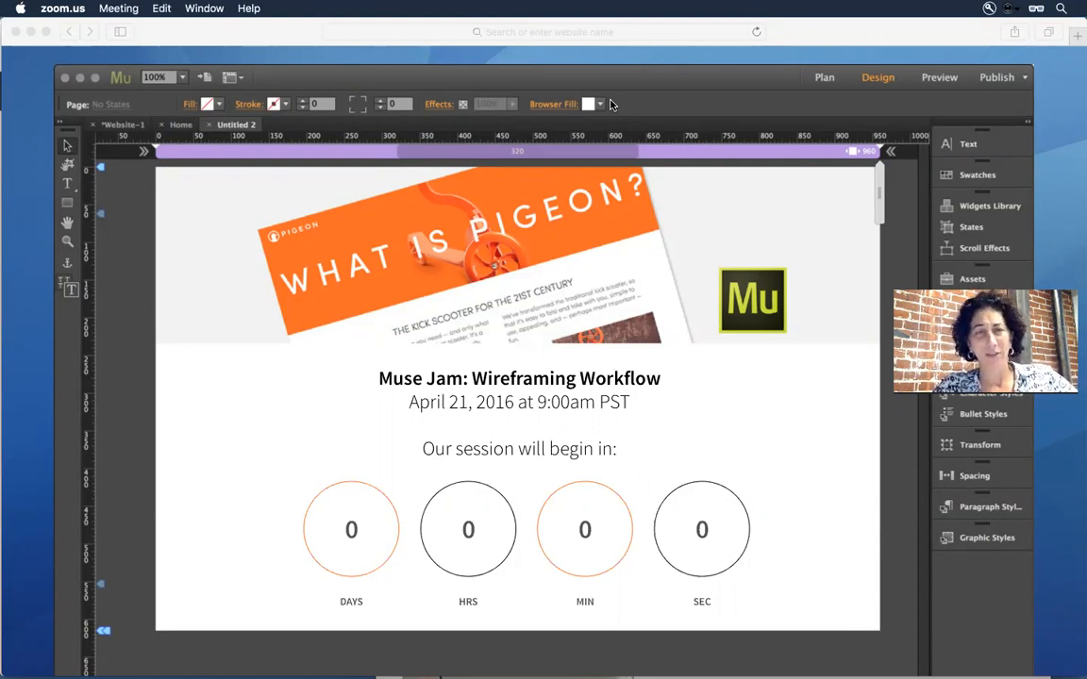
Switch to Chrome with the muse.adobe.com home page and narrow the browser window slightly
{"action": "left_click", "coordinate": [228, 42]}
{"action": "left_click", "coordinate": [16, 31]}
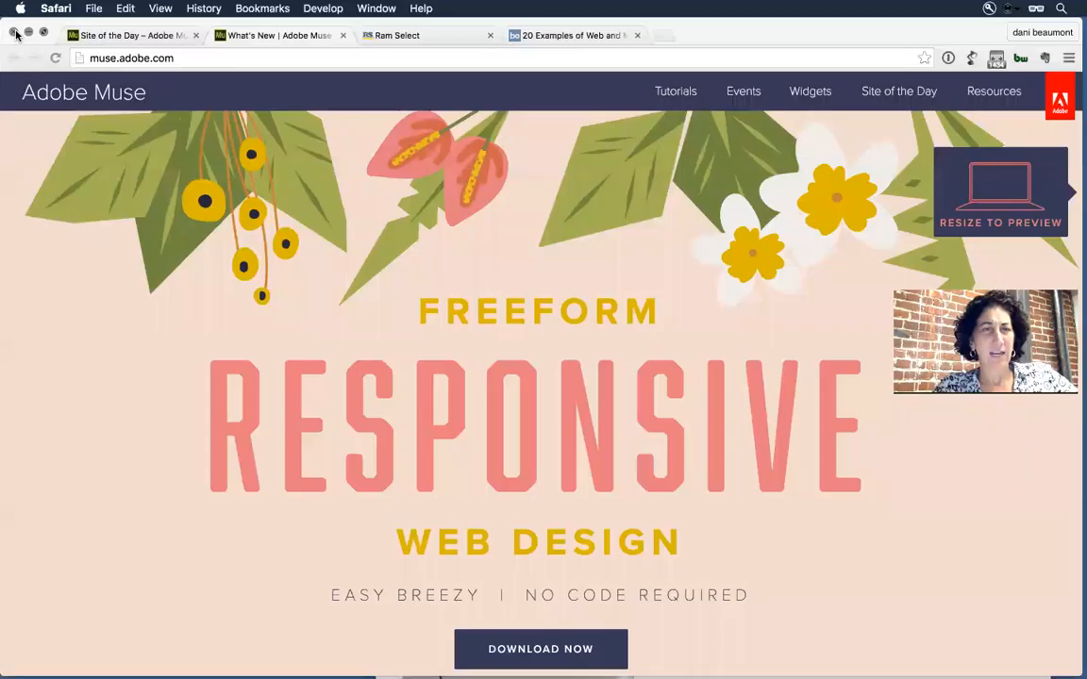
{"action": "left_click", "coordinate": [479, 179]}
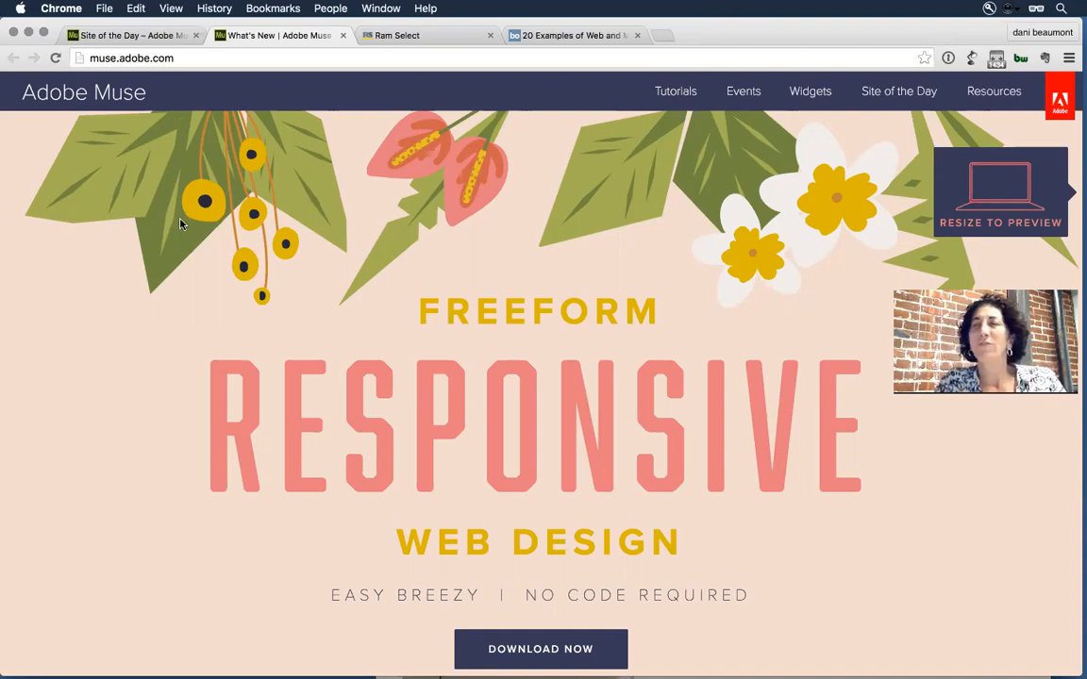
{"action": "left_click", "coordinate": [186, 52]}
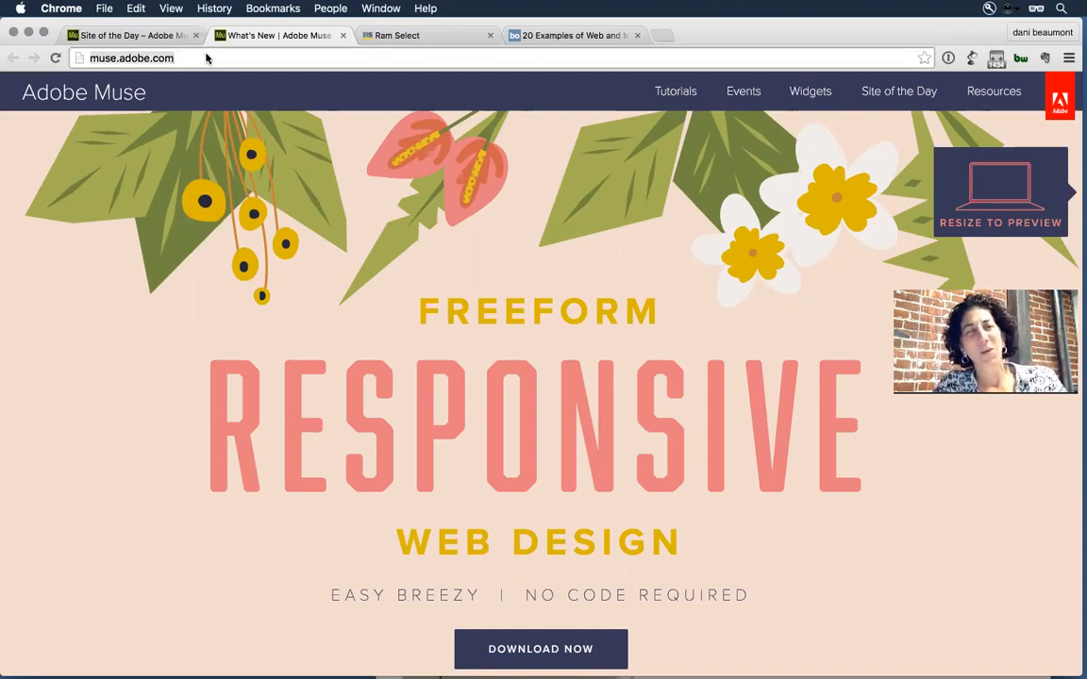
{"action": "left_click", "coordinate": [297, 134]}
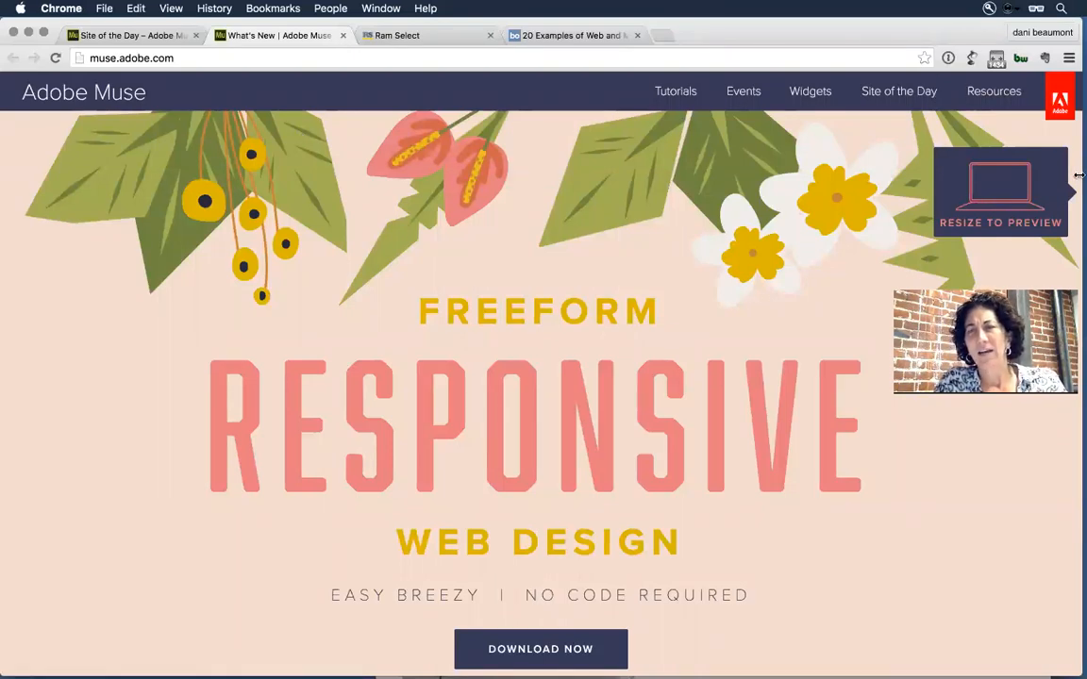
{"action": "left_click_drag", "start_coordinate": [1078, 172], "coordinate": [1047, 183]}
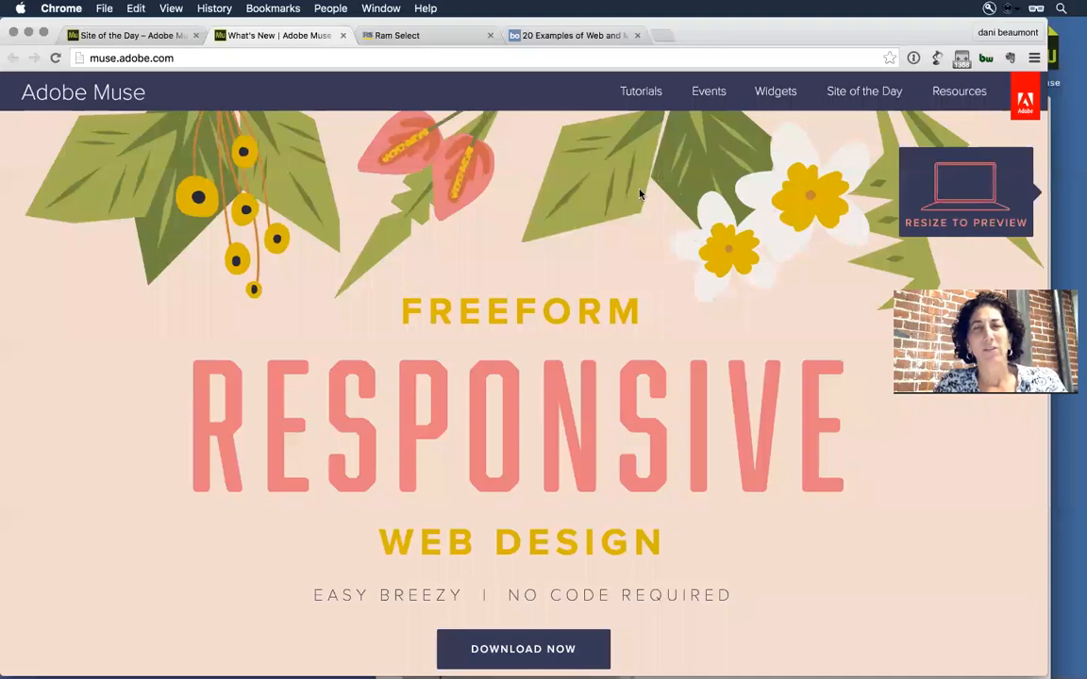
Open the Adobe Muse Events page and look over the upcoming live events and past recordings
{"action": "left_click", "coordinate": [709, 92]}
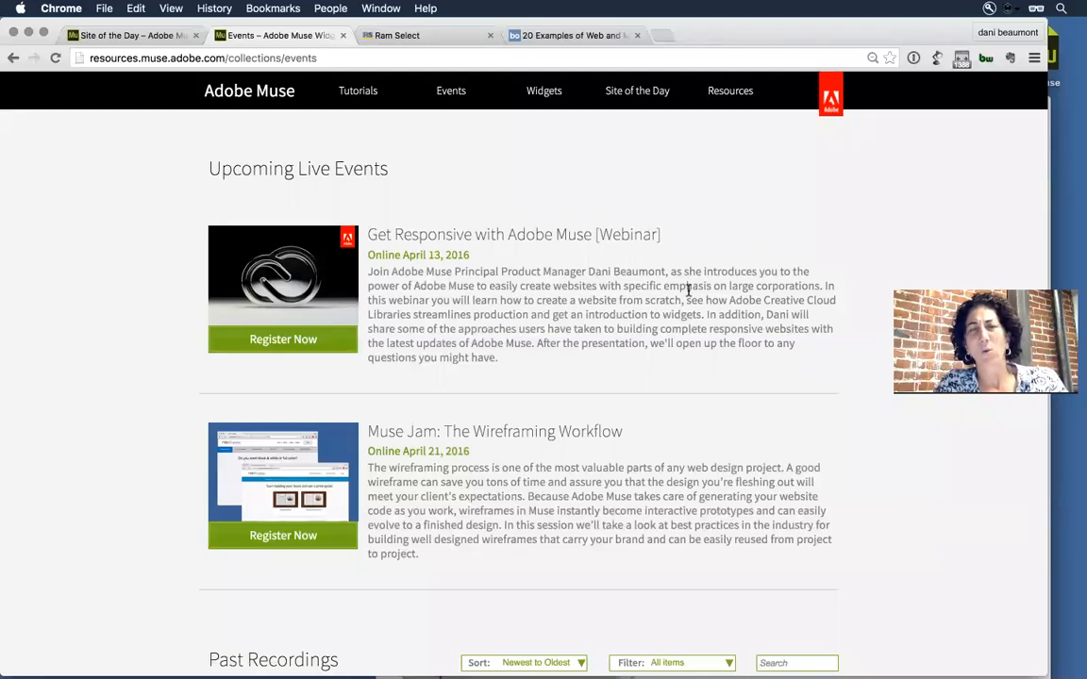
{"action": "scroll", "coordinate": [688, 289], "scroll_direction": "down", "scroll_amount": 1}
{"action": "scroll", "coordinate": [688, 289], "scroll_direction": "down", "scroll_amount": 2}
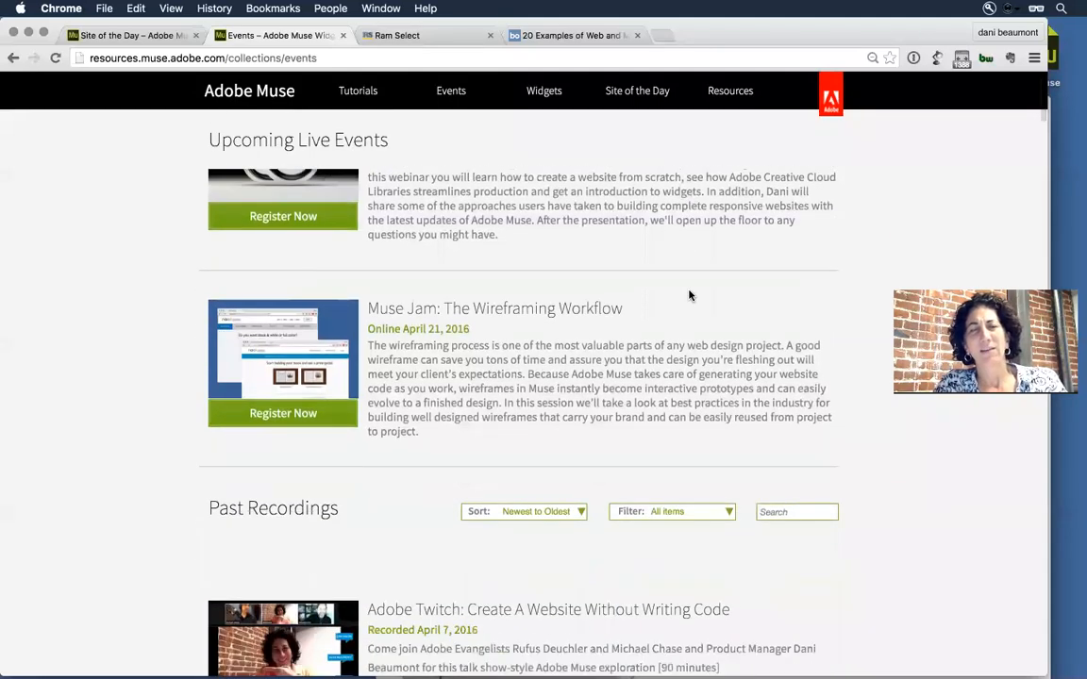
{"action": "scroll", "coordinate": [688, 290], "scroll_direction": "up", "scroll_amount": 3}
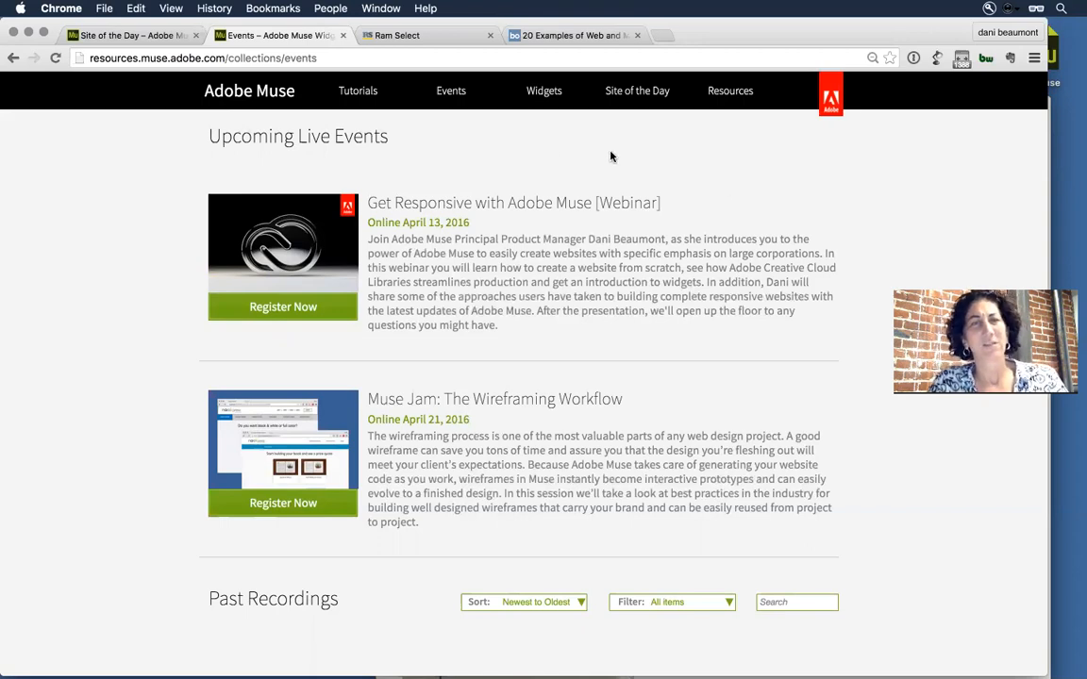
Open the Adobe Muse Tutorials page and browse the What's New and Starter Designs sections
{"action": "left_click", "coordinate": [368, 92]}
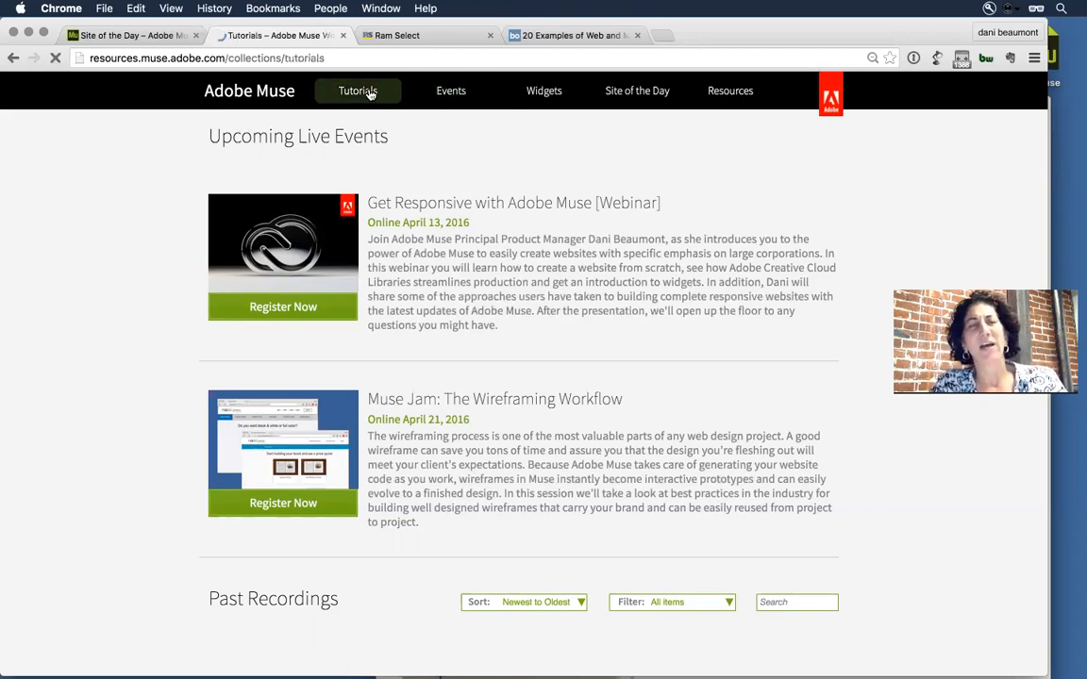
{"action": "scroll", "coordinate": [463, 231], "scroll_direction": "down", "scroll_amount": 3}
{"action": "scroll", "coordinate": [462, 232], "scroll_direction": "down", "scroll_amount": 8}
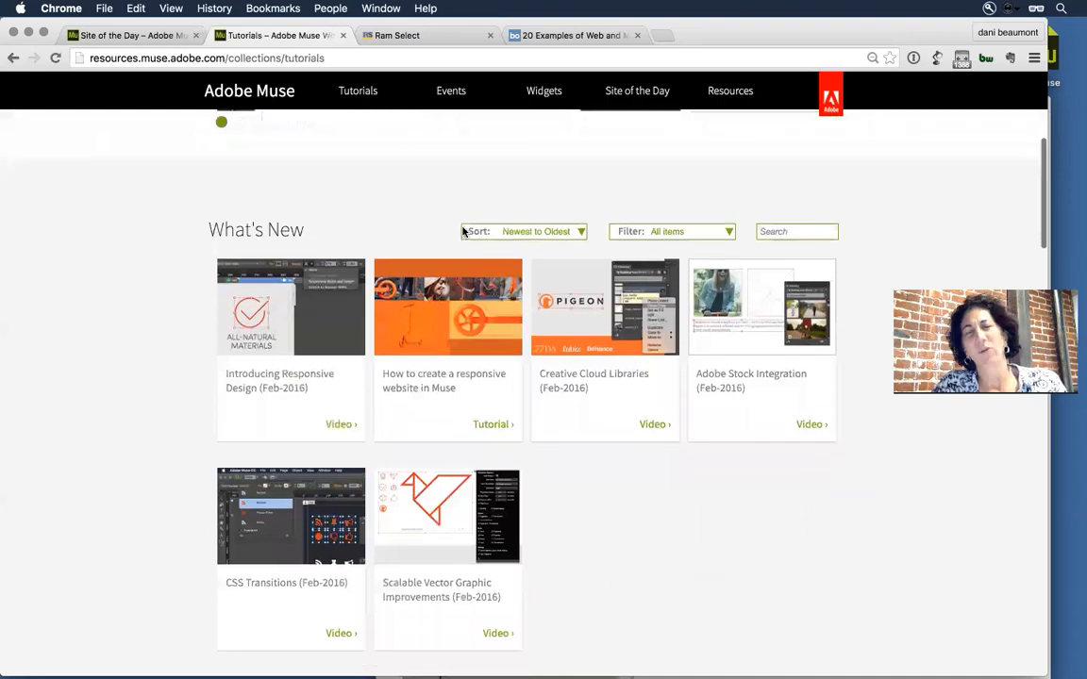
{"action": "scroll", "coordinate": [462, 231], "scroll_direction": "down", "scroll_amount": 10}
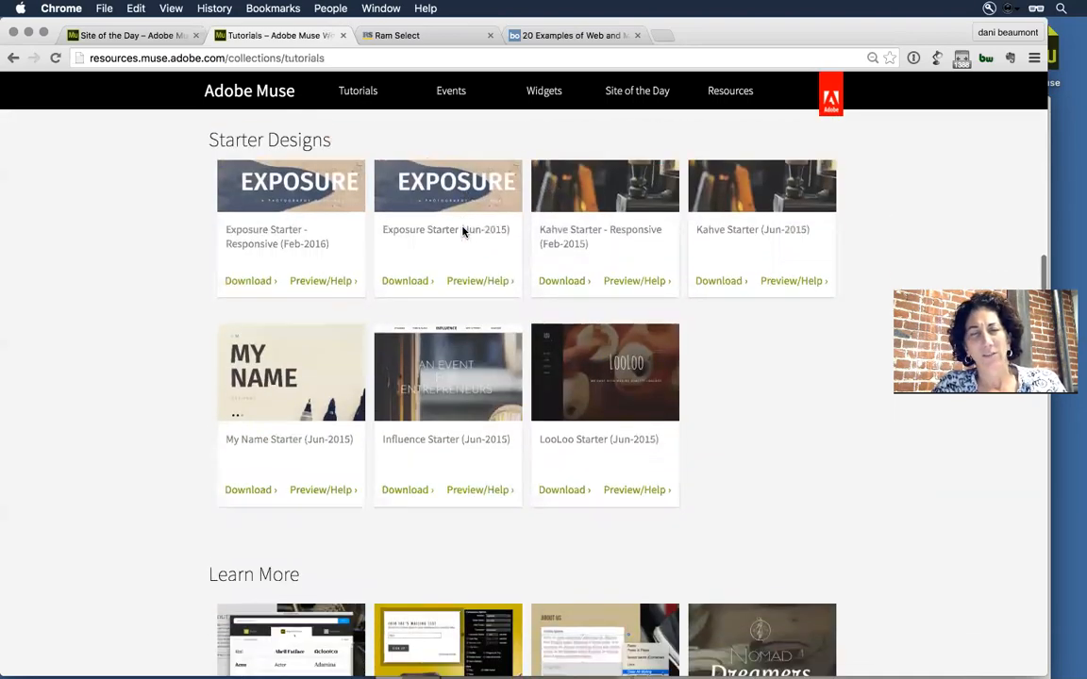
{"action": "scroll", "coordinate": [462, 231], "scroll_direction": "up", "scroll_amount": 15}
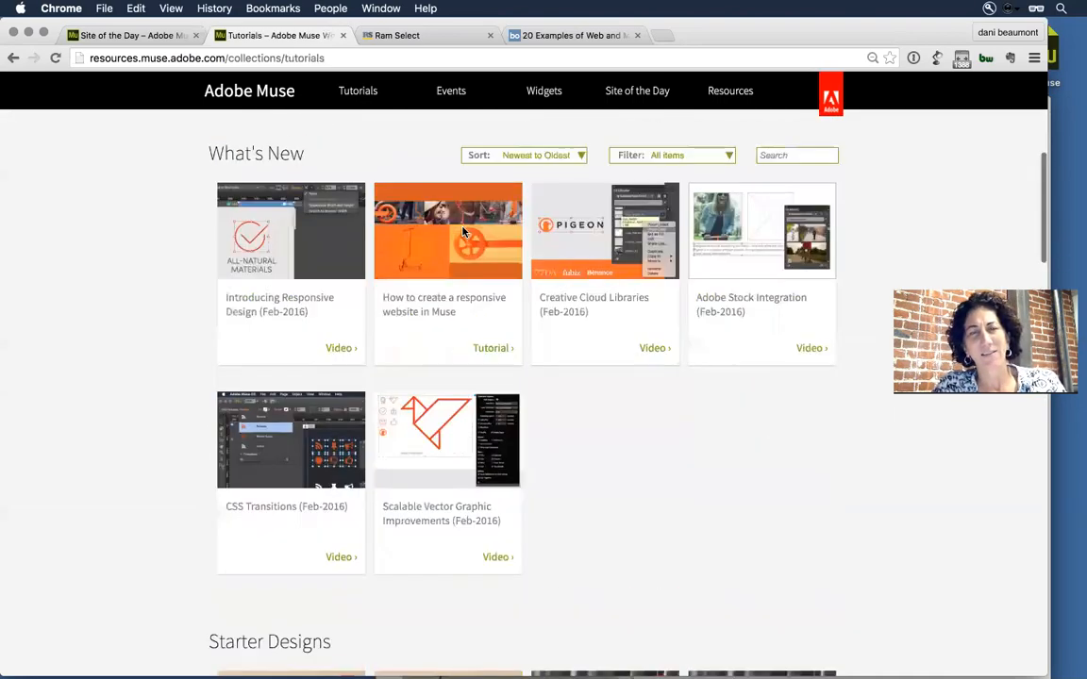
Open the Site of the Day page and browse its gallery of featured websites
{"action": "left_click", "coordinate": [650, 98]}
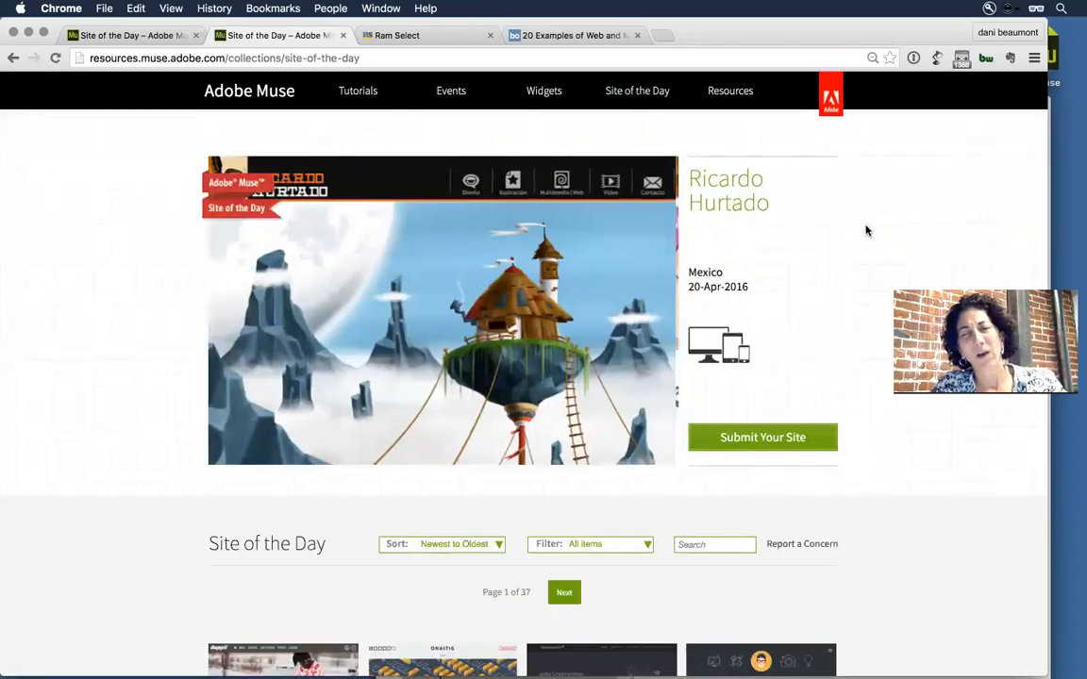
{"action": "scroll", "coordinate": [866, 229], "scroll_direction": "down", "scroll_amount": 5}
{"action": "scroll", "coordinate": [866, 227], "scroll_direction": "down", "scroll_amount": 5}
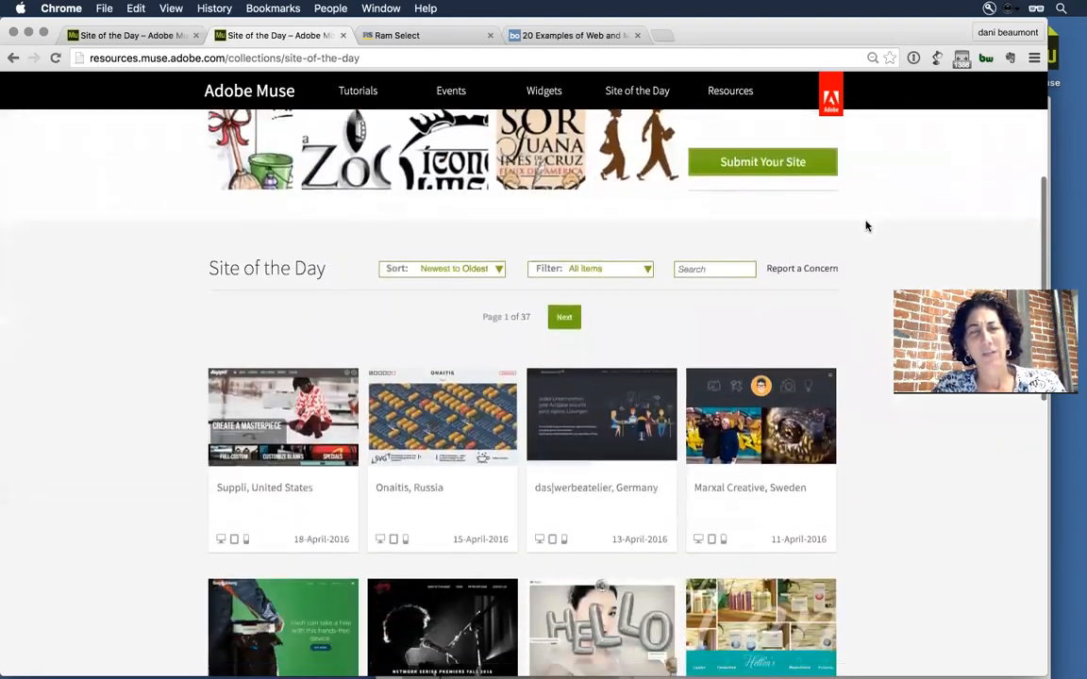
{"action": "scroll", "coordinate": [866, 226], "scroll_direction": "down", "scroll_amount": 1}
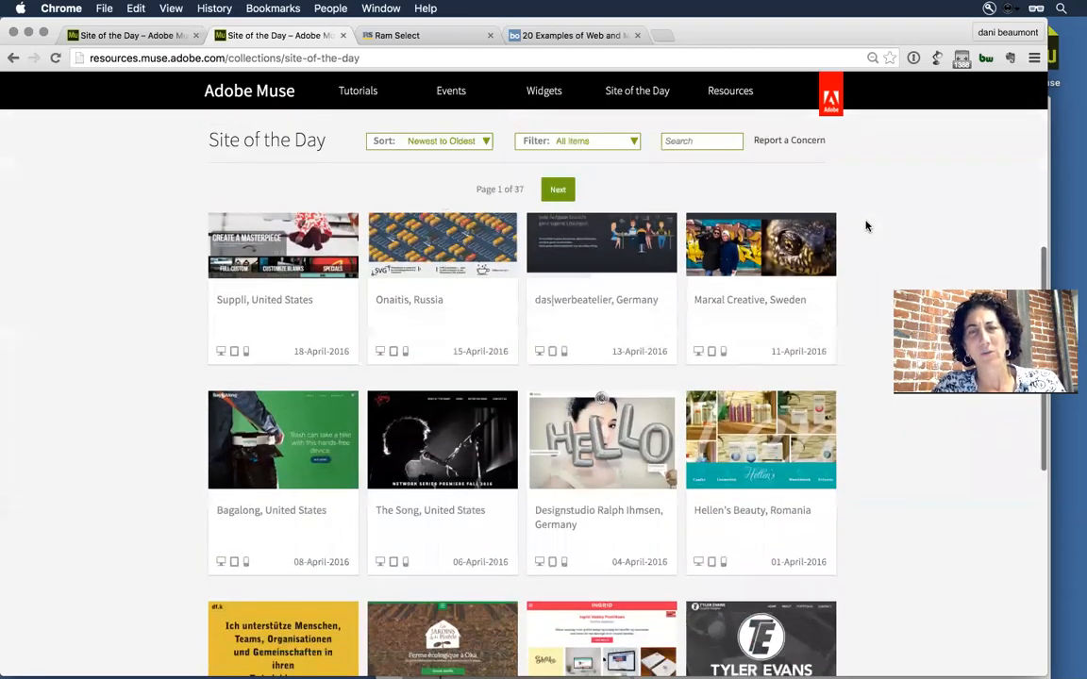
{"action": "scroll", "coordinate": [866, 226], "scroll_direction": "down", "scroll_amount": 2}
{"action": "scroll", "coordinate": [866, 226], "scroll_direction": "up", "scroll_amount": 8}
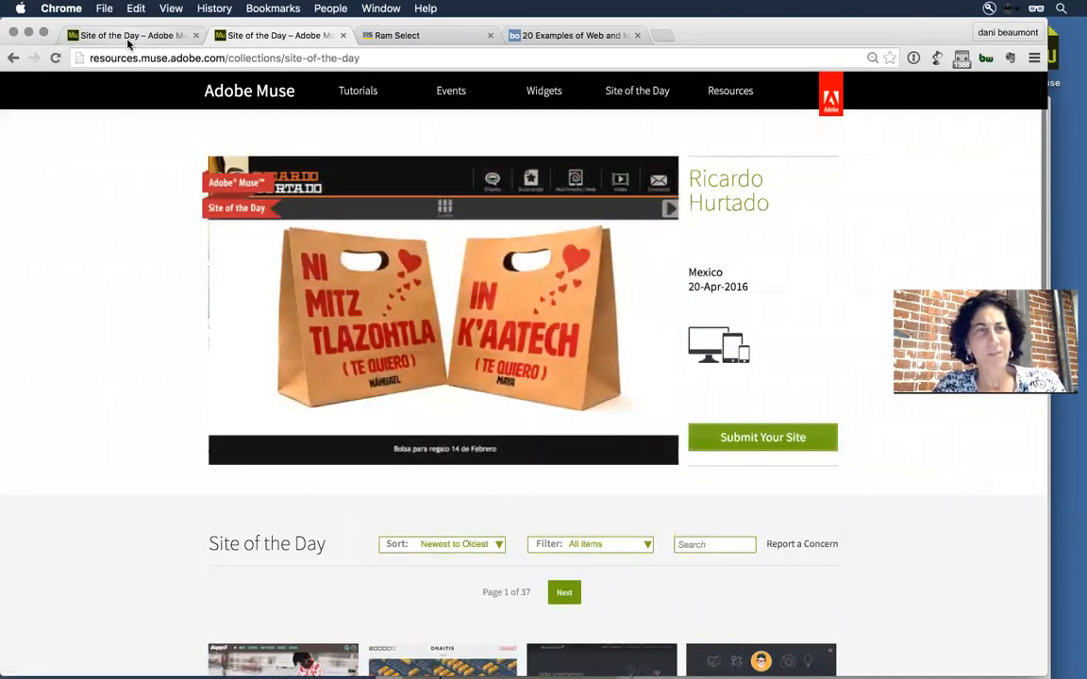
Open the Adobe Muse home page at phone-like browser width and check where its navigation menu leads
{"action": "left_click", "coordinate": [116, 36]}
{"action": "left_click", "coordinate": [239, 95]}
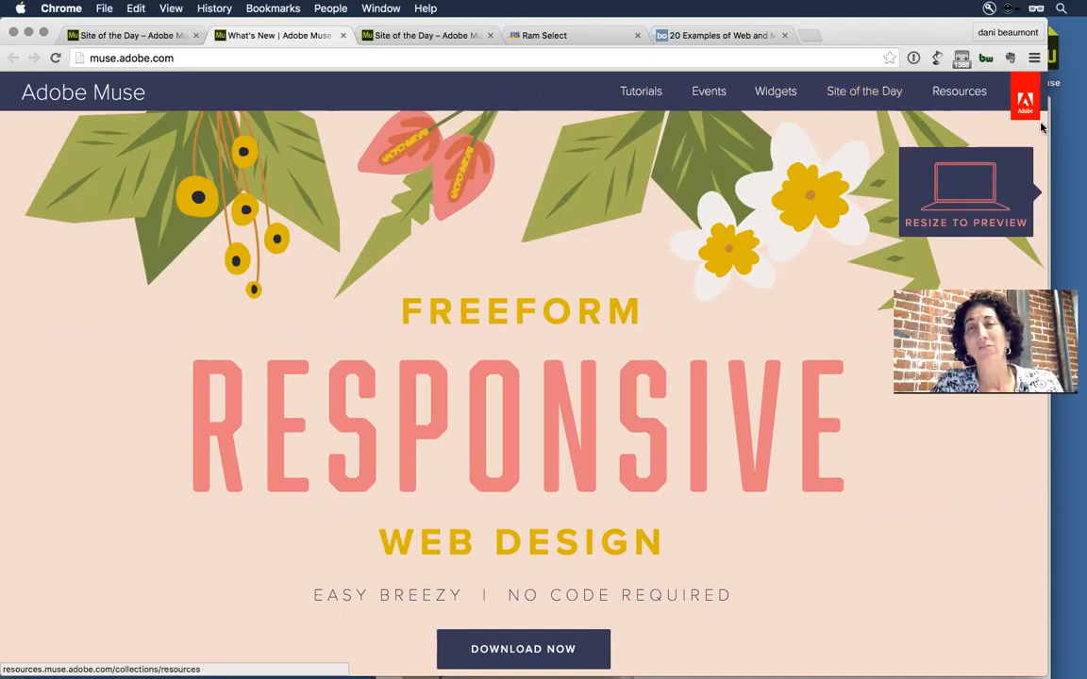
{"action": "left_click_drag", "start_coordinate": [1048, 260], "coordinate": [485, 260]}
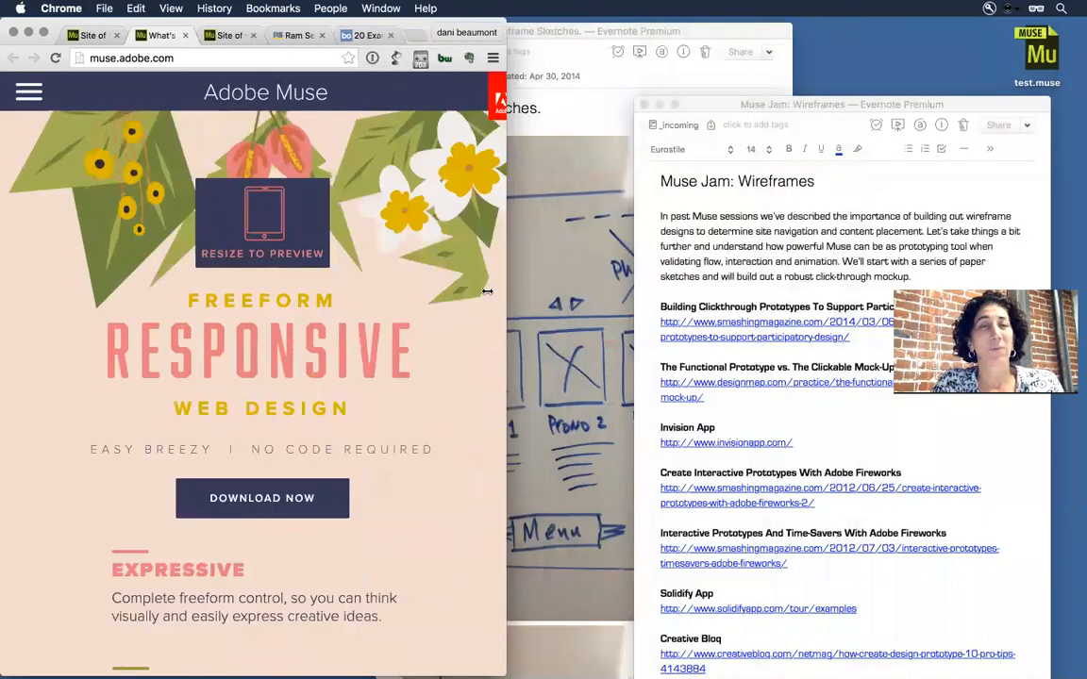
{"action": "left_click", "coordinate": [30, 96]}
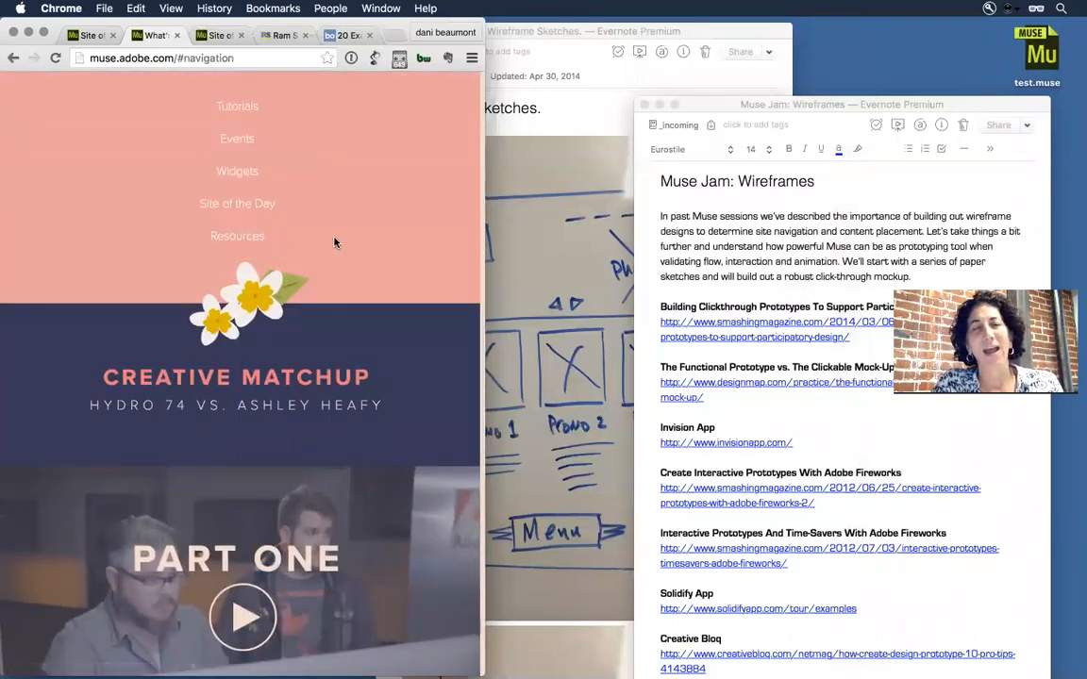
{"action": "scroll", "coordinate": [338, 153], "scroll_direction": "up", "scroll_amount": 10}
{"action": "scroll", "coordinate": [338, 153], "scroll_direction": "up", "scroll_amount": 5}
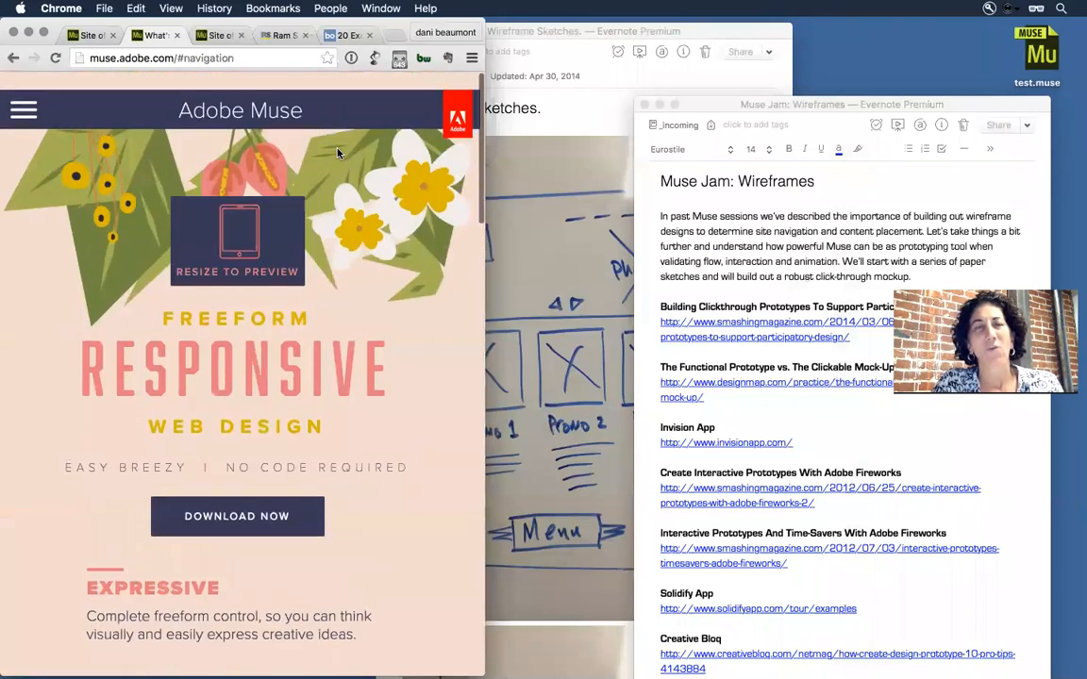
Widen the browser window to the full screen width and open a new tab
{"action": "left_click_drag", "start_coordinate": [485, 288], "coordinate": [942, 190]}
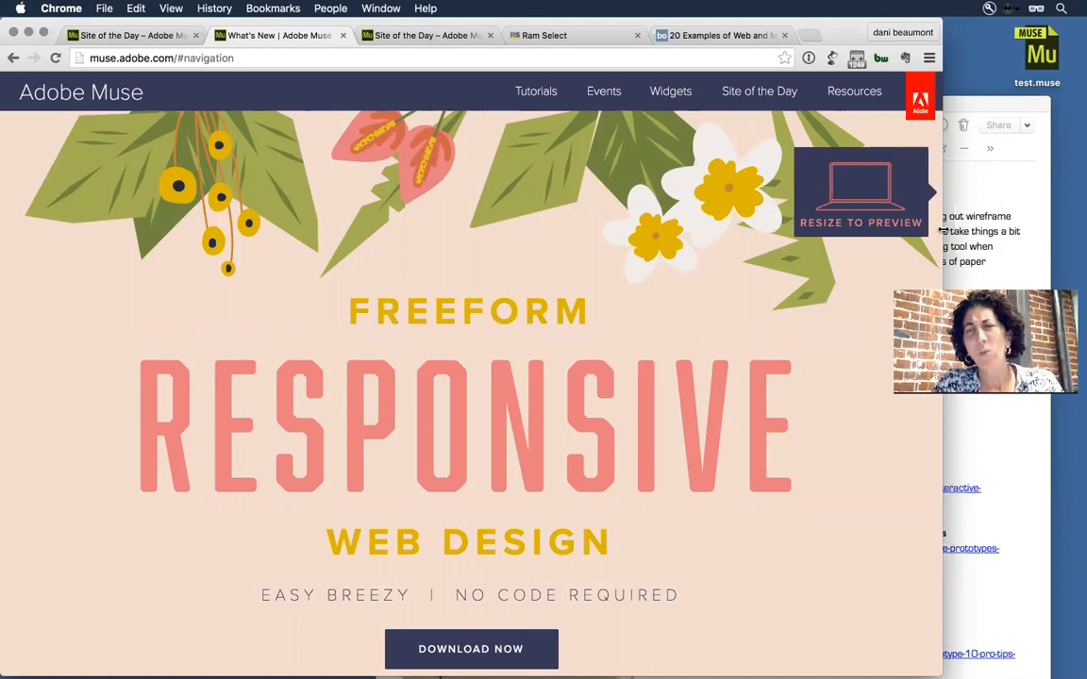
{"action": "left_click_drag", "start_coordinate": [964, 216], "coordinate": [1083, 176]}
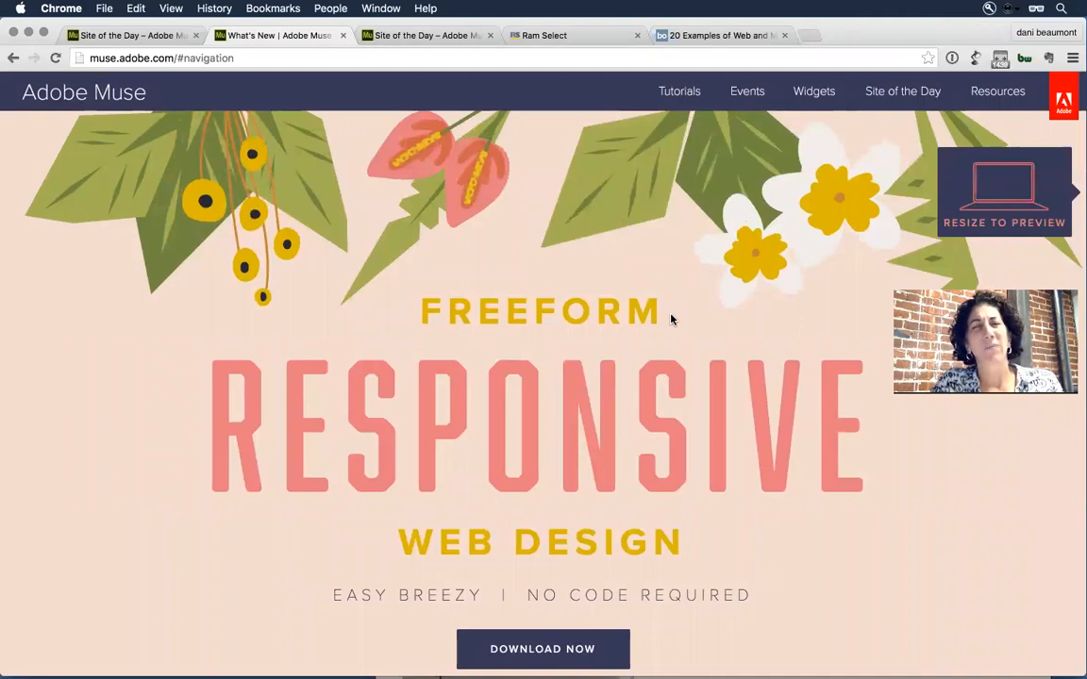
{"action": "key", "text": "super+t"}
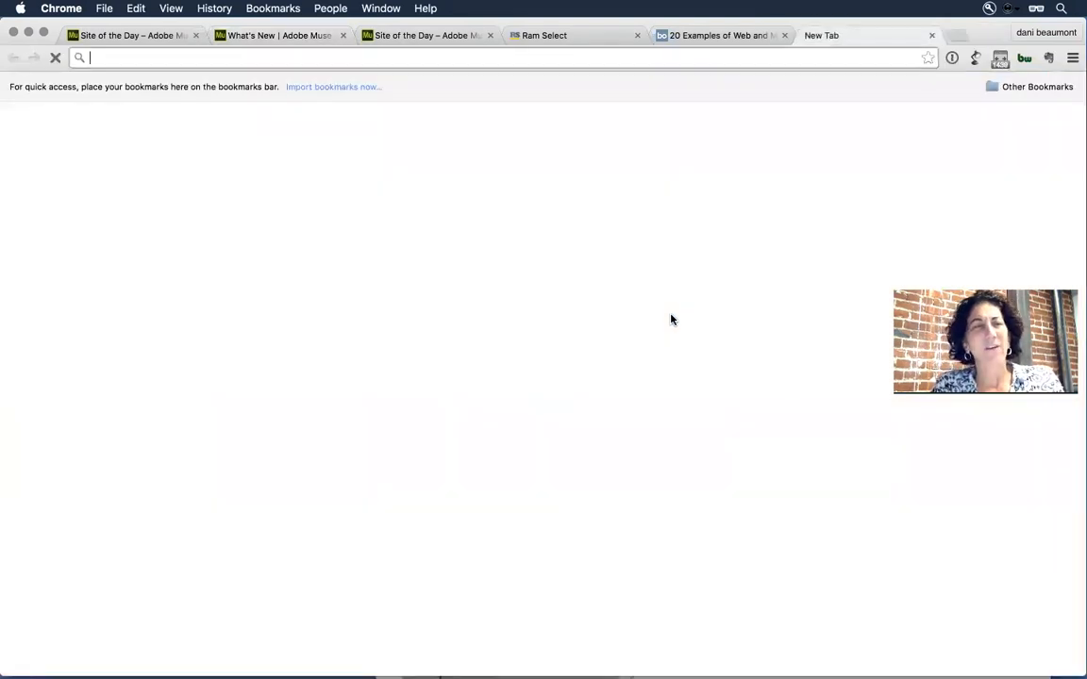
{"action": "type", "text": "ki"}
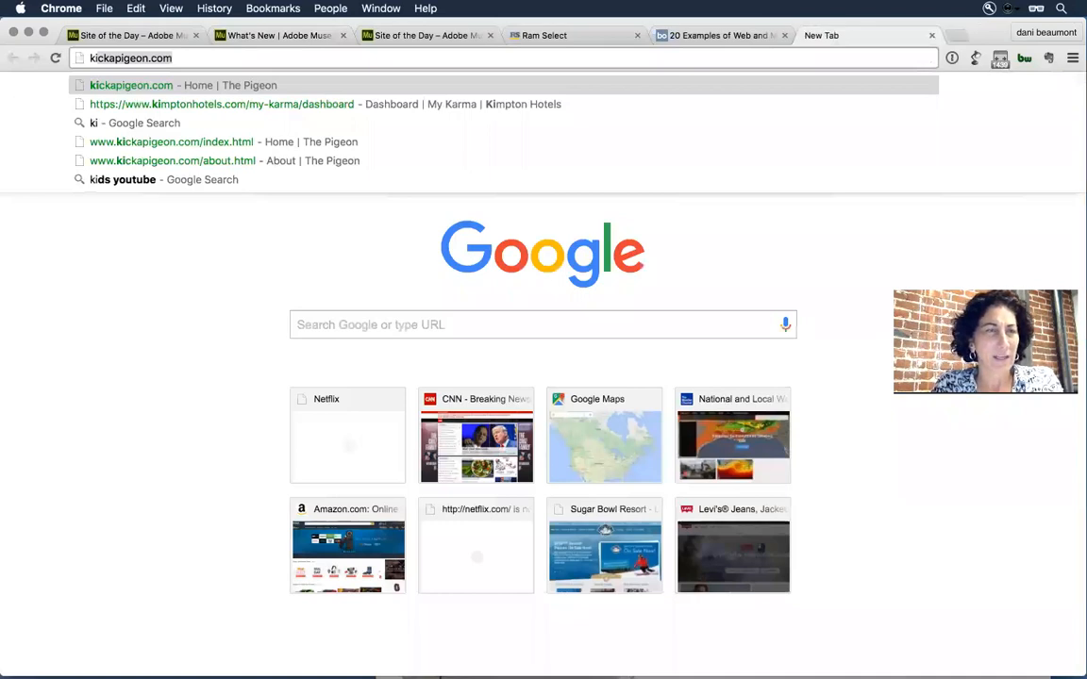
{"action": "key", "text": "BackSpace"}
{"action": "key", "text": "BackSpace"}
{"action": "key", "text": "BackSpace"}
{"action": "type", "text": "kat"}
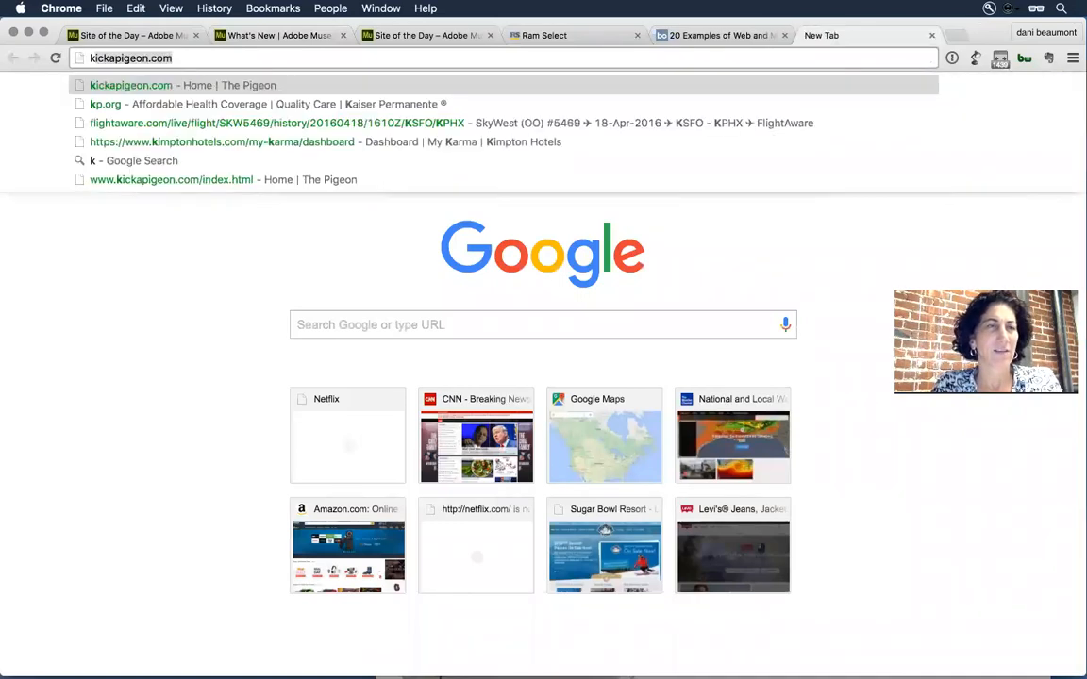
{"action": "key", "text": "BackSpace"}
{"action": "key", "text": "BackSpace"}
{"action": "key", "text": "BackSpace"}
{"action": "type", "text": "katie"}
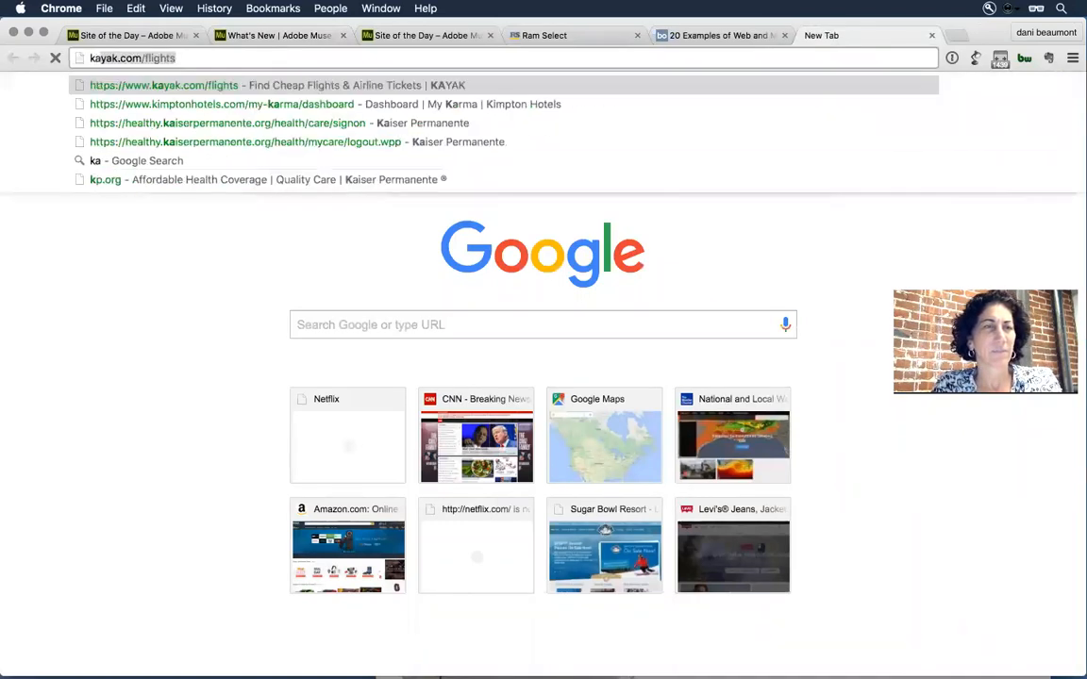
{"action": "type", "text": "swire"}
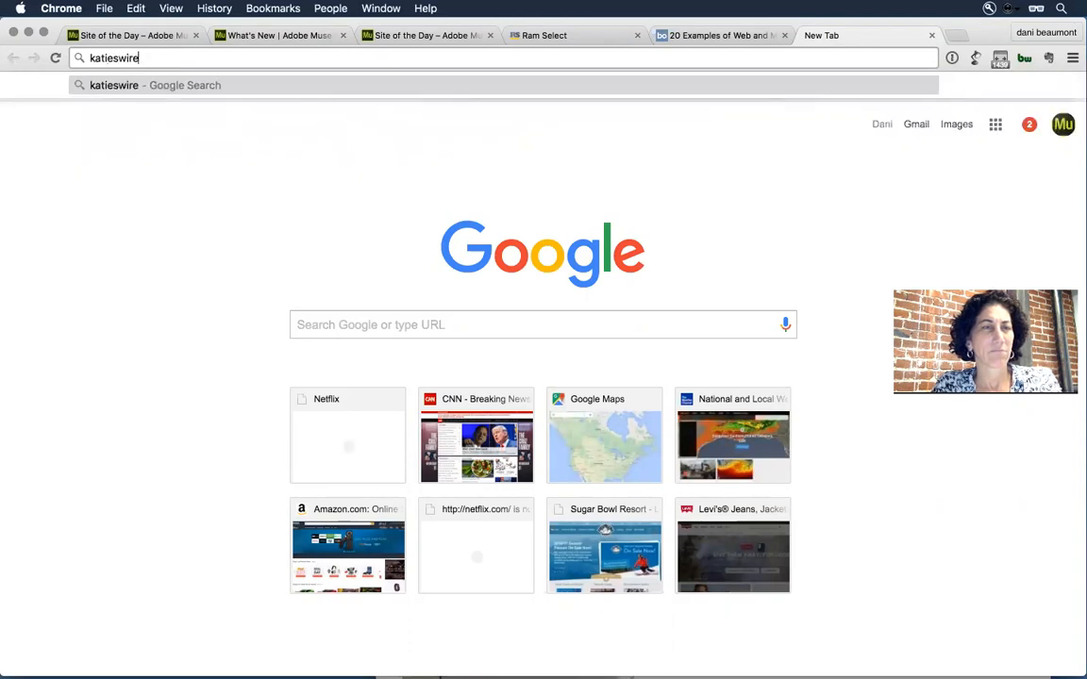
{"action": "key", "text": "BackSpace"}
{"action": "key", "text": "BackSpace"}
{"action": "key", "text": "BackSpace"}
{"action": "key", "text": "BackSpace"}
{"action": "key", "text": "BackSpace"}
{"action": "key", "text": "BackSpace"}
{"action": "key", "text": "BackSpace"}
{"action": "key", "text": "BackSpace"}
{"action": "key", "text": "BackSpace"}
{"action": "key", "text": "BackSpace"}
Search the web for "katies cafe wireframe", skim the results and close the search tab
{"action": "type", "text": "kate"}
{"action": "key", "text": "BackSpace"}
{"action": "type", "text": "ie"}
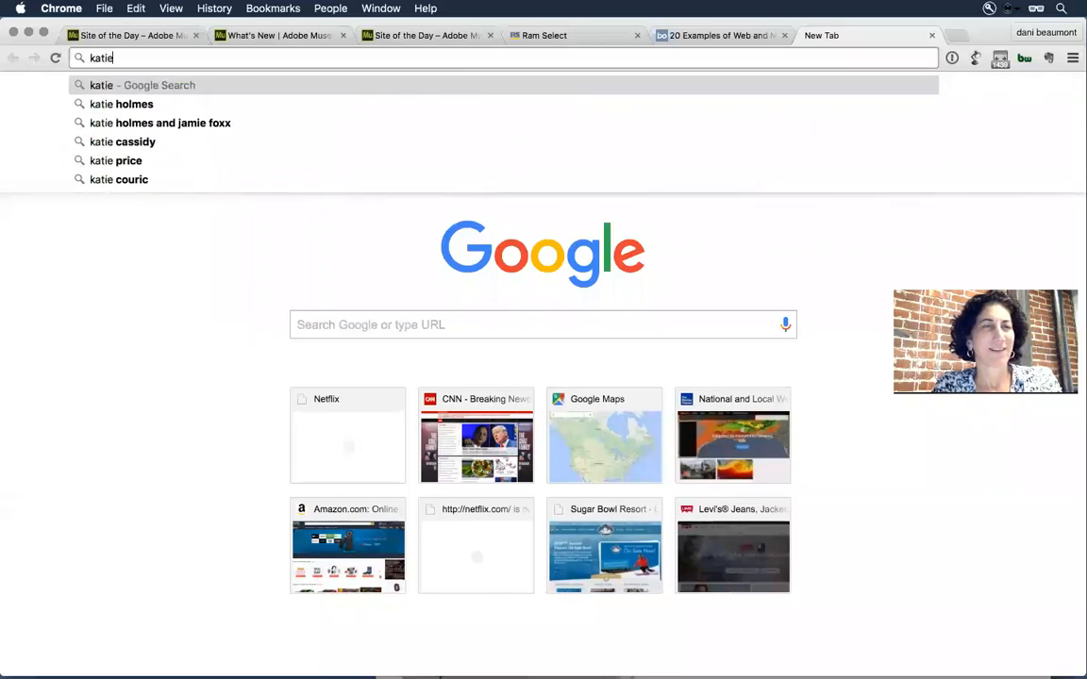
{"action": "type", "text": "s cafe wireframe"}
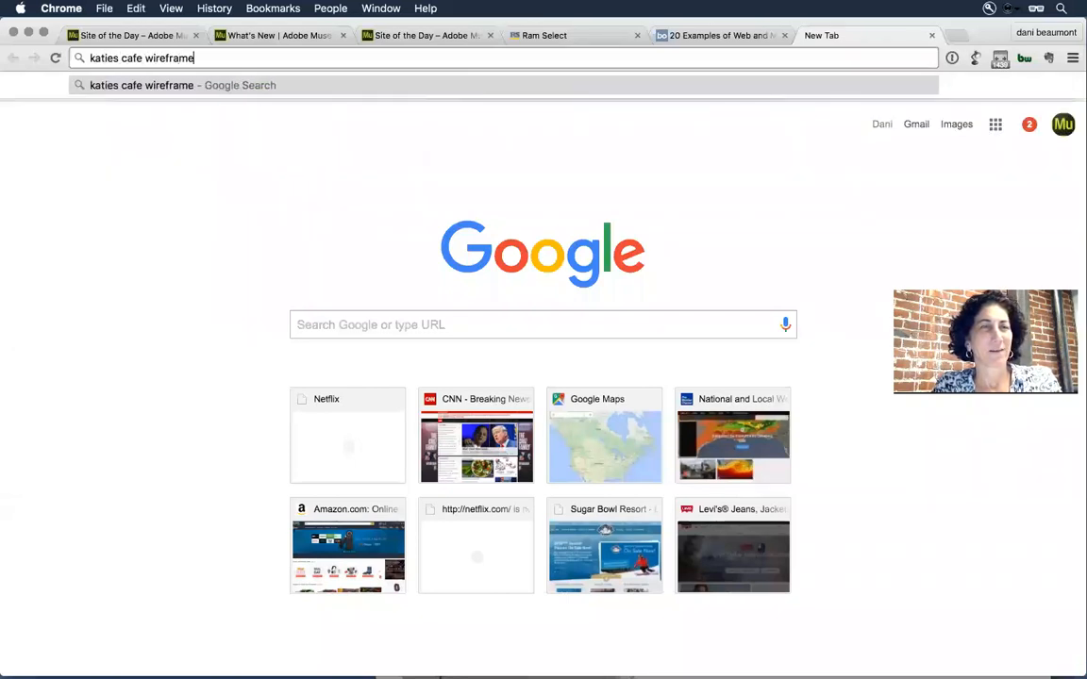
{"action": "key", "text": "Return"}
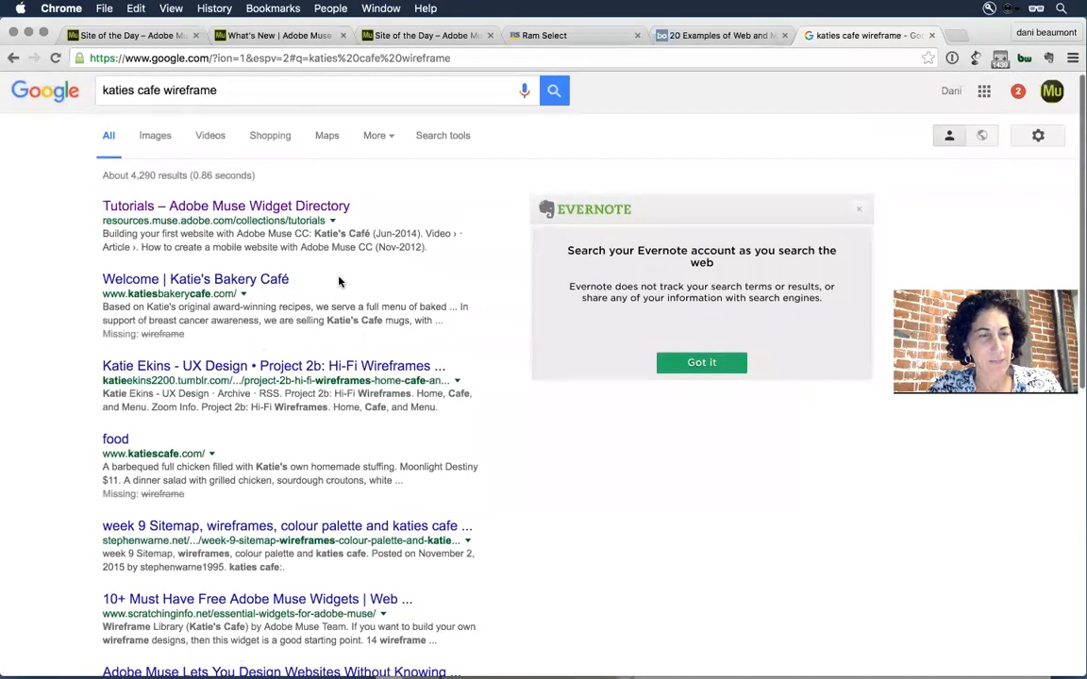
{"action": "scroll", "coordinate": [339, 281], "scroll_direction": "down", "scroll_amount": 5}
{"action": "scroll", "coordinate": [340, 281], "scroll_direction": "up", "scroll_amount": 5}
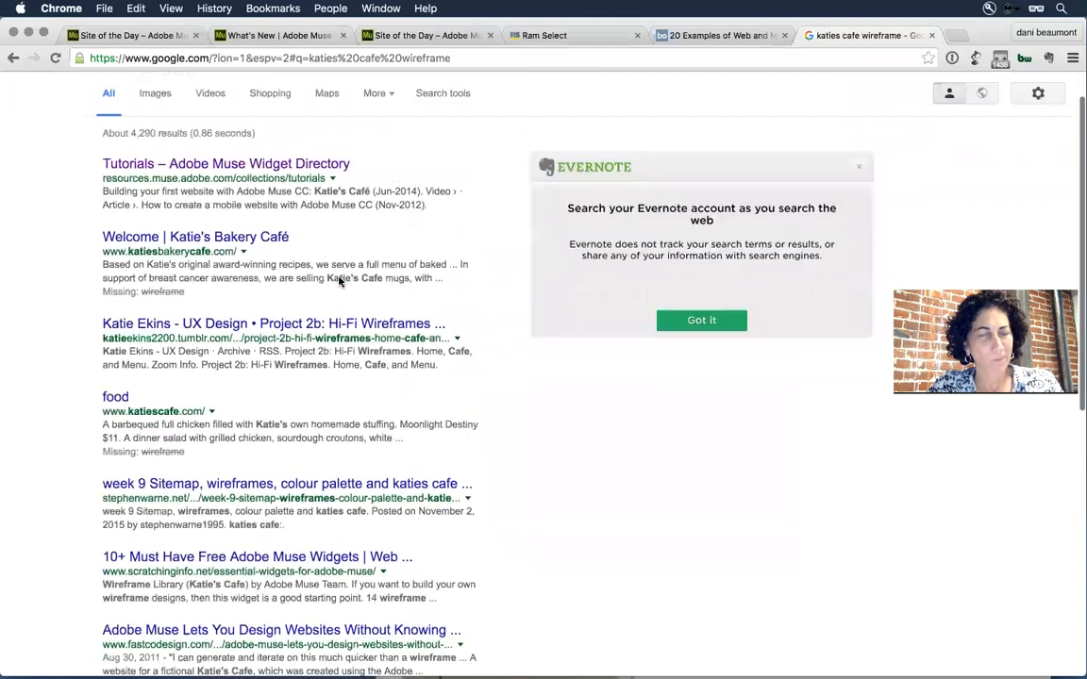
{"action": "key", "text": "super+w"}
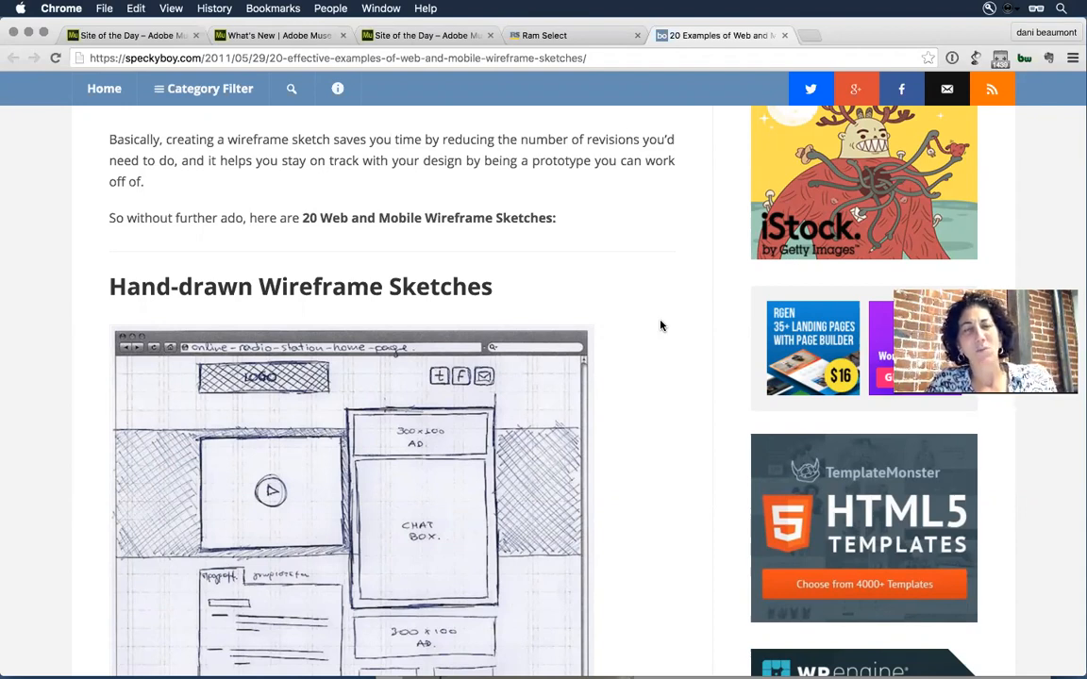
Launch Adobe Muse CC and decline the automatic recovery of in-progress site changes
{"action": "key", "text": "super+Tab"}
{"action": "mouse_move", "coordinate": [616, 651]}
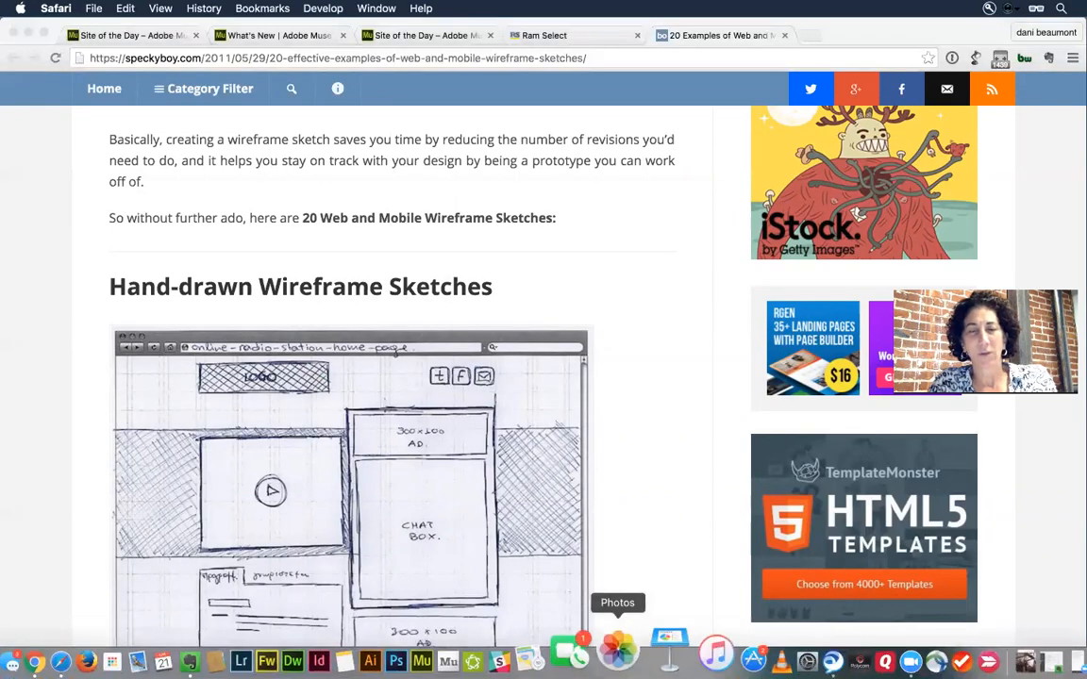
{"action": "left_click", "coordinate": [472, 651]}
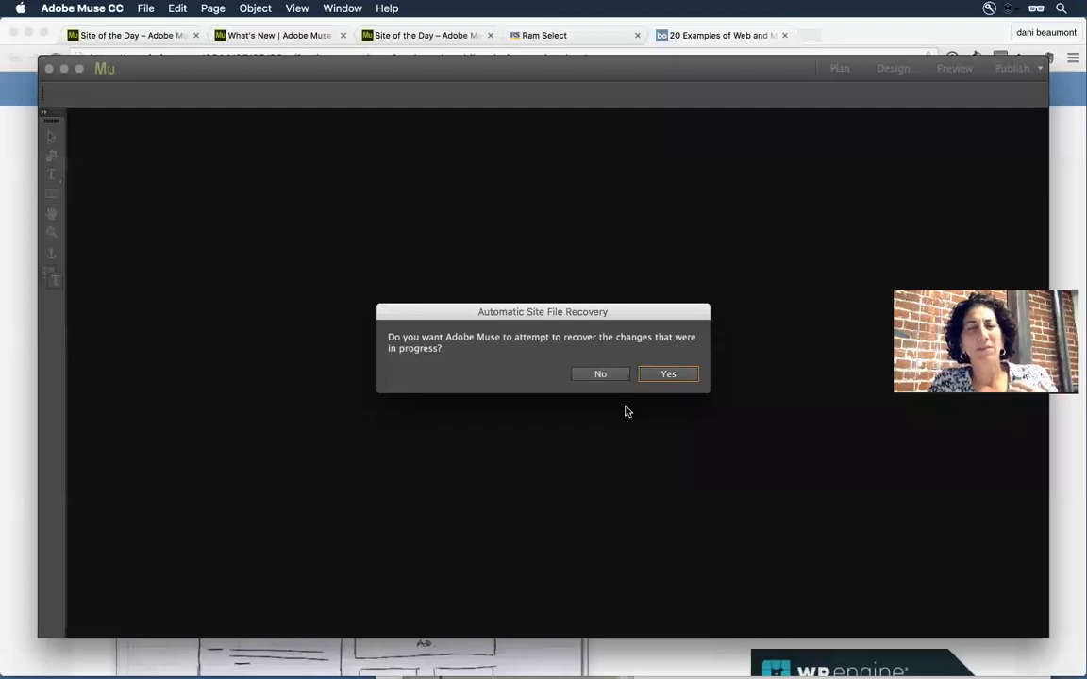
{"action": "left_click", "coordinate": [620, 374]}
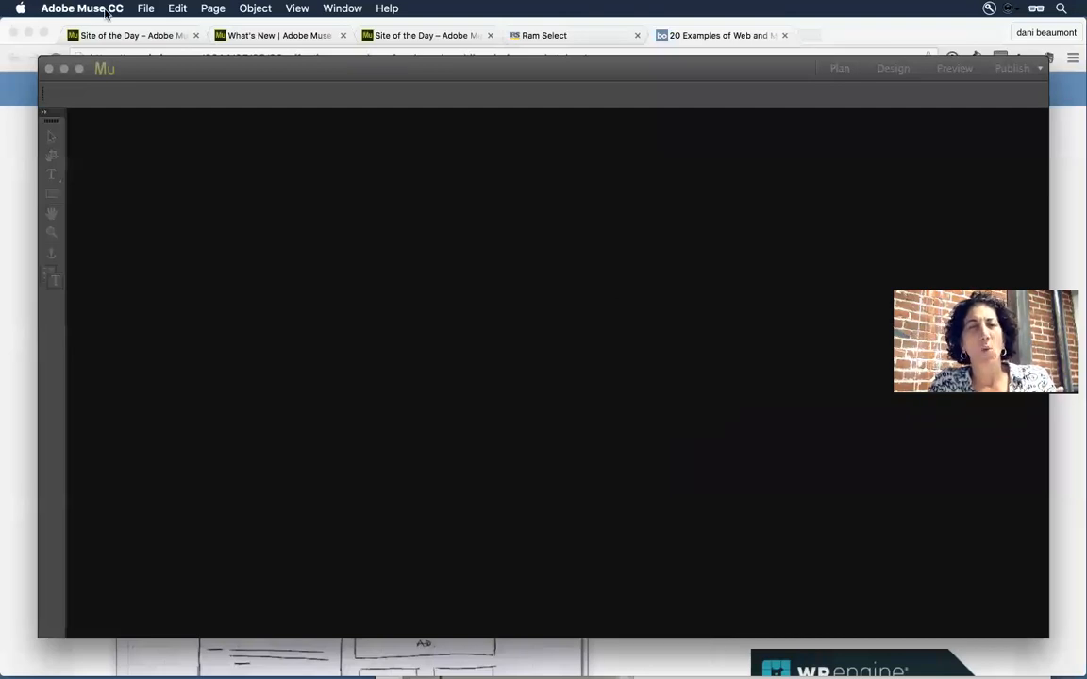
Maximize the program window and create a new fluid-width site with 1 column and a maximum page width of 960
{"action": "left_click", "coordinate": [80, 69]}
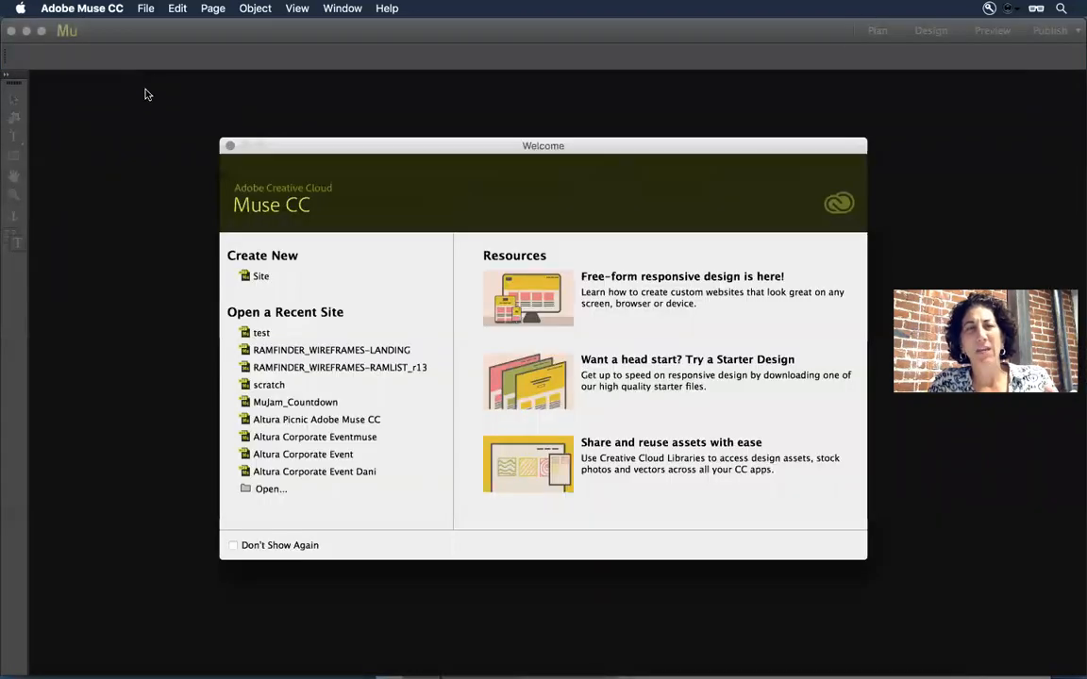
{"action": "left_click", "coordinate": [147, 8]}
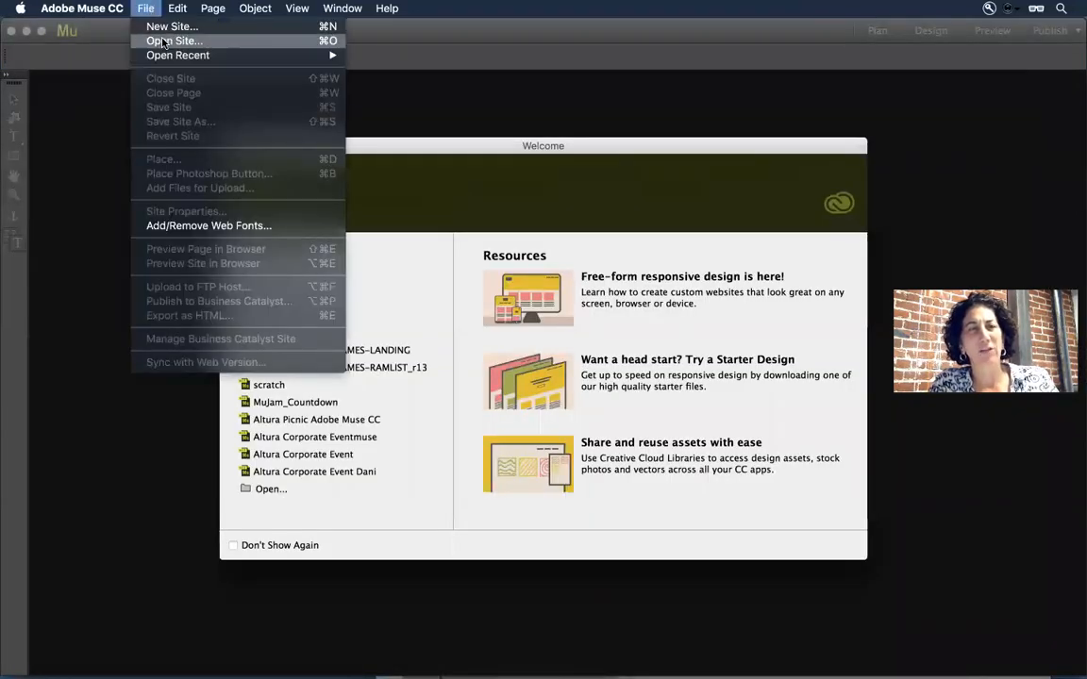
{"action": "left_click", "coordinate": [162, 33]}
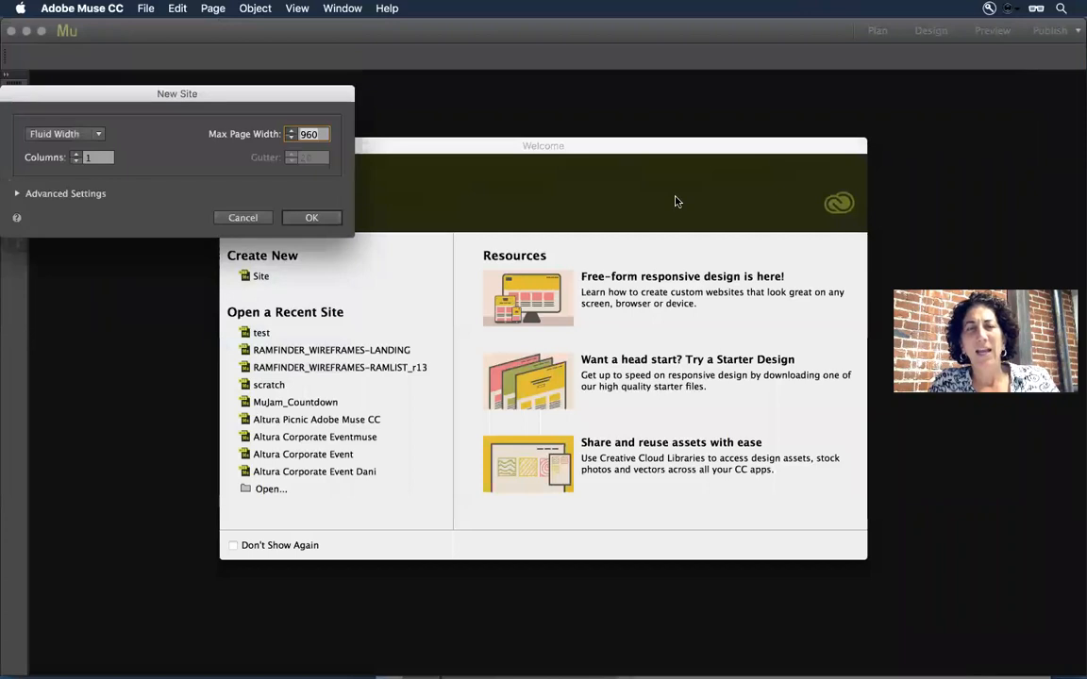
{"action": "left_click_drag", "start_coordinate": [247, 96], "coordinate": [638, 105]}
{"action": "left_click", "coordinate": [466, 146]}
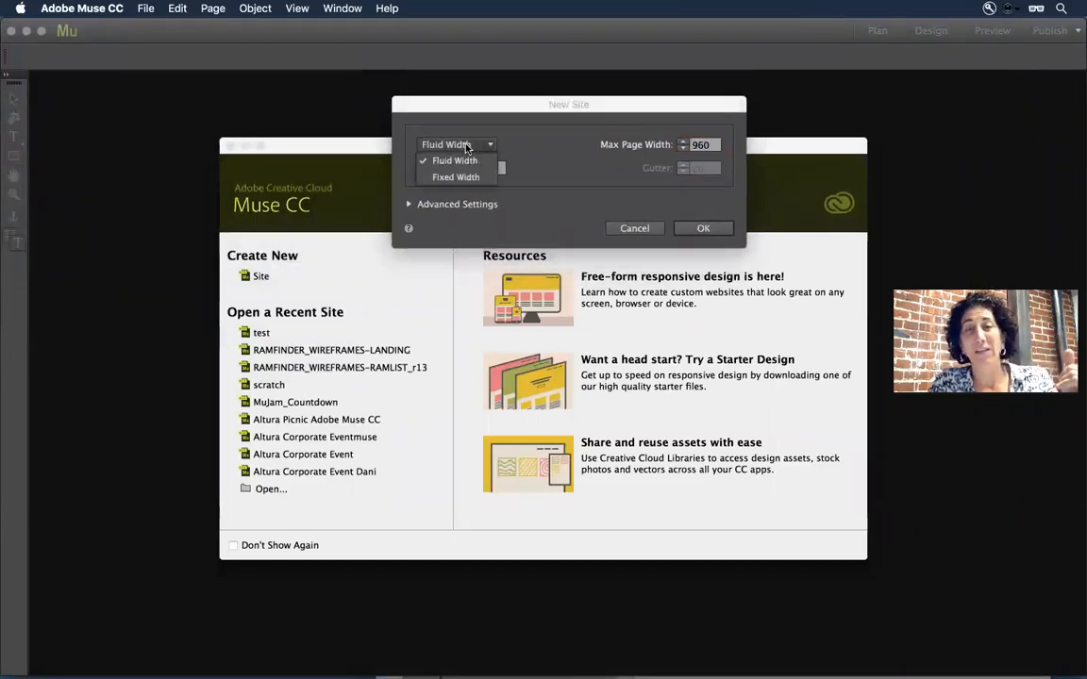
{"action": "left_click", "coordinate": [546, 143]}
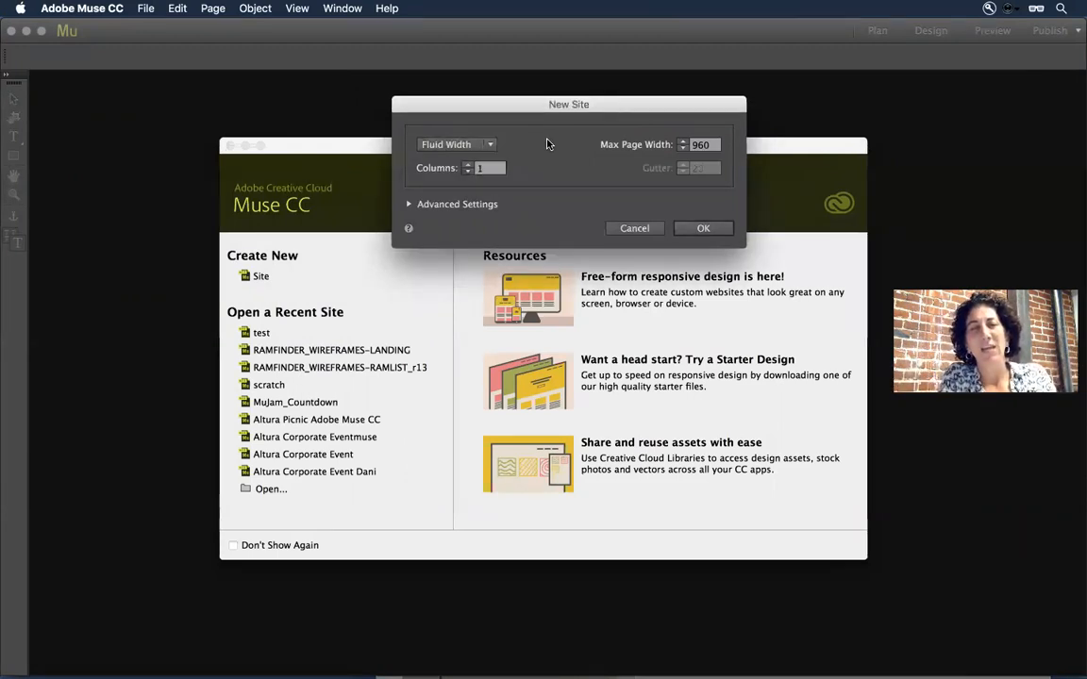
{"action": "left_click", "coordinate": [714, 231]}
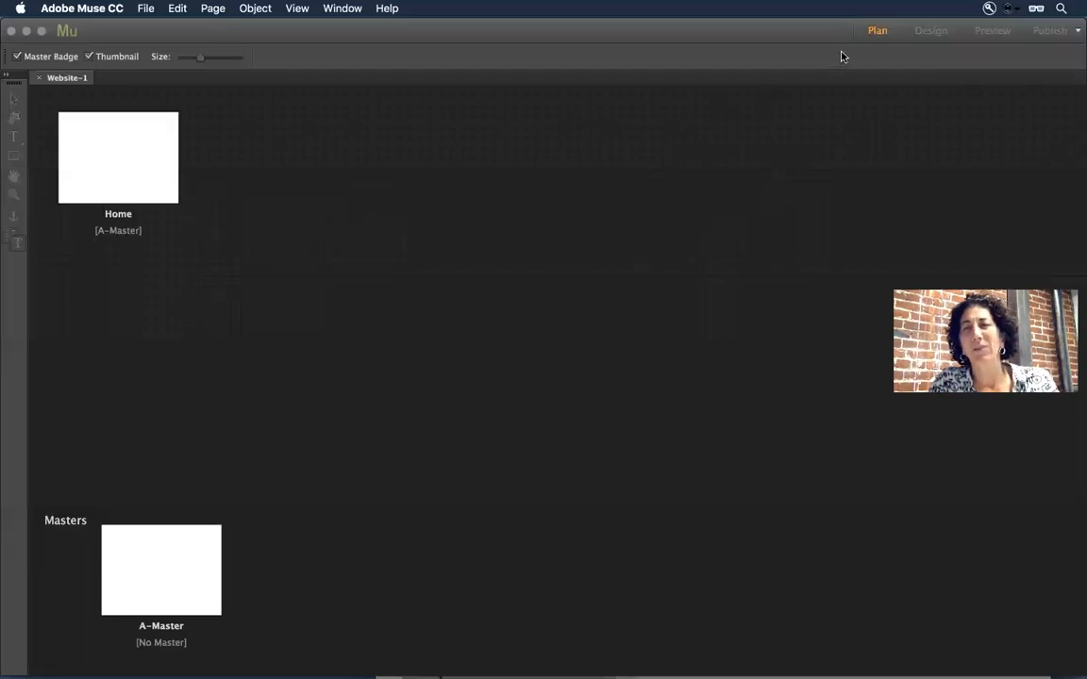
Add three top-level pages after Home in the site plan, named Products, About Us and Contact
{"action": "mouse_move", "coordinate": [184, 149]}
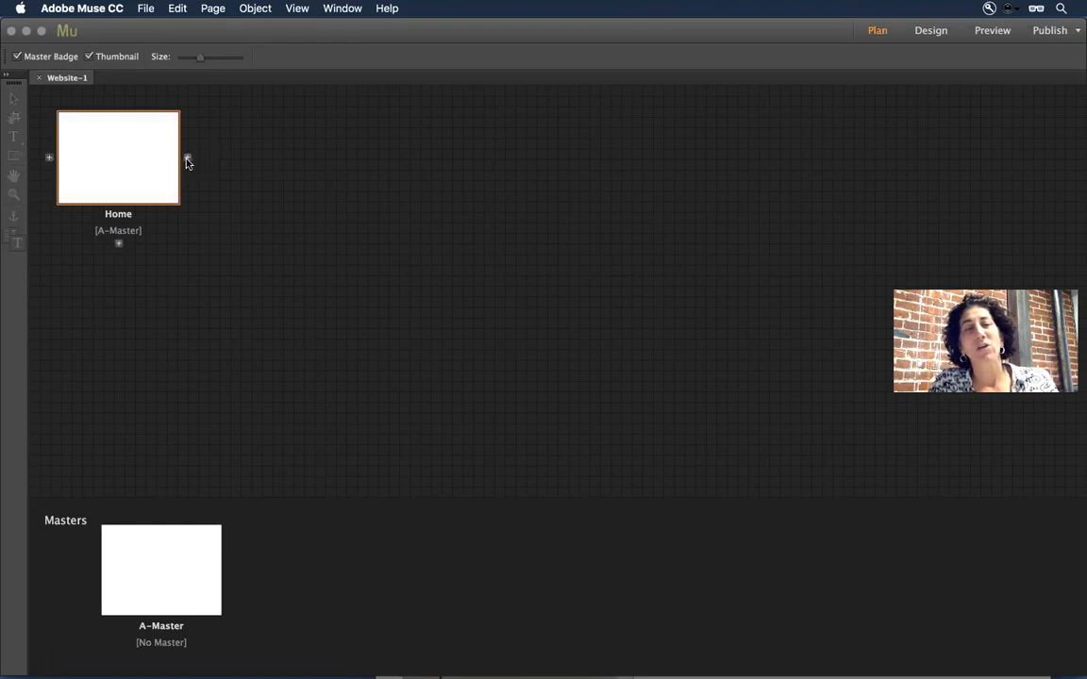
{"action": "left_click", "coordinate": [188, 161]}
{"action": "type", "text": "Pro"}
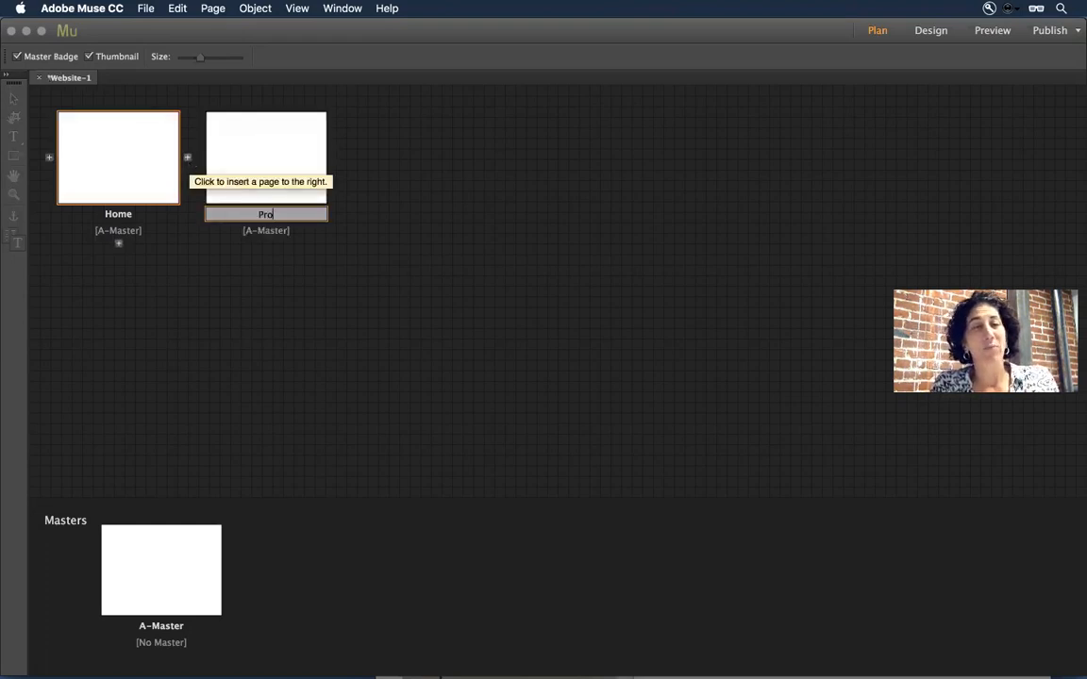
{"action": "type", "text": "ducts"}
{"action": "type", "text": "About Us"}
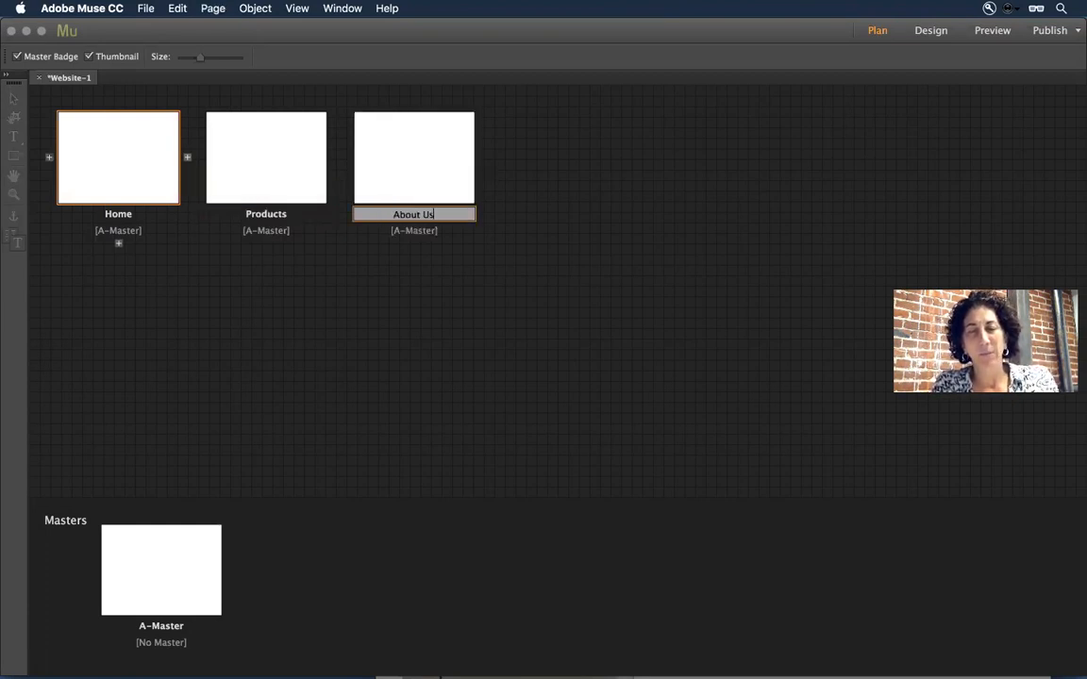
{"action": "key", "text": "Return"}
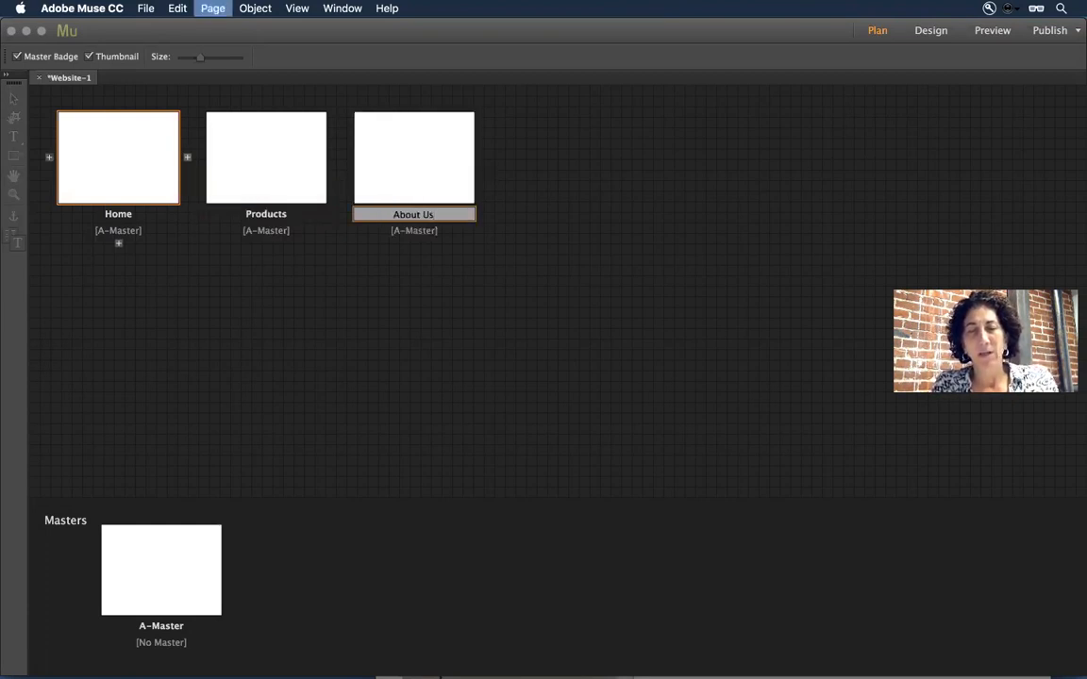
{"action": "type", "text": "Contact"}
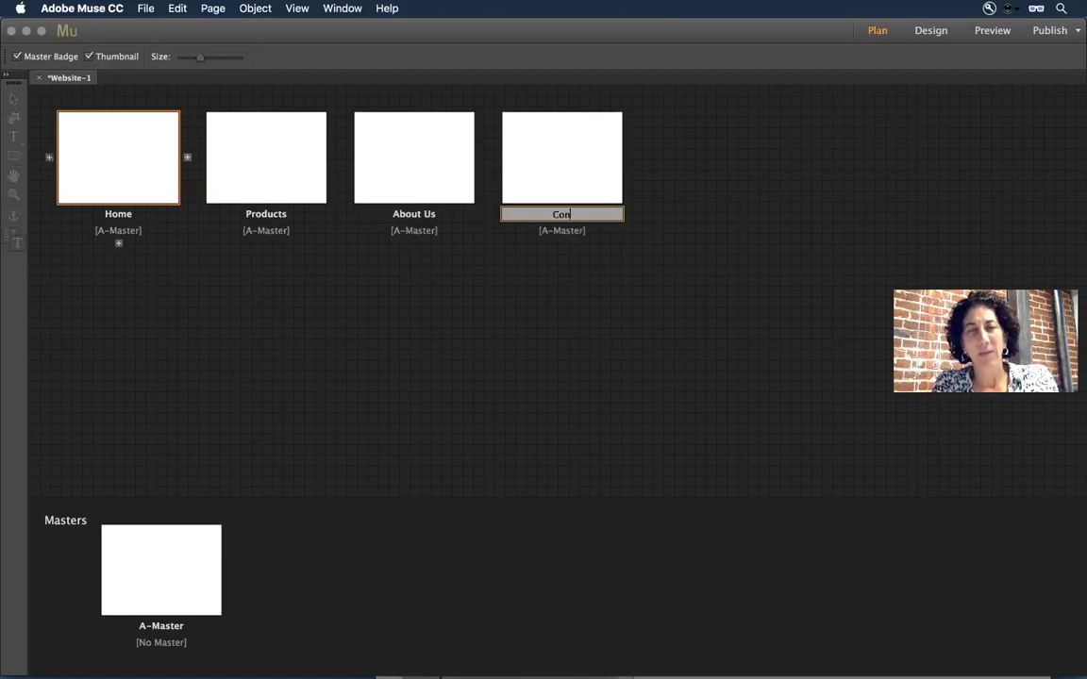
{"action": "left_click", "coordinate": [189, 264]}
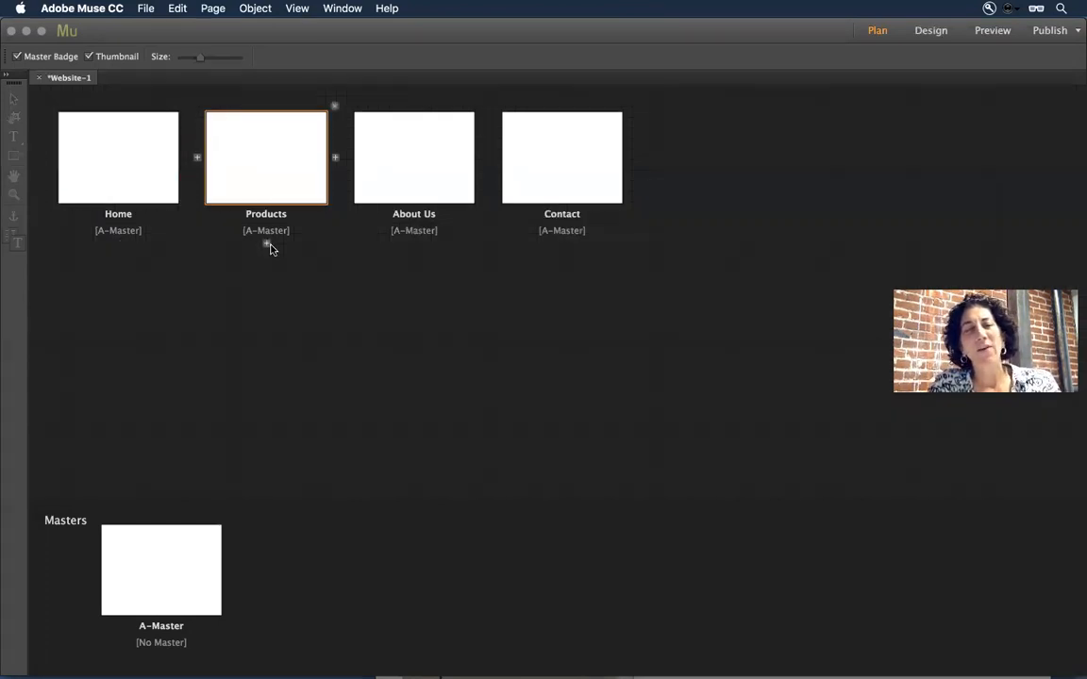
Add the child pages Product A and Product B under Products, and move the About Us page after Contact
{"action": "left_click", "coordinate": [269, 244]}
{"action": "type", "text": "Product A"}
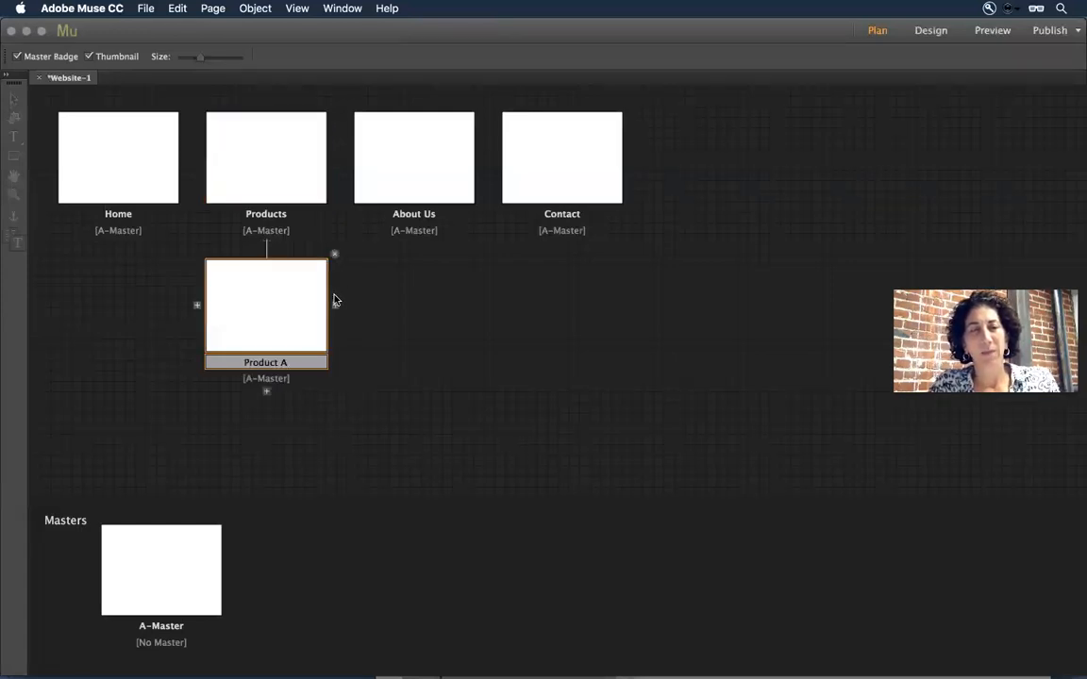
{"action": "key", "text": "Return"}
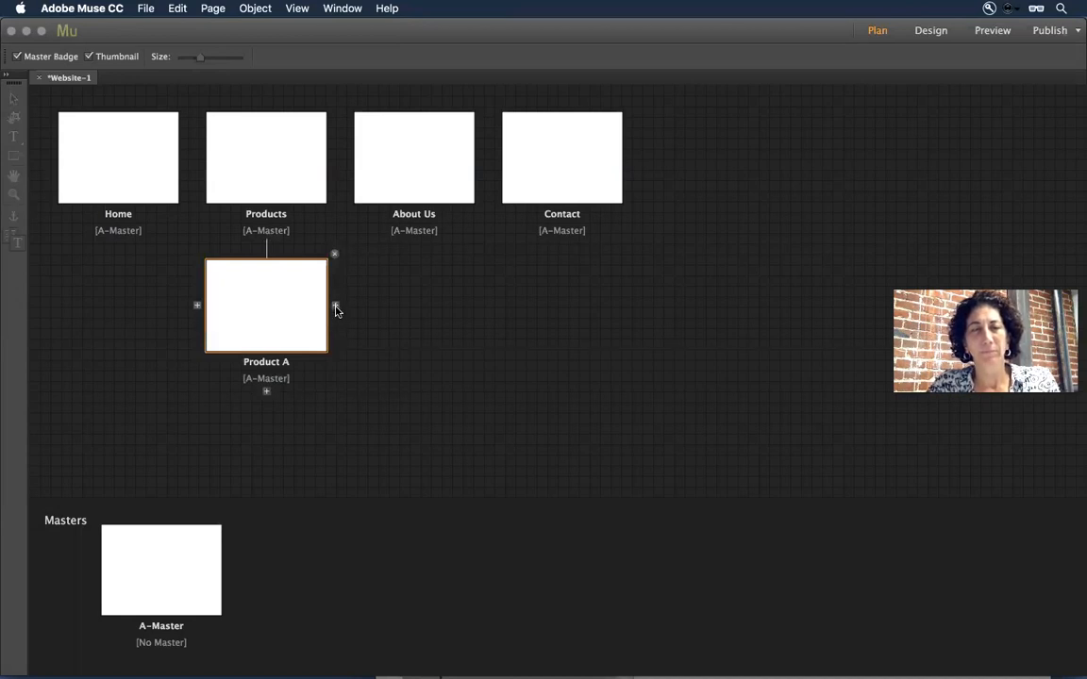
{"action": "left_click", "coordinate": [334, 306]}
{"action": "type", "text": "Product B"}
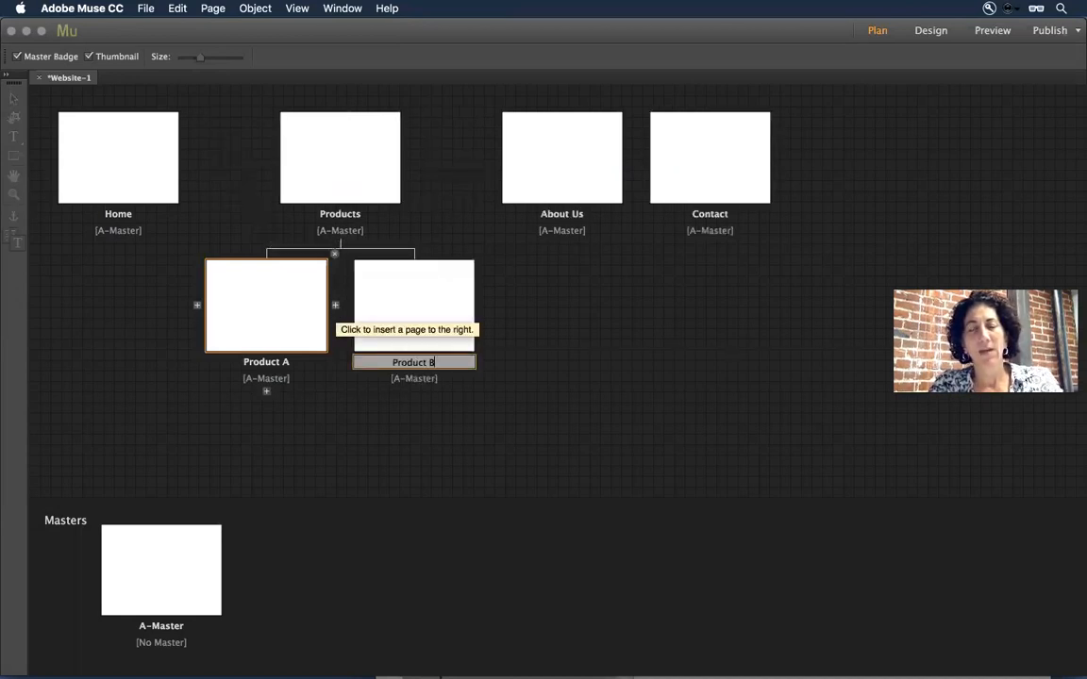
{"action": "left_click", "coordinate": [641, 329]}
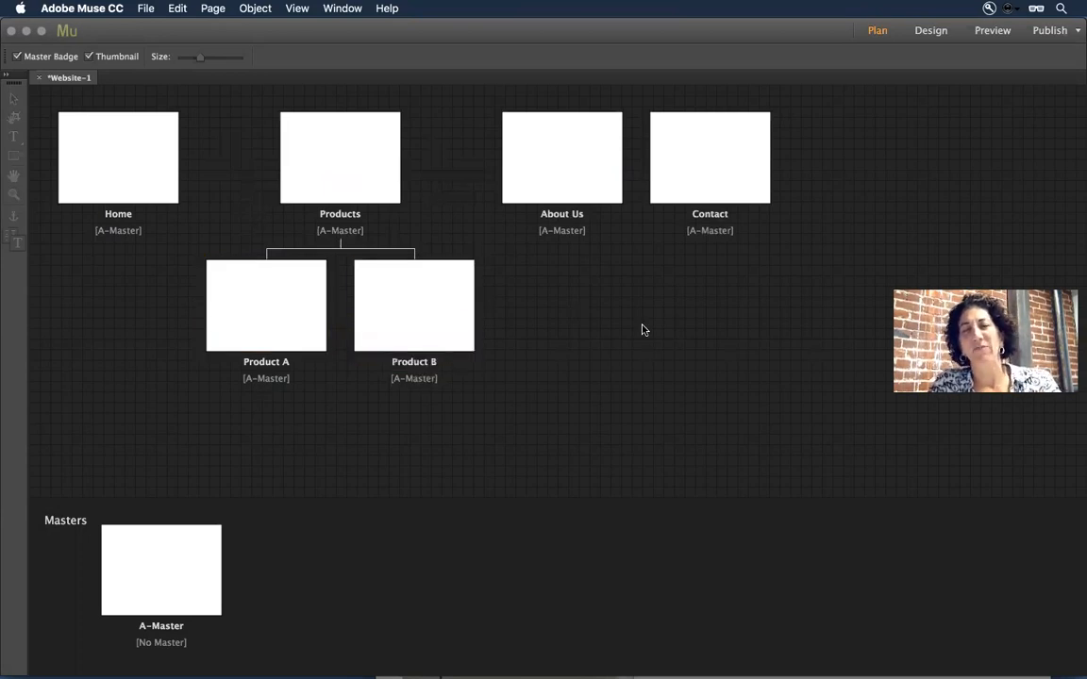
{"action": "left_click_drag", "start_coordinate": [582, 182], "coordinate": [783, 168]}
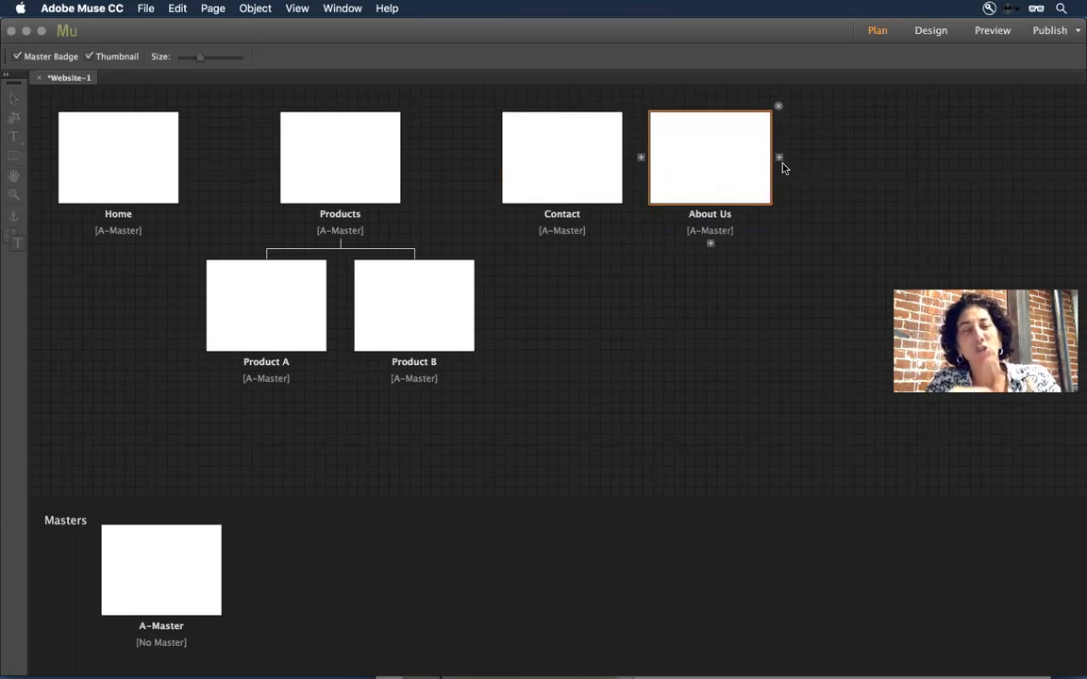
{"action": "mouse_move", "coordinate": [676, 162]}
{"action": "left_mouse_down"}
{"action": "mouse_move", "coordinate": [594, 237]}
{"action": "mouse_move", "coordinate": [451, 187]}
{"action": "mouse_move", "coordinate": [475, 174]}
{"action": "mouse_move", "coordinate": [679, 165]}
{"action": "left_mouse_up"}
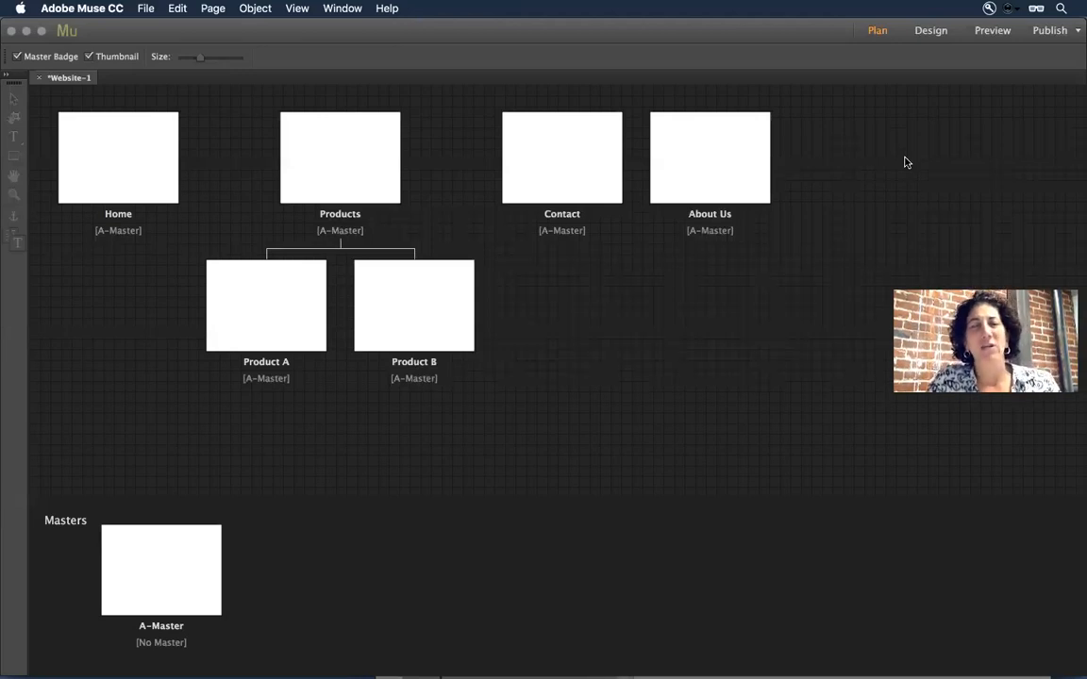
Switch to Chrome and examine the hand-drawn online radio station home page sketch in the speckyboy wireframe article
{"action": "key", "text": "super+Tab"}
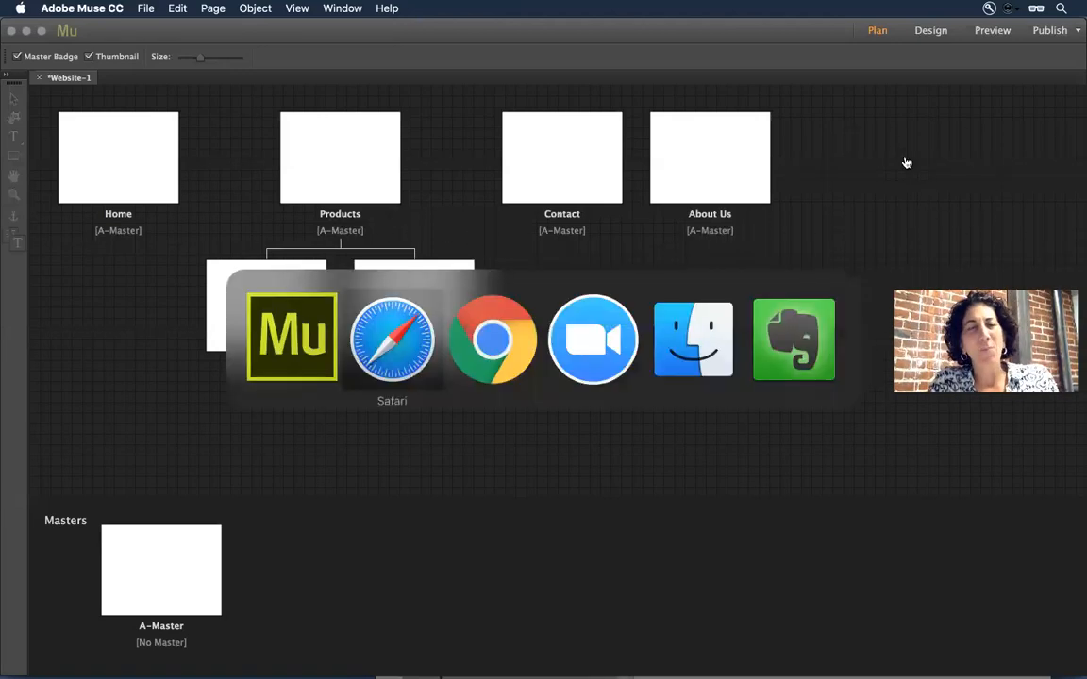
{"action": "key", "text": "super+Tab"}
{"action": "key", "text": "super+Tab"}
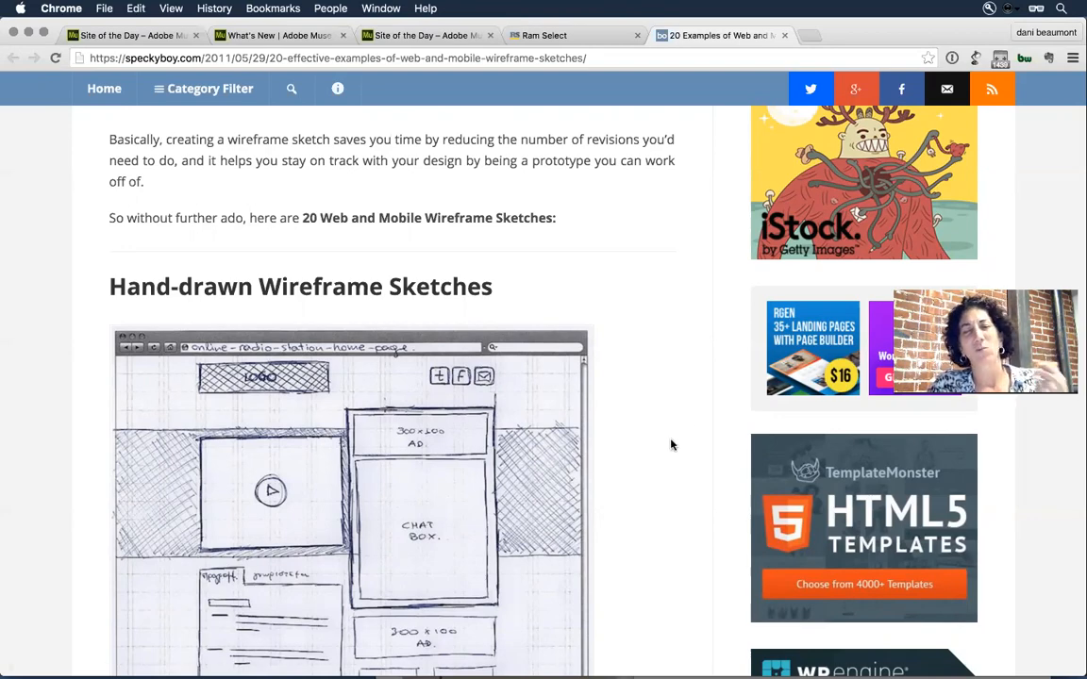
{"action": "scroll", "coordinate": [671, 444], "scroll_direction": "down", "scroll_amount": 3}
{"action": "scroll", "coordinate": [670, 445], "scroll_direction": "up", "scroll_amount": 5}
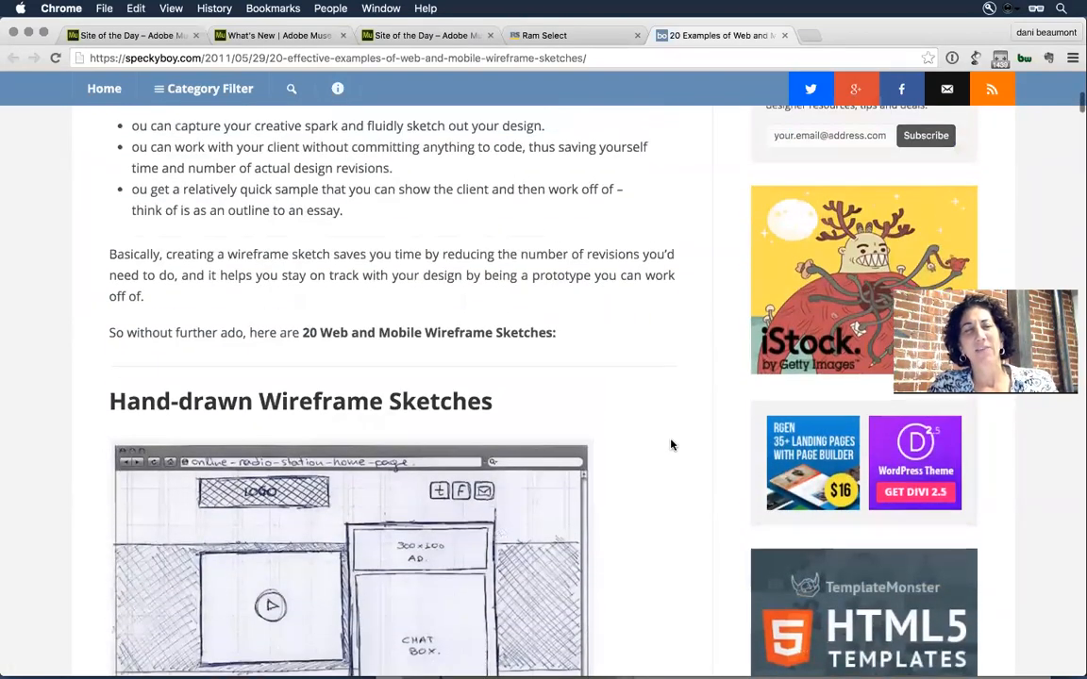
{"action": "left_click", "coordinate": [481, 59]}
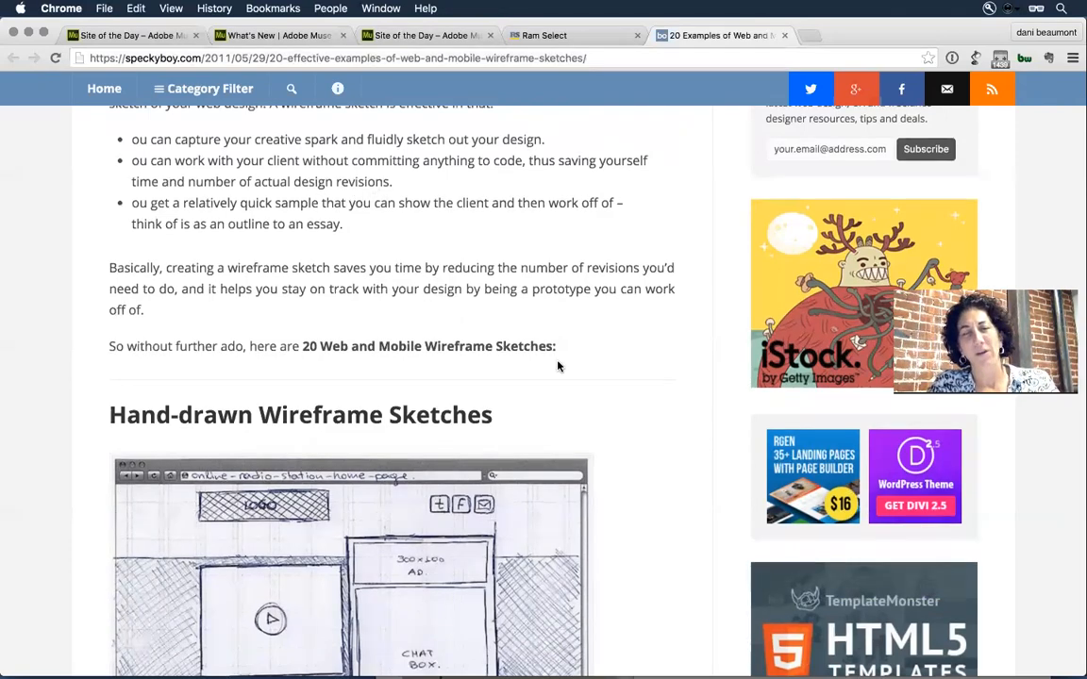
{"action": "scroll", "coordinate": [558, 366], "scroll_direction": "down", "scroll_amount": 5}
{"action": "scroll", "coordinate": [557, 366], "scroll_direction": "down", "scroll_amount": 1}
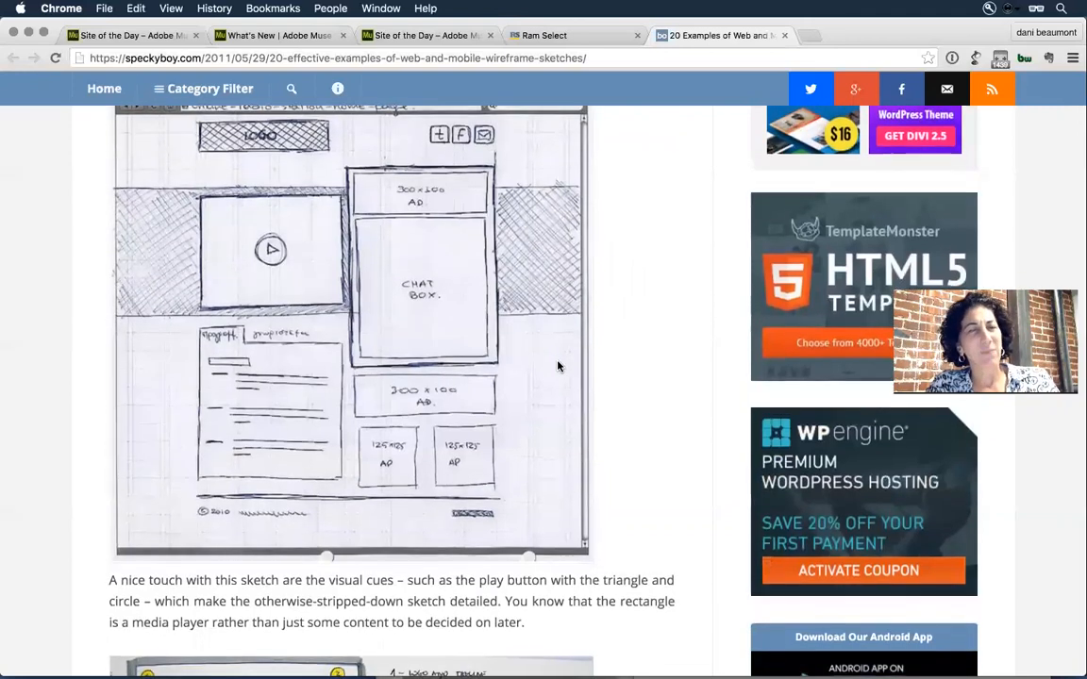
{"action": "scroll", "coordinate": [558, 366], "scroll_direction": "up", "scroll_amount": 1}
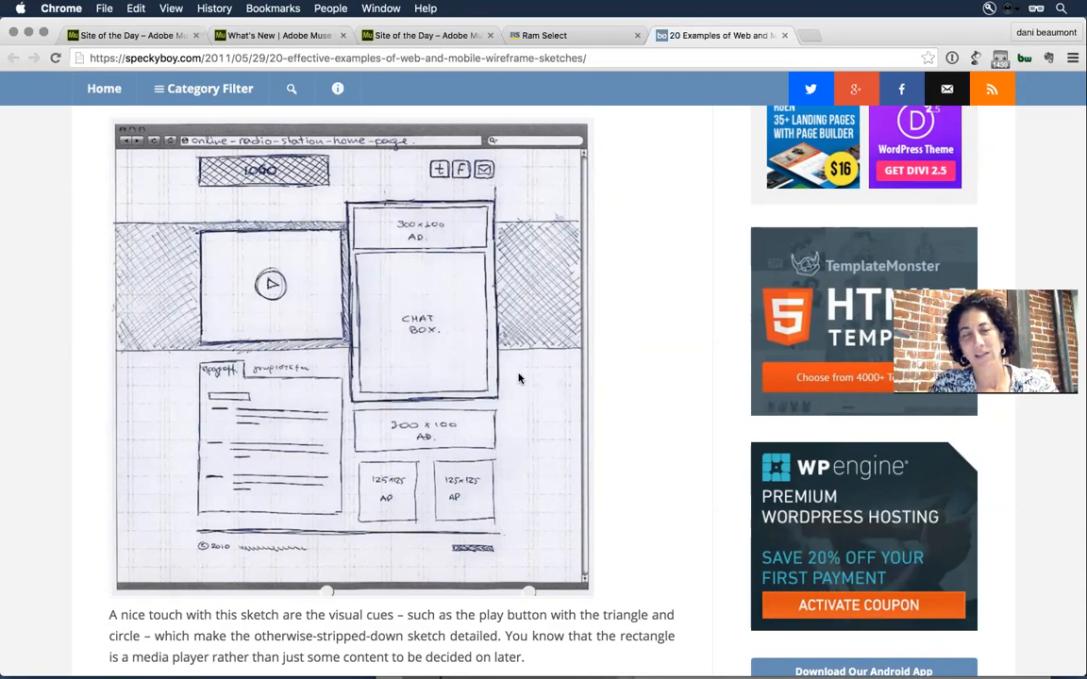
Skim the annotated wireframe sketches further down the article and return to the radio station home page sketch
{"action": "scroll", "coordinate": [518, 378], "scroll_direction": "down", "scroll_amount": 10}
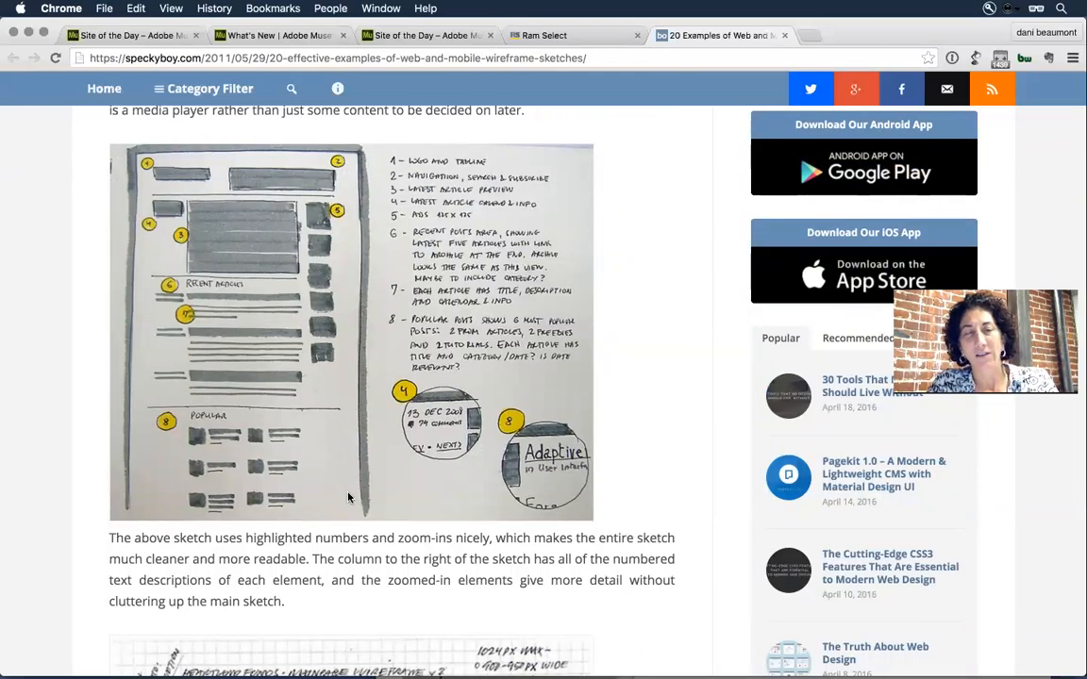
{"action": "scroll", "coordinate": [348, 498], "scroll_direction": "down", "scroll_amount": 10}
{"action": "scroll", "coordinate": [348, 499], "scroll_direction": "down", "scroll_amount": 15}
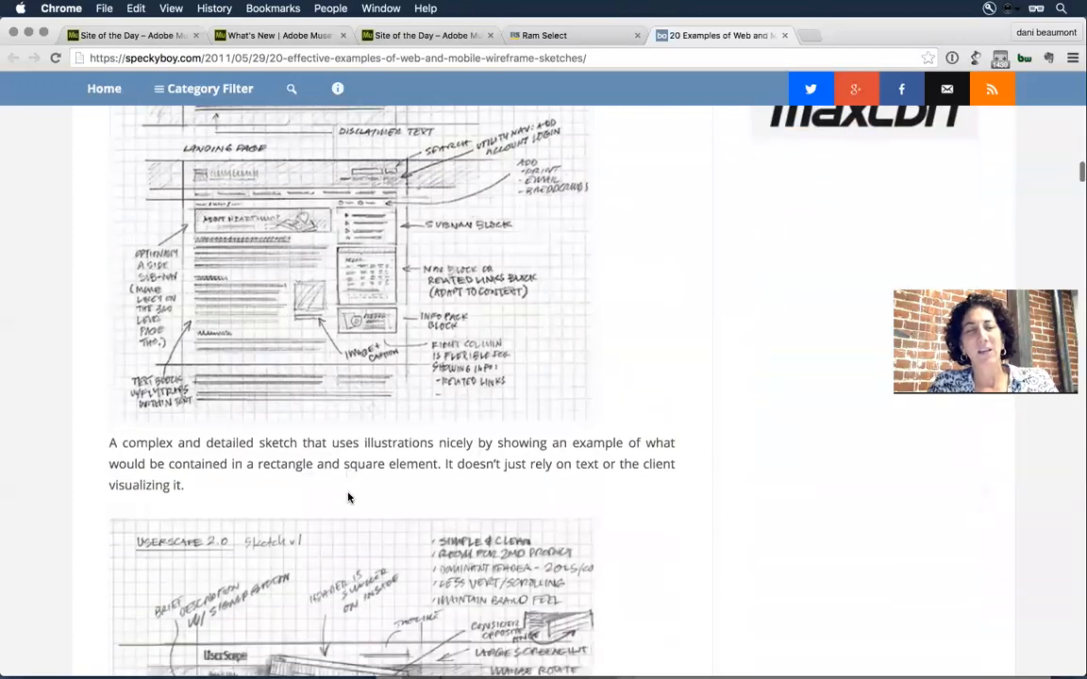
{"action": "scroll", "coordinate": [348, 498], "scroll_direction": "down", "scroll_amount": 15}
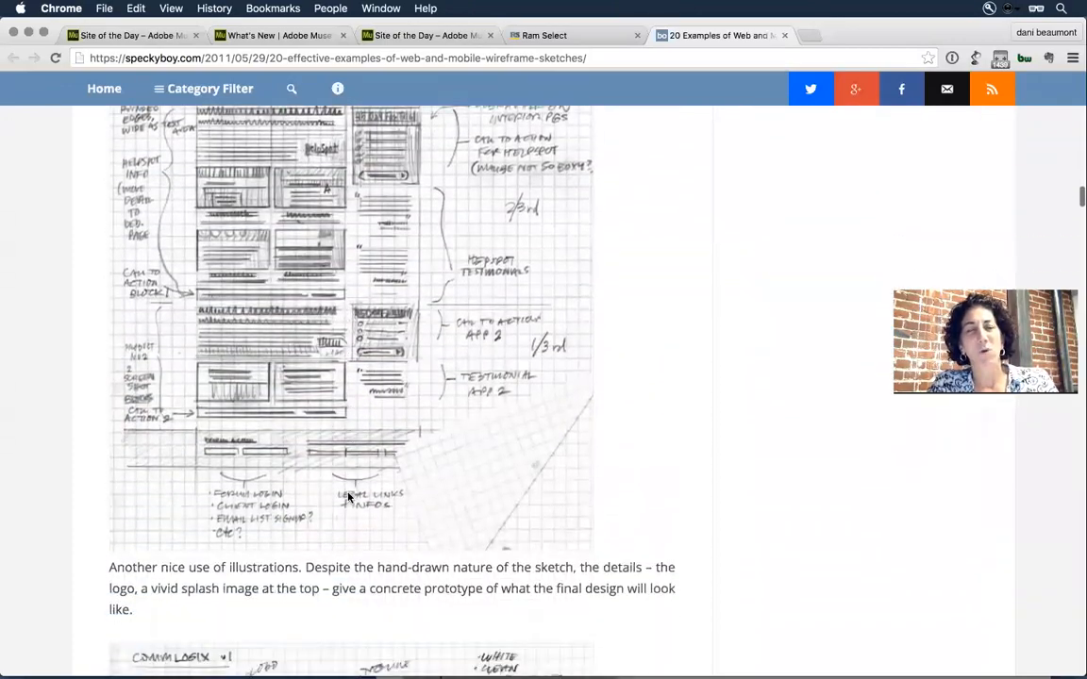
{"action": "scroll", "coordinate": [348, 498], "scroll_direction": "down", "scroll_amount": 10}
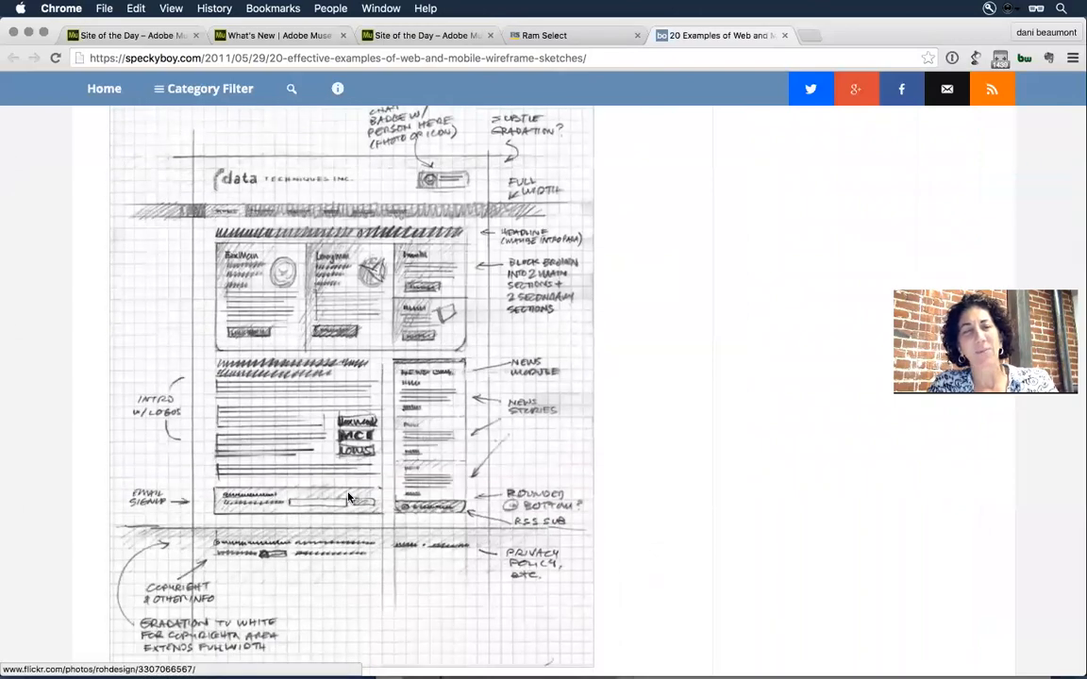
{"action": "scroll", "coordinate": [348, 498], "scroll_direction": "up", "scroll_amount": 20}
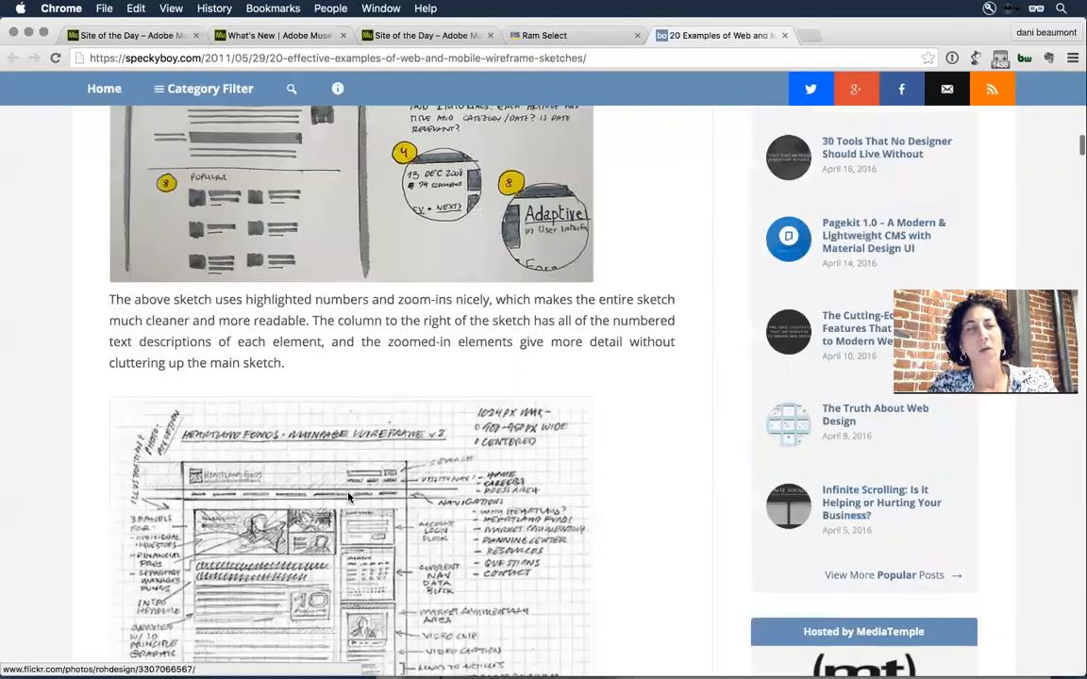
{"action": "scroll", "coordinate": [348, 498], "scroll_direction": "down", "scroll_amount": 5}
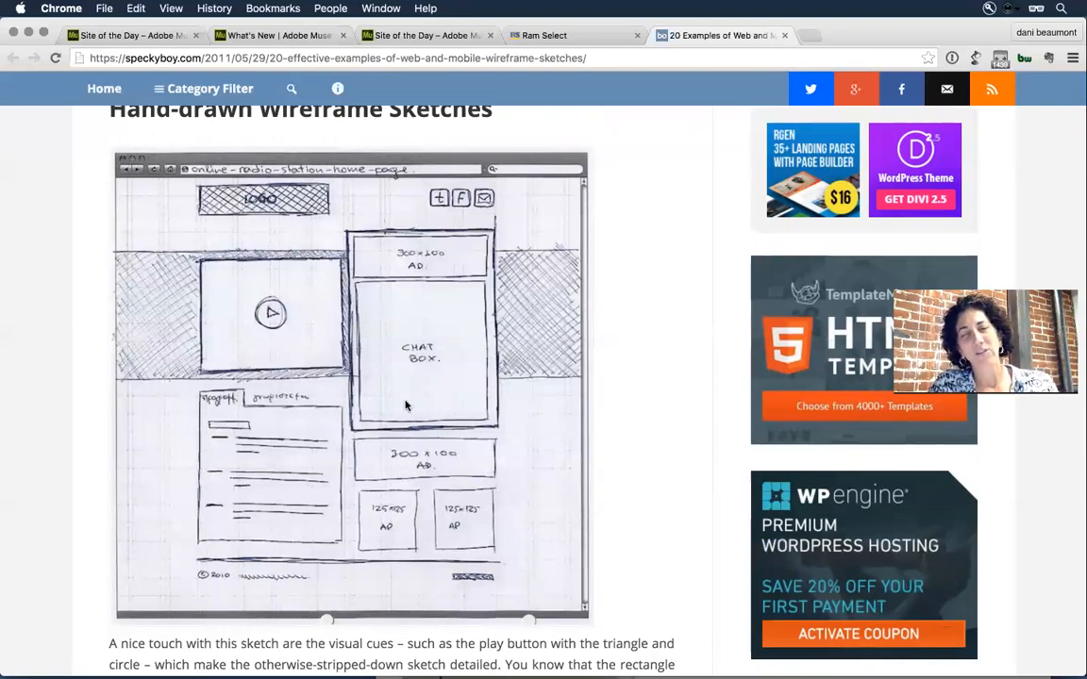
{"action": "scroll", "coordinate": [522, 439], "scroll_direction": "up", "scroll_amount": 2}
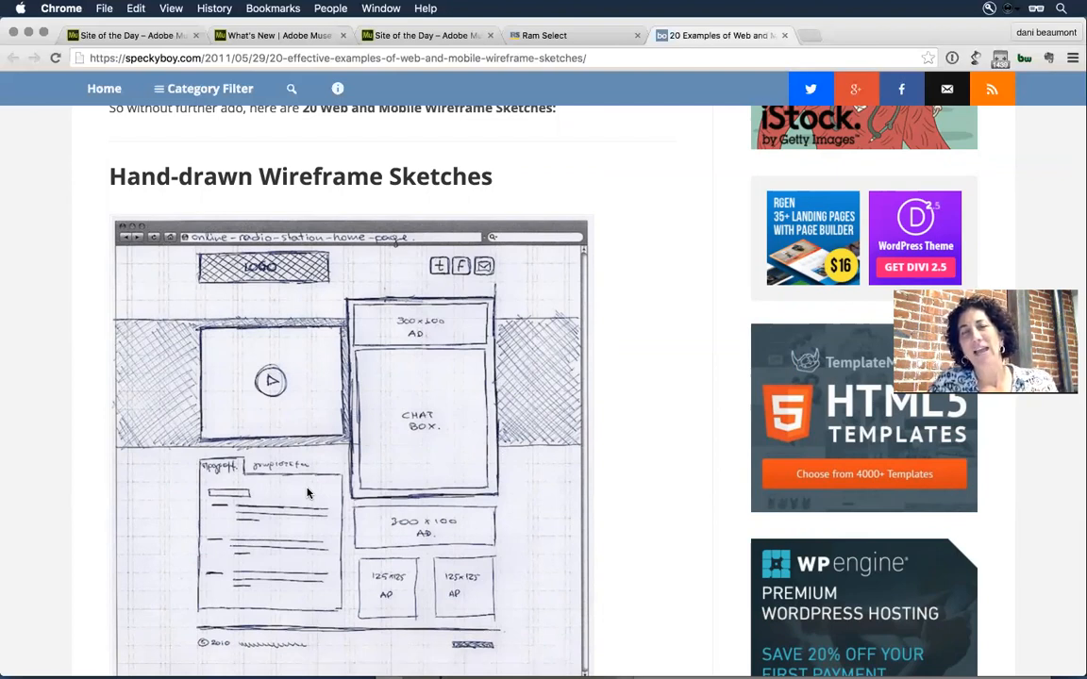
{"action": "scroll", "coordinate": [562, 417], "scroll_direction": "down", "scroll_amount": 4}
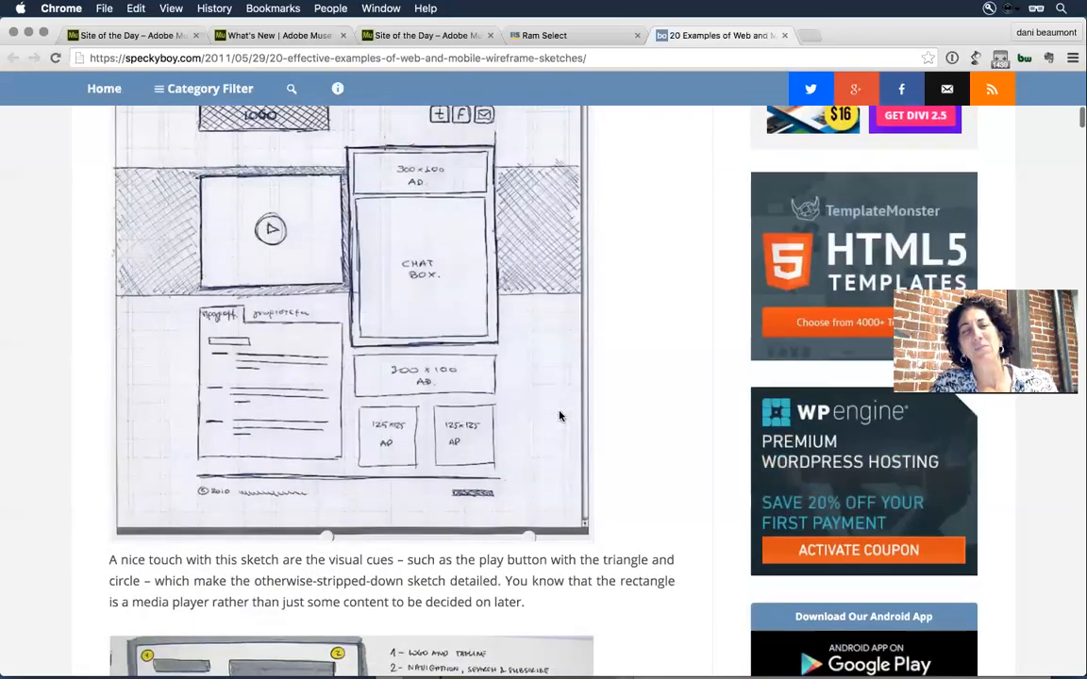
{"action": "scroll", "coordinate": [560, 416], "scroll_direction": "up", "scroll_amount": 1}
{"action": "scroll", "coordinate": [559, 416], "scroll_direction": "up", "scroll_amount": 2}
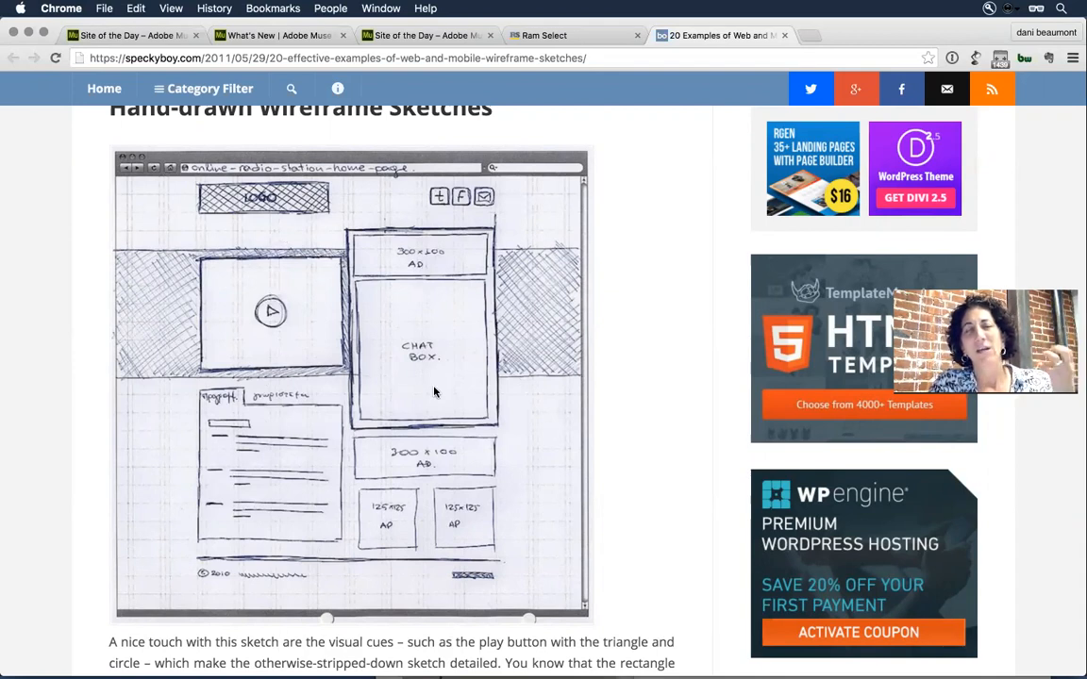
Switch to Evernote to view the "Wireframe Sketches." and "Muse Jam: Wireframes" notes
{"action": "key", "text": "super+Tab"}
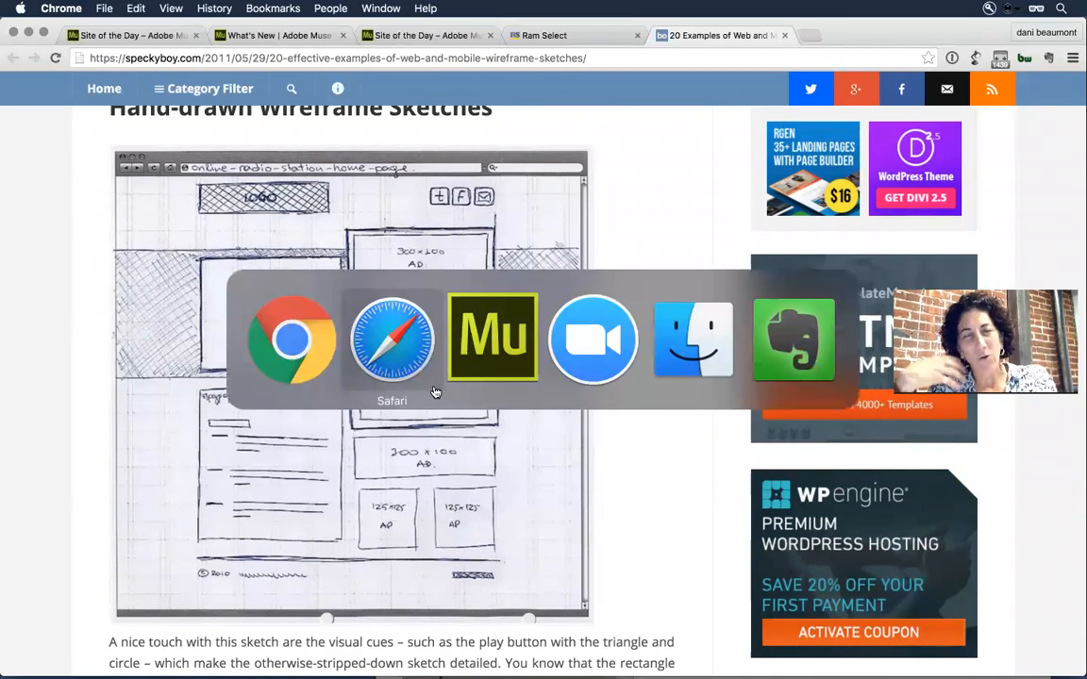
{"action": "key", "text": "super+Tab"}
{"action": "key", "text": "super+Tab"}
{"action": "key", "text": "super+Tab"}
{"action": "key", "text": "super+Tab"}
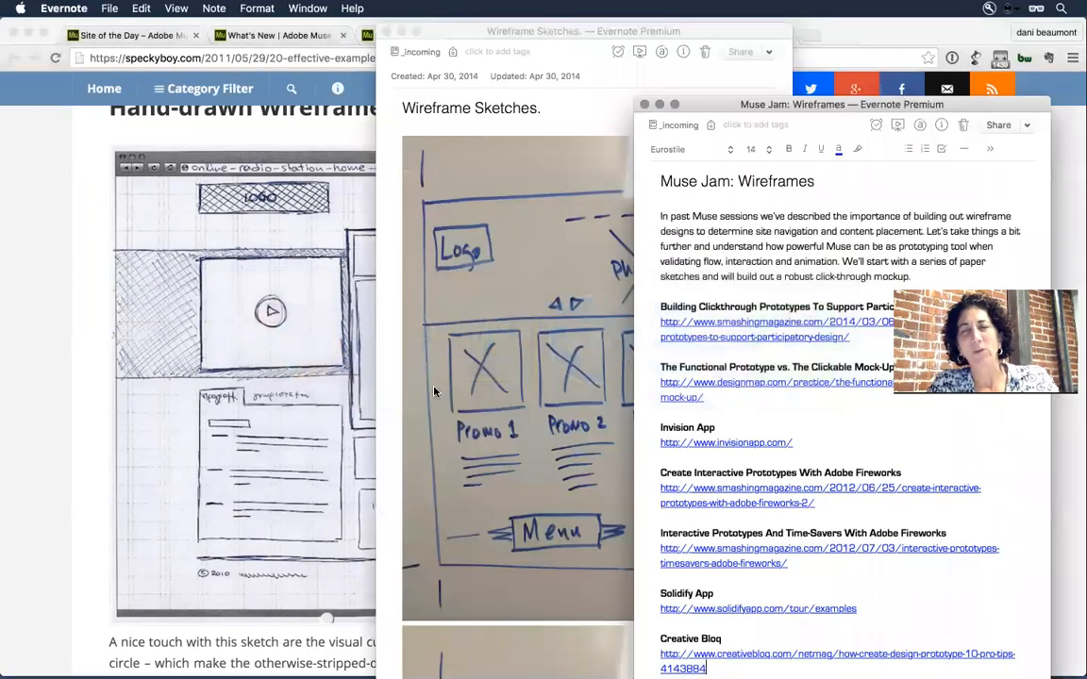
Examine the hand-drawn home page, gallery and full-screen photo sketches in the "Wireframe Sketches." note
{"action": "left_click", "coordinate": [486, 252]}
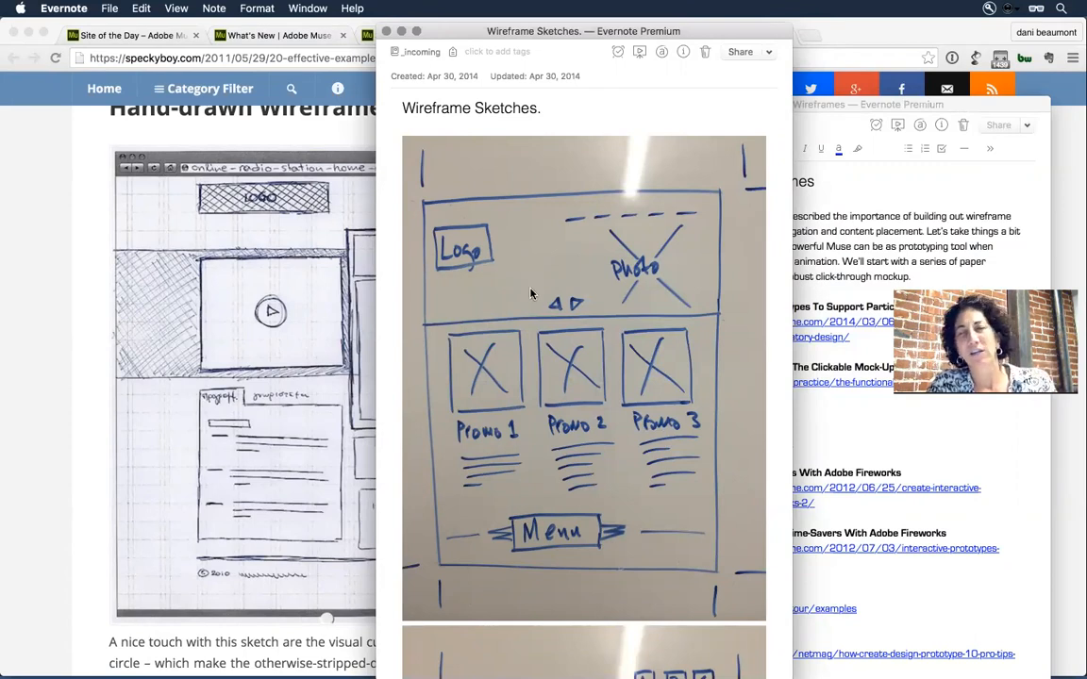
{"action": "scroll", "coordinate": [585, 283], "scroll_direction": "down", "scroll_amount": 1}
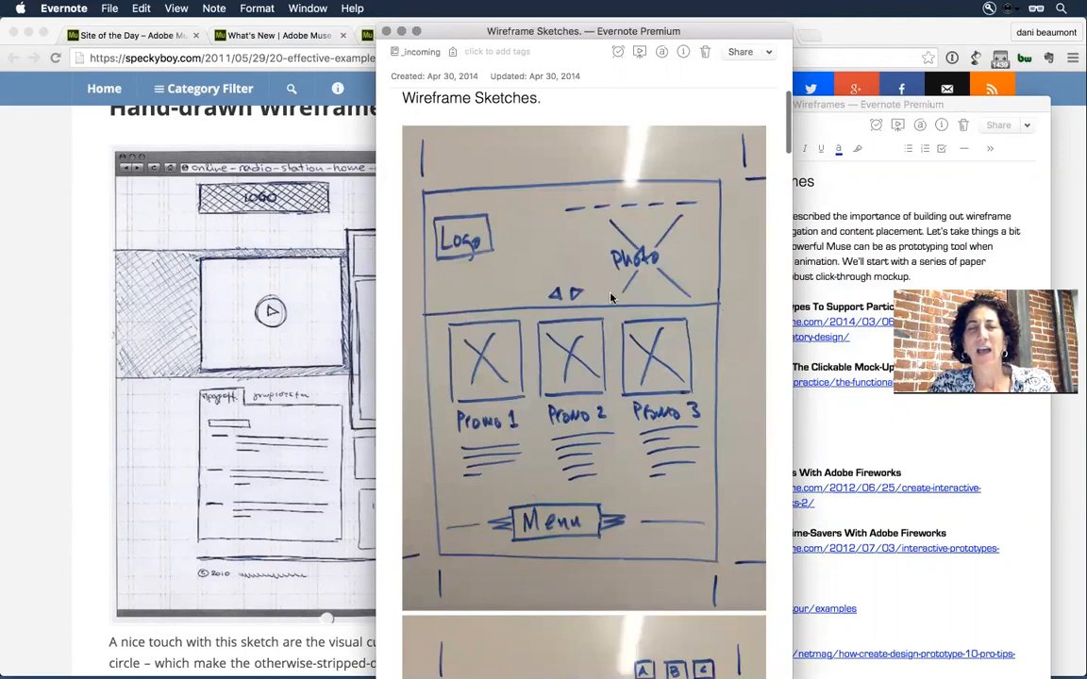
{"action": "scroll", "coordinate": [611, 299], "scroll_direction": "down", "scroll_amount": 10}
{"action": "scroll", "coordinate": [531, 448], "scroll_direction": "down", "scroll_amount": 10}
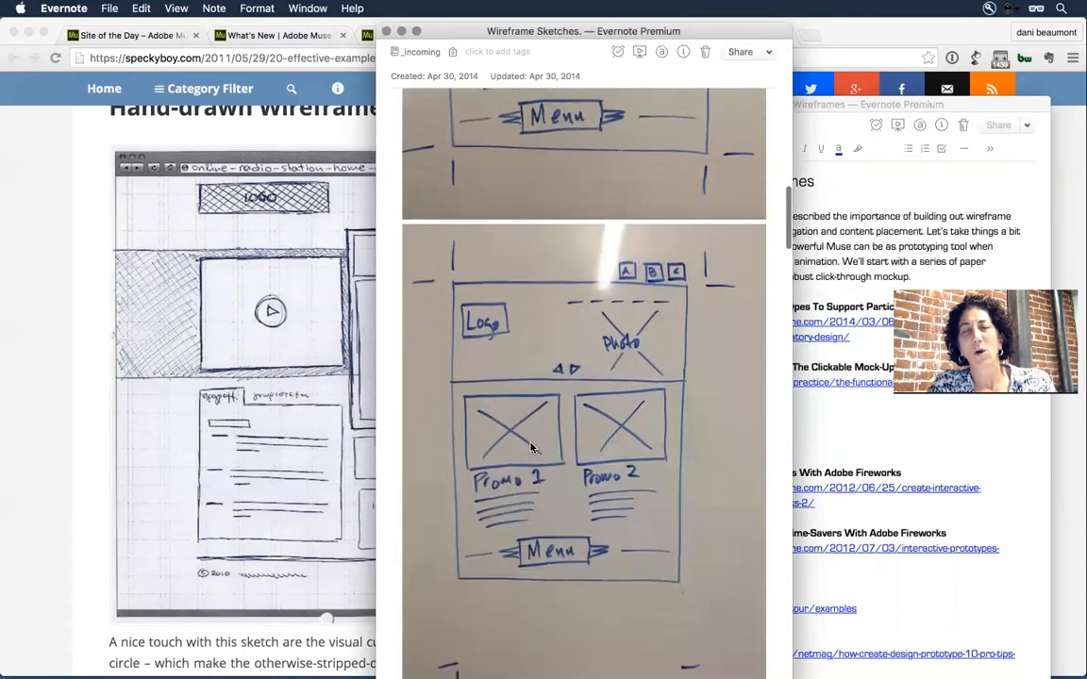
{"action": "scroll", "coordinate": [531, 448], "scroll_direction": "down", "scroll_amount": 10}
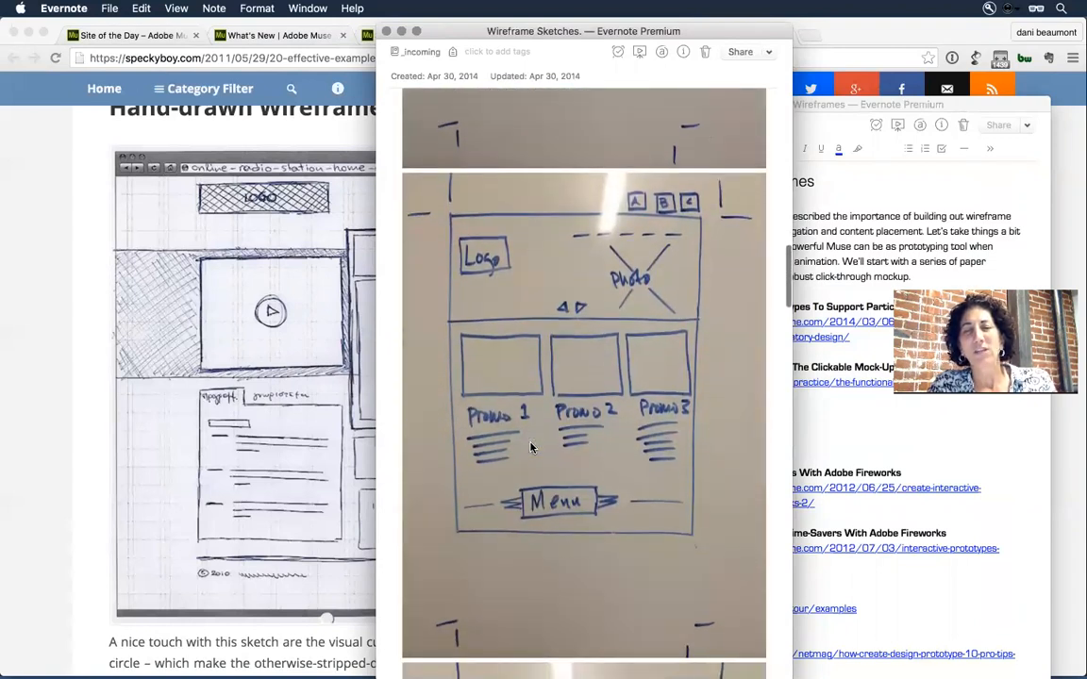
{"action": "scroll", "coordinate": [531, 448], "scroll_direction": "down", "scroll_amount": 10}
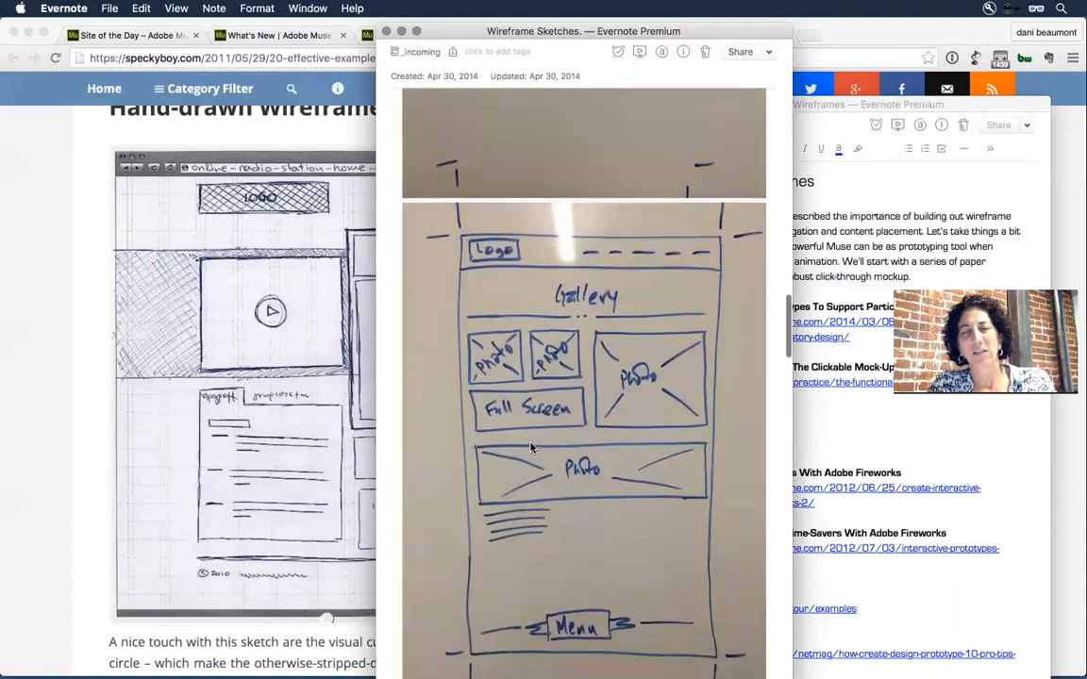
{"action": "scroll", "coordinate": [531, 448], "scroll_direction": "down", "scroll_amount": 2}
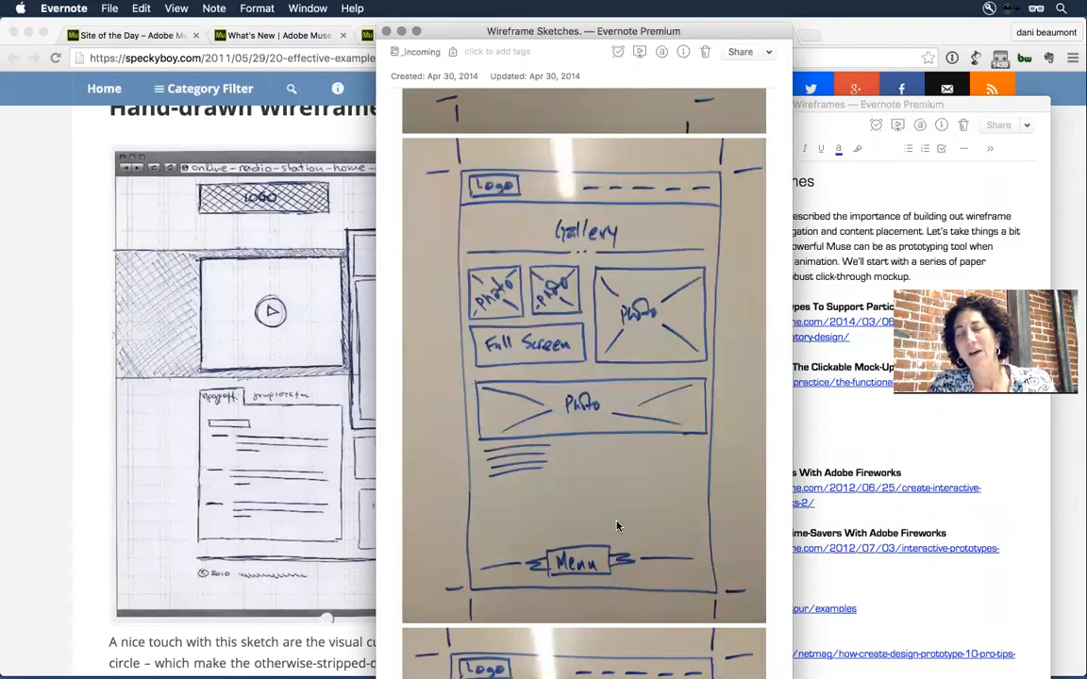
{"action": "scroll", "coordinate": [618, 527], "scroll_direction": "down", "scroll_amount": 8}
{"action": "scroll", "coordinate": [618, 527], "scroll_direction": "down", "scroll_amount": 1}
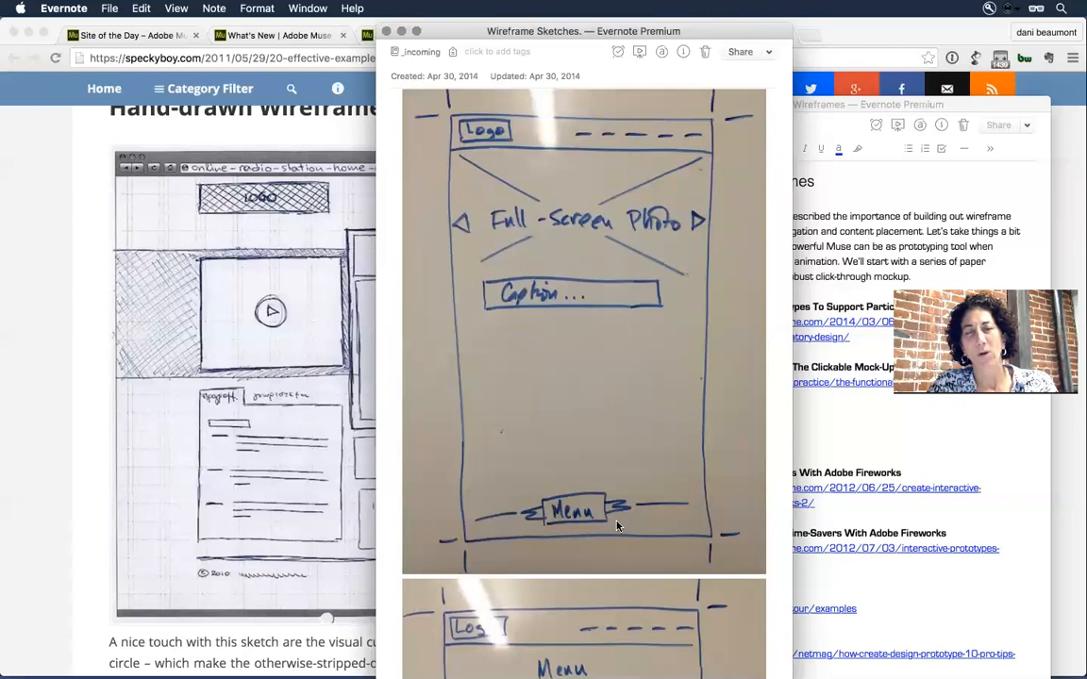
Examine the restaurant menu page sketches further down the note, including the versions with expandable Break and Lunch sections
{"action": "scroll", "coordinate": [618, 527], "scroll_direction": "down", "scroll_amount": 10}
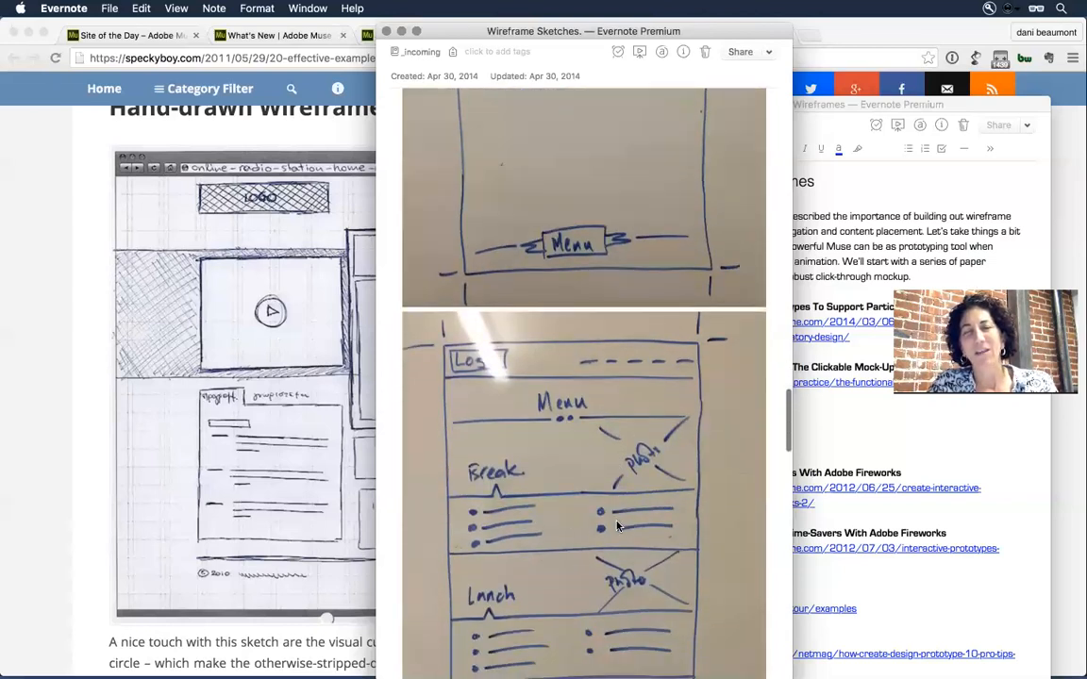
{"action": "scroll", "coordinate": [618, 527], "scroll_direction": "down", "scroll_amount": 2}
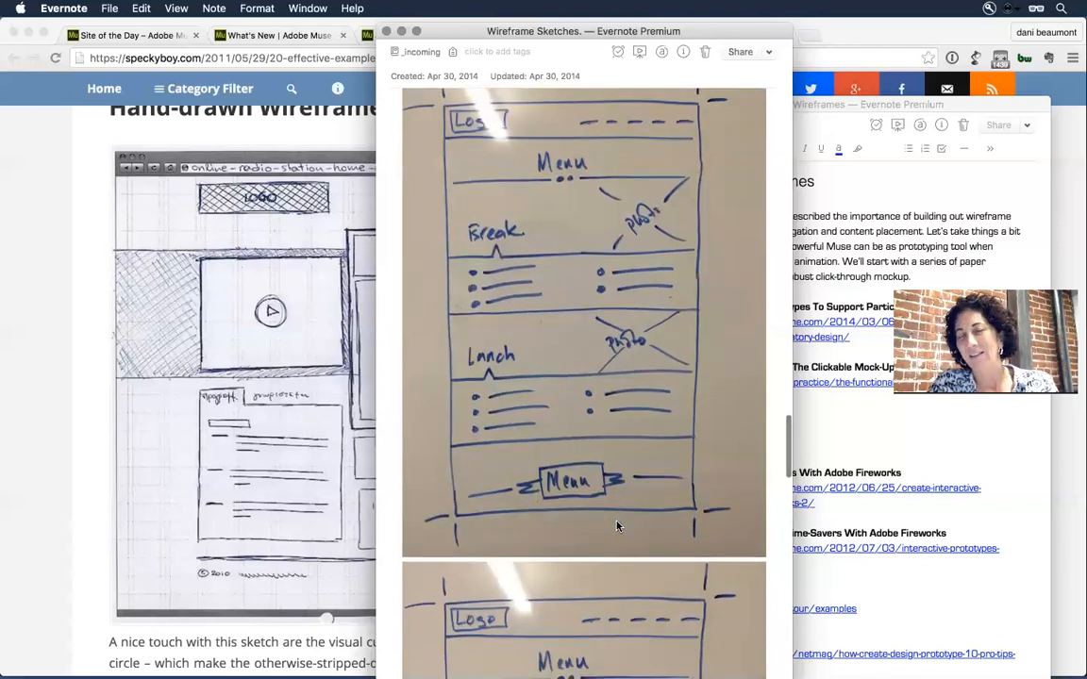
{"action": "scroll", "coordinate": [618, 526], "scroll_direction": "down", "scroll_amount": 2}
{"action": "scroll", "coordinate": [618, 527], "scroll_direction": "down", "scroll_amount": 6}
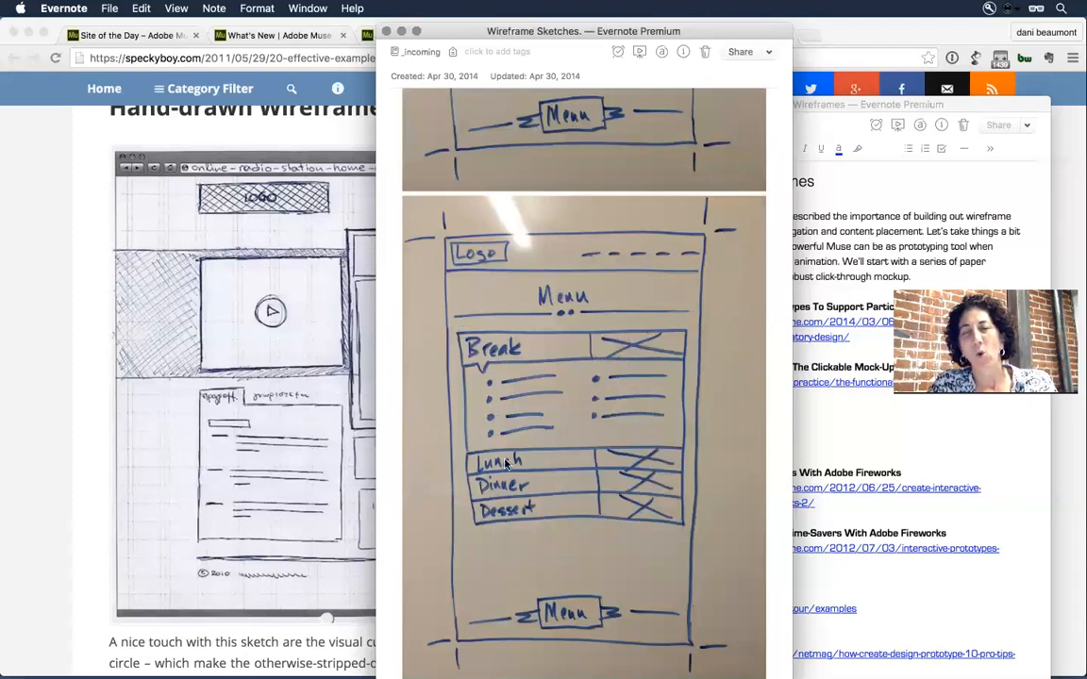
{"action": "scroll", "coordinate": [620, 565], "scroll_direction": "down", "scroll_amount": 1}
{"action": "scroll", "coordinate": [620, 565], "scroll_direction": "down", "scroll_amount": 2}
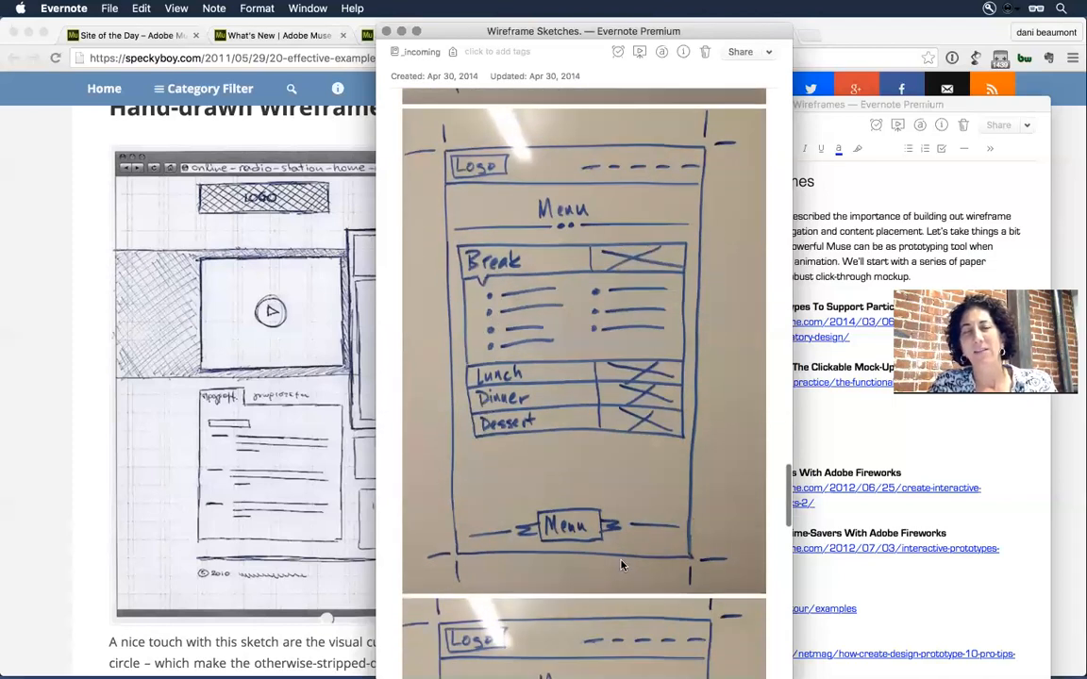
{"action": "scroll", "coordinate": [603, 556], "scroll_direction": "down", "scroll_amount": 7}
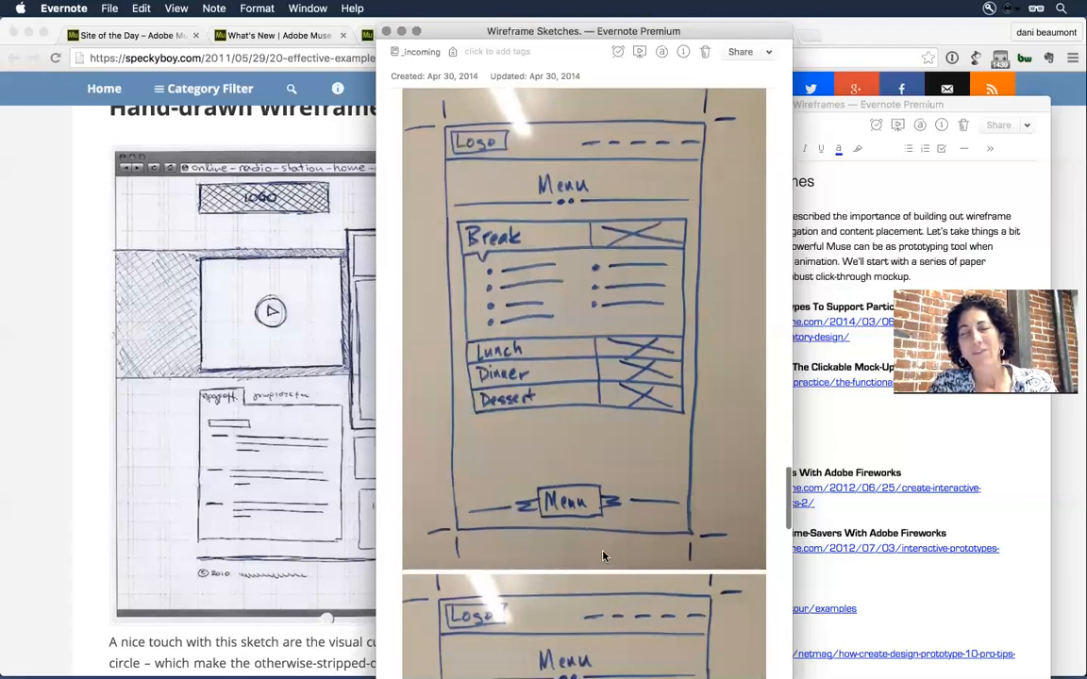
{"action": "scroll", "coordinate": [602, 557], "scroll_direction": "down", "scroll_amount": 2}
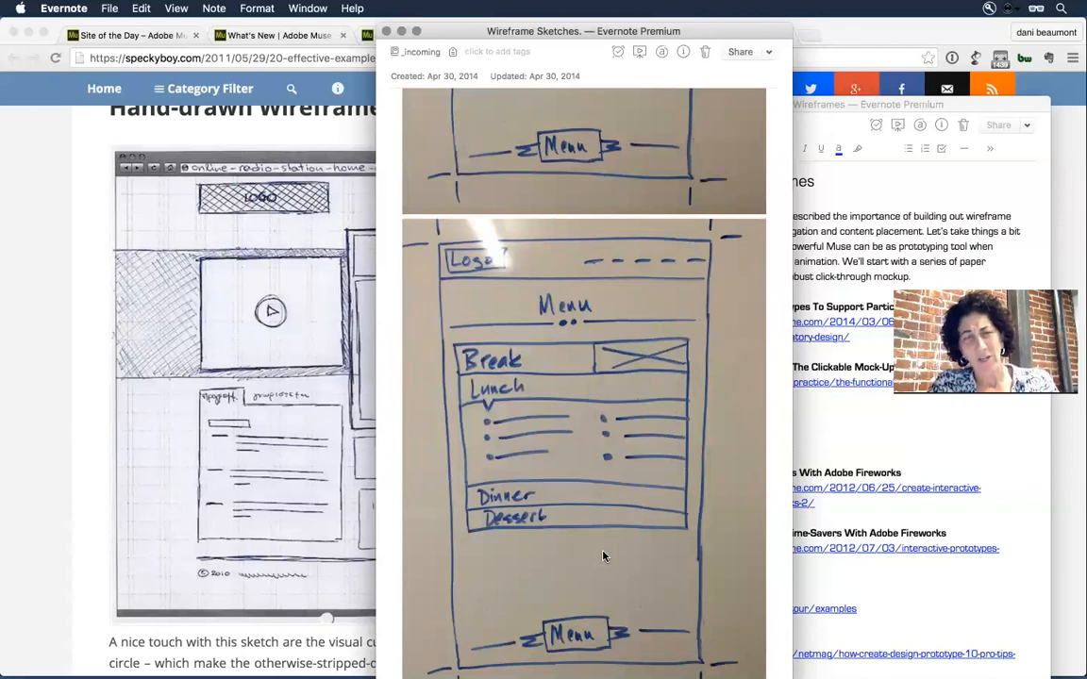
Switch to Adobe Muse and open the recent site RAMFINDER_WIREFRAMES-RAMLIST_r13.muse, dismissing the missing asset alert
{"action": "left_click", "coordinate": [118, 494]}
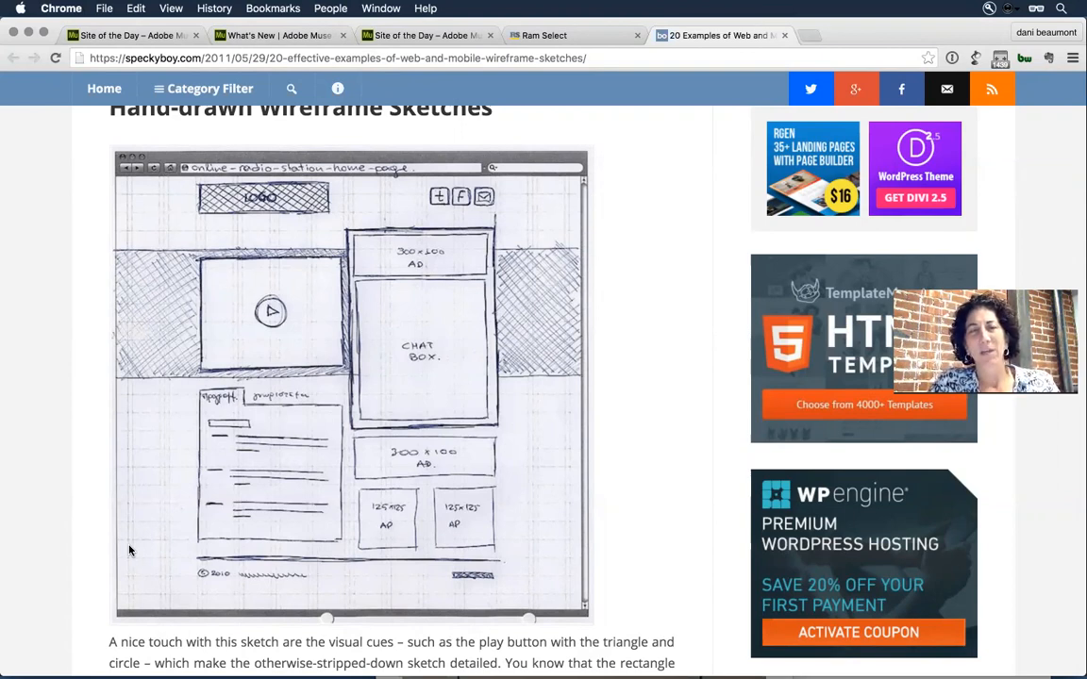
{"action": "key", "text": "super+Tab"}
{"action": "key", "text": "super+Tab"}
{"action": "key", "text": "super+Tab"}
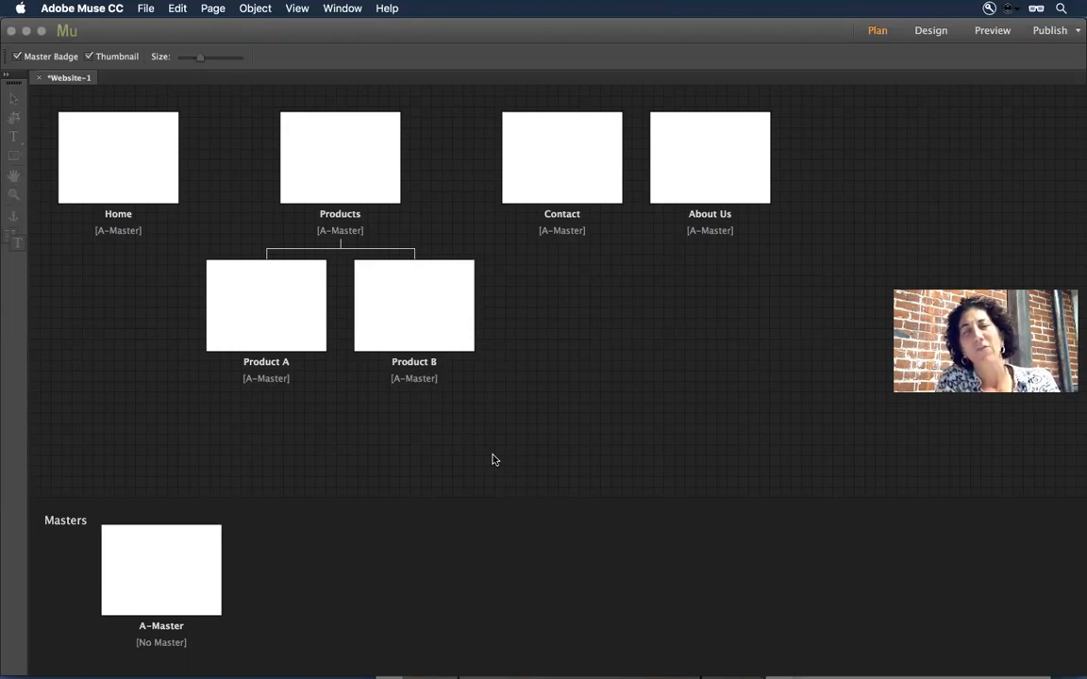
{"action": "left_click", "coordinate": [145, 8]}
{"action": "mouse_move", "coordinate": [151, 55]}
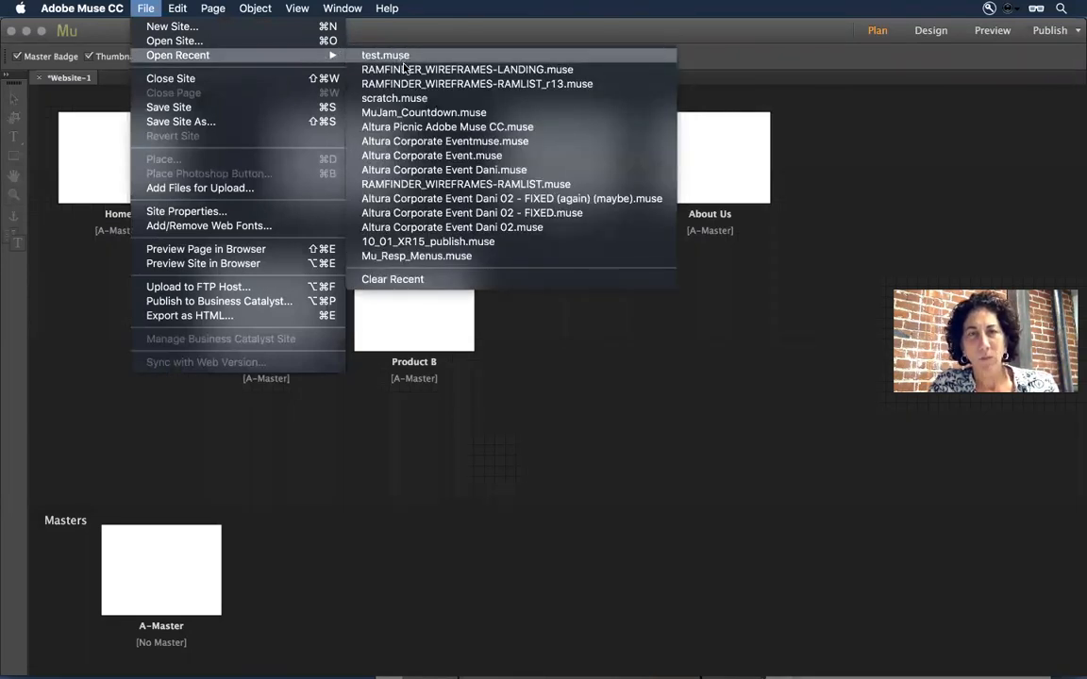
{"action": "left_click", "coordinate": [412, 83]}
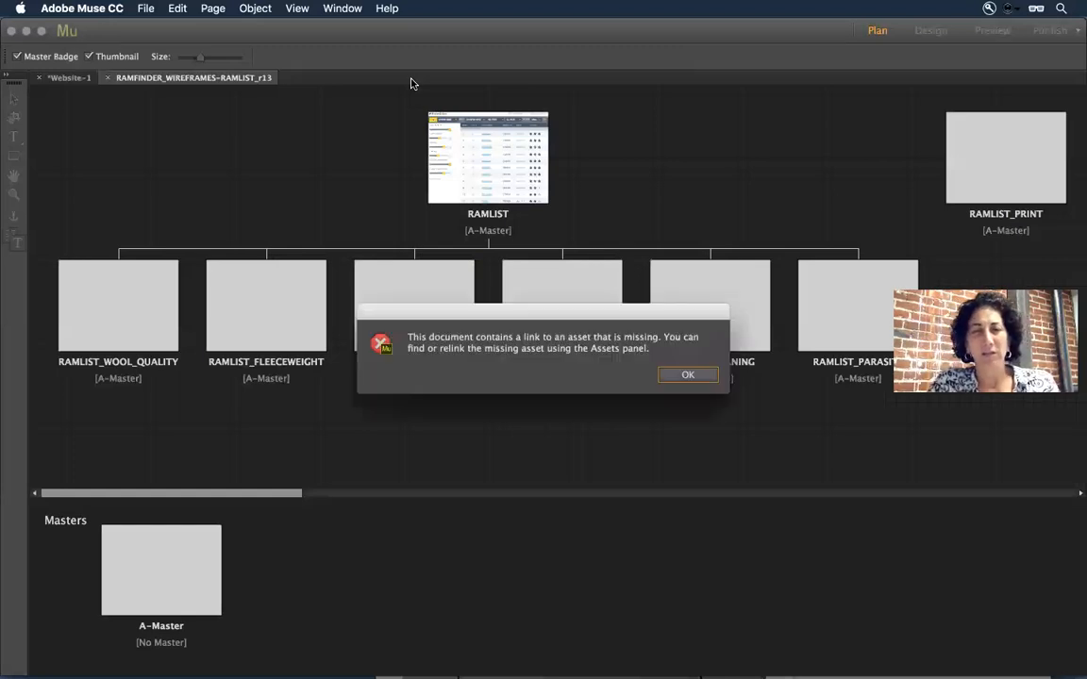
{"action": "left_click", "coordinate": [689, 375]}
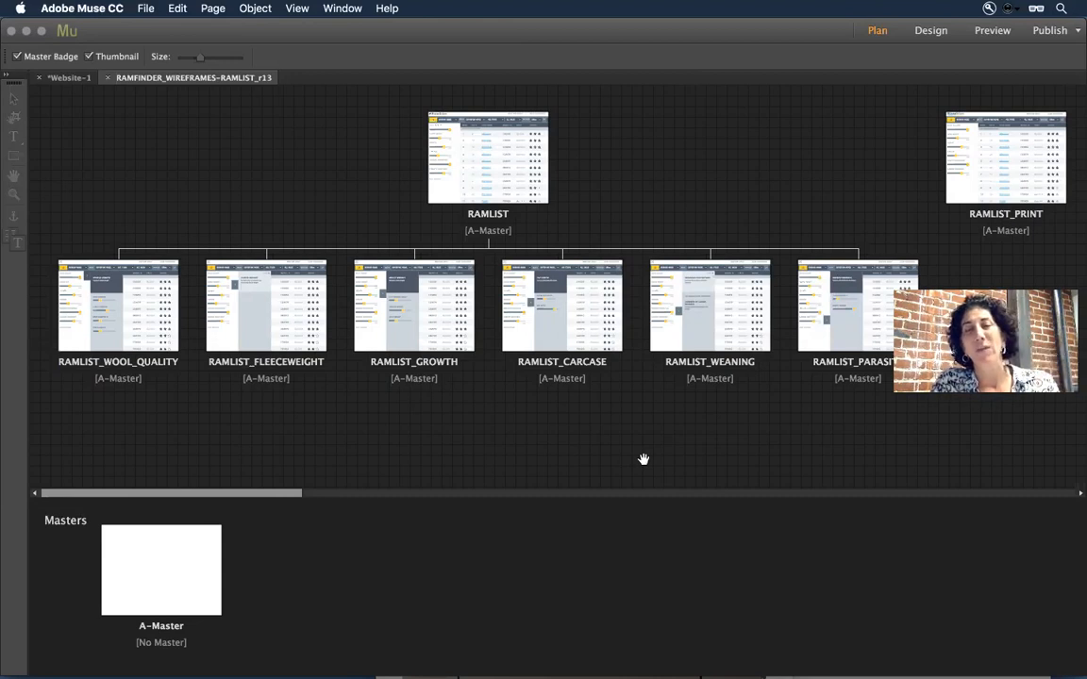
Open the RAMLIST page for design, dock CC Libraries with the other collapsed panels and collapse Assets
{"action": "mouse_move", "coordinate": [501, 202]}
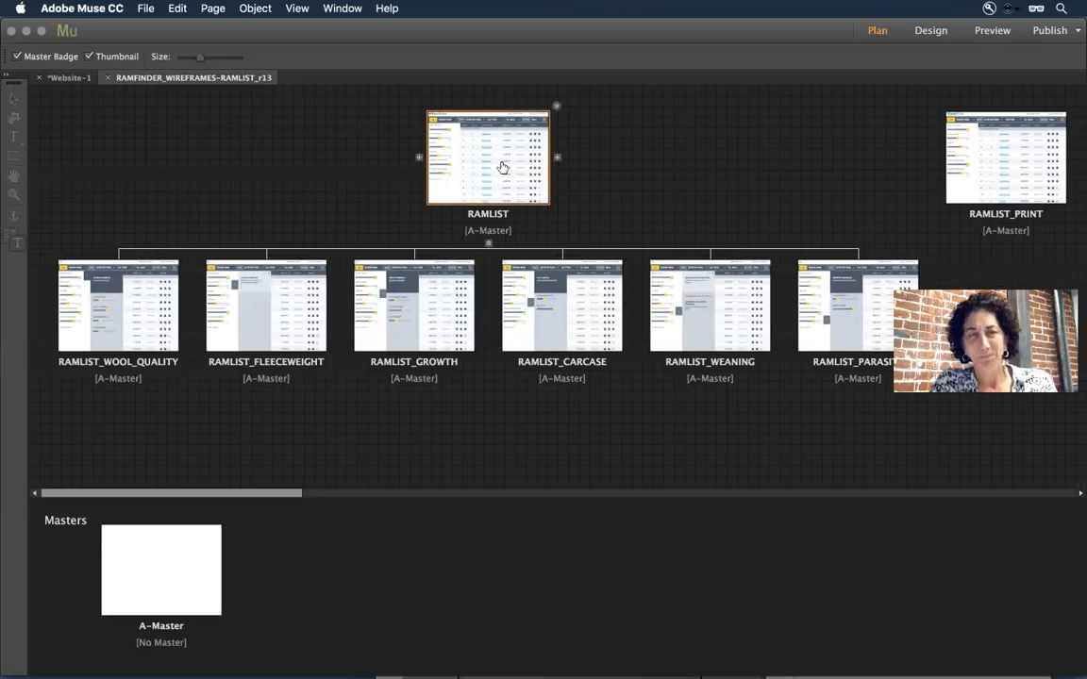
{"action": "double_click", "coordinate": [499, 165]}
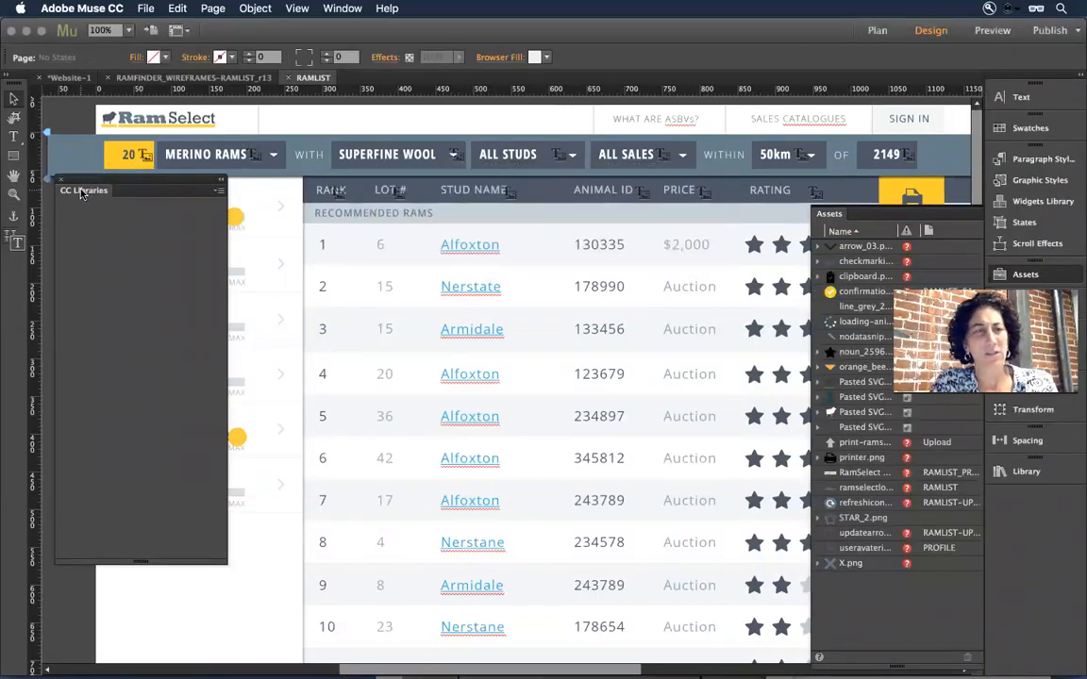
{"action": "left_click_drag", "start_coordinate": [82, 190], "coordinate": [638, 148]}
{"action": "left_click_drag", "start_coordinate": [849, 152], "coordinate": [1026, 500]}
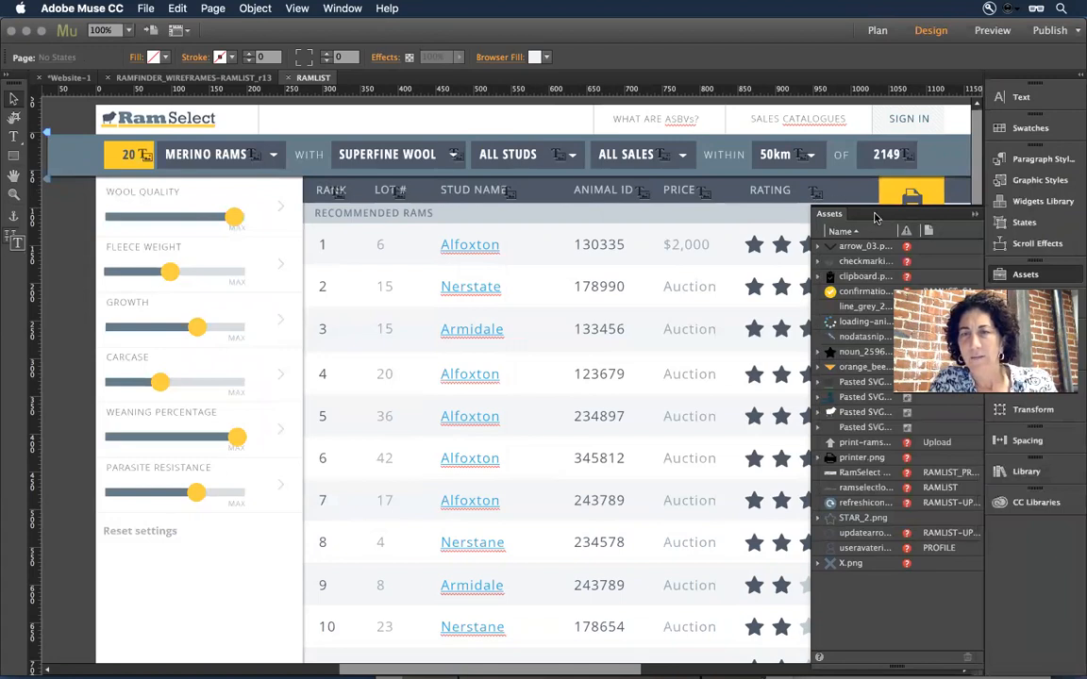
{"action": "left_click", "coordinate": [976, 216]}
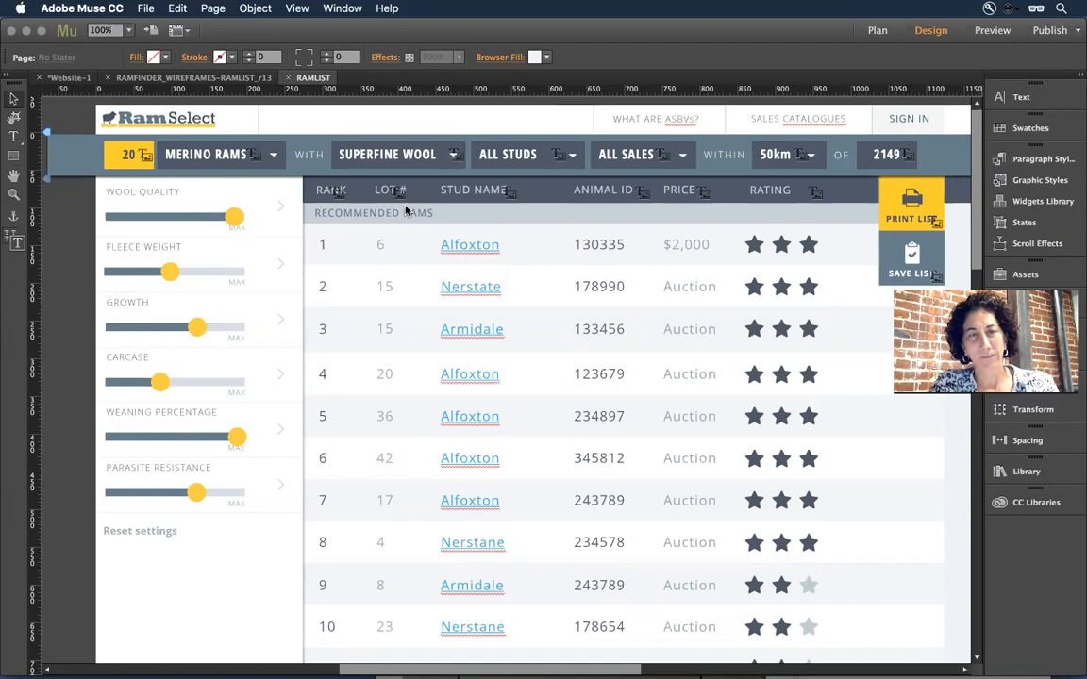
Preview the RAMLIST page in the browser and try its Print List, Merino Rams and Wool Quality controls
{"action": "key", "text": "super+shift+e"}
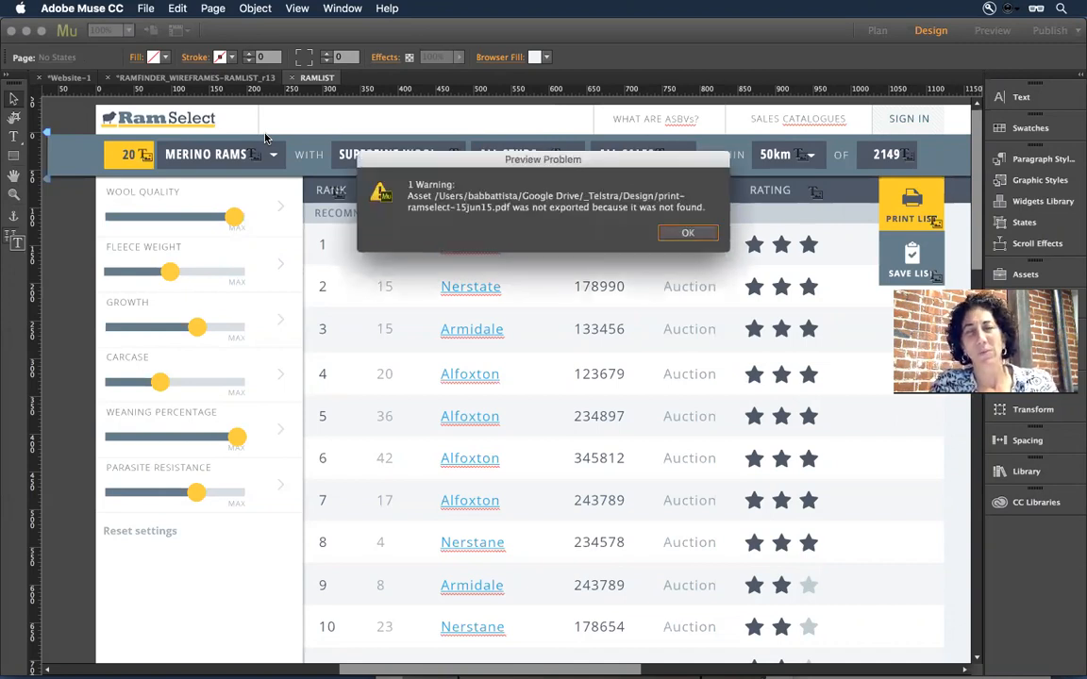
{"action": "left_click", "coordinate": [696, 235]}
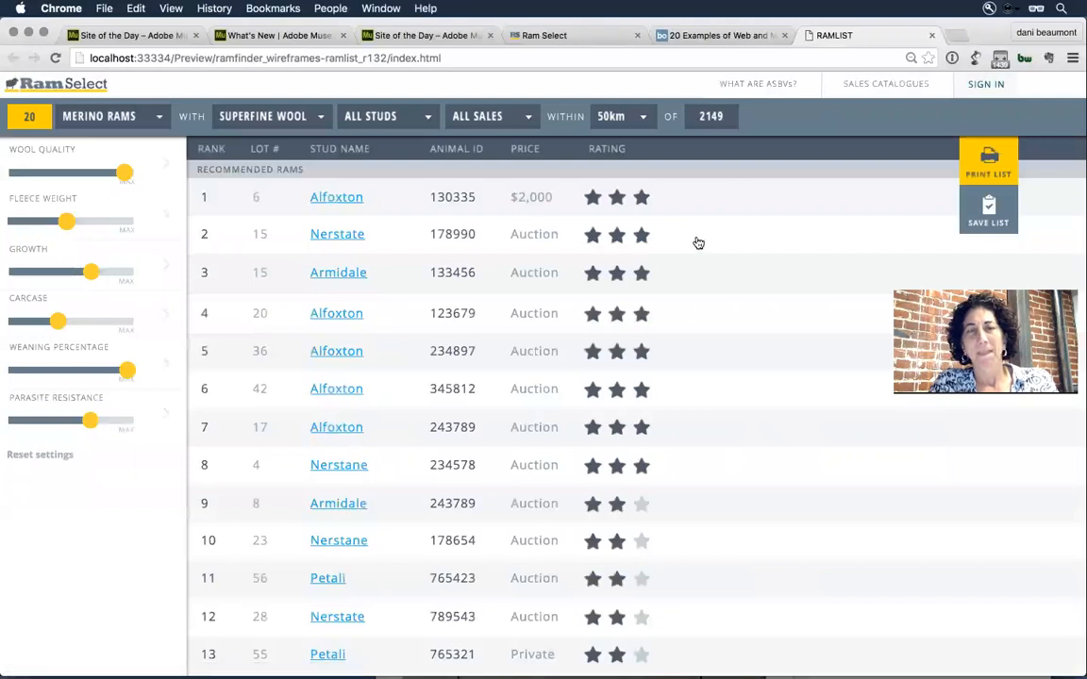
{"action": "mouse_move", "coordinate": [683, 250]}
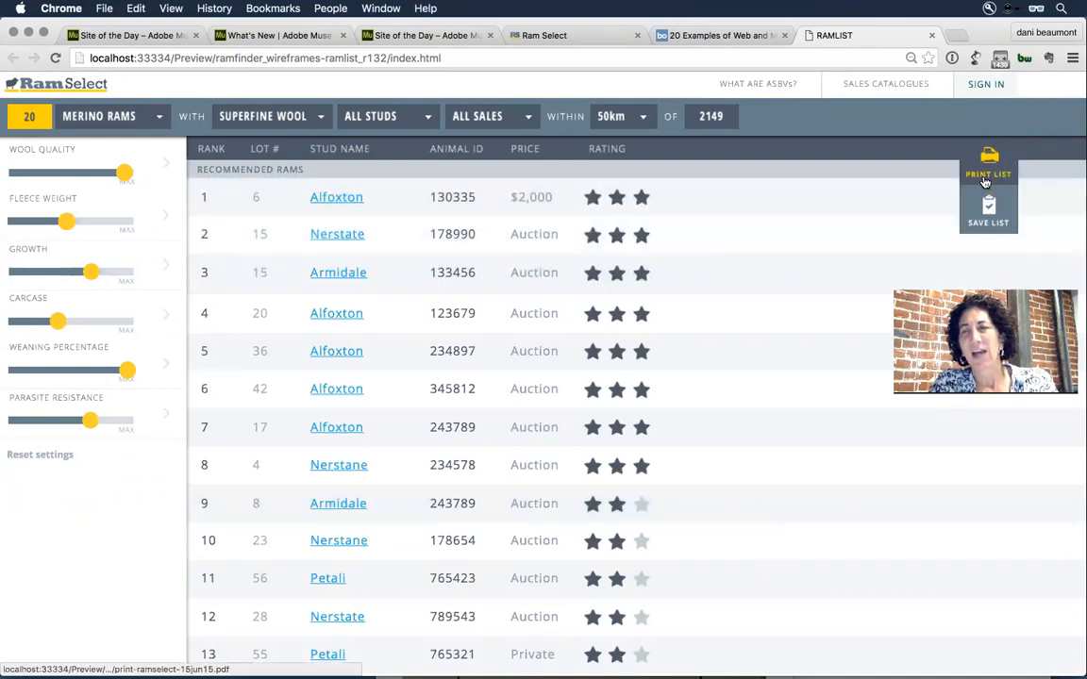
{"action": "left_click", "coordinate": [974, 178]}
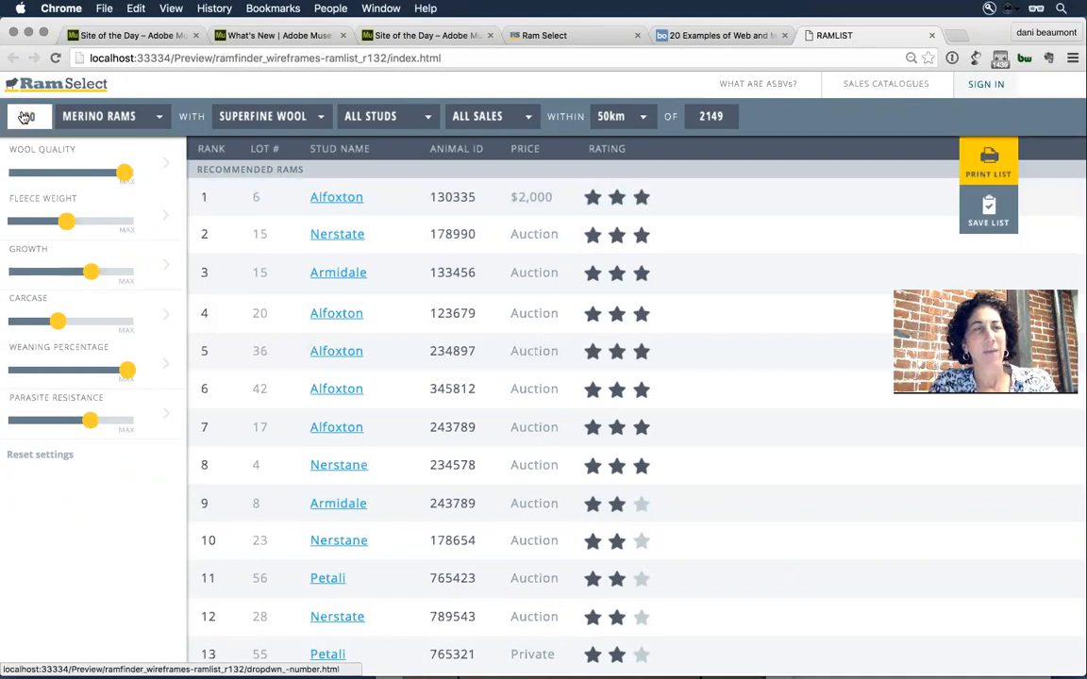
{"action": "left_click", "coordinate": [104, 121]}
{"action": "left_click", "coordinate": [14, 58]}
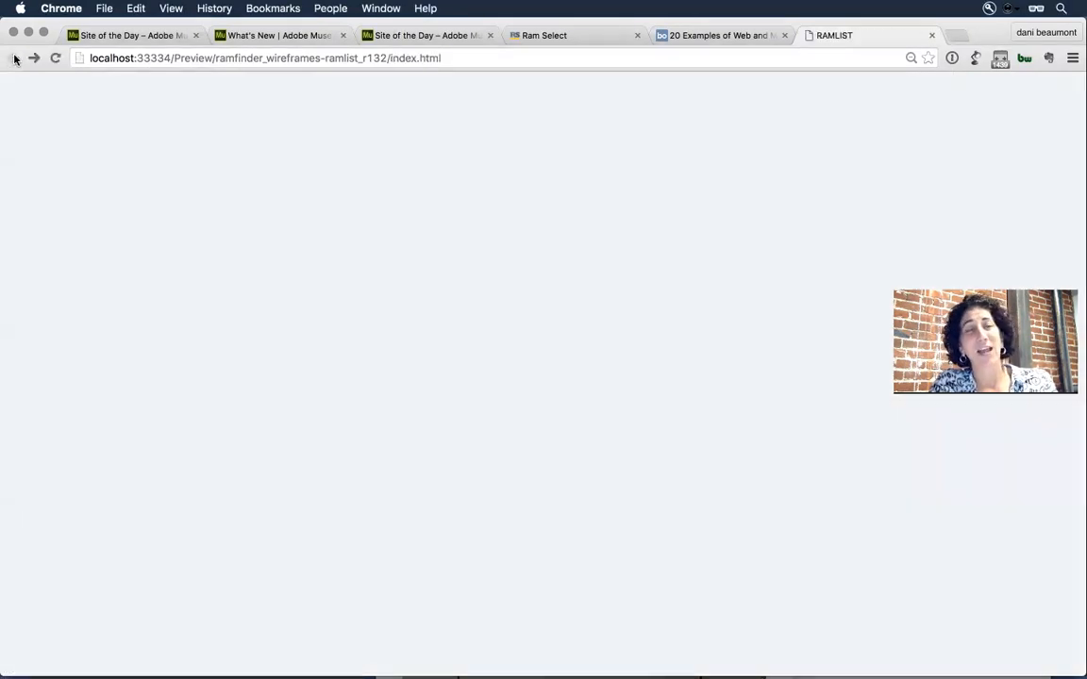
{"action": "left_click", "coordinate": [121, 172]}
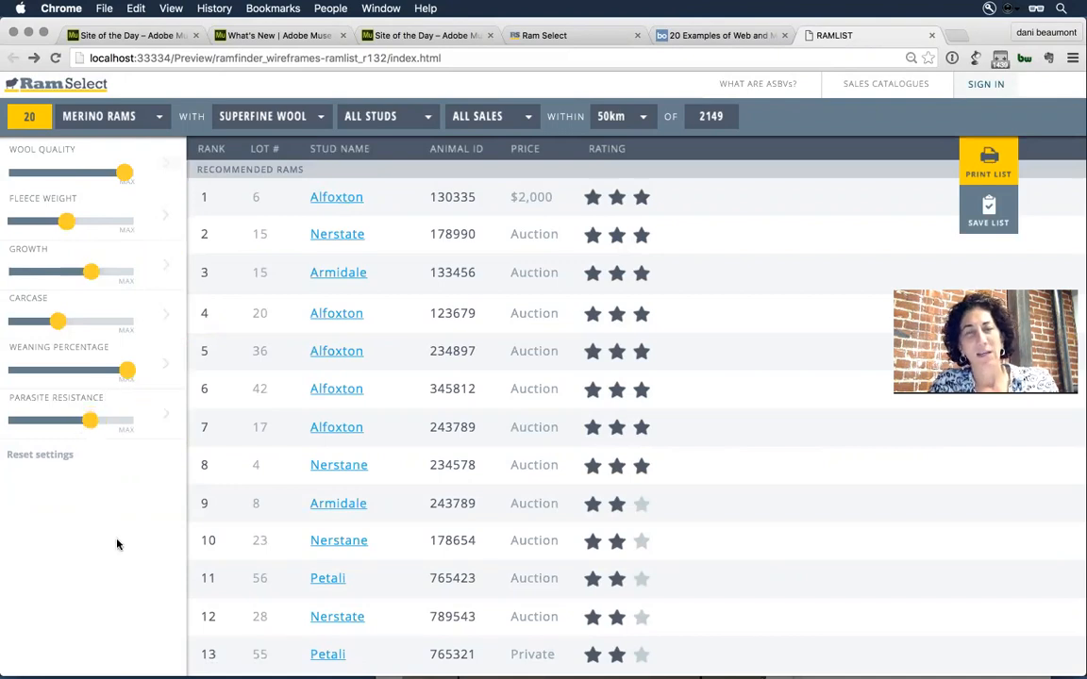
Open the live site ramselect.com.au in a new browser tab and bring up its Merino rams search
{"action": "key", "text": "super+t"}
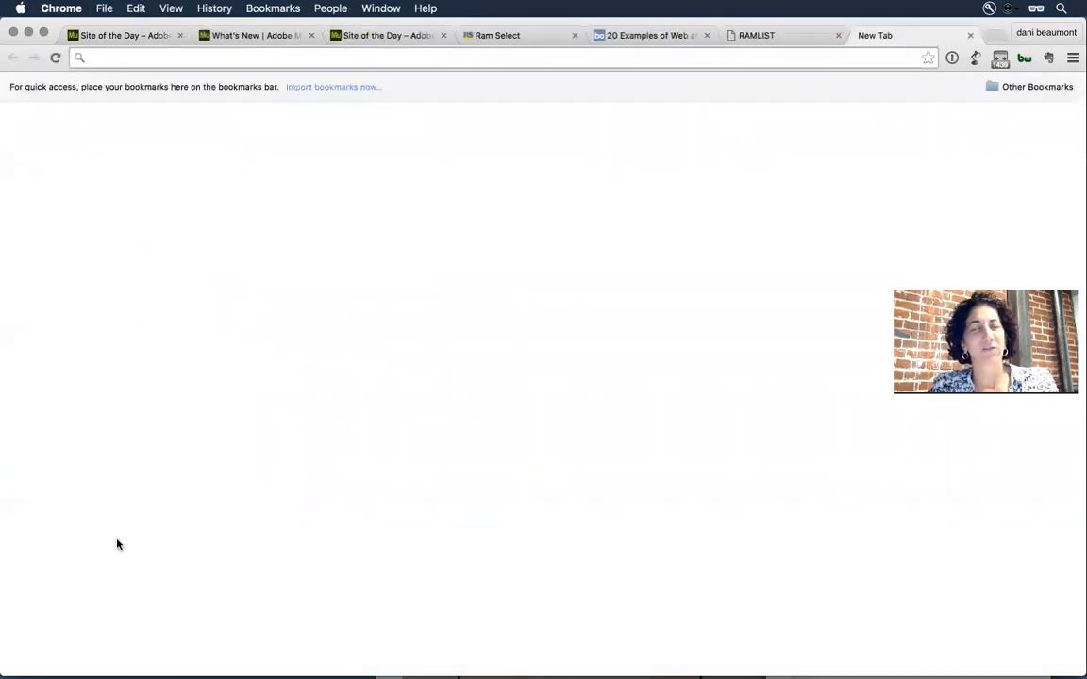
{"action": "type", "text": "ra"}
{"action": "key", "text": "BackSpace"}
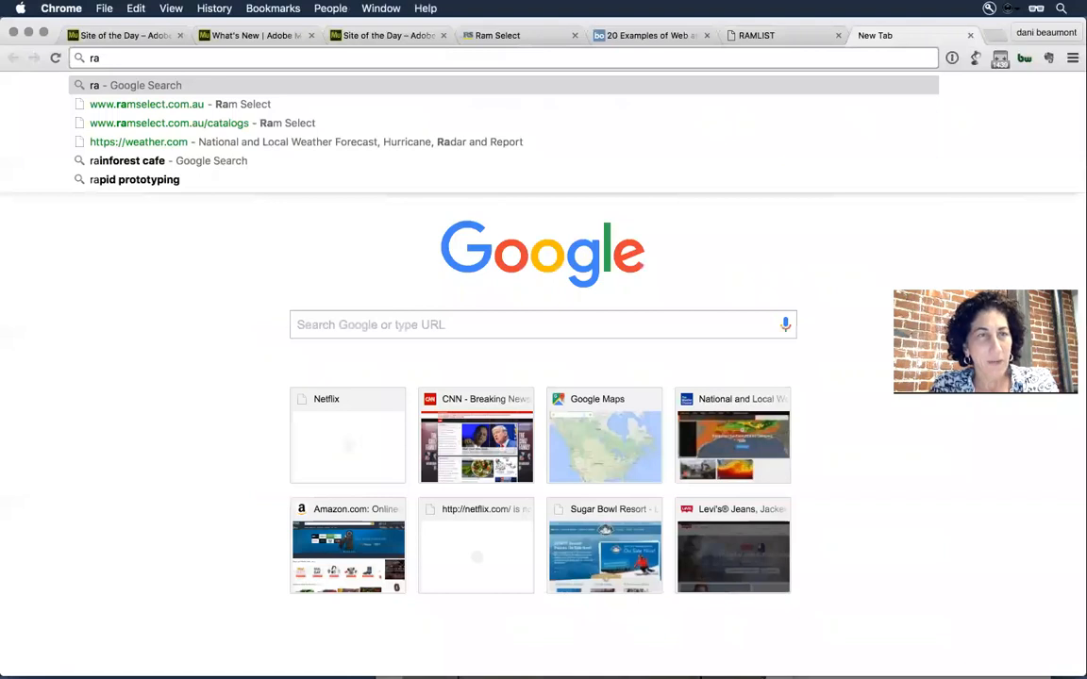
{"action": "type", "text": "mselect.com.au"}
{"action": "key", "text": "Return"}
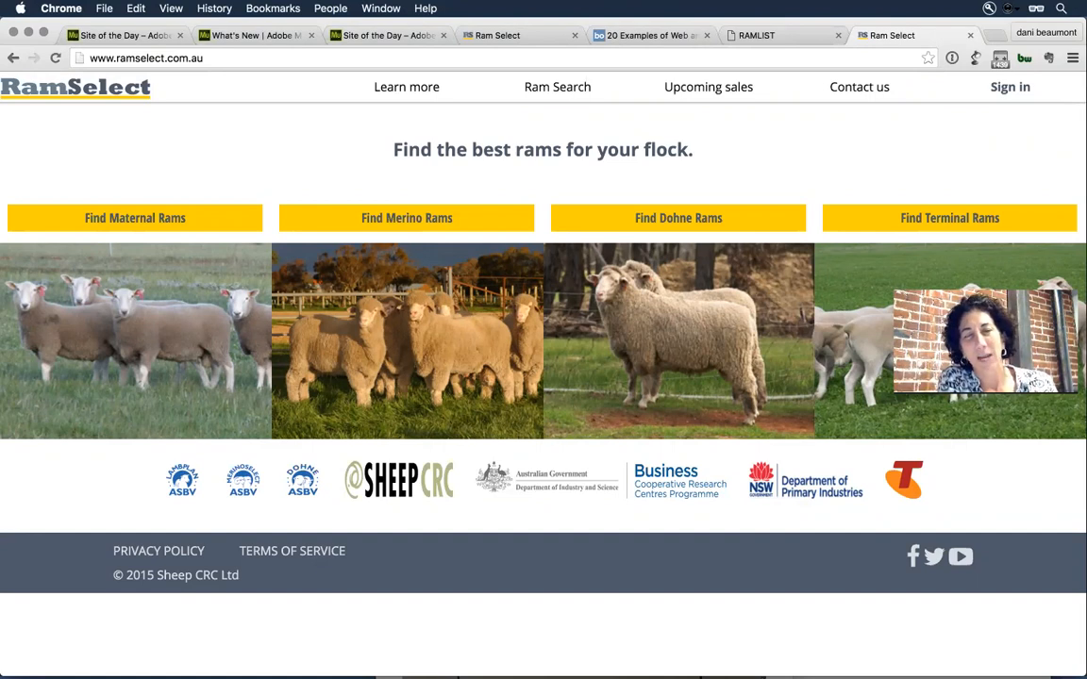
{"action": "left_click", "coordinate": [362, 227]}
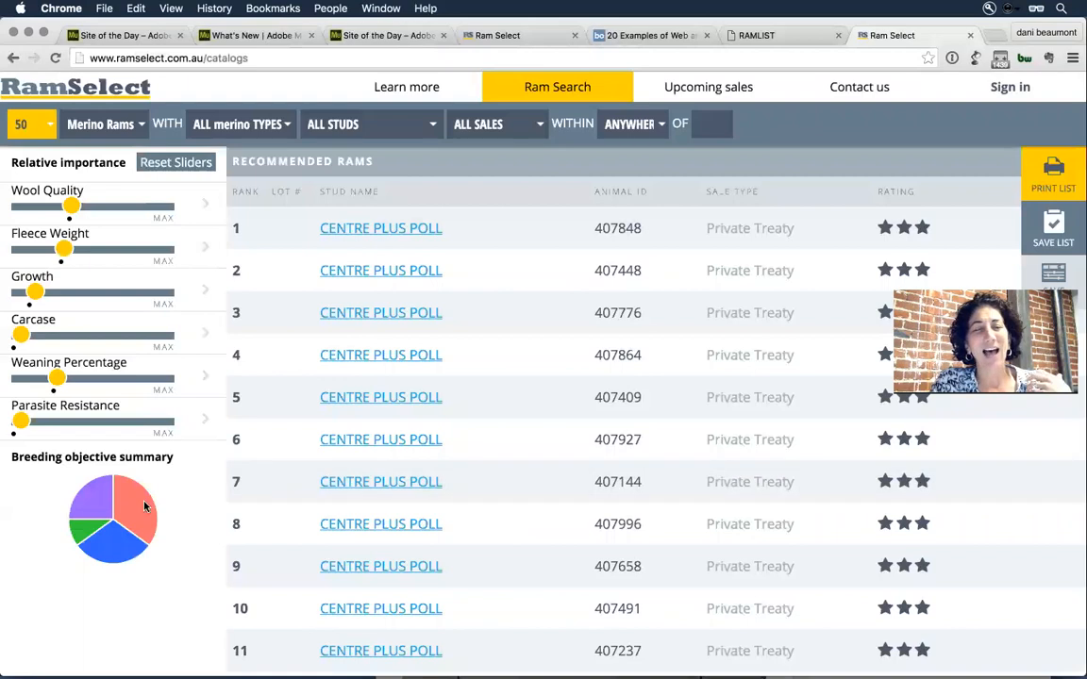
Raise the relative importance of Wool Quality to about the middle of its range and update the recommended rams list
{"action": "mouse_move", "coordinate": [97, 507]}
{"action": "mouse_move", "coordinate": [109, 557]}
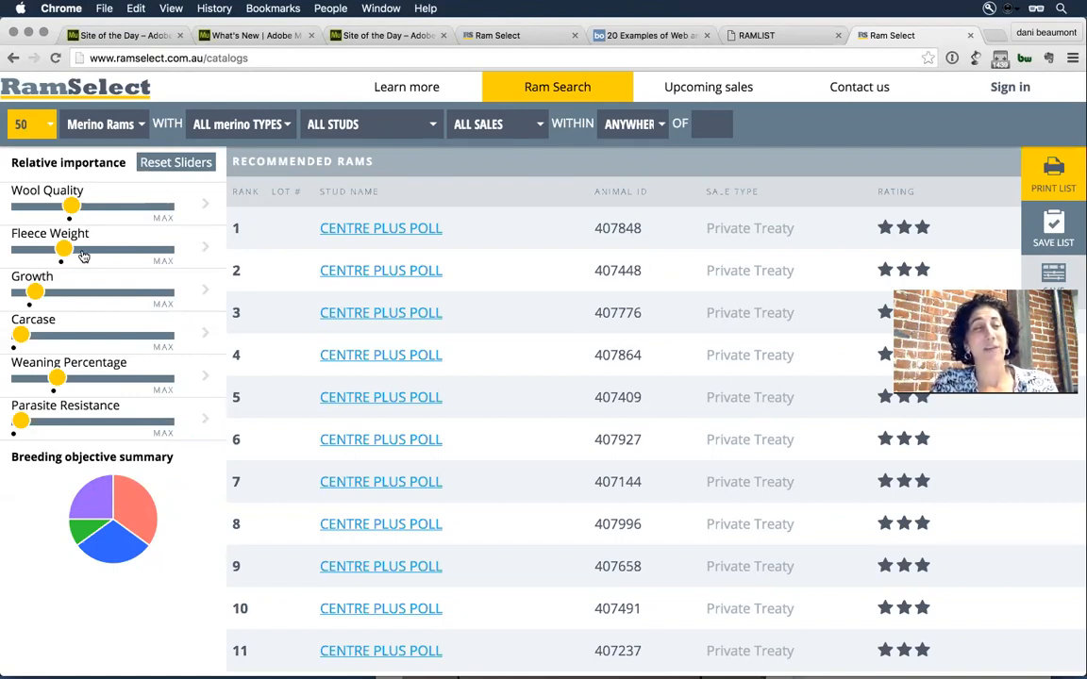
{"action": "left_click_drag", "start_coordinate": [74, 208], "coordinate": [92, 208]}
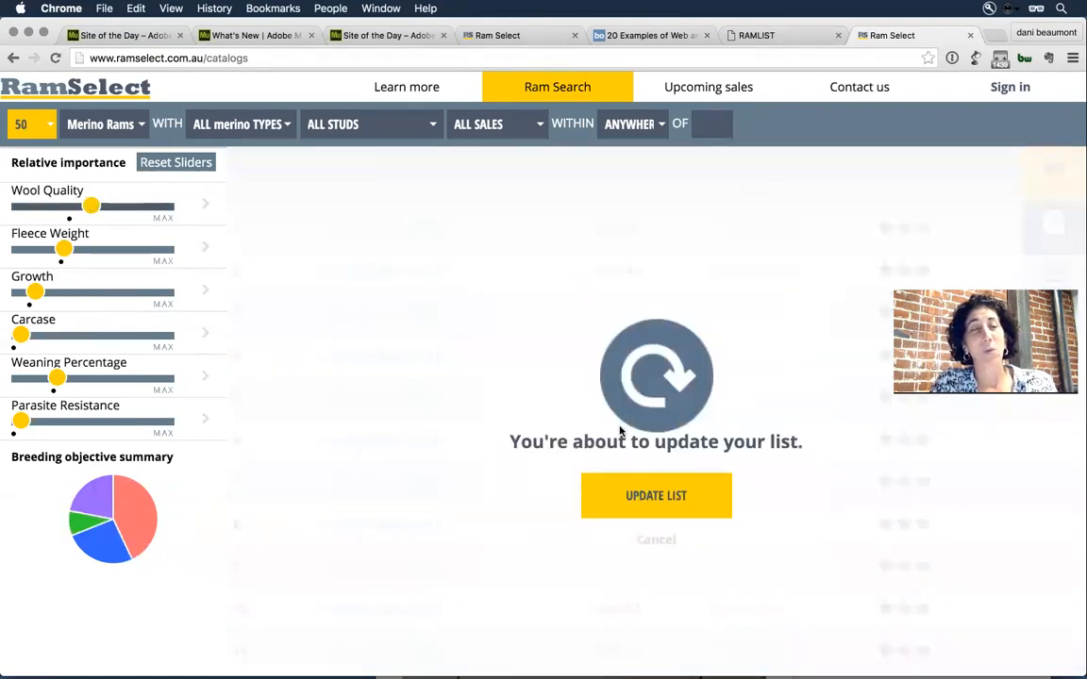
{"action": "left_click", "coordinate": [606, 497]}
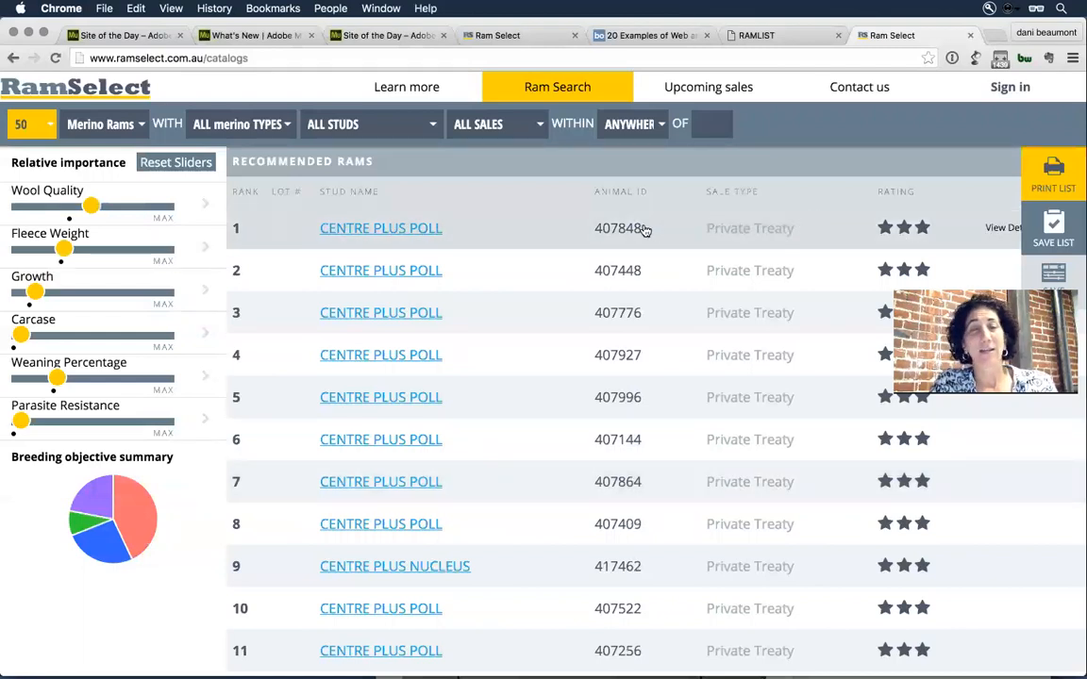
Expand the details of the first- and third-ranked rams, and try opening a ram's details in the RAMLIST preview
{"action": "left_click", "coordinate": [446, 229]}
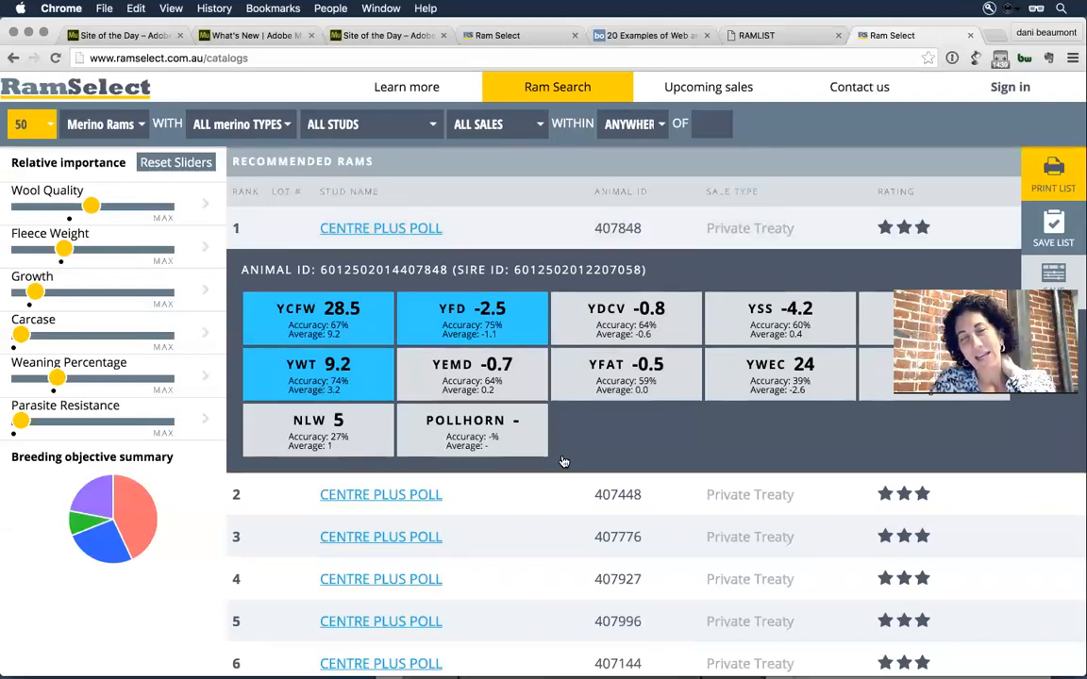
{"action": "left_click", "coordinate": [539, 540]}
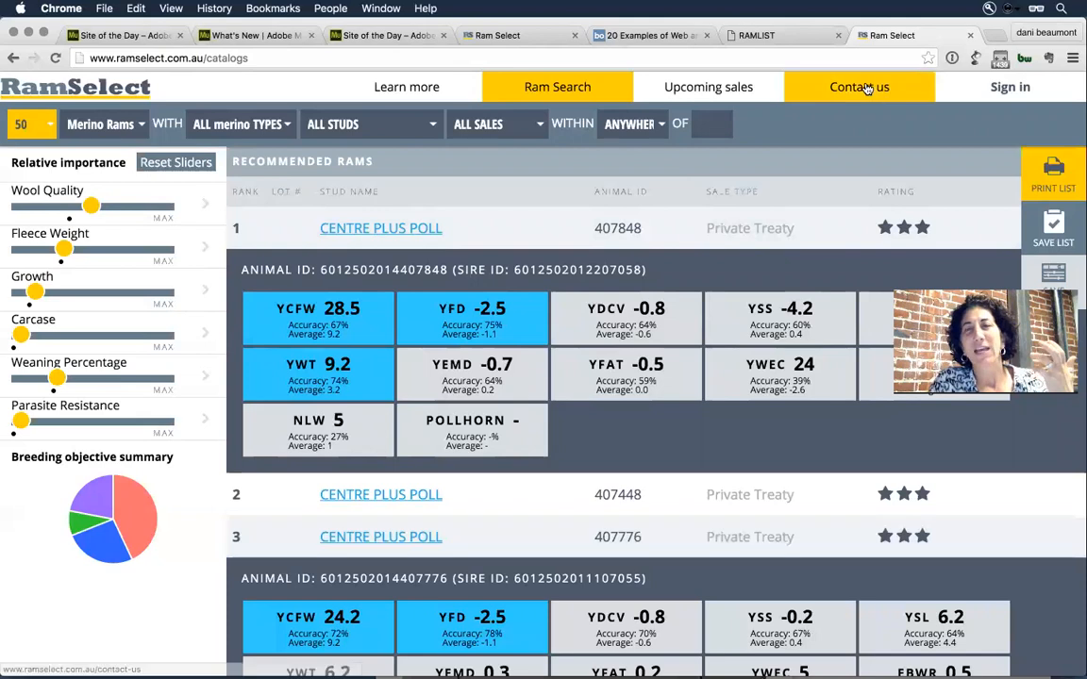
{"action": "left_click", "coordinate": [807, 36]}
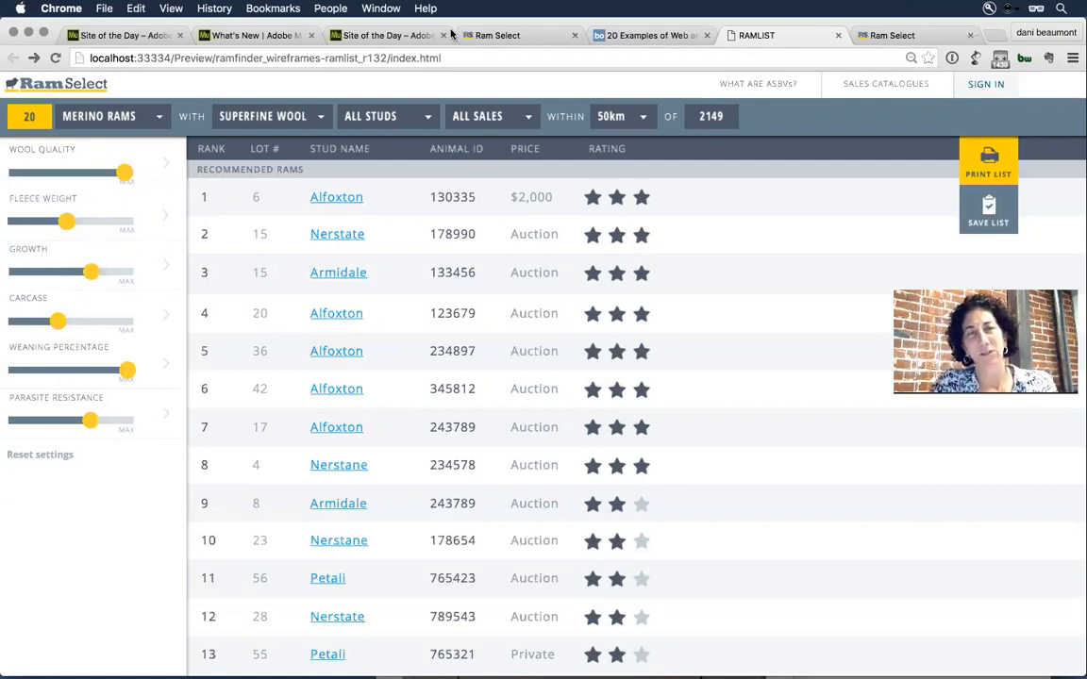
{"action": "left_click", "coordinate": [790, 219]}
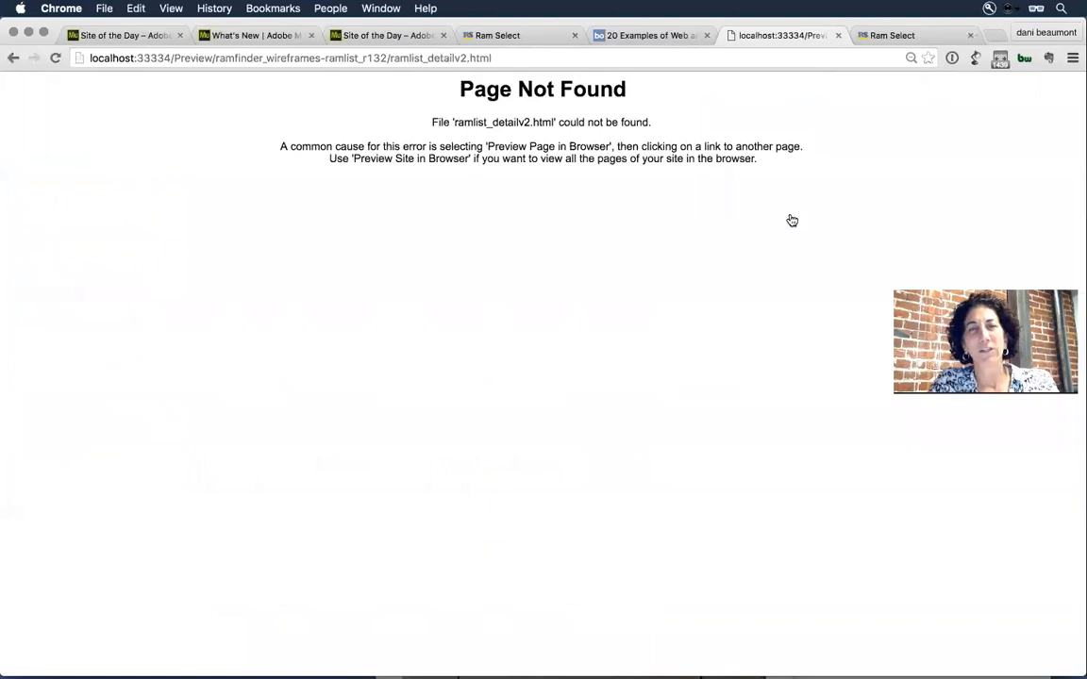
Open muse.adobe.com in a new browser window and go to its Widgets directory
{"action": "key", "text": "super+n"}
{"action": "type", "text": "muse.adobe.com"}
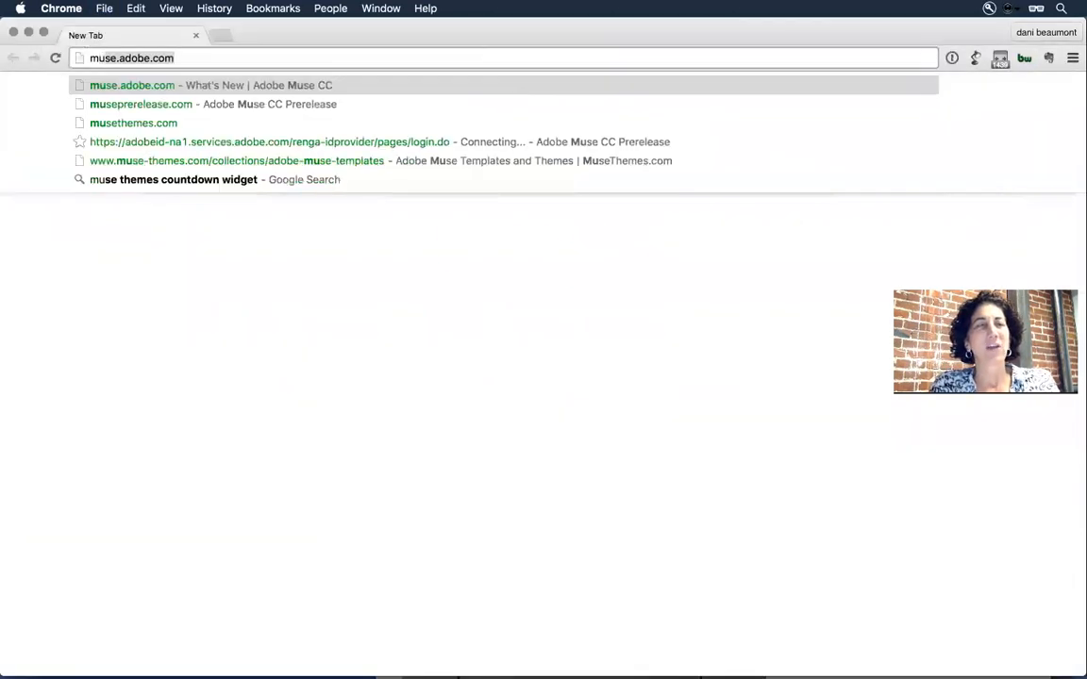
{"action": "key", "text": "Return"}
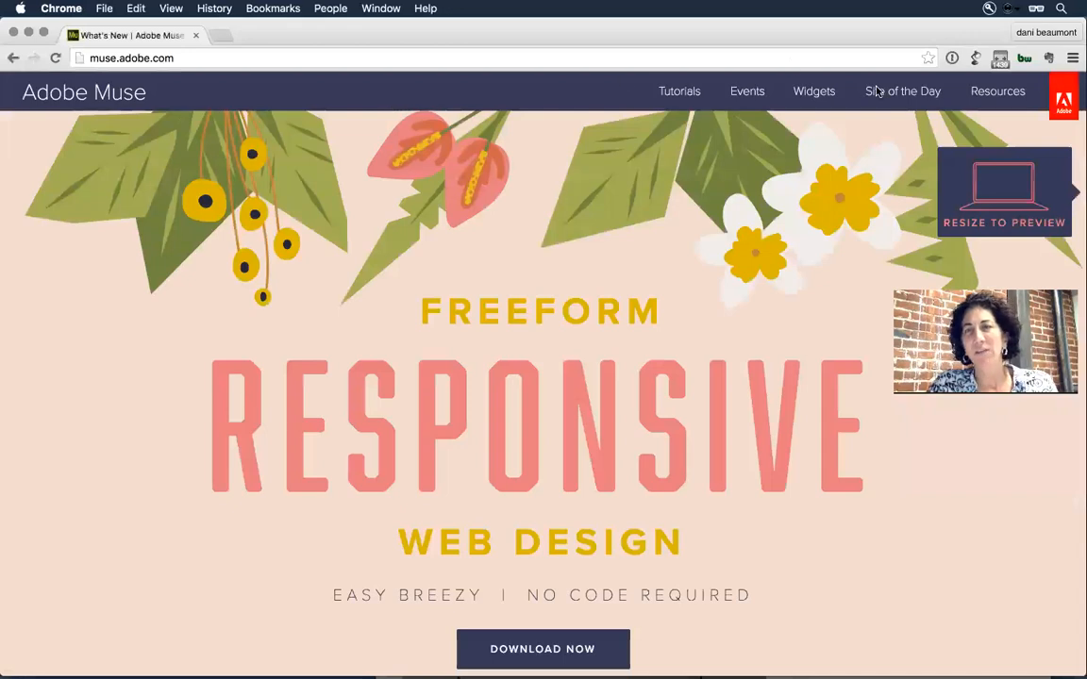
{"action": "left_click", "coordinate": [800, 100]}
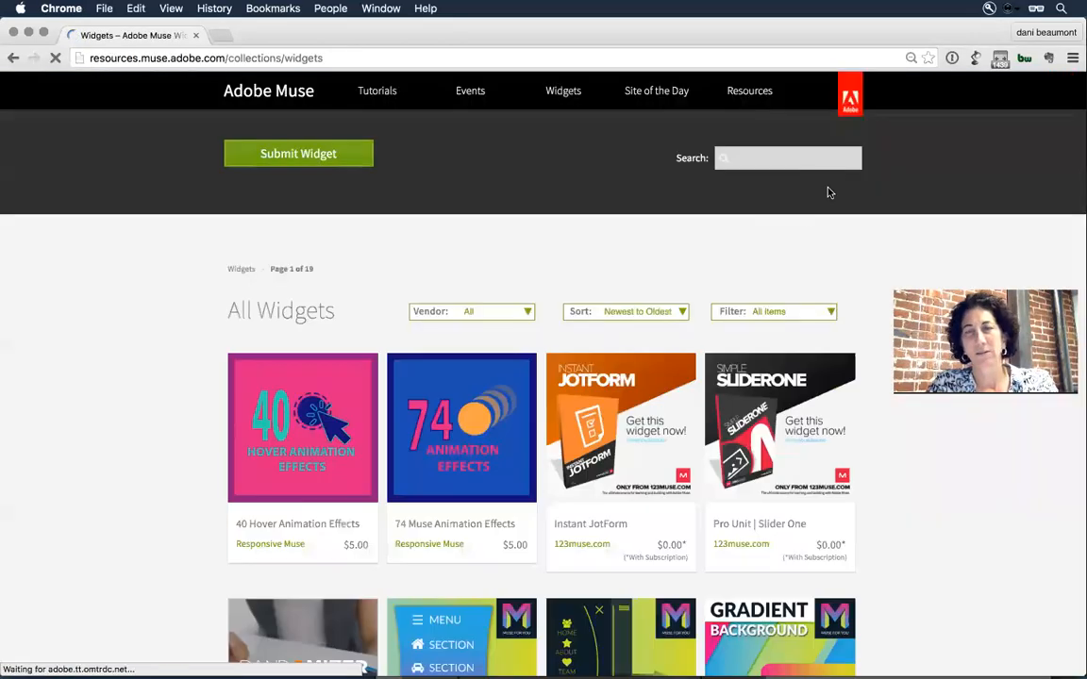
Filter the Adobe Muse widgets by blog and look through the available blog widgets
{"action": "left_click", "coordinate": [773, 311]}
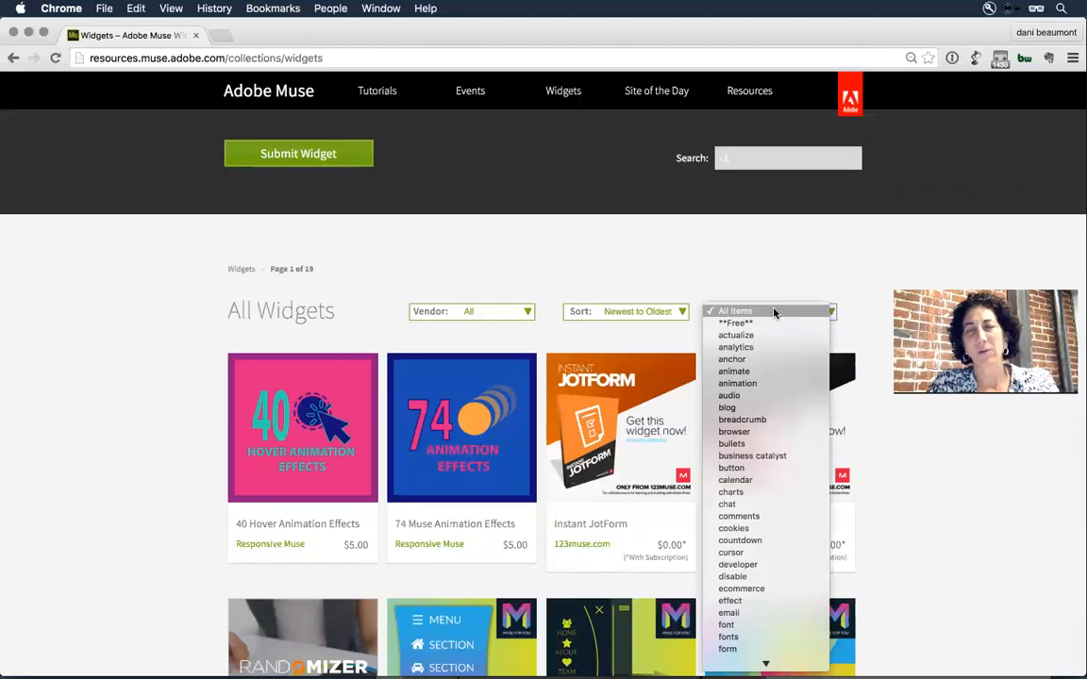
{"action": "left_click", "coordinate": [766, 409]}
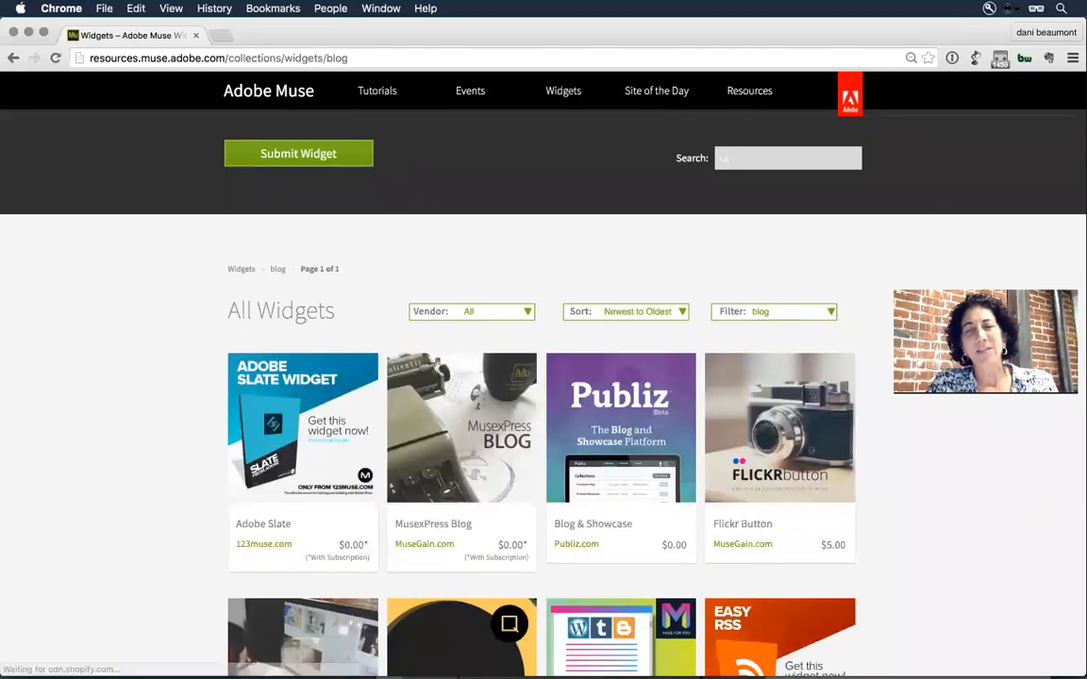
{"action": "scroll", "coordinate": [938, 522], "scroll_direction": "down", "scroll_amount": 3}
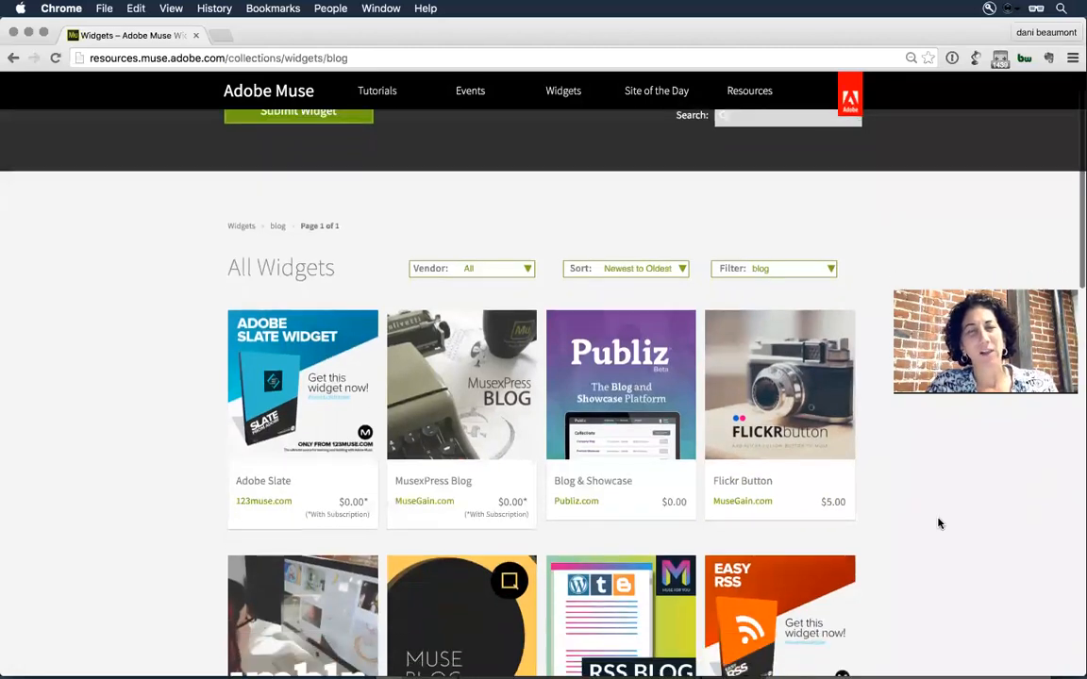
{"action": "scroll", "coordinate": [939, 522], "scroll_direction": "down", "scroll_amount": 1}
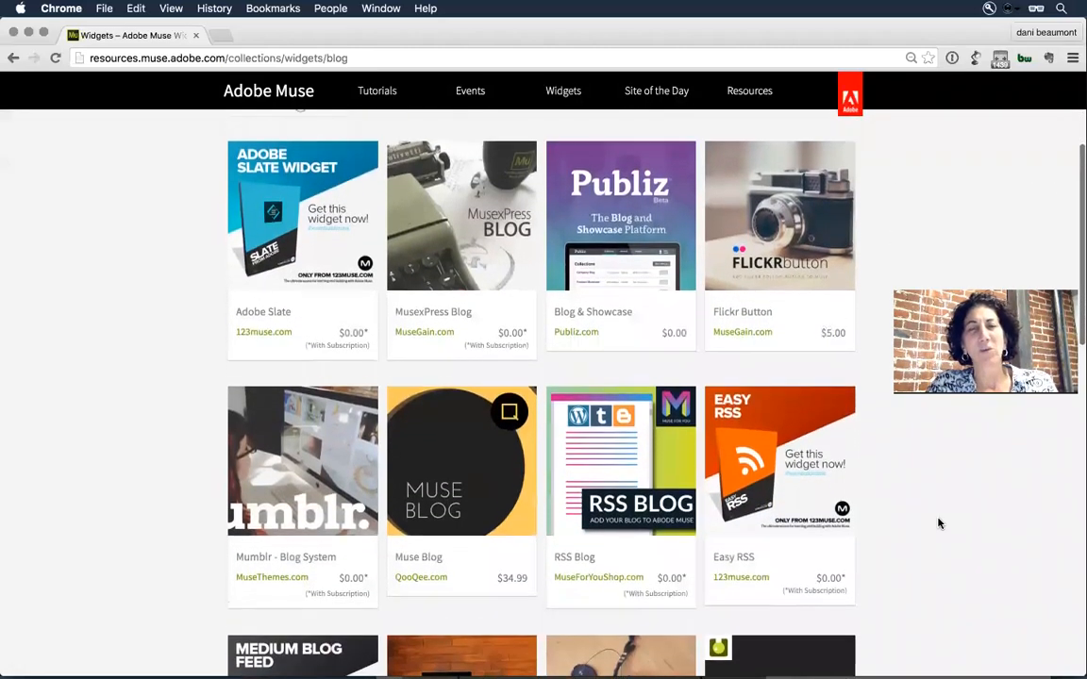
{"action": "scroll", "coordinate": [939, 522], "scroll_direction": "up", "scroll_amount": 2}
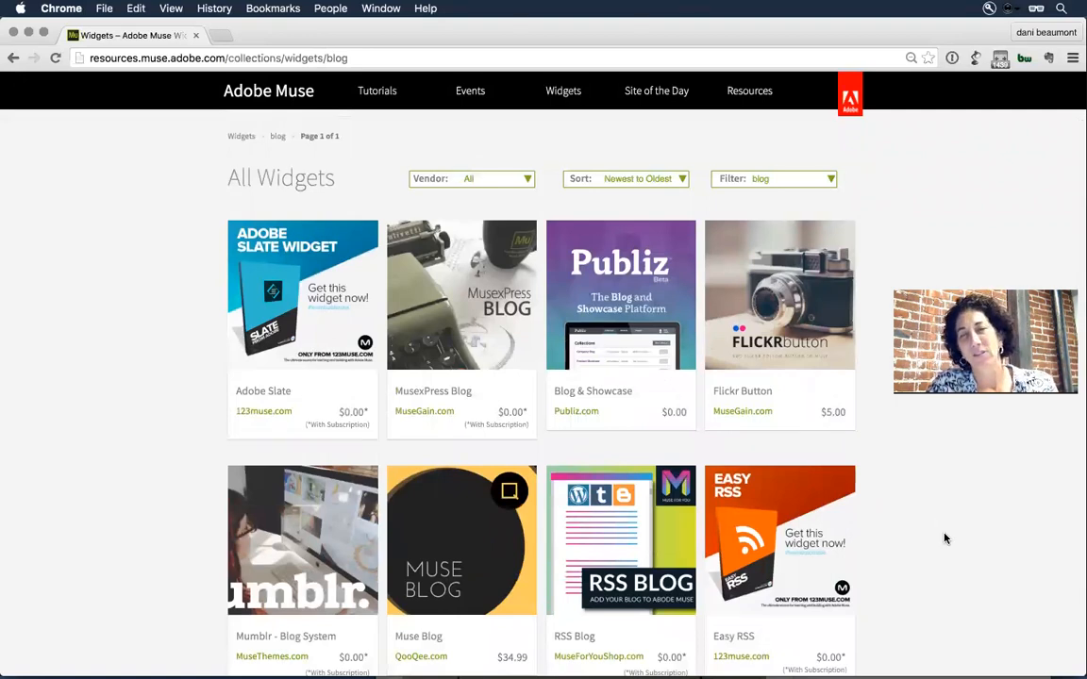
{"action": "scroll", "coordinate": [946, 539], "scroll_direction": "down", "scroll_amount": 4}
{"action": "scroll", "coordinate": [946, 539], "scroll_direction": "down", "scroll_amount": 6}
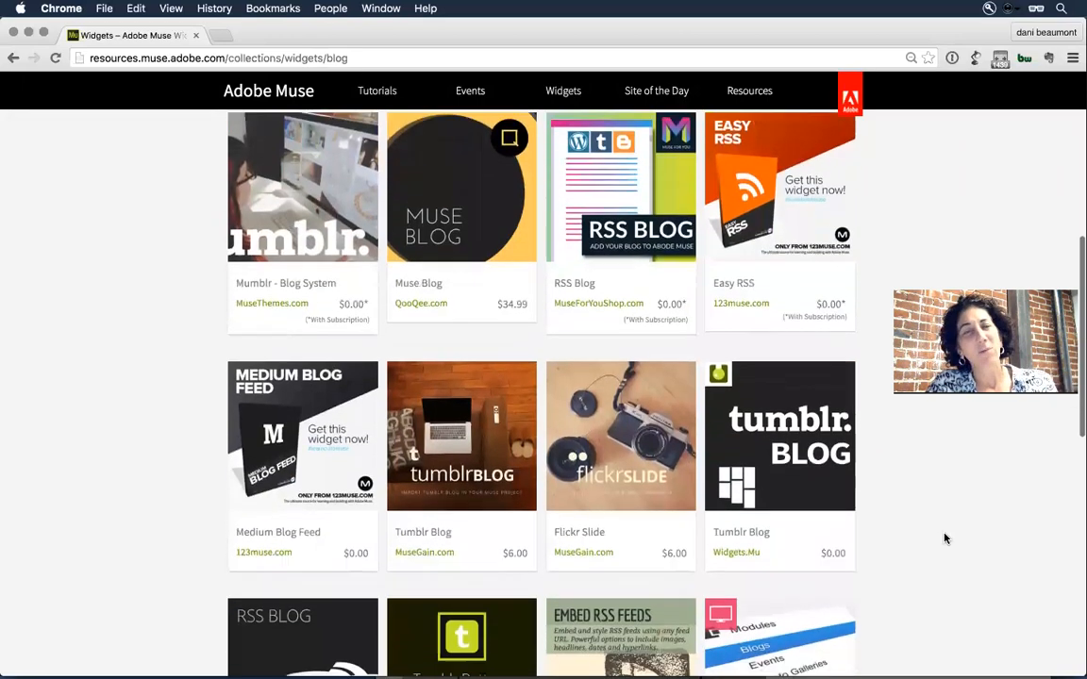
{"action": "scroll", "coordinate": [945, 539], "scroll_direction": "down", "scroll_amount": 3}
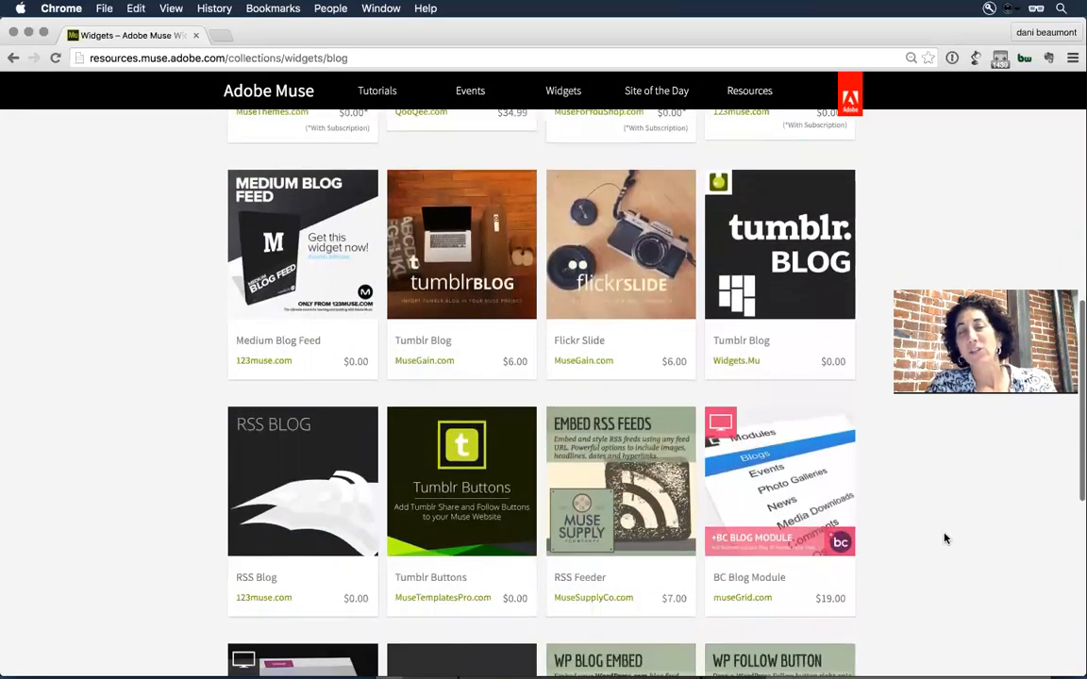
Switch the widget filter to ecommerce and look through the store and buy-button widgets
{"action": "scroll", "coordinate": [945, 539], "scroll_direction": "up", "scroll_amount": 10}
{"action": "scroll", "coordinate": [945, 539], "scroll_direction": "up", "scroll_amount": 3}
{"action": "left_click", "coordinate": [794, 311]}
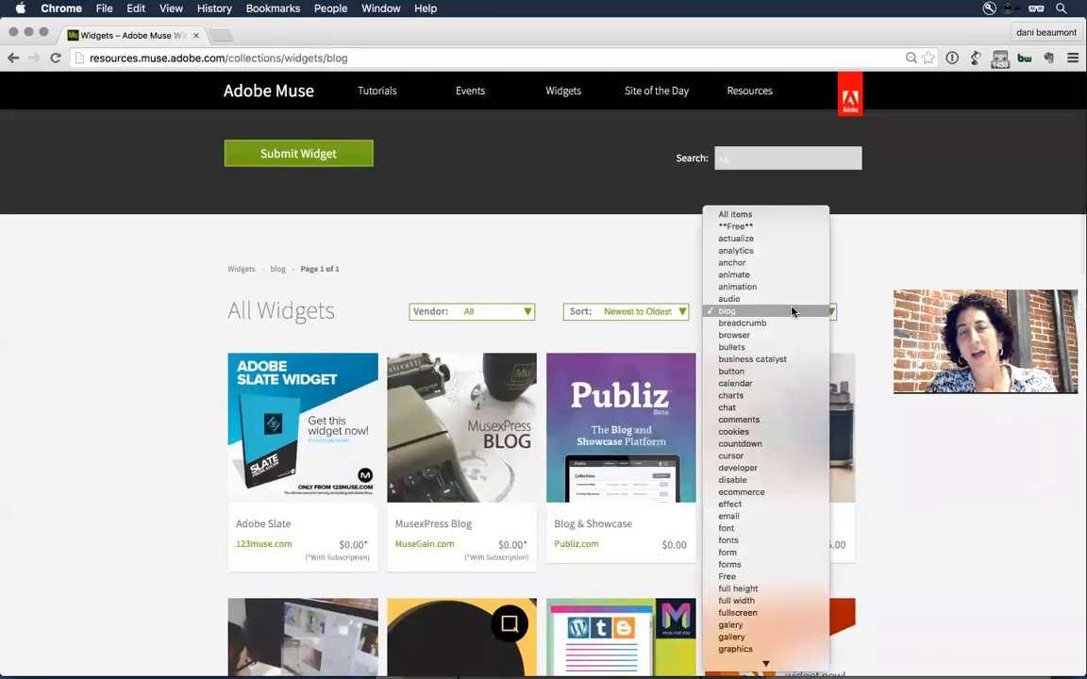
{"action": "left_click", "coordinate": [775, 493]}
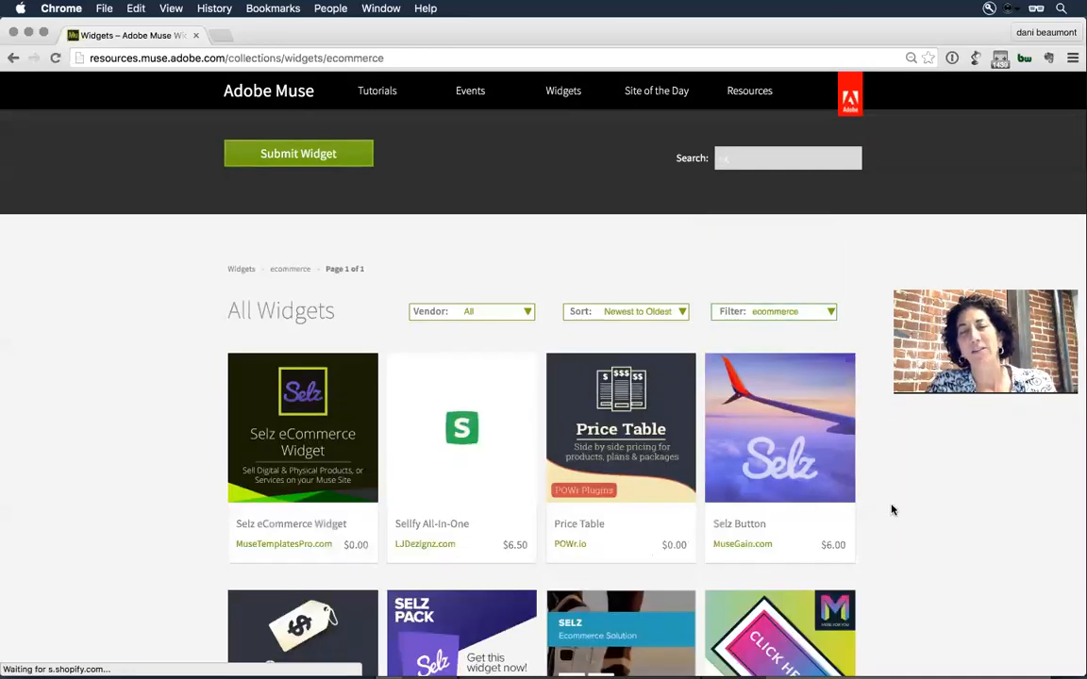
{"action": "scroll", "coordinate": [923, 520], "scroll_direction": "down", "scroll_amount": 5}
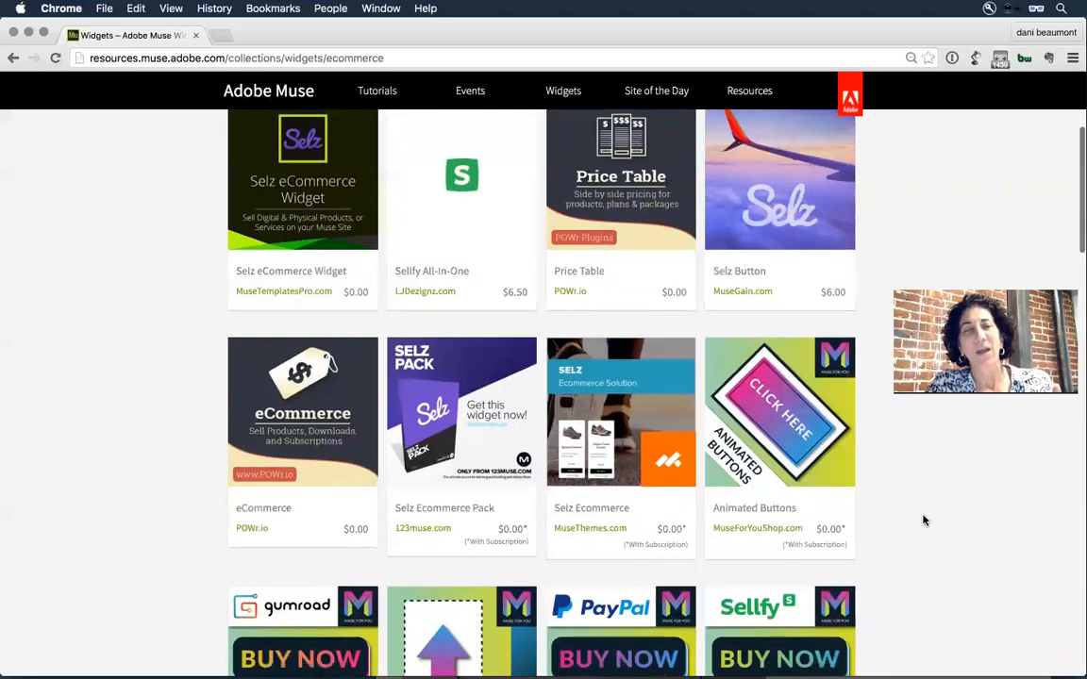
{"action": "scroll", "coordinate": [923, 520], "scroll_direction": "down", "scroll_amount": 3}
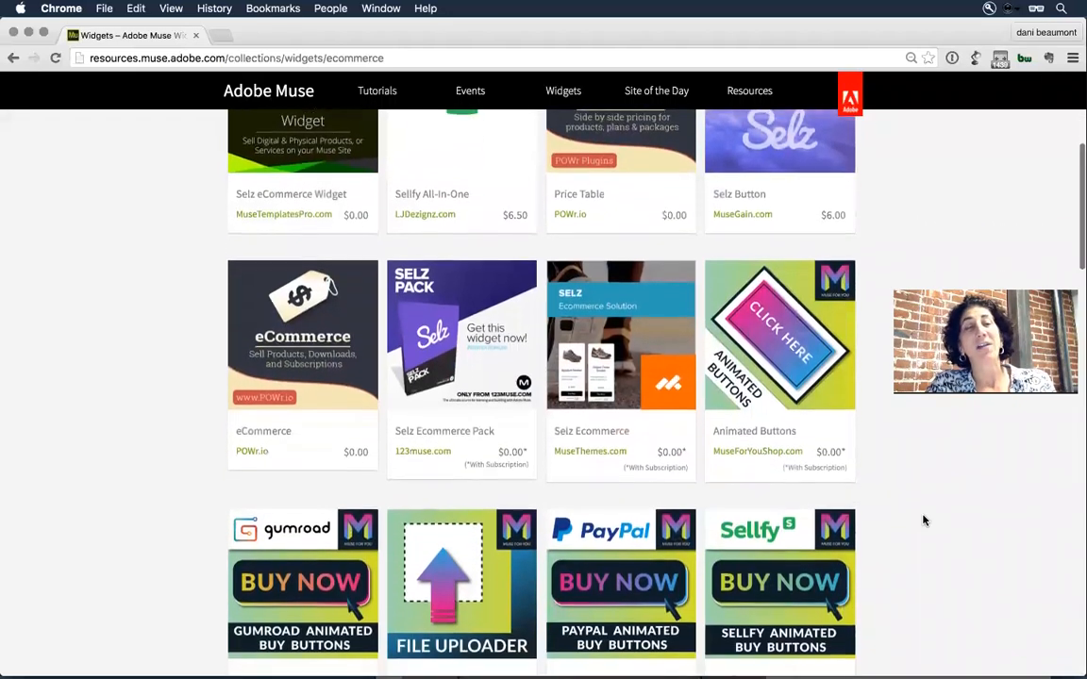
{"action": "scroll", "coordinate": [924, 520], "scroll_direction": "down", "scroll_amount": 2}
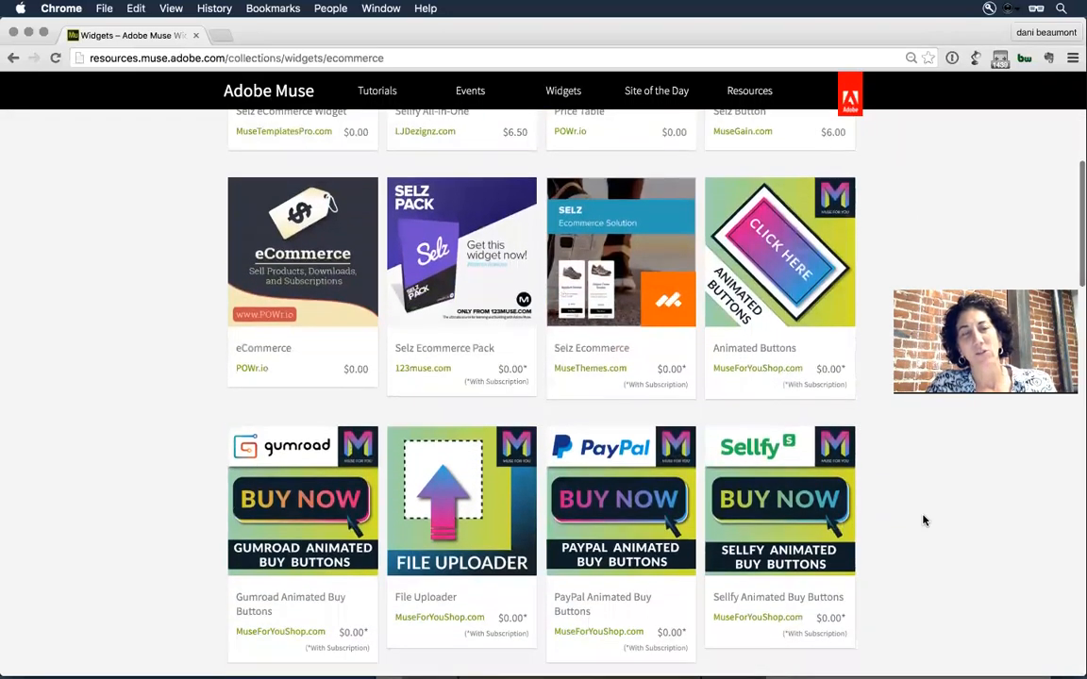
{"action": "scroll", "coordinate": [924, 520], "scroll_direction": "down", "scroll_amount": 1}
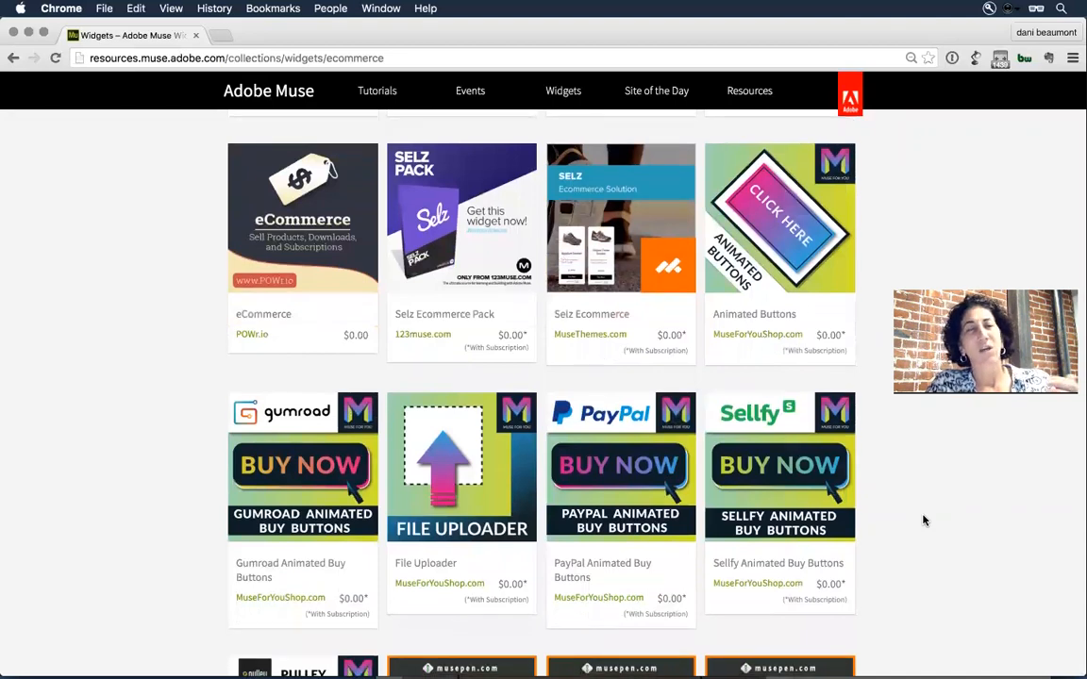
{"action": "scroll", "coordinate": [924, 520], "scroll_direction": "down", "scroll_amount": 3}
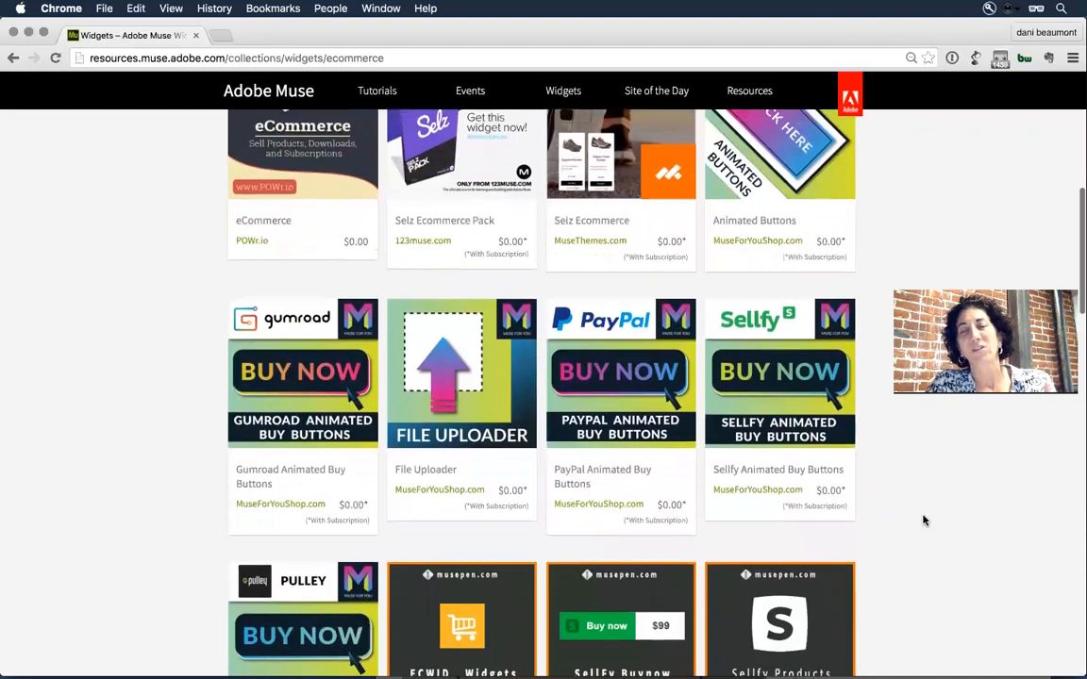
{"action": "scroll", "coordinate": [924, 520], "scroll_direction": "down", "scroll_amount": 5}
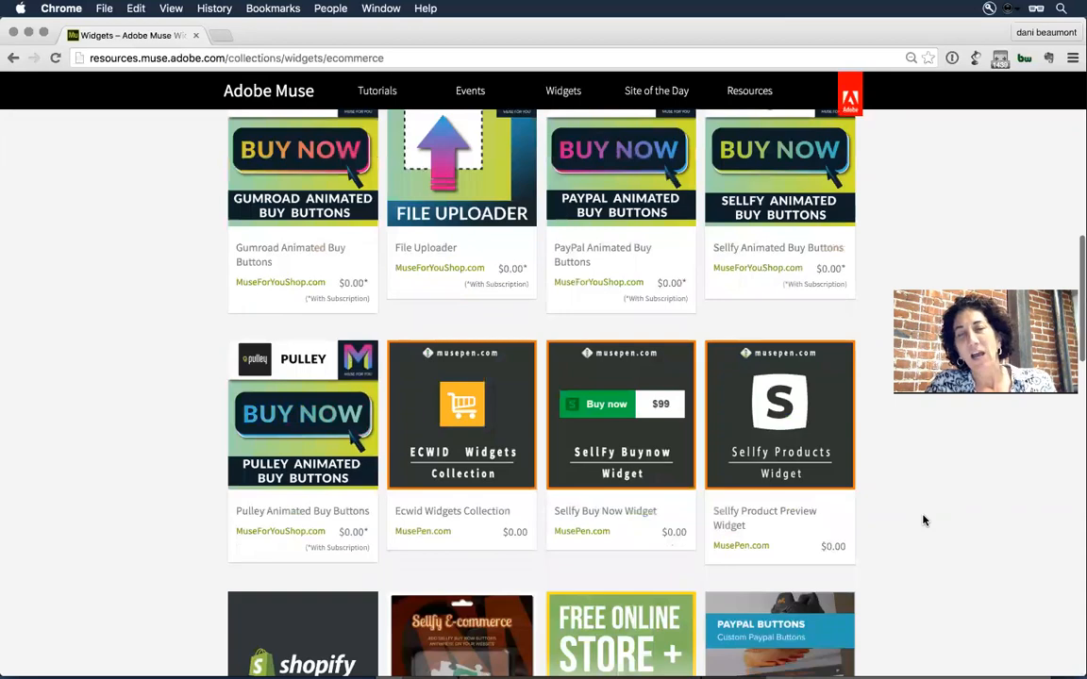
{"action": "scroll", "coordinate": [924, 520], "scroll_direction": "up", "scroll_amount": 10}
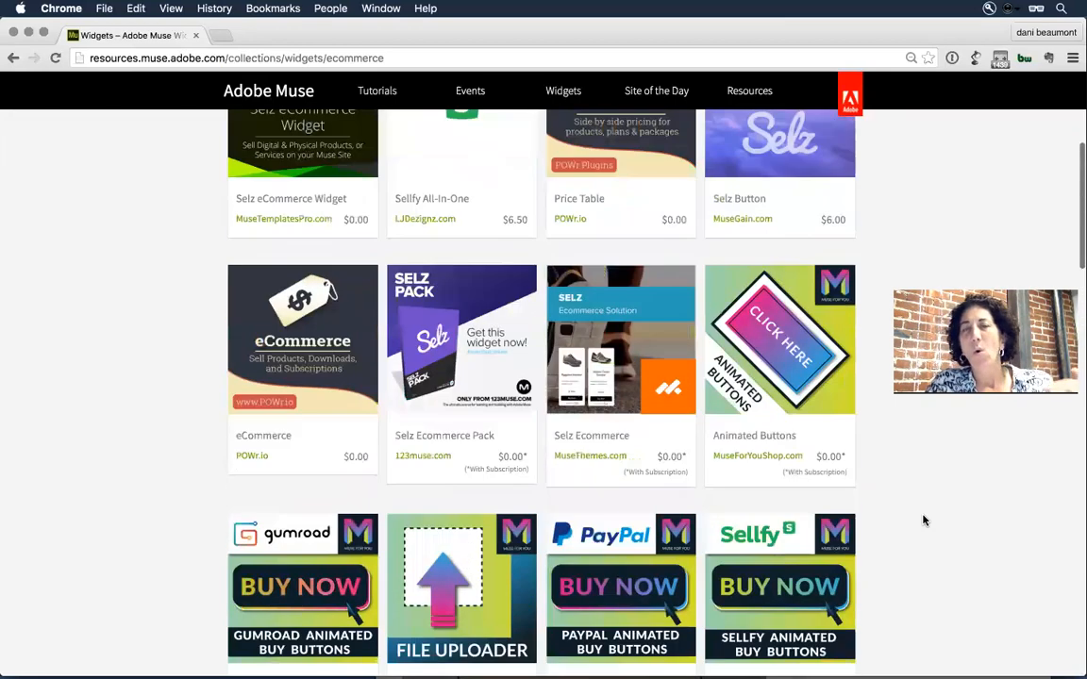
{"action": "scroll", "coordinate": [923, 519], "scroll_direction": "up", "scroll_amount": 8}
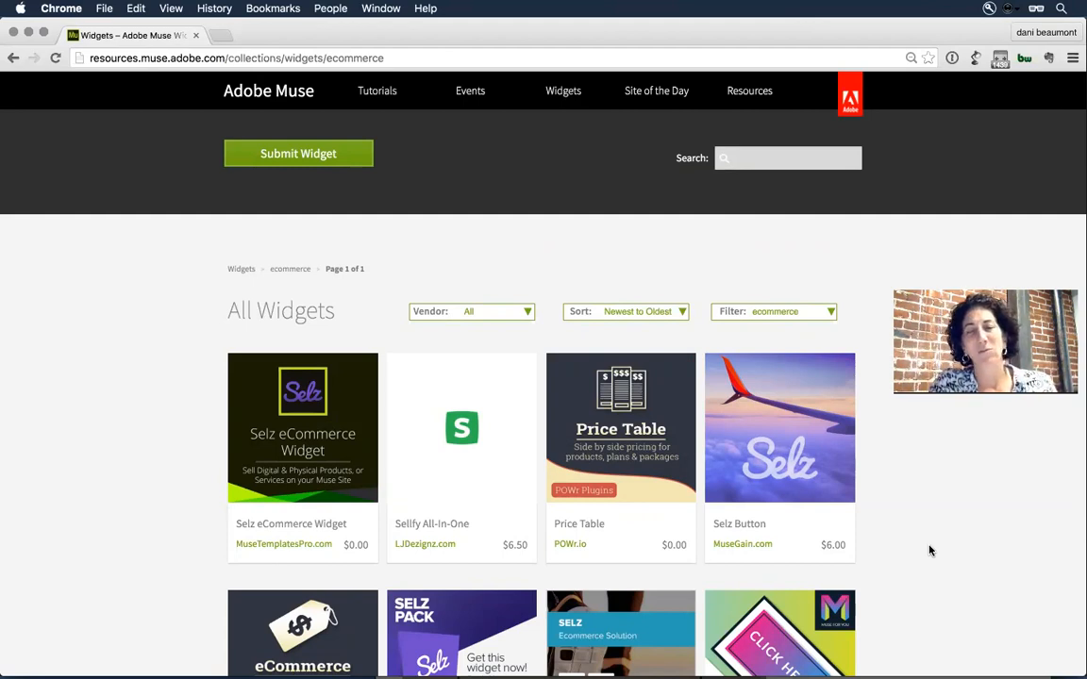
{"action": "scroll", "coordinate": [929, 550], "scroll_direction": "down", "scroll_amount": 5}
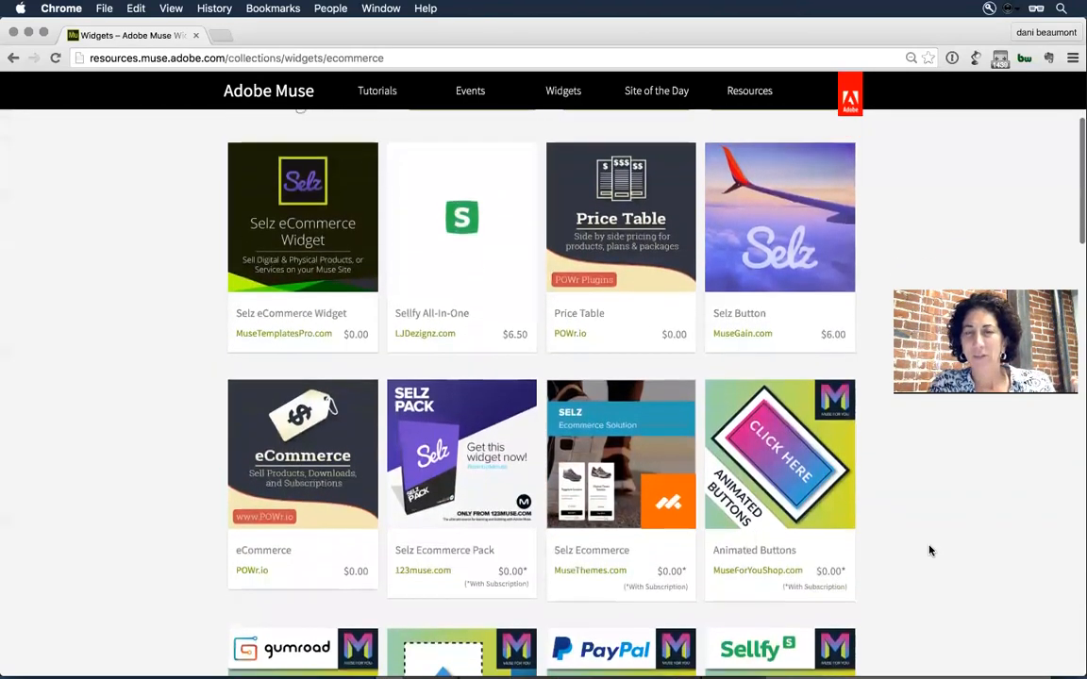
Return the widget filter to blog and examine the full range of blog widgets down to the page end
{"action": "scroll", "coordinate": [930, 551], "scroll_direction": "up", "scroll_amount": 5}
{"action": "left_click", "coordinate": [793, 311]}
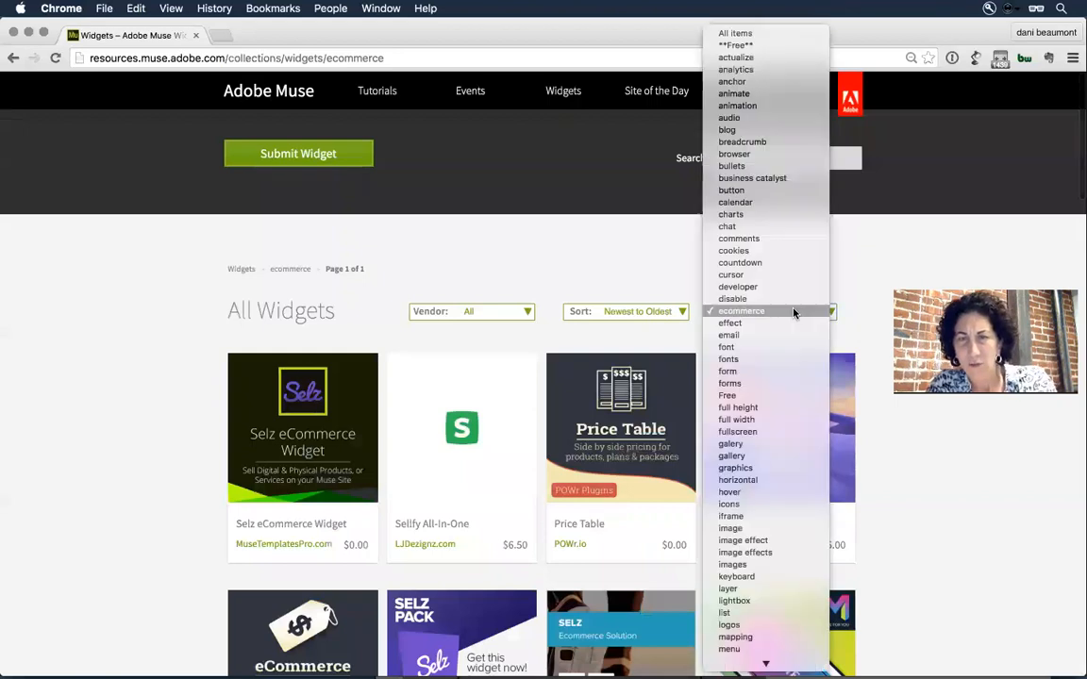
{"action": "left_click", "coordinate": [762, 131]}
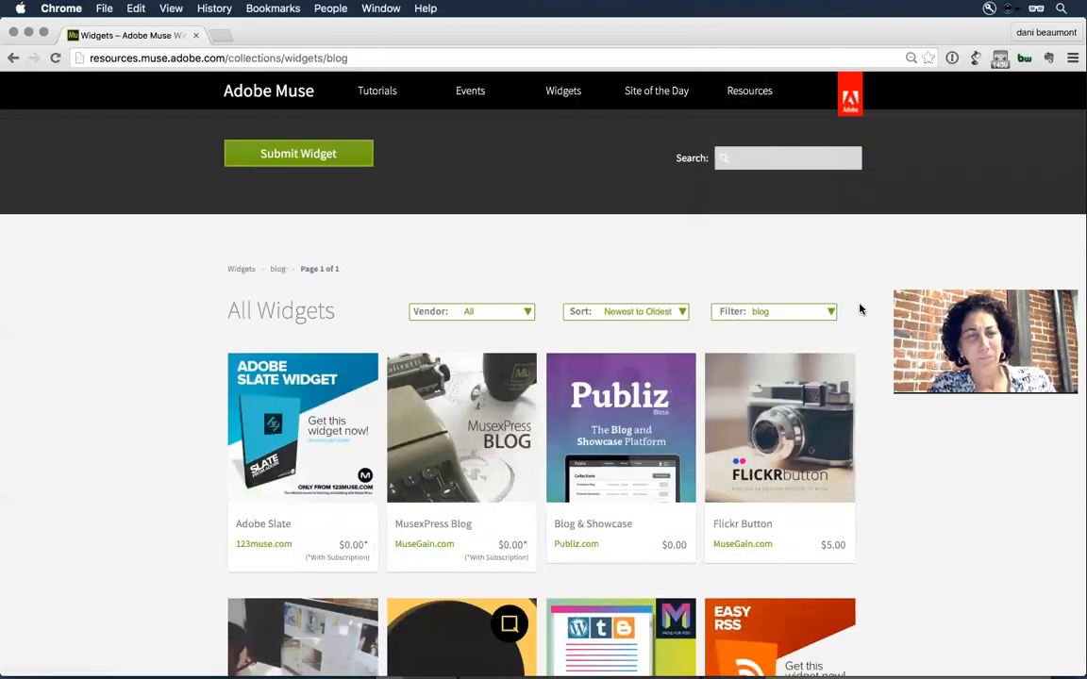
{"action": "scroll", "coordinate": [860, 309], "scroll_direction": "down", "scroll_amount": 5}
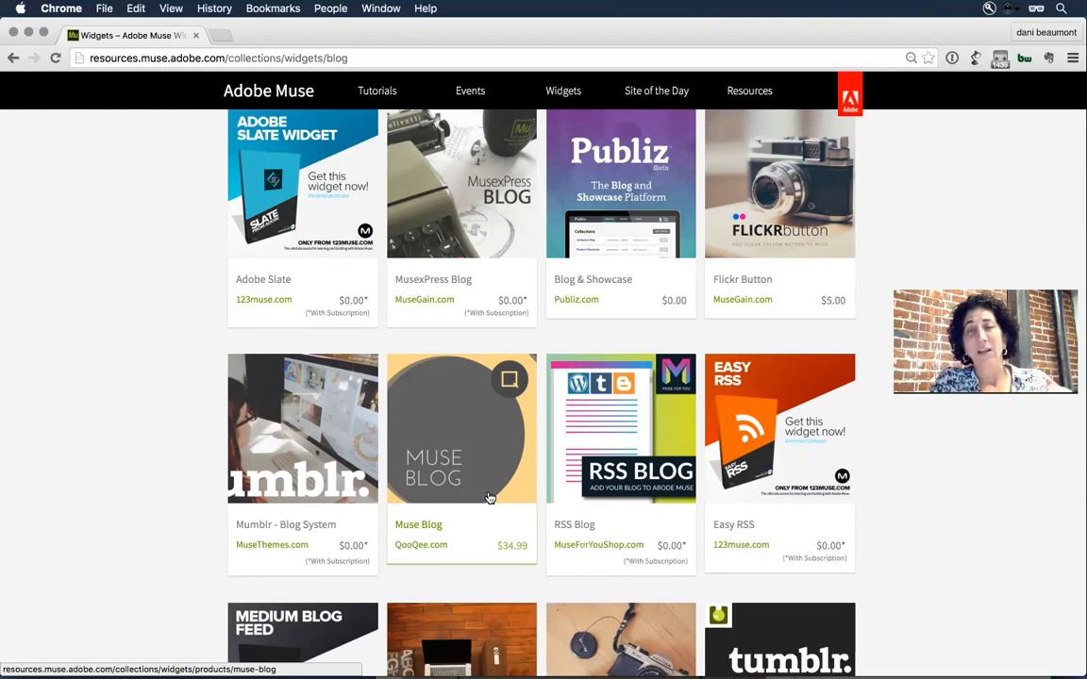
{"action": "scroll", "coordinate": [917, 534], "scroll_direction": "down", "scroll_amount": 5}
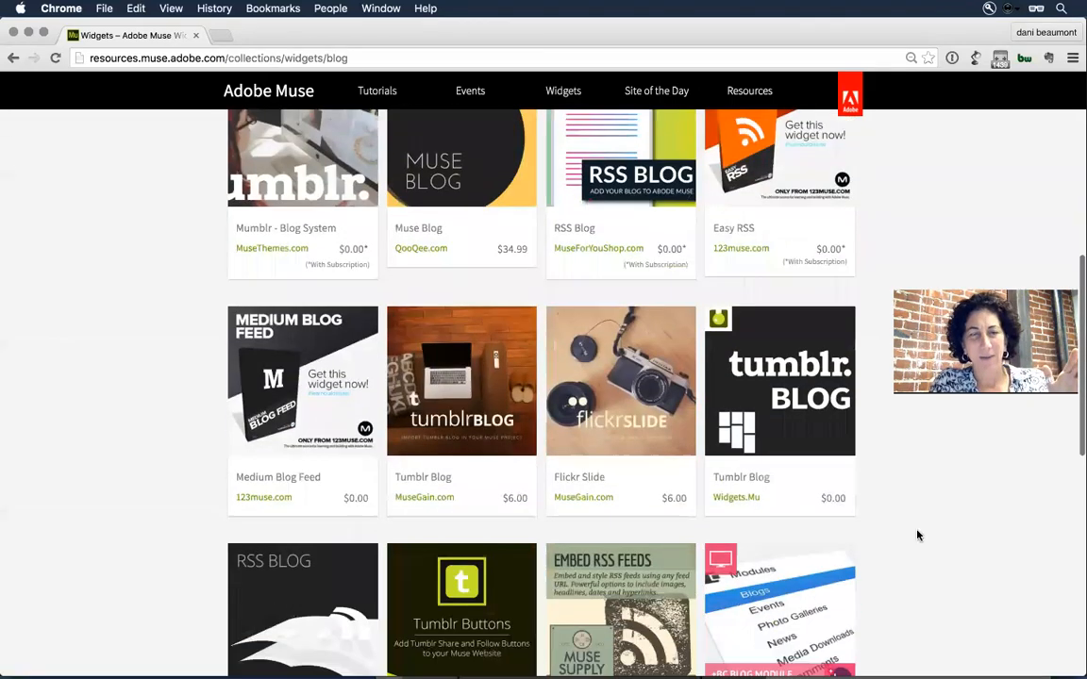
{"action": "scroll", "coordinate": [917, 535], "scroll_direction": "down", "scroll_amount": 5}
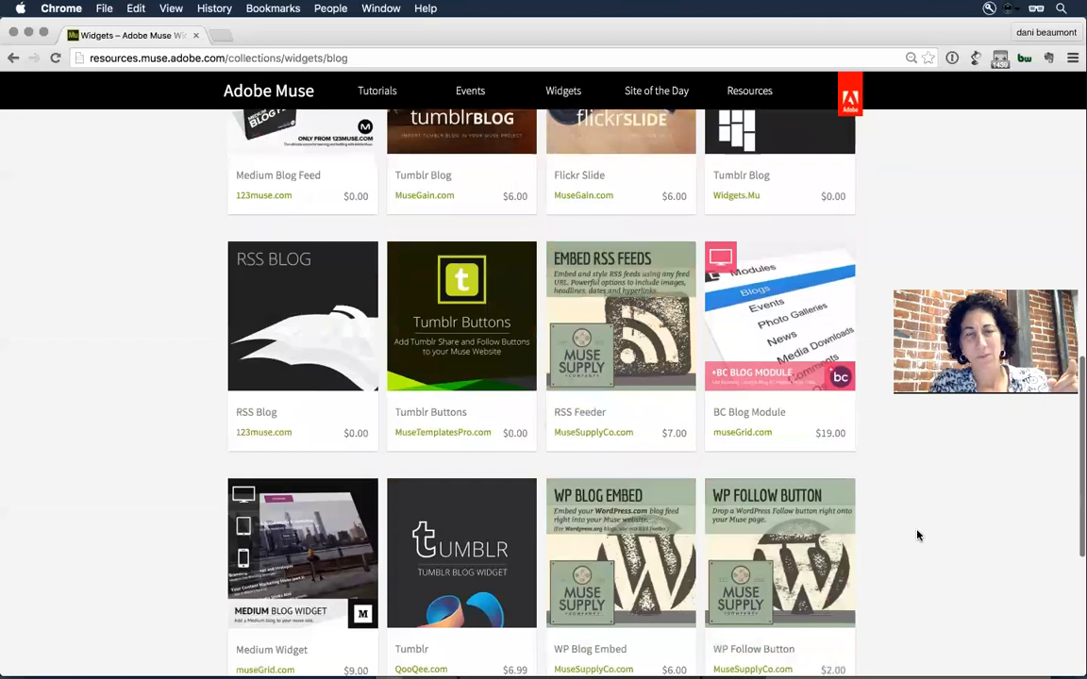
{"action": "scroll", "coordinate": [917, 535], "scroll_direction": "down", "scroll_amount": 4}
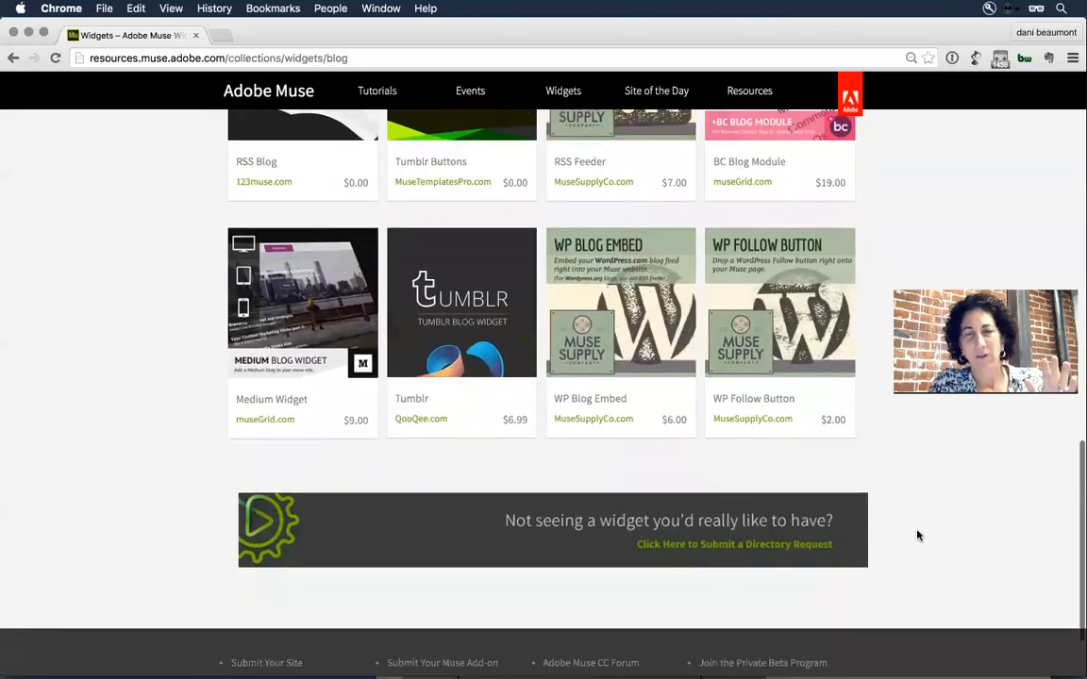
{"action": "scroll", "coordinate": [917, 535], "scroll_direction": "up", "scroll_amount": 8}
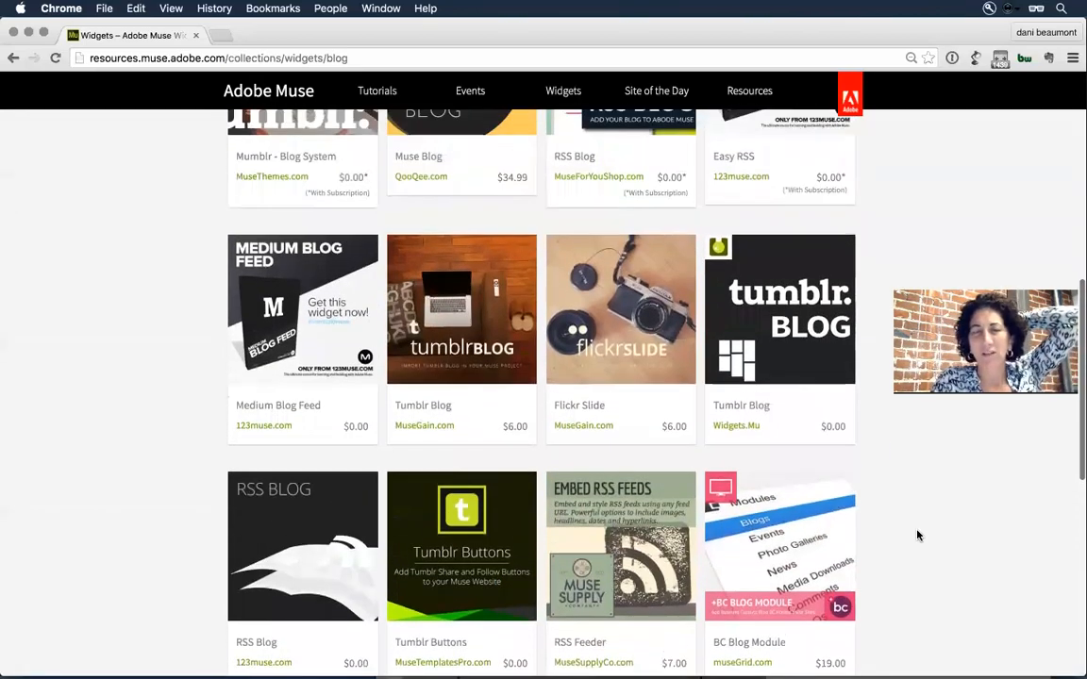
{"action": "scroll", "coordinate": [917, 535], "scroll_direction": "up", "scroll_amount": 1}
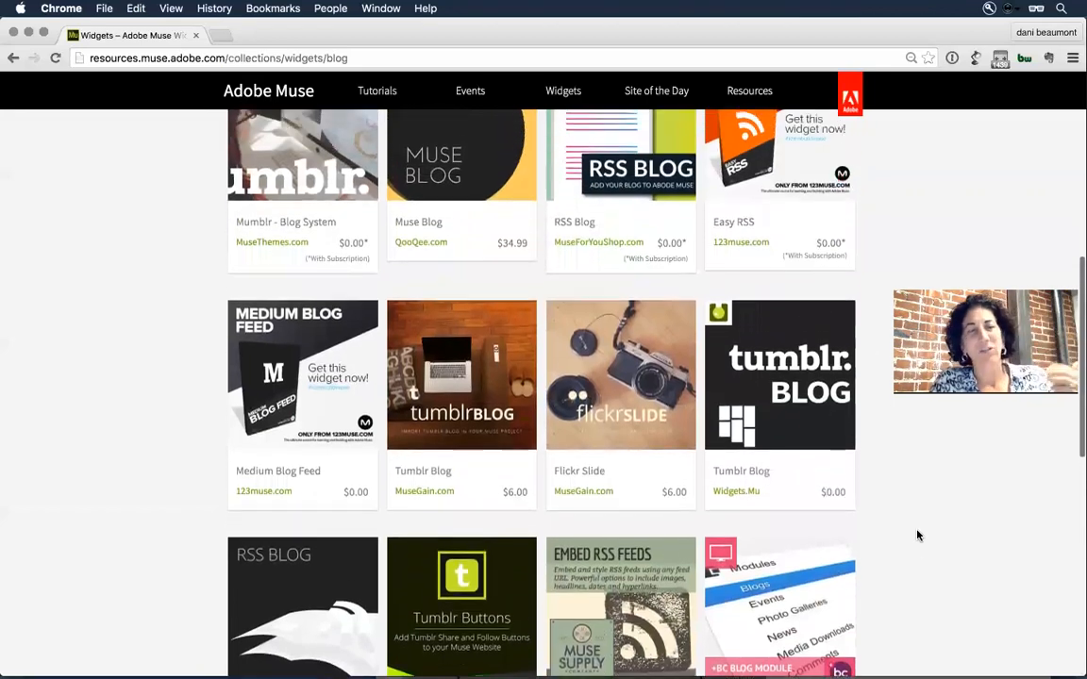
{"action": "scroll", "coordinate": [917, 535], "scroll_direction": "up", "scroll_amount": 1}
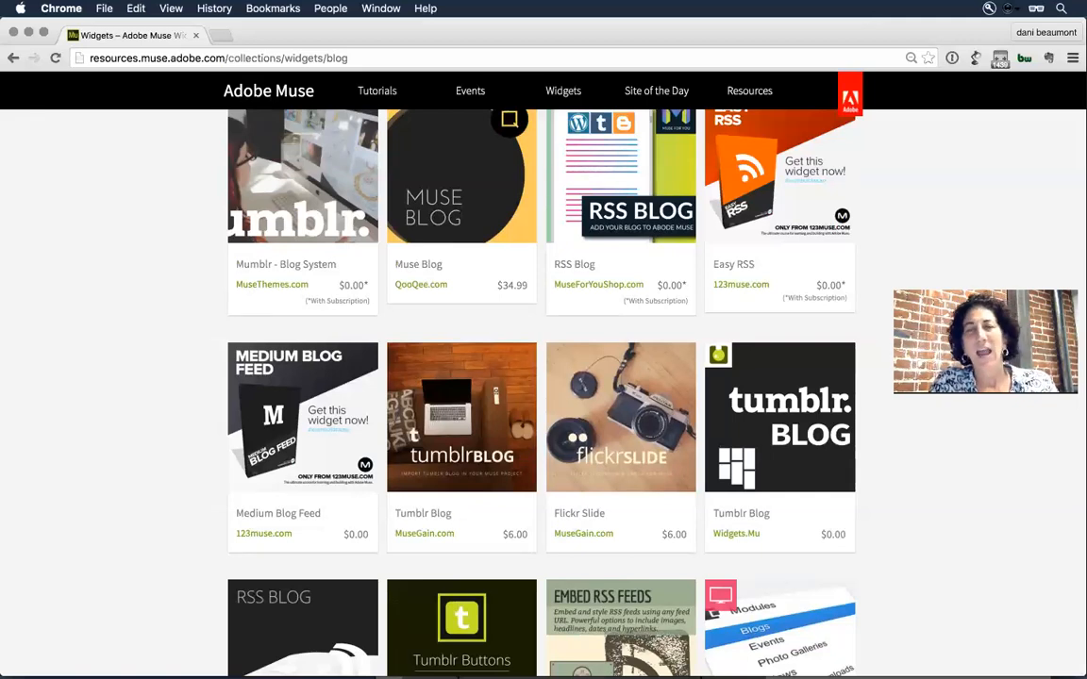
{"action": "scroll", "coordinate": [965, 517], "scroll_direction": "up", "scroll_amount": 5}
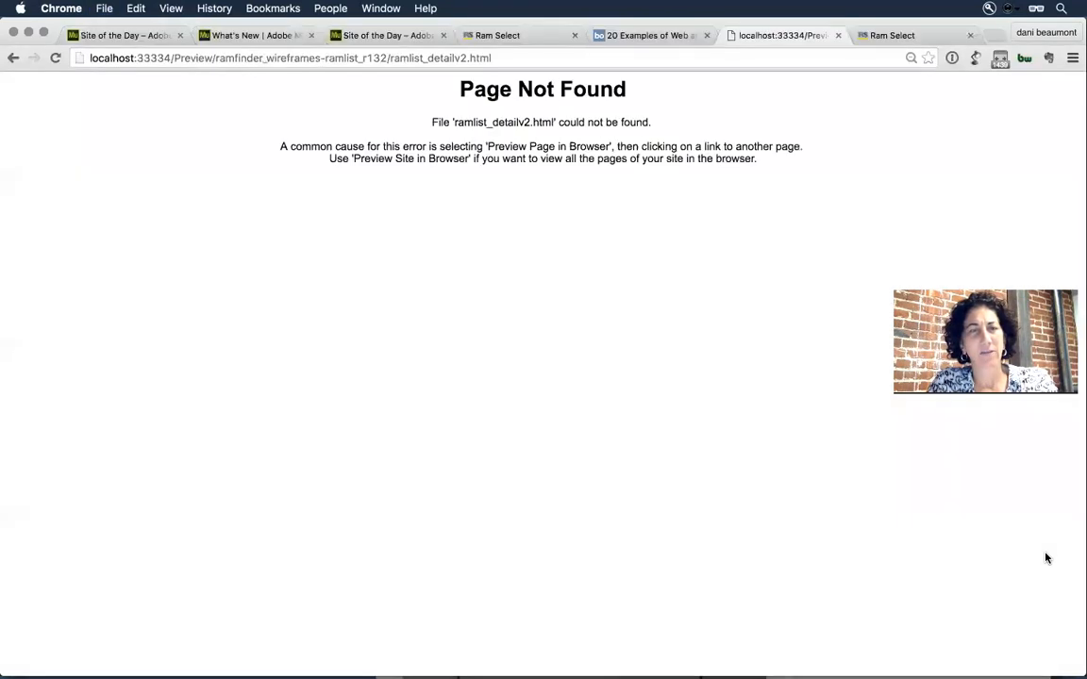
Close the Page Not Found tab, switch to Adobe Muse and show the layers for the RAMLIST page's first ram row
{"action": "key", "text": "super+w"}
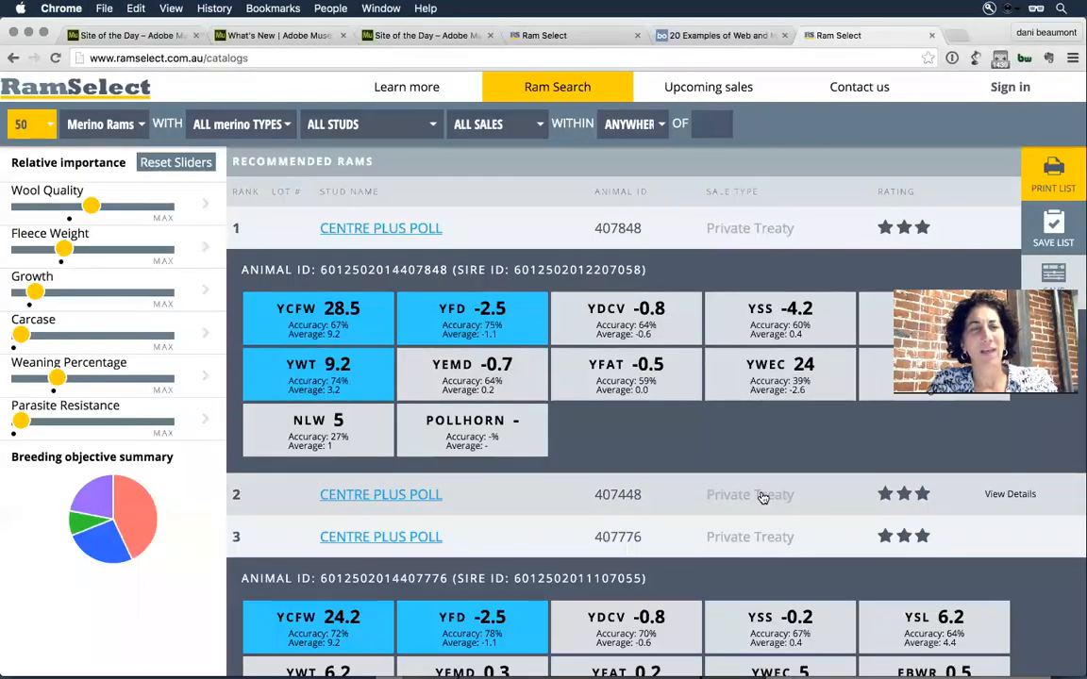
{"action": "key", "text": "super+Tab"}
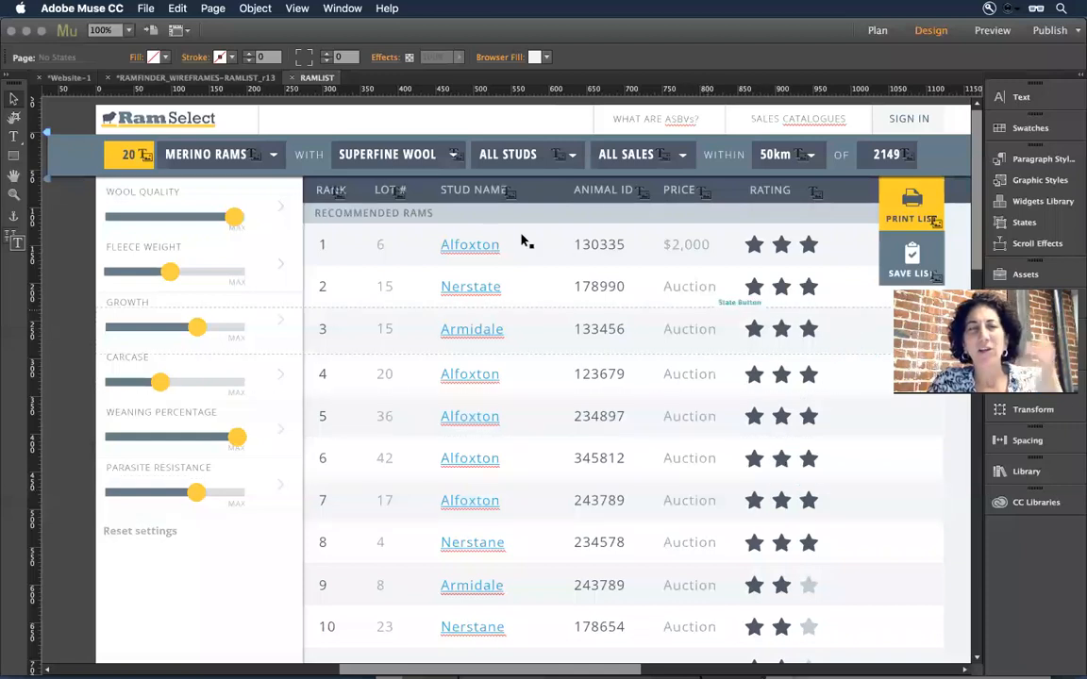
{"action": "left_click", "coordinate": [473, 245]}
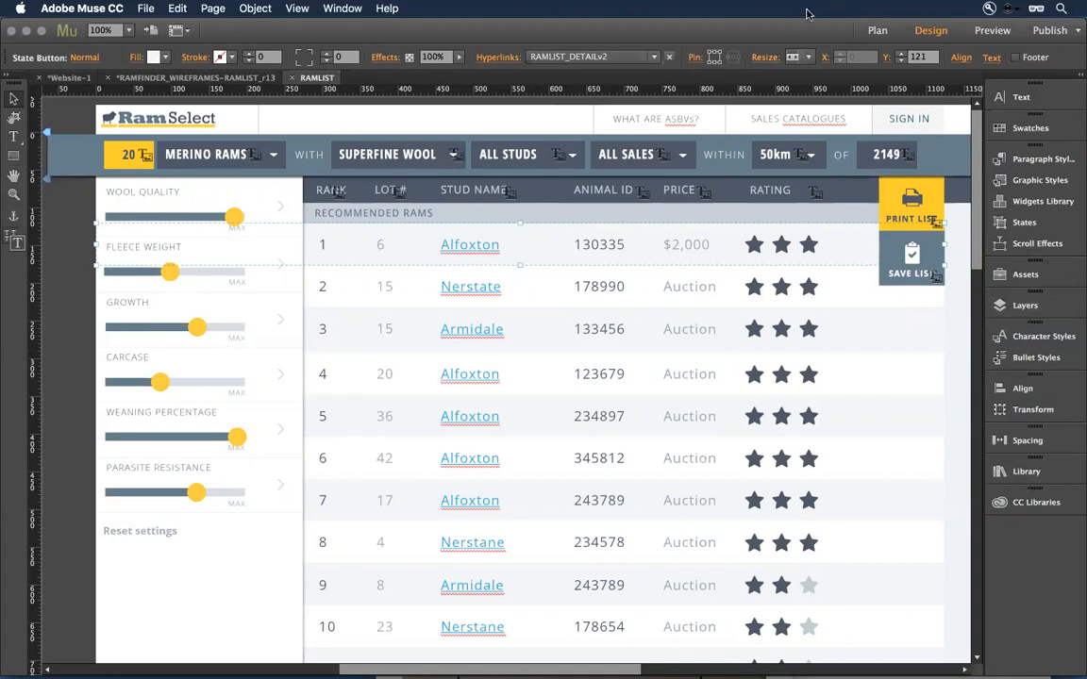
{"action": "left_click", "coordinate": [1025, 306]}
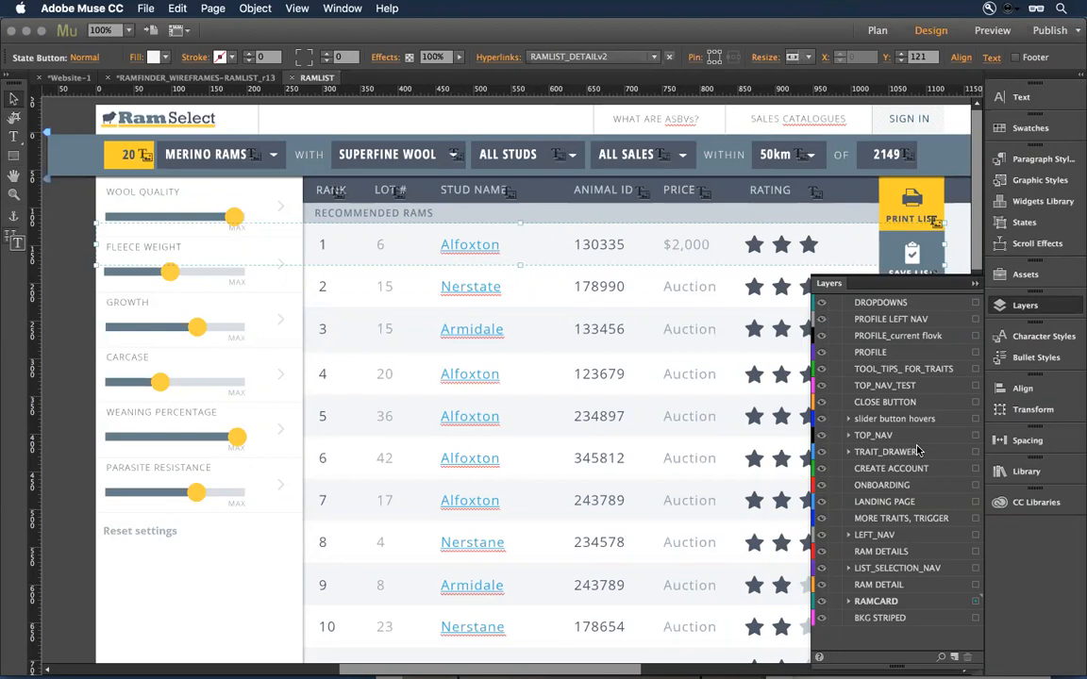
Open the Home page of the Website-1 site for designing
{"action": "left_click", "coordinate": [73, 79]}
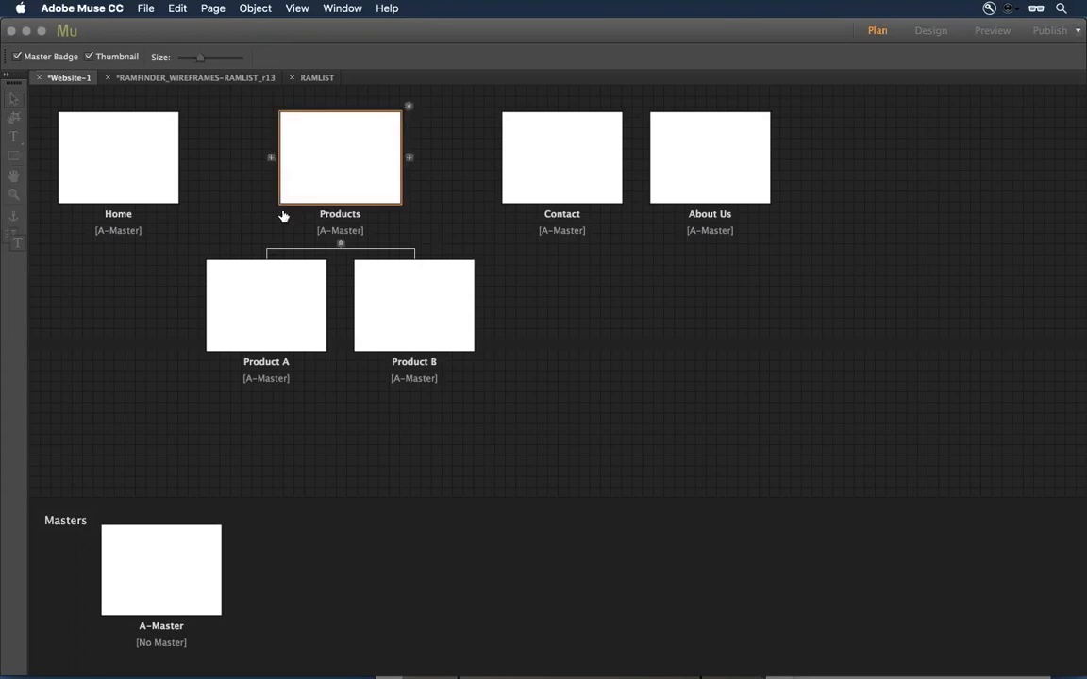
{"action": "mouse_move", "coordinate": [145, 182]}
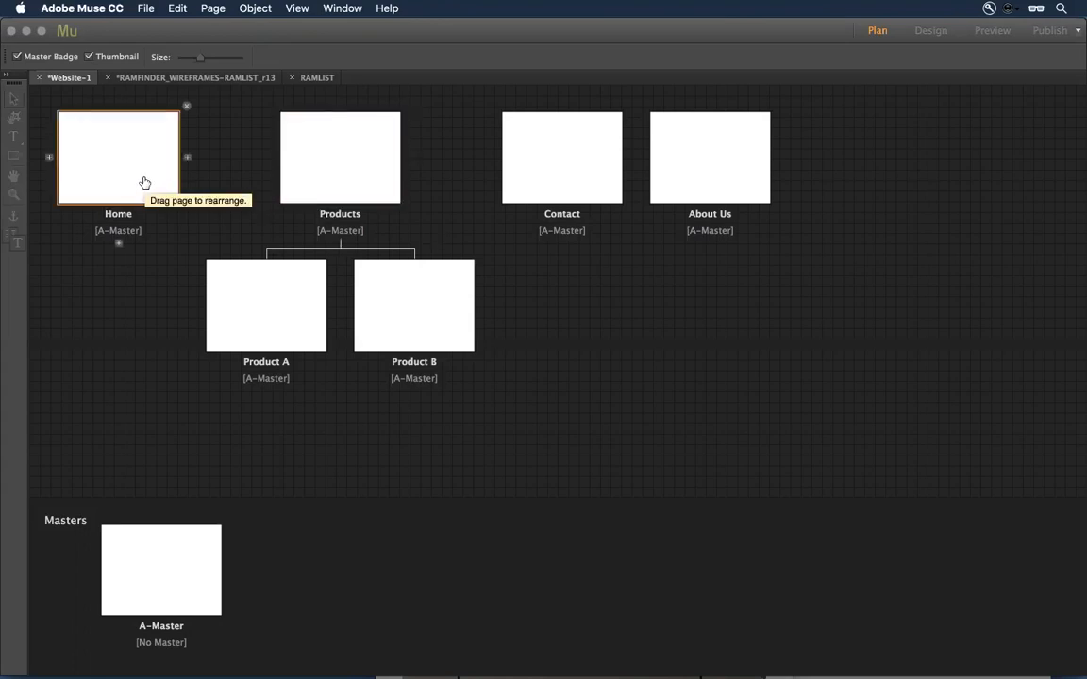
{"action": "double_click", "coordinate": [145, 182]}
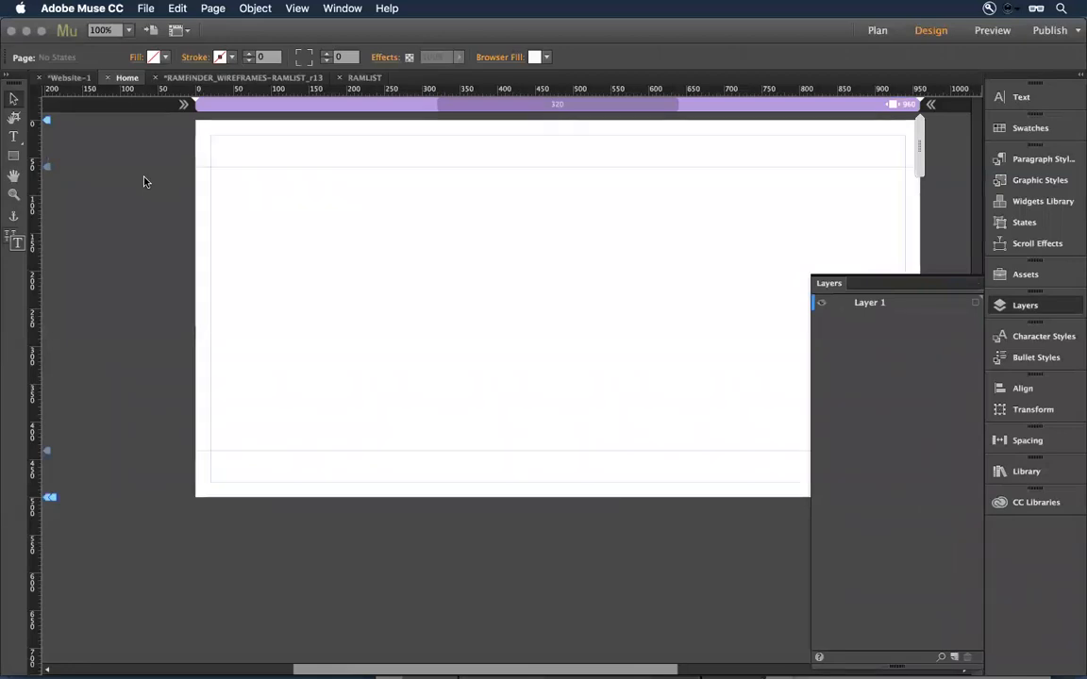
{"action": "left_click_drag", "start_coordinate": [426, 248], "coordinate": [327, 273]}
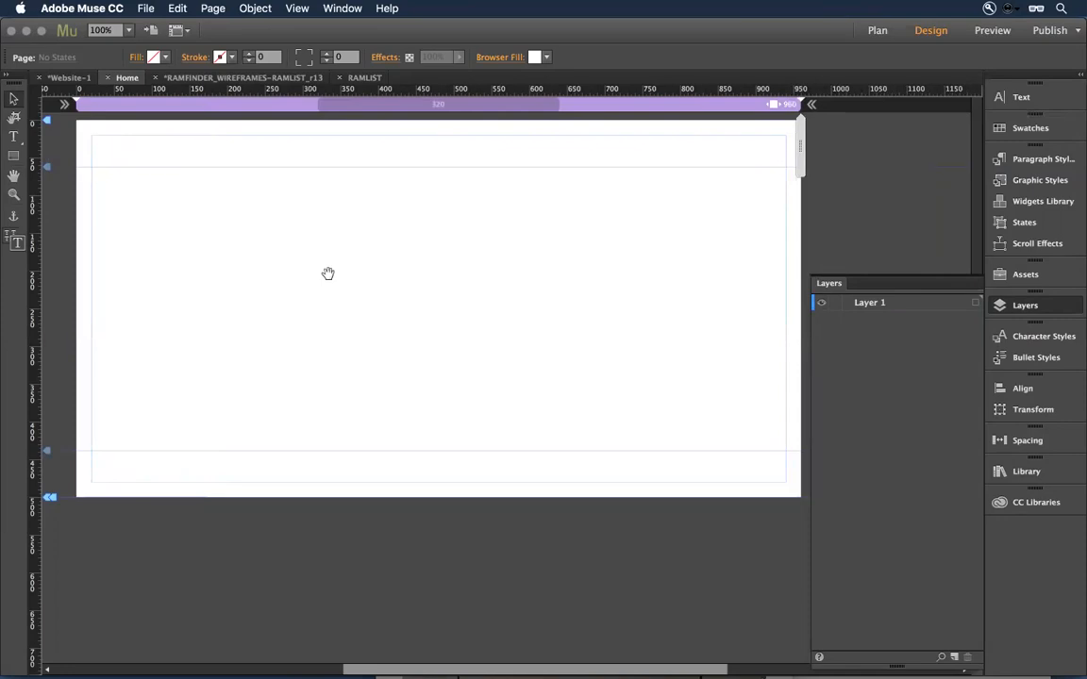
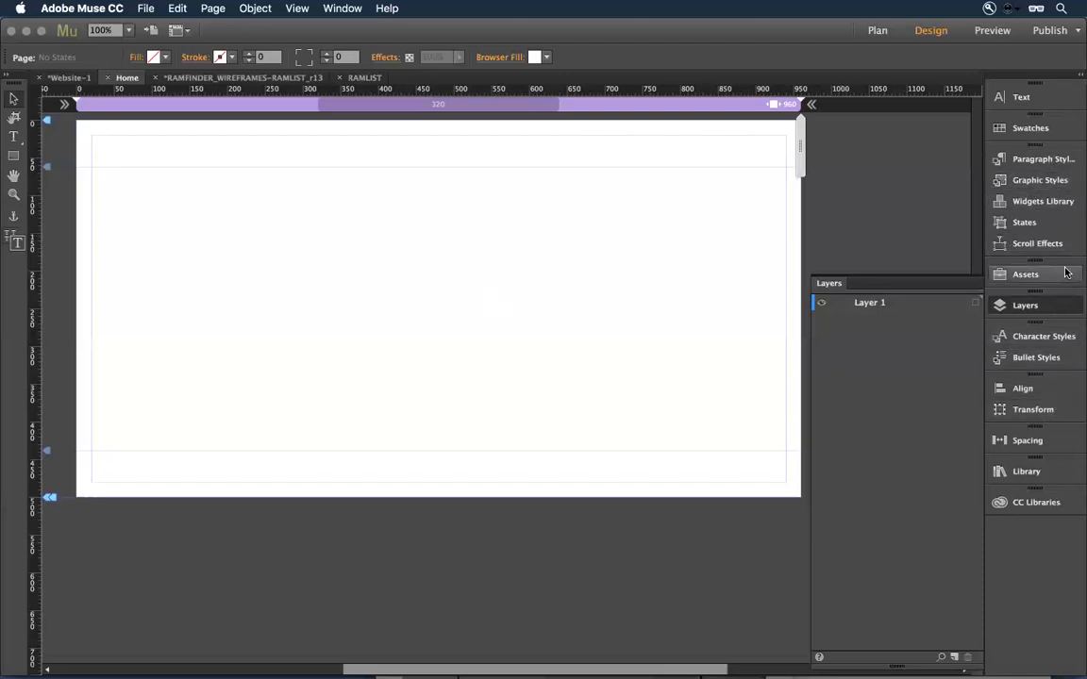
Display the _Wireframe_Starter library from CC Libraries
{"action": "left_click", "coordinate": [1047, 503]}
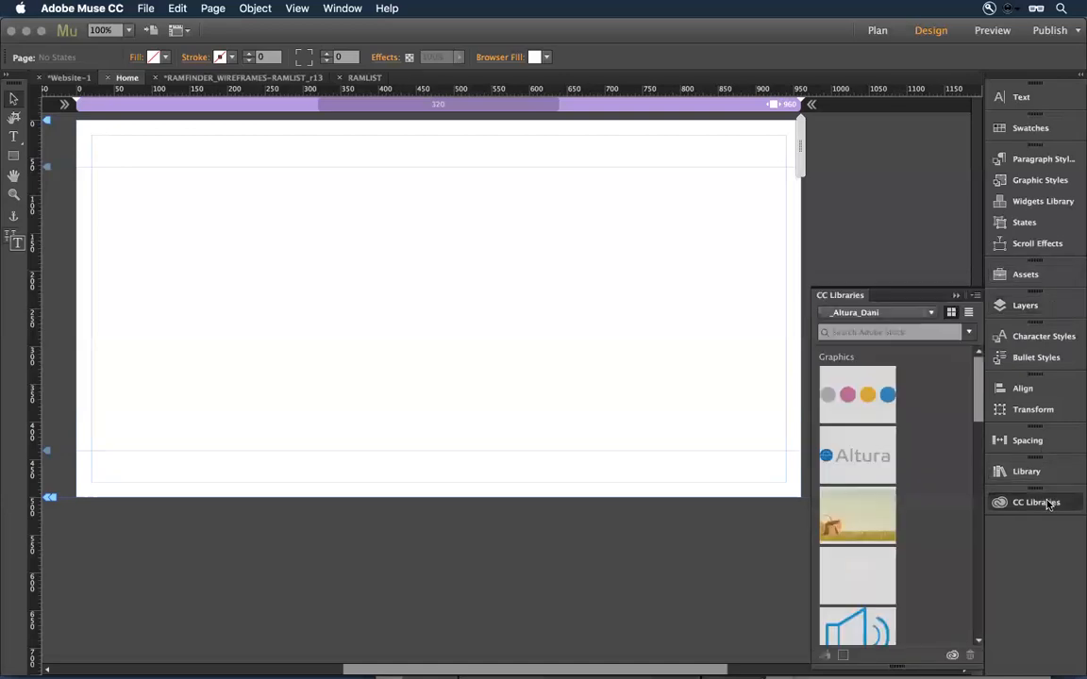
{"action": "left_click", "coordinate": [880, 312]}
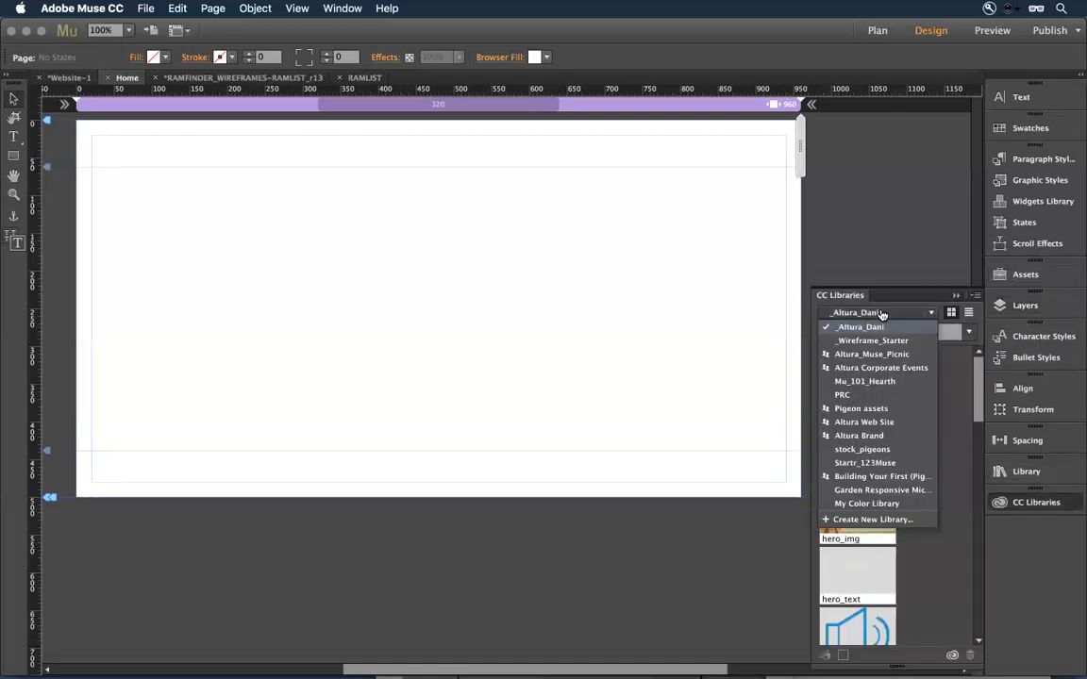
{"action": "left_click", "coordinate": [872, 341]}
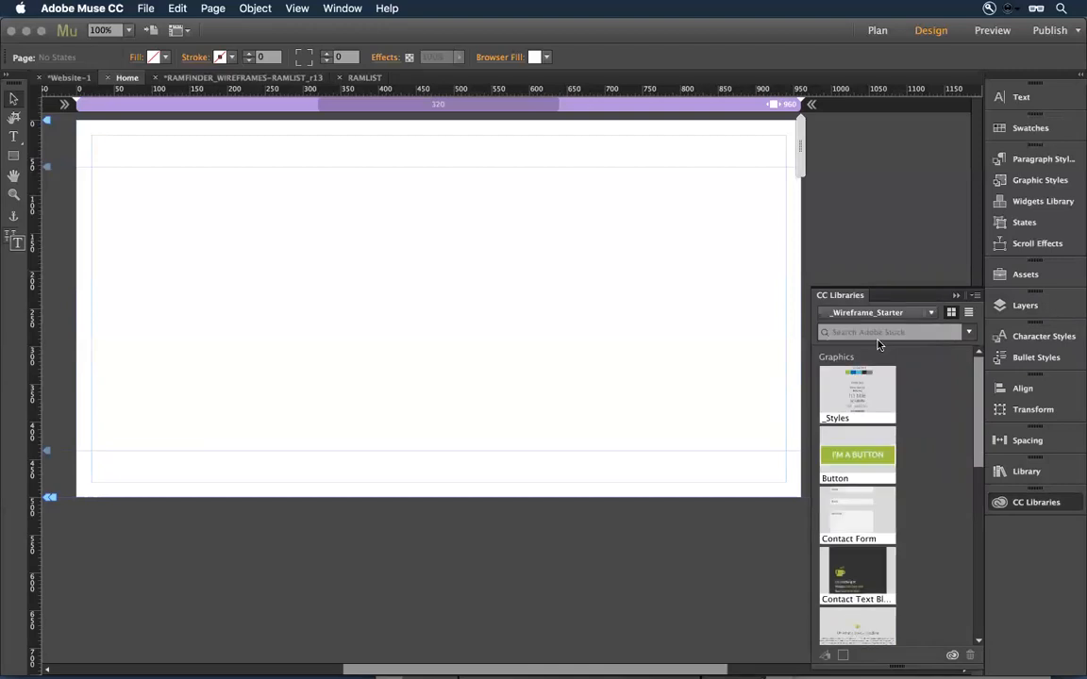
Open the share link settings of the _Wireframe_Starter library, highlight its public link and close the dialog
{"action": "left_click", "coordinate": [975, 296]}
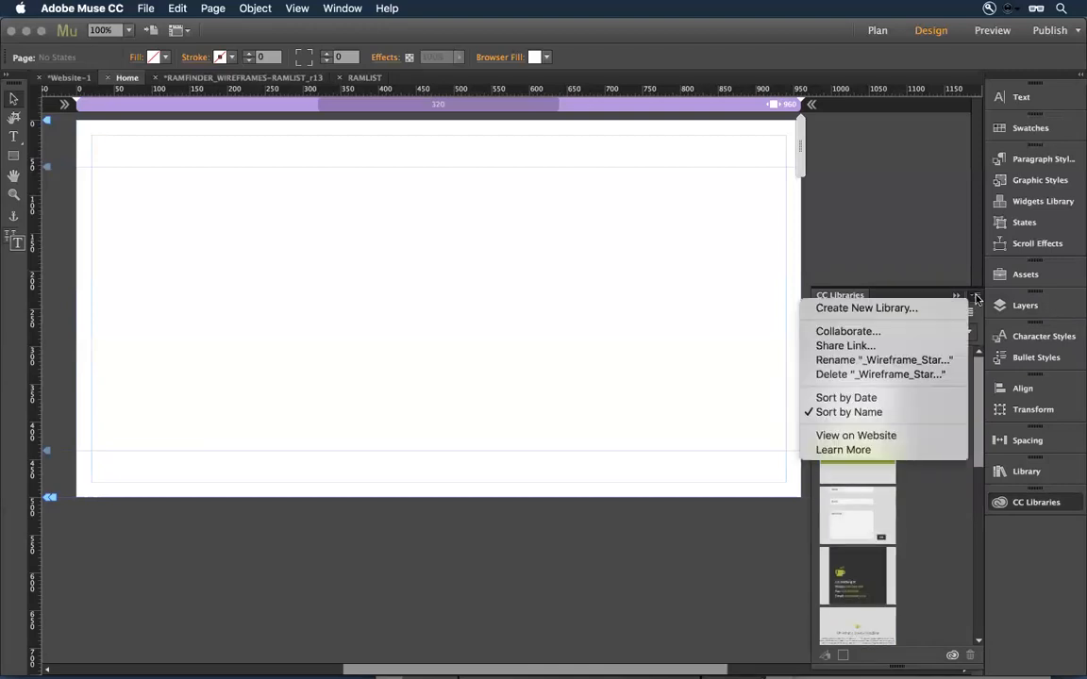
{"action": "left_click", "coordinate": [842, 347]}
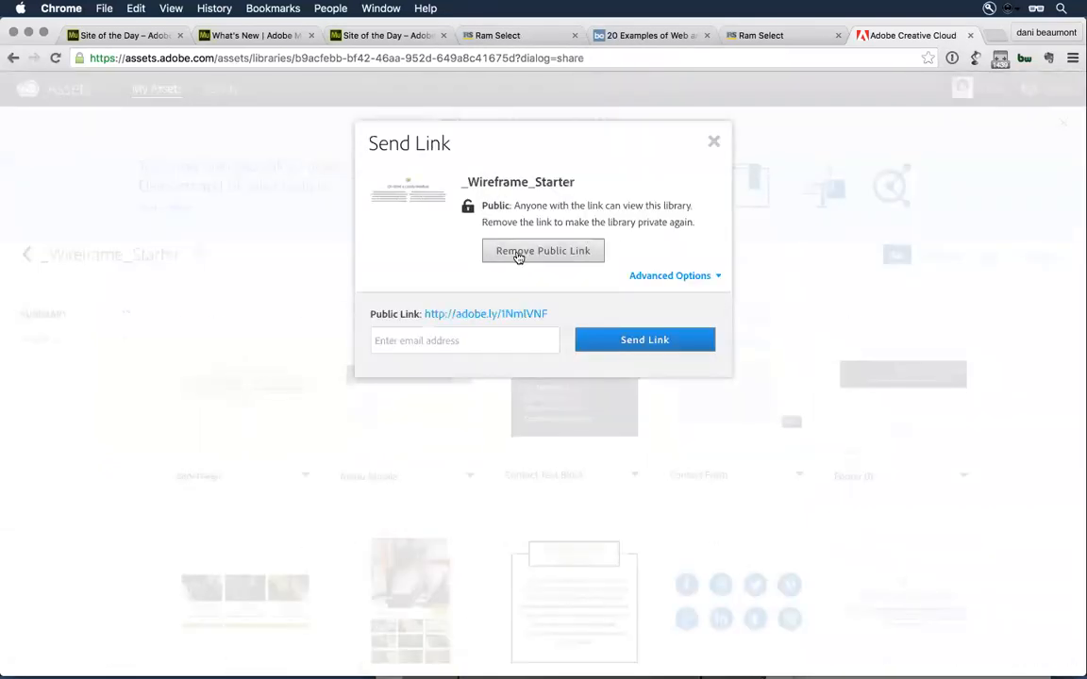
{"action": "left_click_drag", "start_coordinate": [558, 316], "coordinate": [425, 319]}
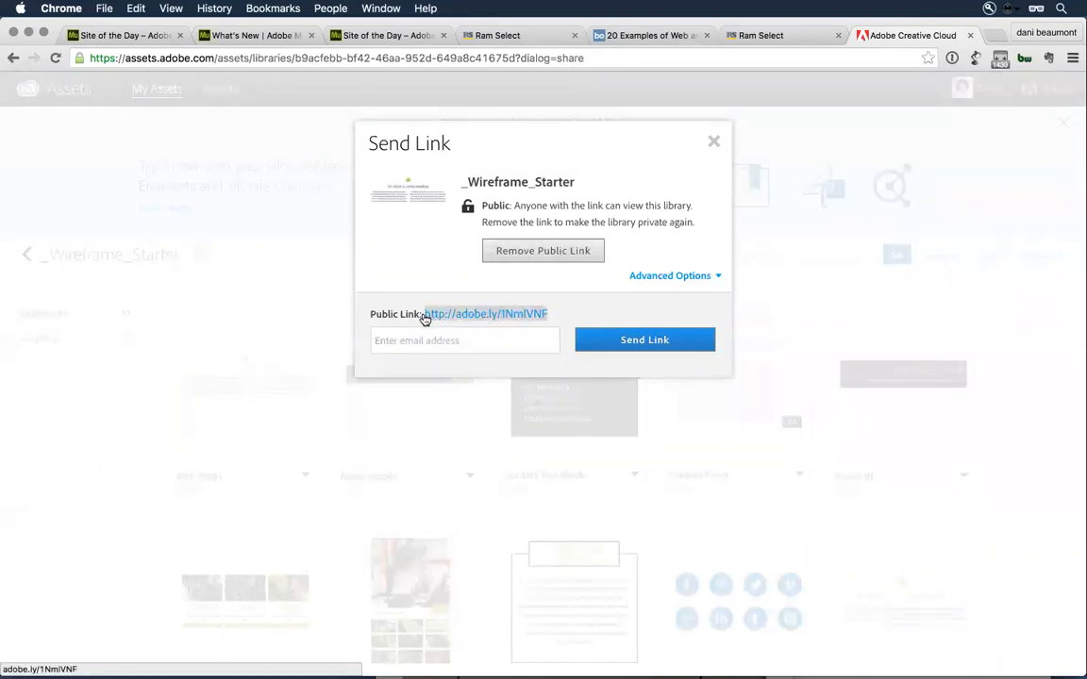
{"action": "left_click", "coordinate": [713, 142]}
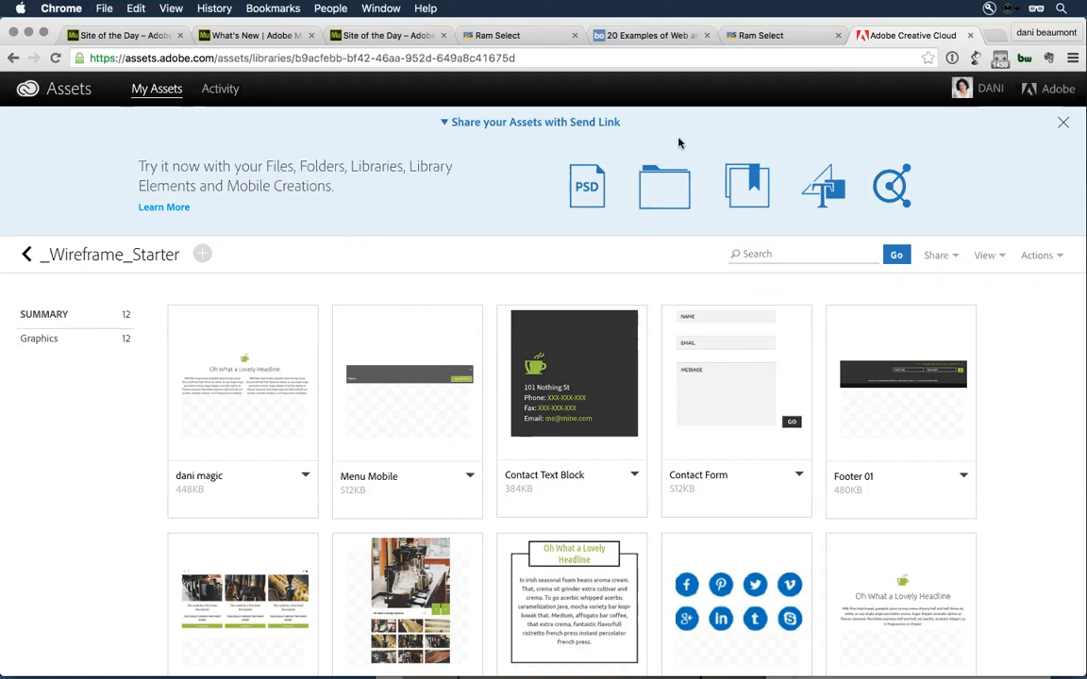
Look through the _Wireframe_Starter assets on the Creative Cloud page, close that page and return to Adobe Muse
{"action": "scroll", "coordinate": [478, 478], "scroll_direction": "down", "scroll_amount": 5}
{"action": "scroll", "coordinate": [478, 481], "scroll_direction": "down", "scroll_amount": 3}
{"action": "scroll", "coordinate": [478, 479], "scroll_direction": "up", "scroll_amount": 10}
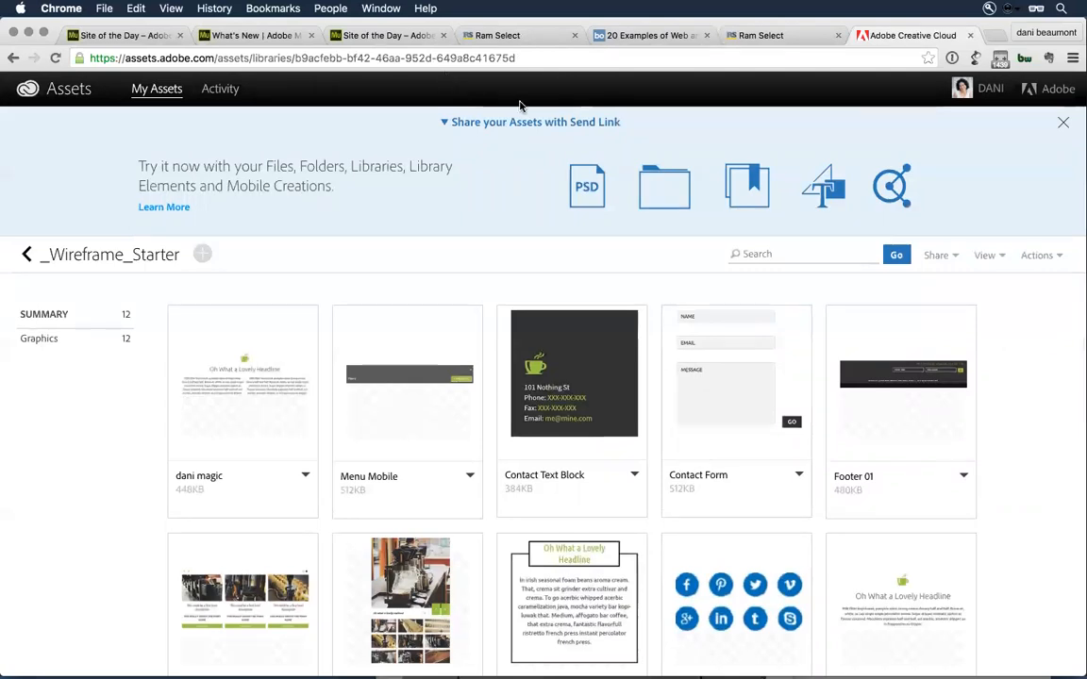
{"action": "key", "text": "super+w"}
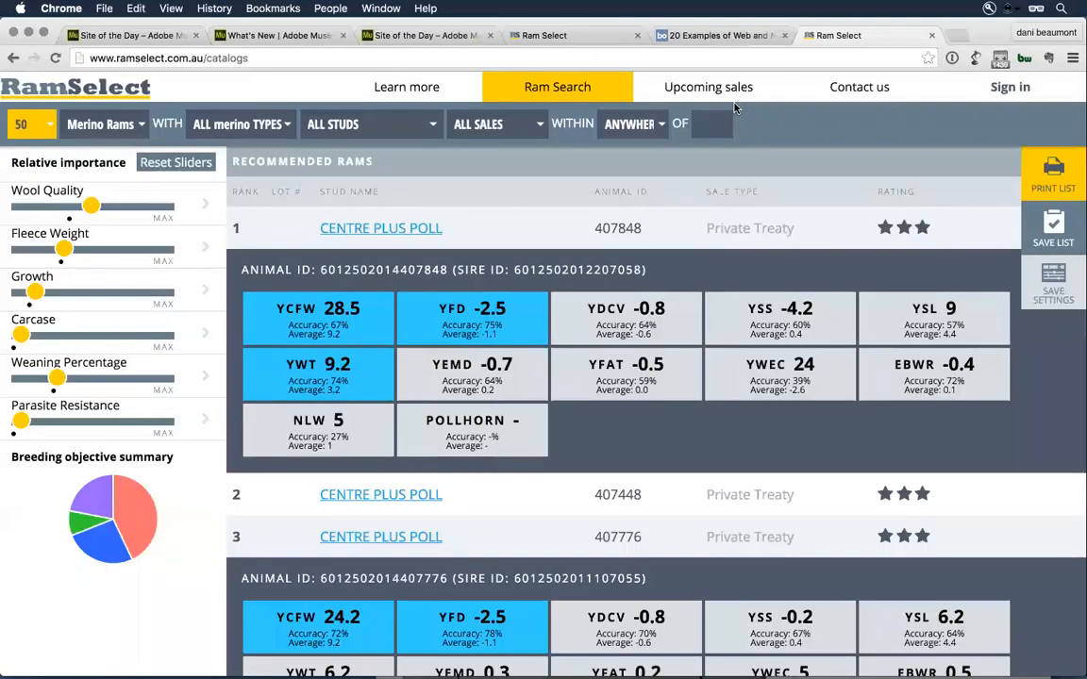
{"action": "left_click", "coordinate": [722, 126]}
{"action": "key", "text": "super+Tab"}
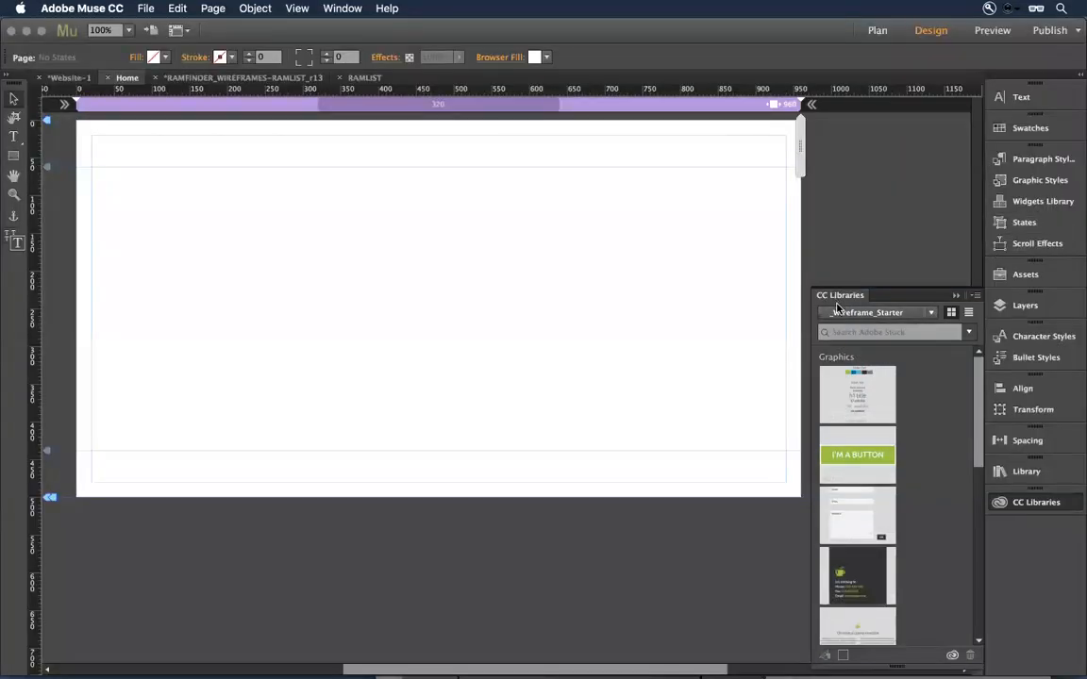
Review the available libraries and sharing options, and view the _Wireframe_Starter items as a list before restoring thumbnails
{"action": "left_click", "coordinate": [885, 313]}
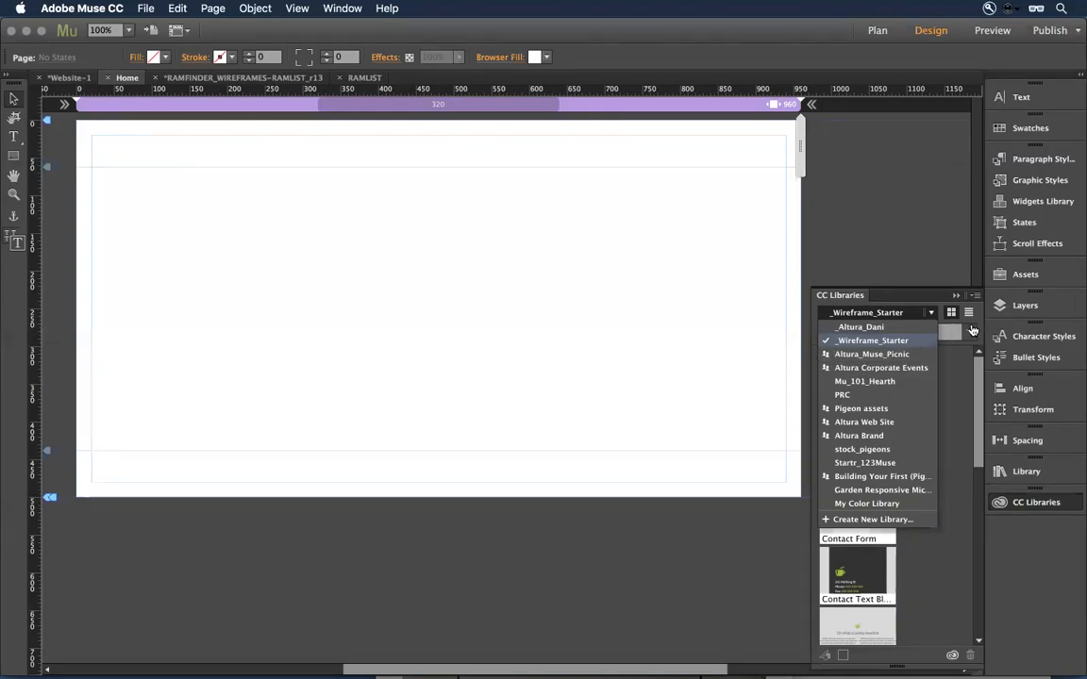
{"action": "left_click", "coordinate": [974, 296]}
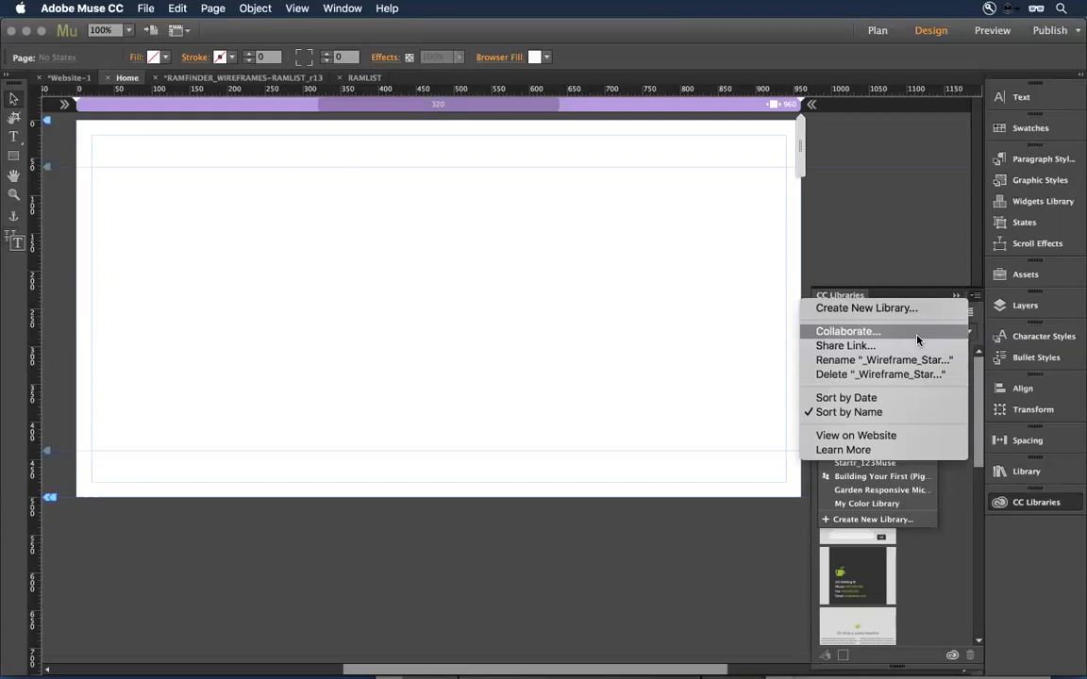
{"action": "left_click", "coordinate": [911, 205]}
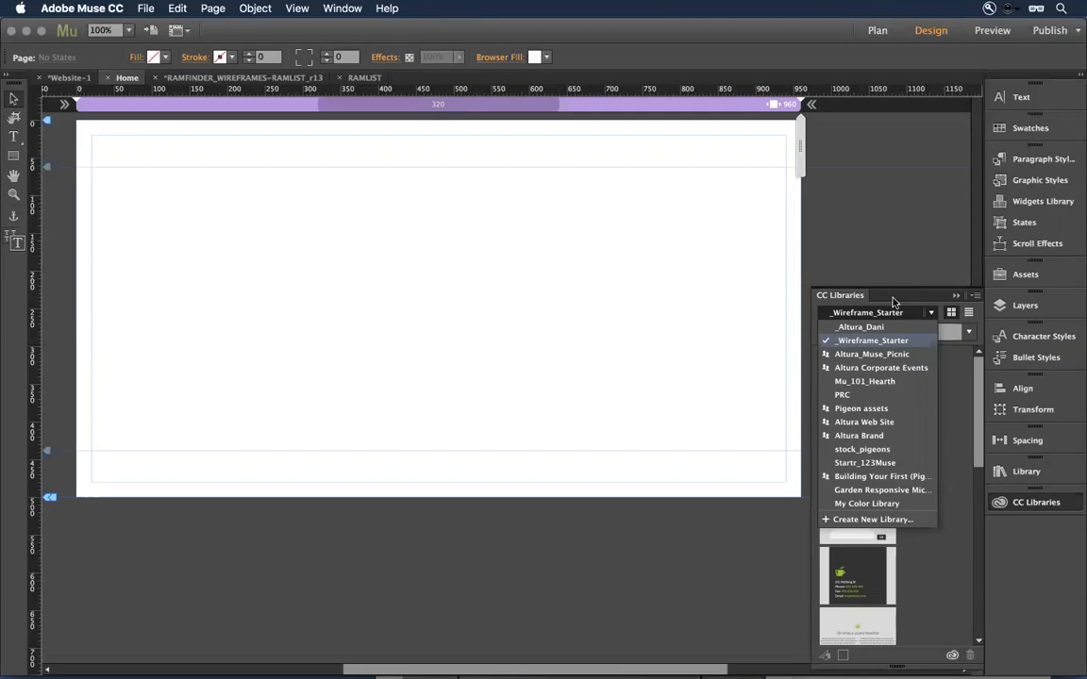
{"action": "left_click", "coordinate": [948, 411]}
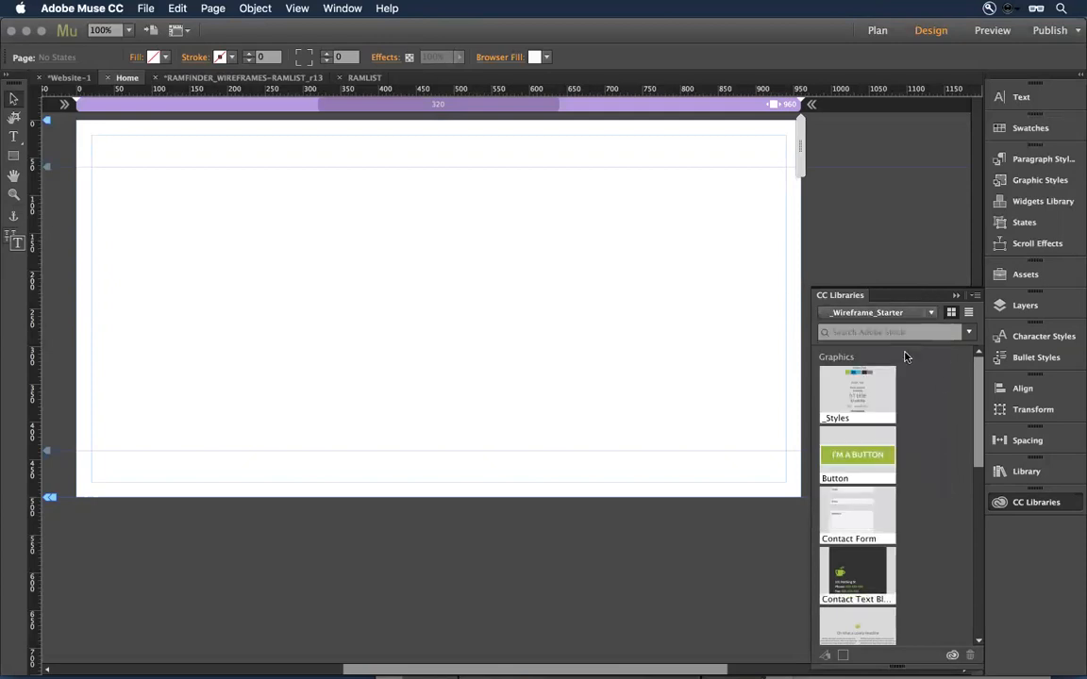
{"action": "left_click", "coordinate": [967, 313]}
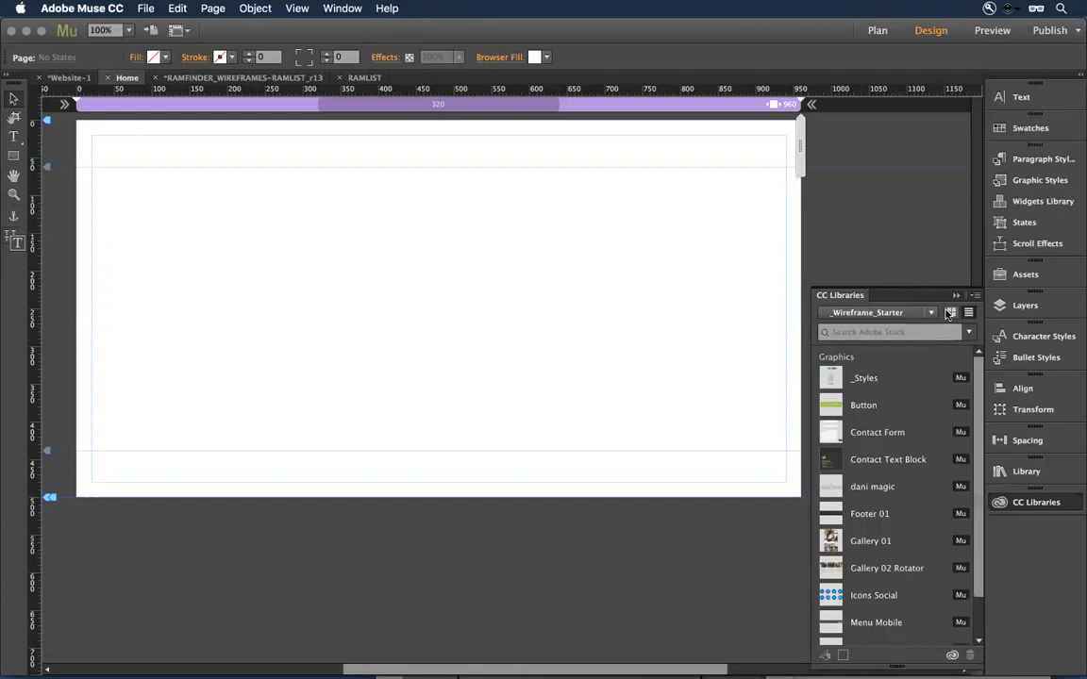
{"action": "left_click", "coordinate": [948, 313]}
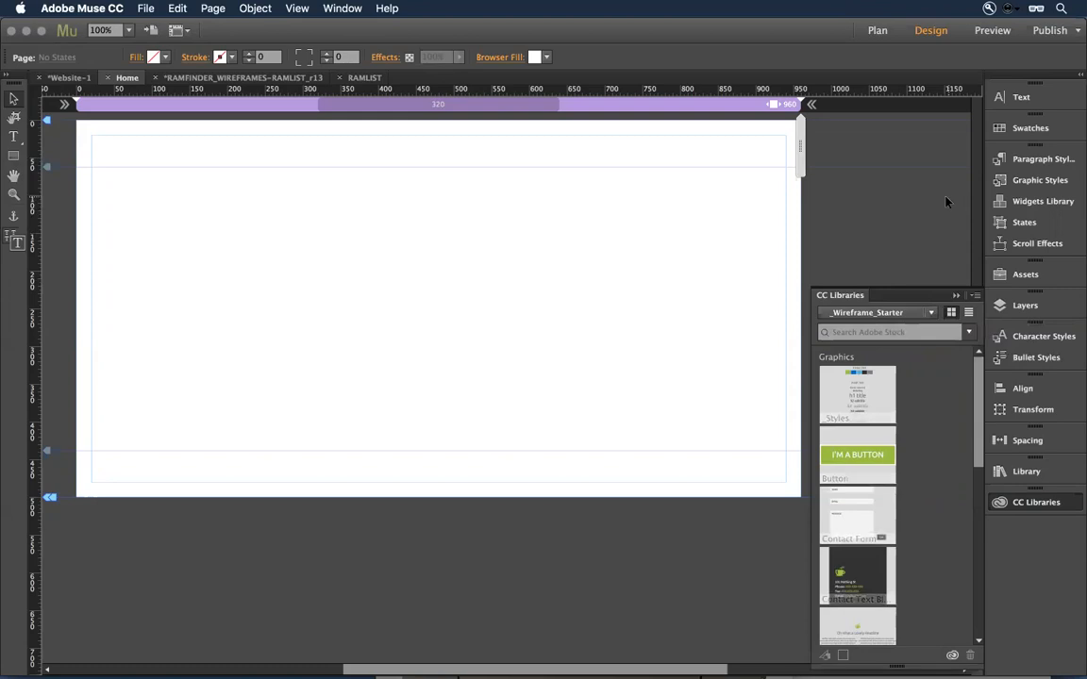
Undock Paragraph Styles, Graphic Styles and Swatches and stack them in one floating group near the Home page's left edge
{"action": "left_click", "coordinate": [1026, 161]}
{"action": "left_click_drag", "start_coordinate": [865, 148], "coordinate": [89, 174]}
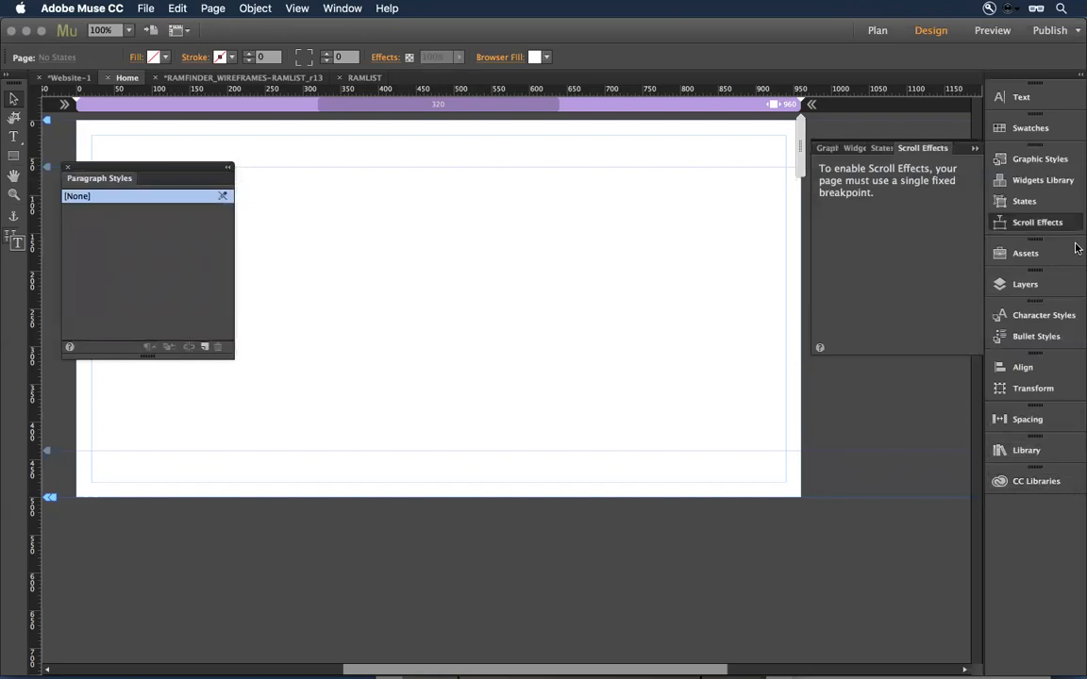
{"action": "left_click", "coordinate": [1031, 163]}
{"action": "left_click_drag", "start_coordinate": [842, 148], "coordinate": [103, 366]}
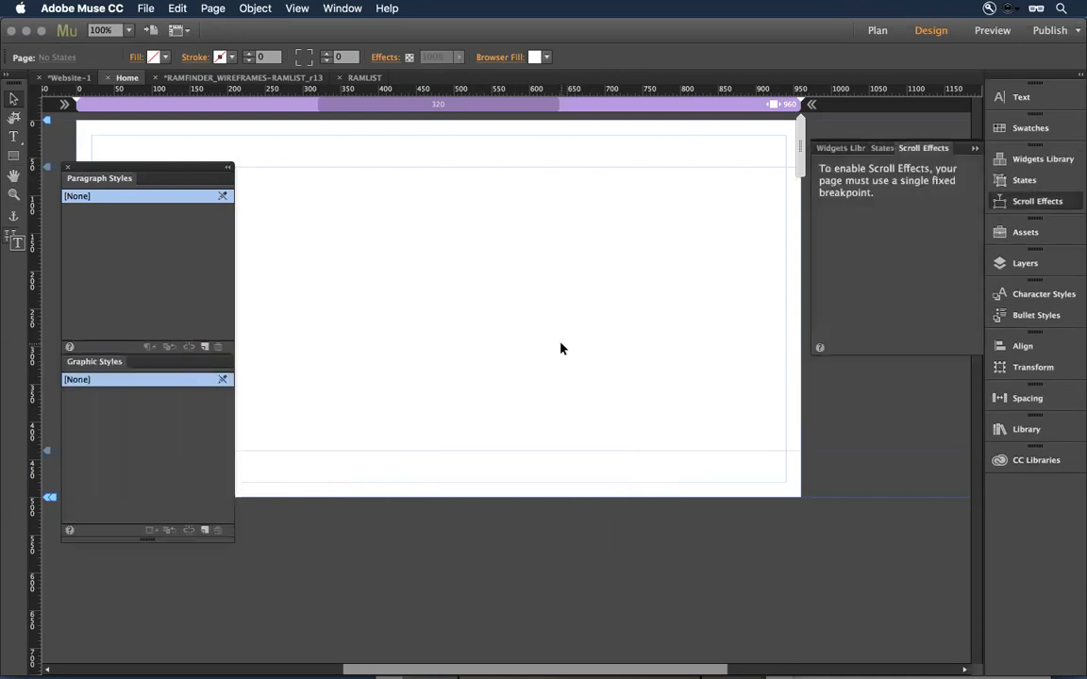
{"action": "left_click", "coordinate": [1028, 128]}
{"action": "left_click_drag", "start_coordinate": [836, 122], "coordinate": [90, 488]}
{"action": "left_click_drag", "start_coordinate": [167, 168], "coordinate": [174, 138]}
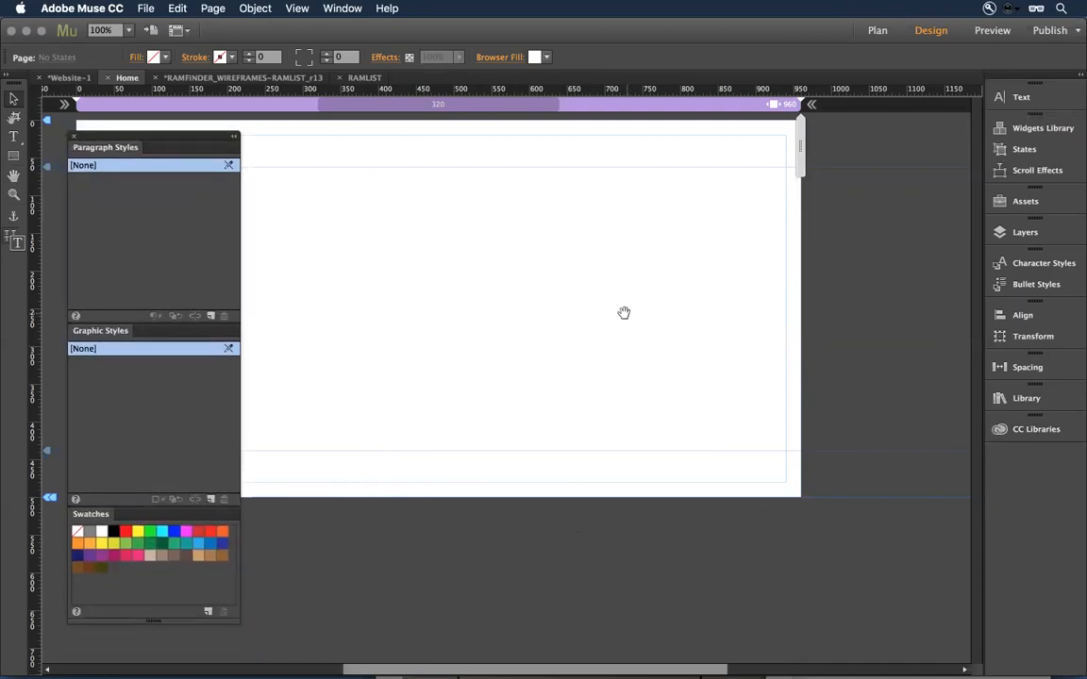
Delete all unused color swatches from the site
{"action": "scroll", "coordinate": [655, 296], "scroll_direction": "left", "scroll_amount": 5}
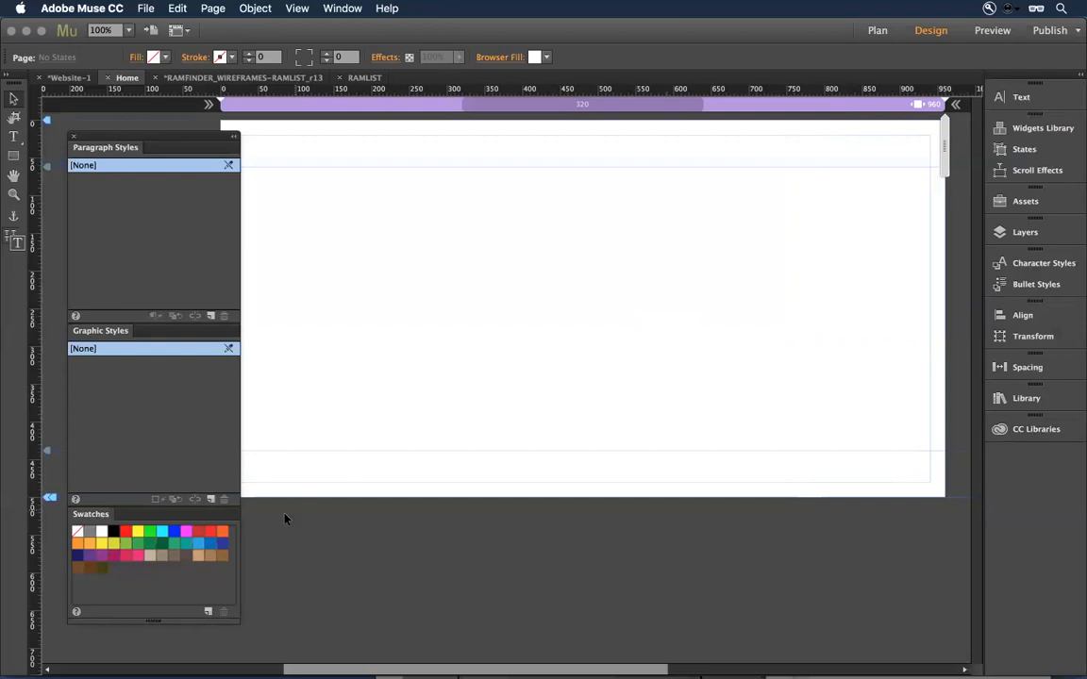
{"action": "right_click", "coordinate": [135, 578]}
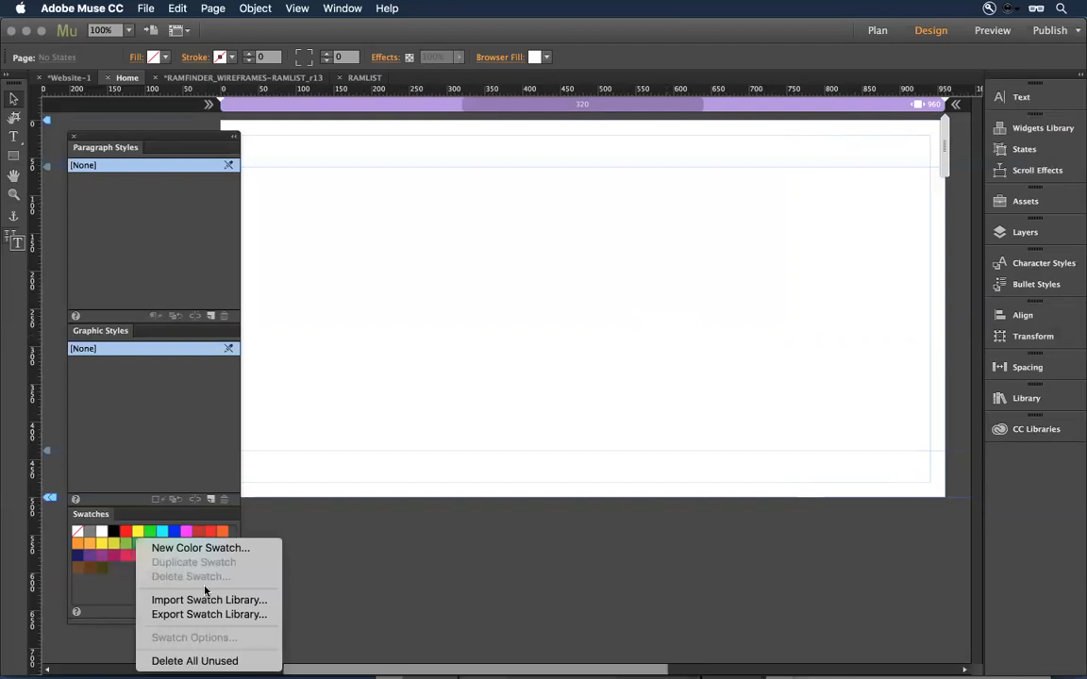
{"action": "left_click", "coordinate": [195, 660]}
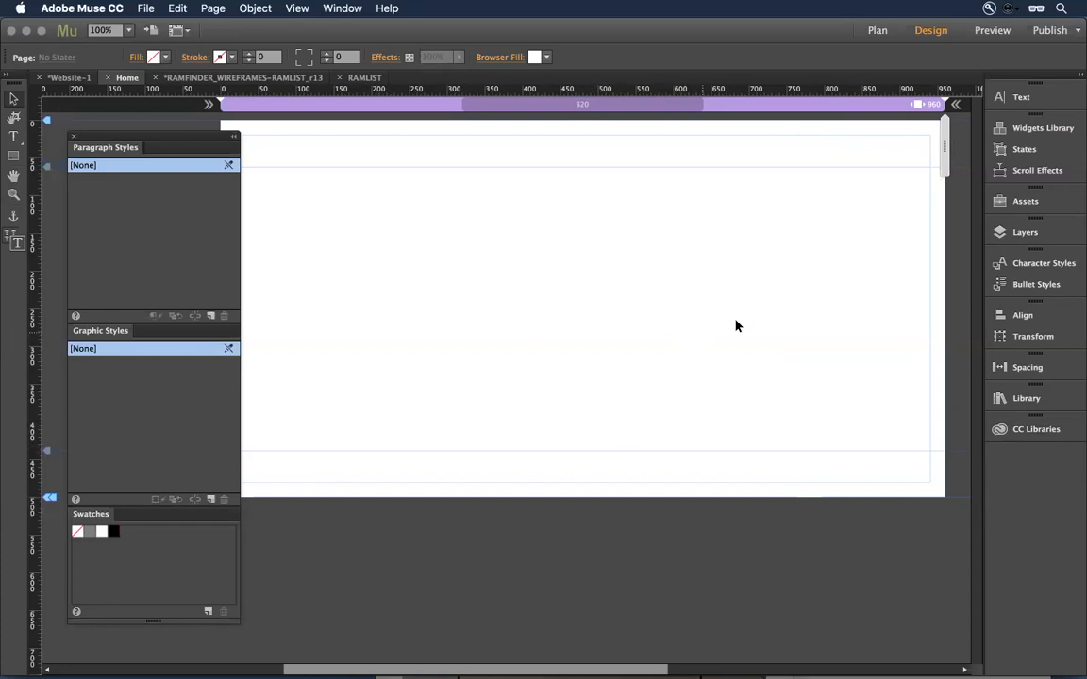
Place the _Styles item from the _Wireframe_Starter library on the Home page at about X 387, Y 142
{"action": "left_click", "coordinate": [1019, 430]}
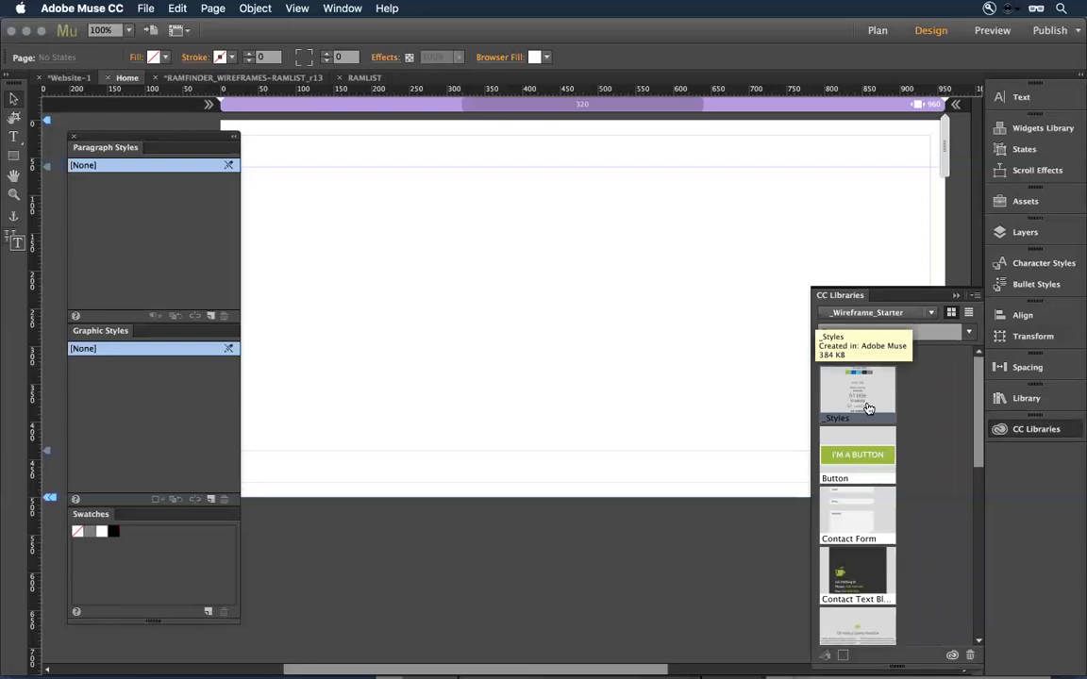
{"action": "left_click_drag", "start_coordinate": [868, 408], "coordinate": [512, 231]}
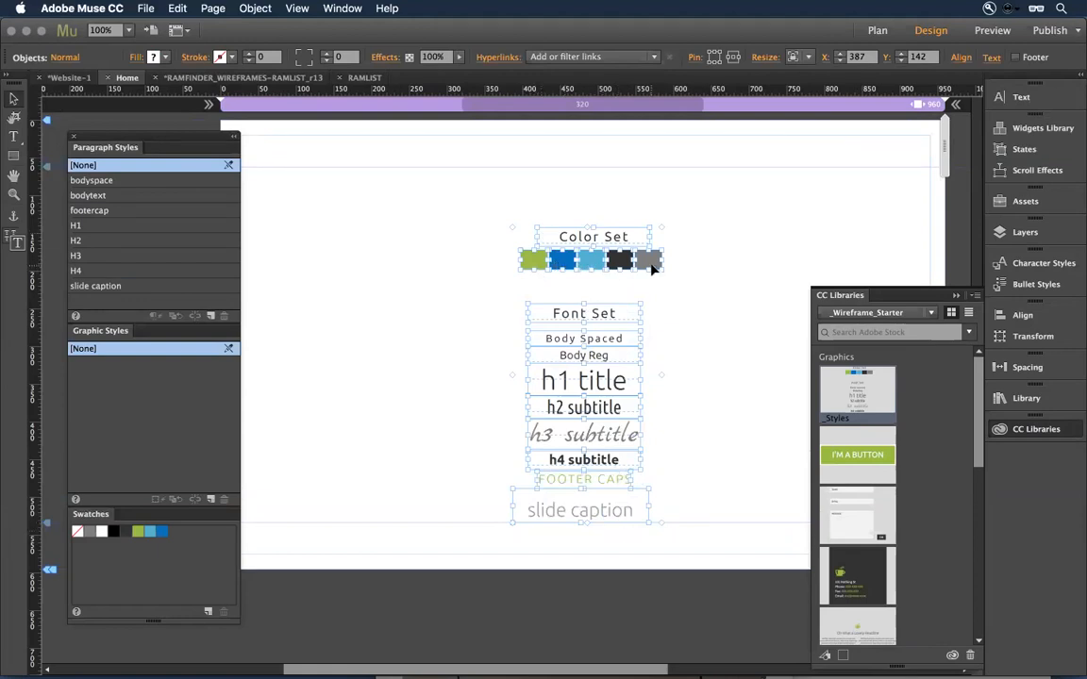
{"action": "left_click", "coordinate": [617, 315]}
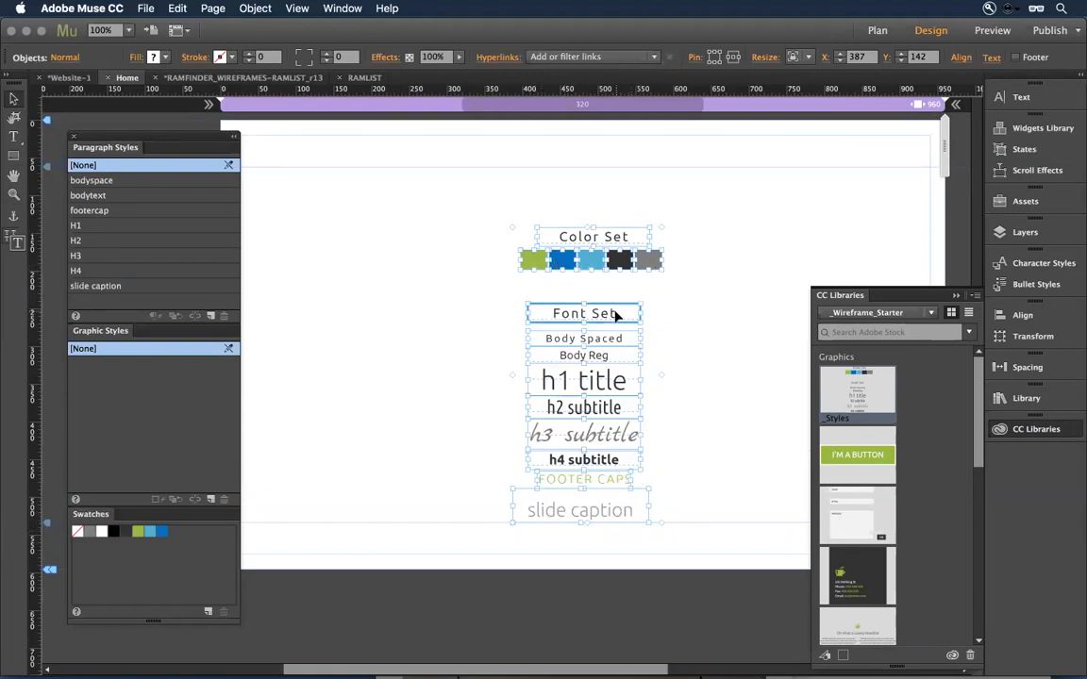
{"action": "left_click", "coordinate": [615, 341]}
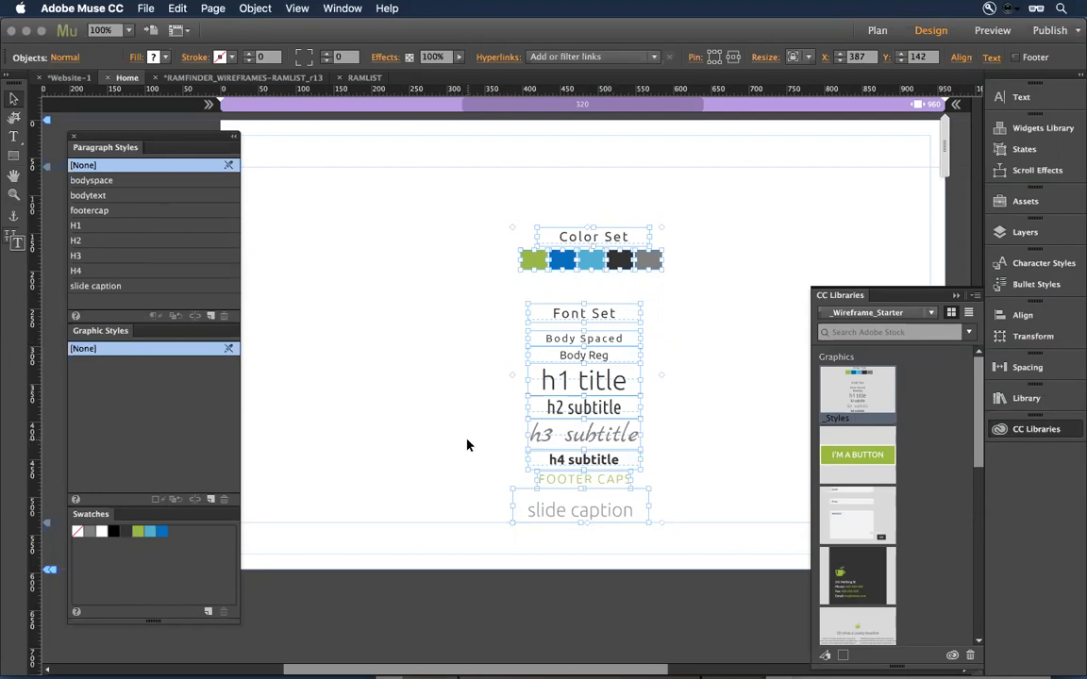
Delete the placed style samples and place the library's dani magic item on the Home page at about X 90, Y 87
{"action": "key", "text": "Delete"}
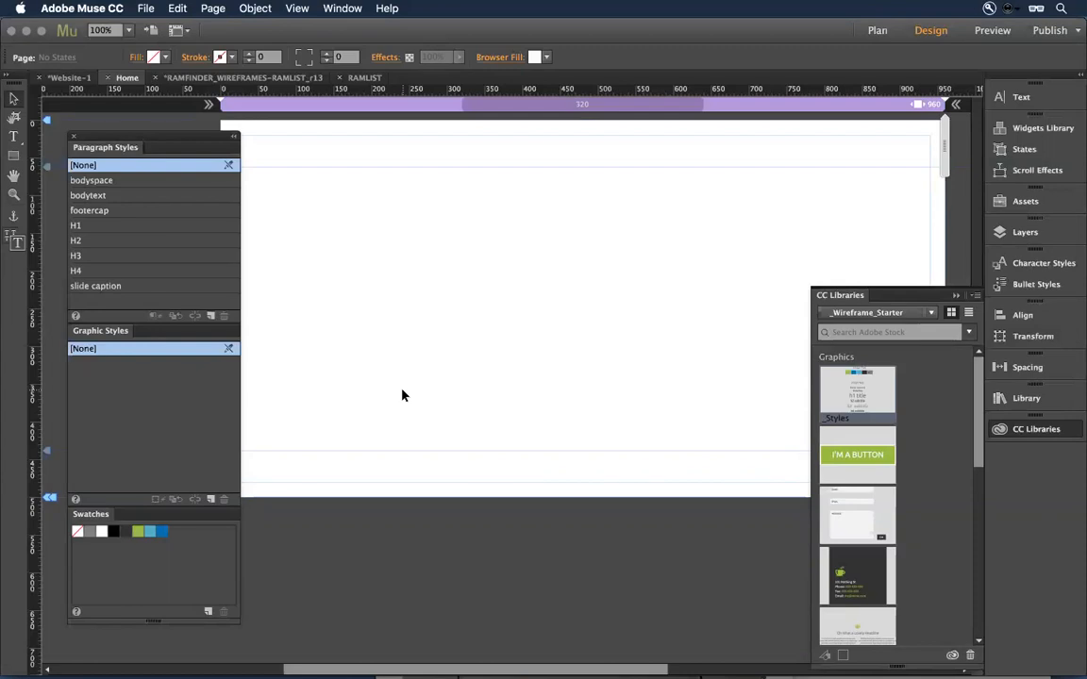
{"action": "key", "text": "super+minus"}
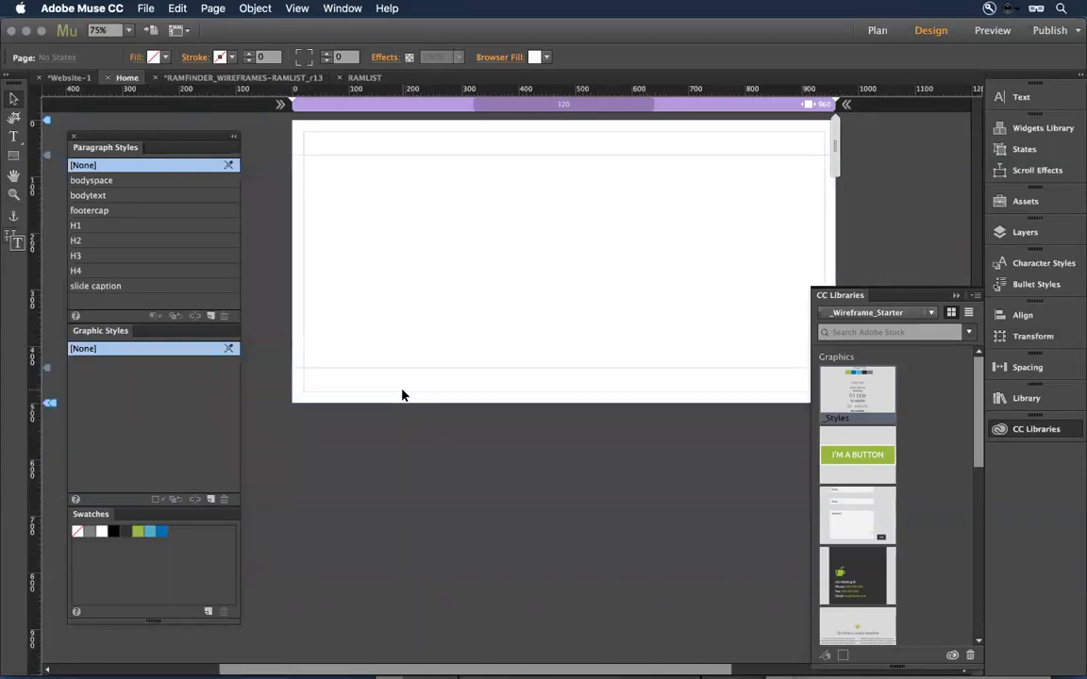
{"action": "scroll", "coordinate": [951, 495], "scroll_direction": "down", "scroll_amount": 10}
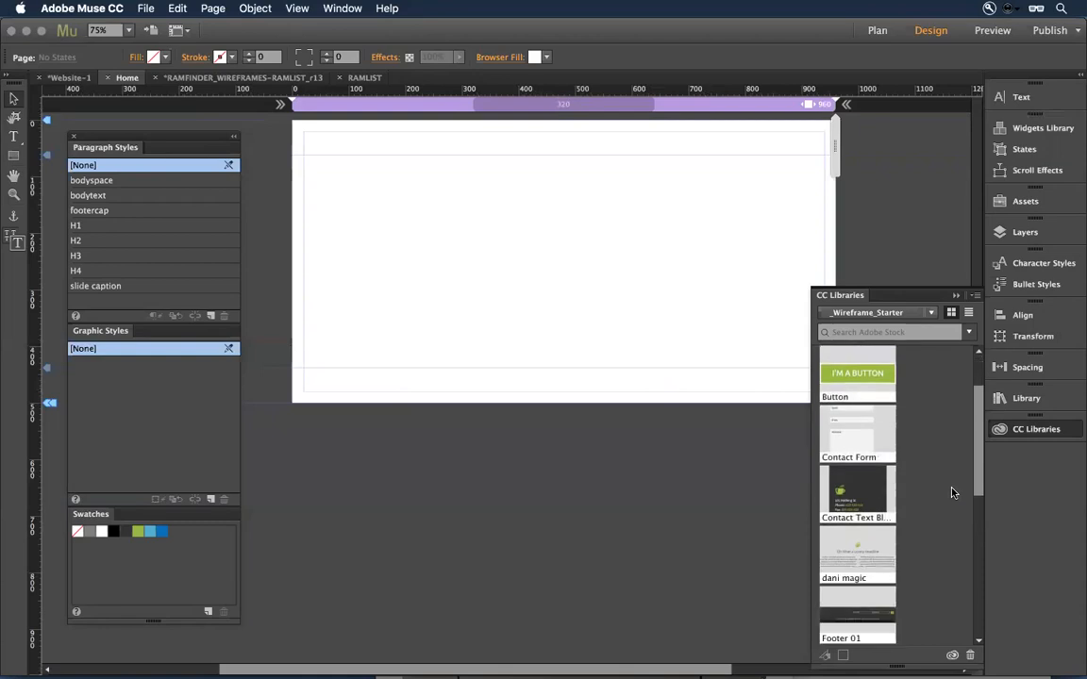
{"action": "scroll", "coordinate": [951, 492], "scroll_direction": "up", "scroll_amount": 5}
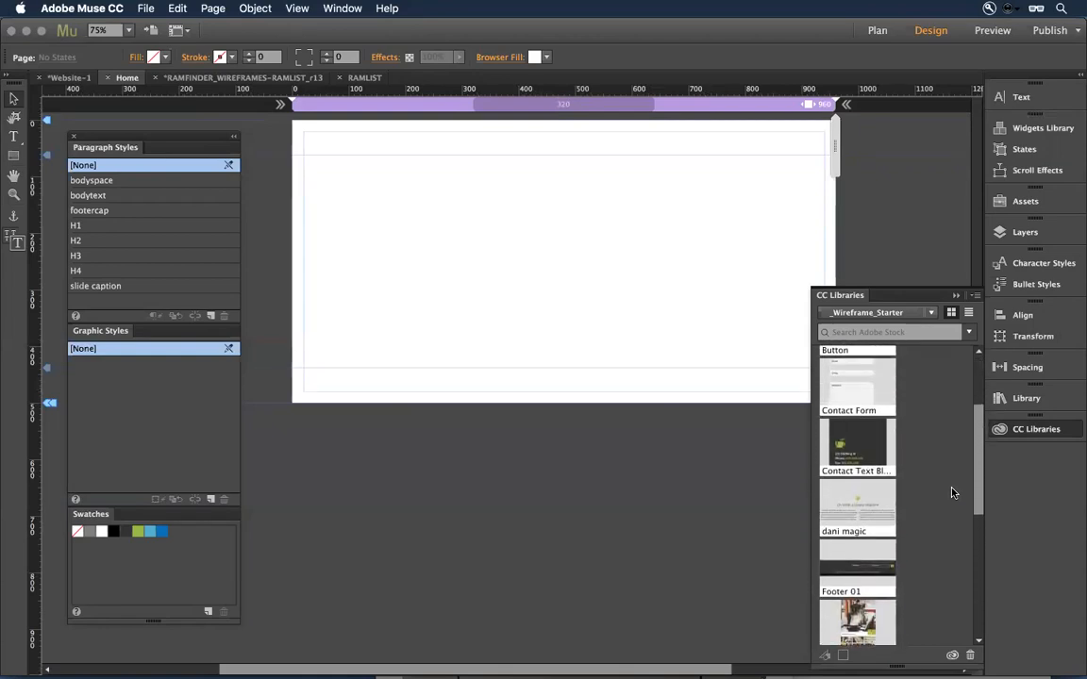
{"action": "left_click", "coordinate": [853, 508]}
{"action": "left_click_drag", "start_coordinate": [853, 509], "coordinate": [538, 246]}
{"action": "left_click_drag", "start_coordinate": [766, 299], "coordinate": [569, 223]}
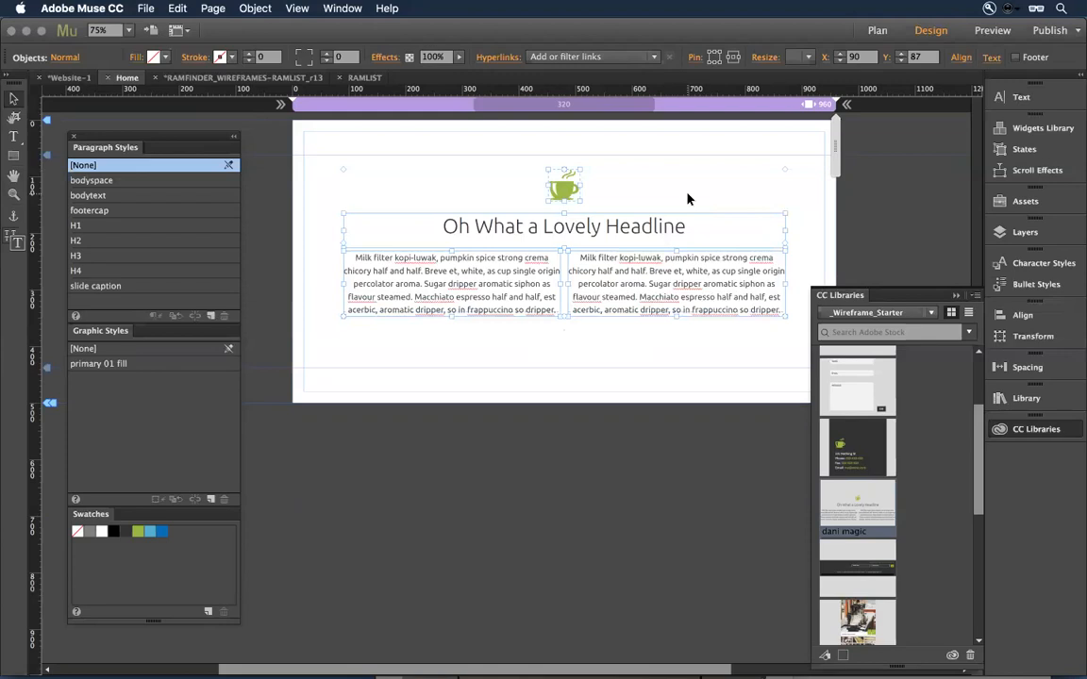
In the site plan, add a child page named test under About Us
{"action": "key", "text": "super+m"}
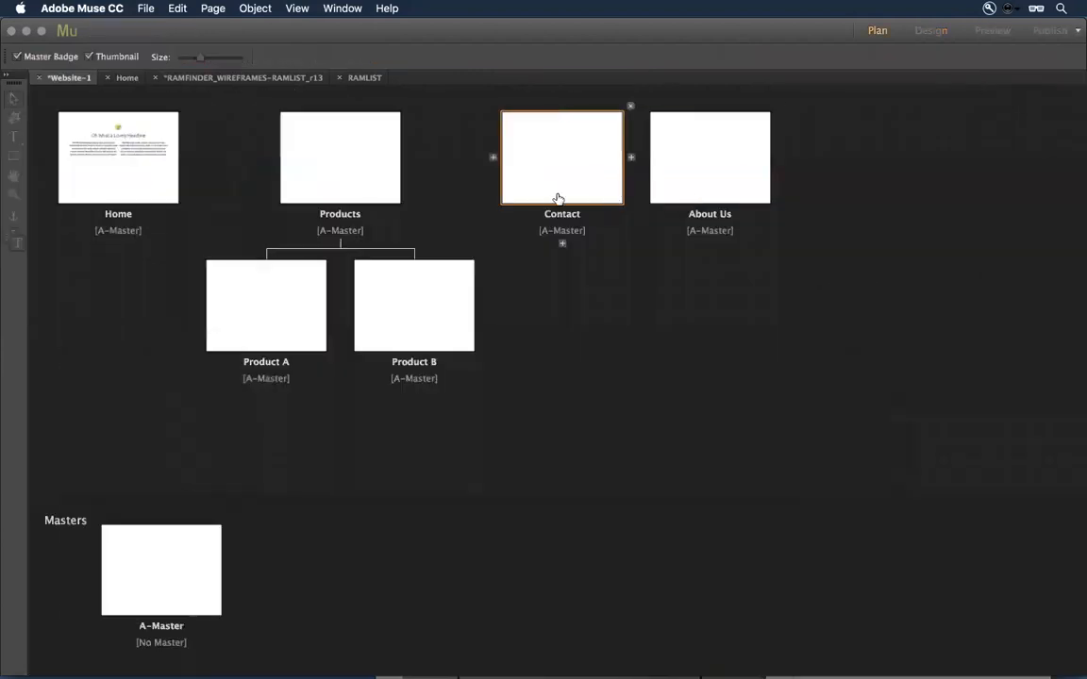
{"action": "mouse_move", "coordinate": [776, 157]}
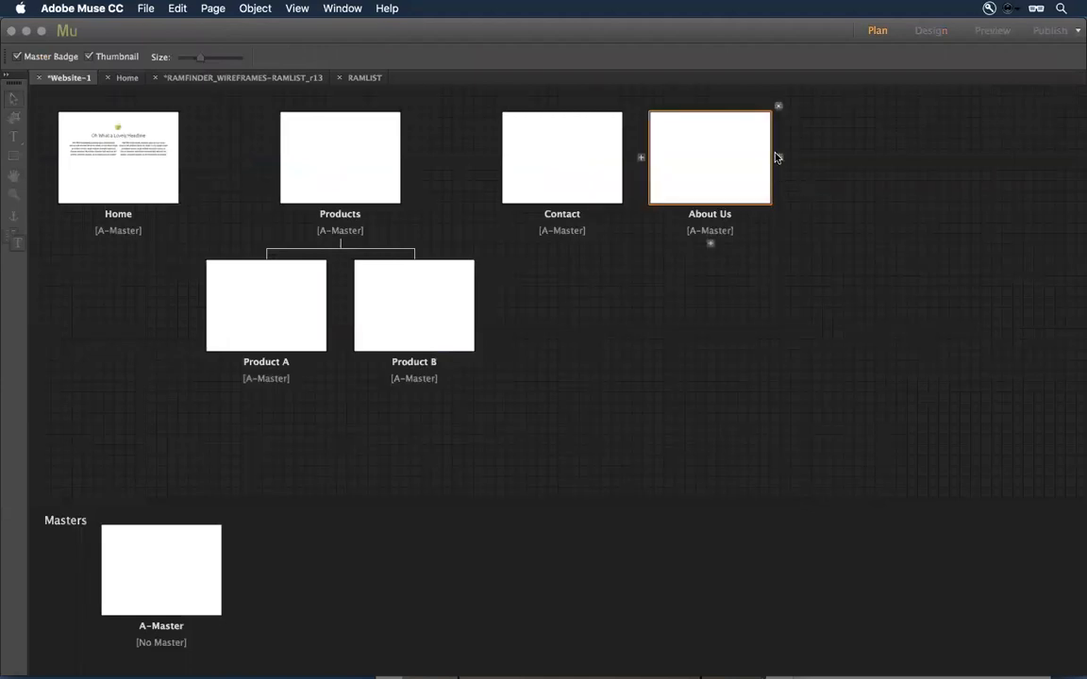
{"action": "left_click", "coordinate": [710, 244]}
{"action": "type", "text": "text"}
{"action": "key", "text": "BackSpace"}
{"action": "key", "text": "BackSpace"}
{"action": "type", "text": "st"}
{"action": "key", "text": "Return"}
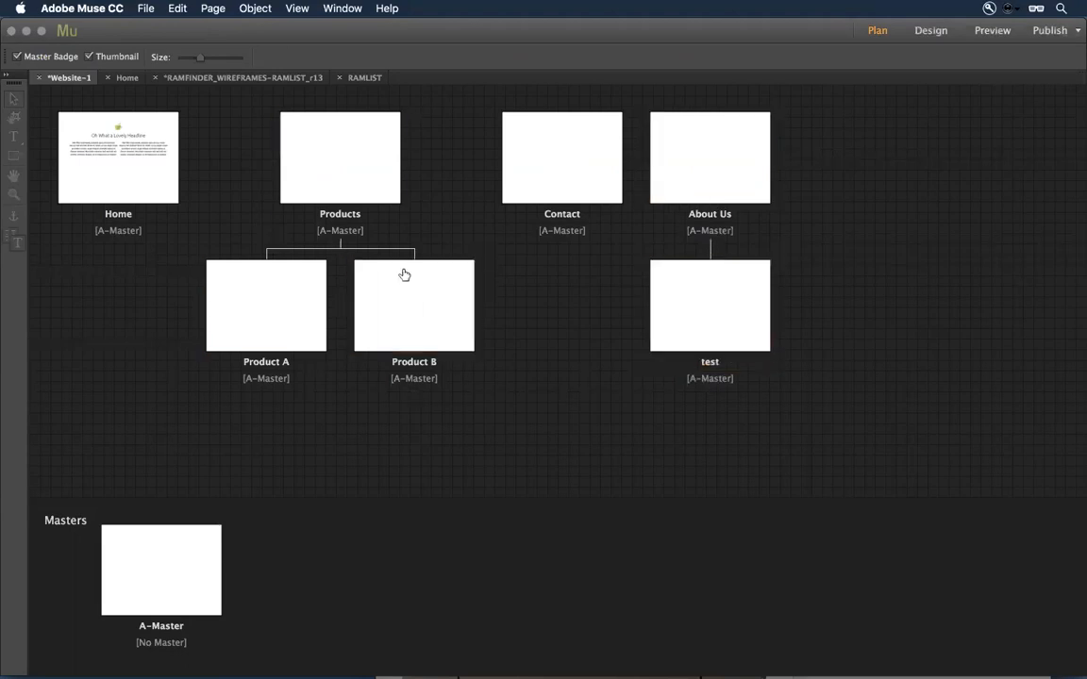
Open the test page and place the dani magic library item on it at about X 114, Y 62
{"action": "double_click", "coordinate": [682, 298]}
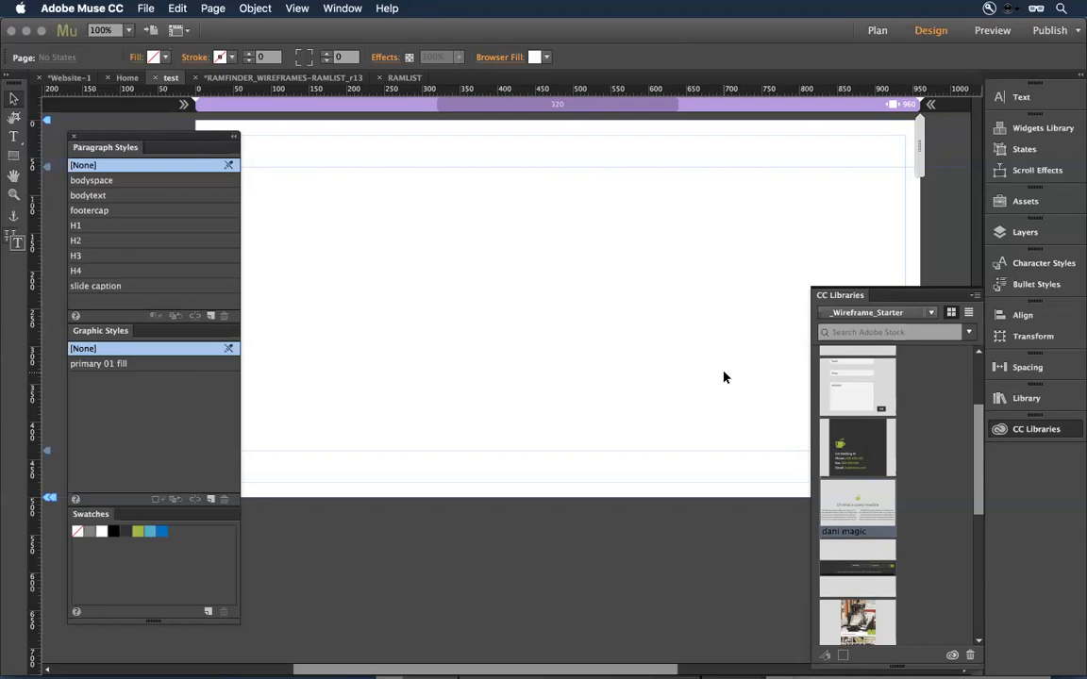
{"action": "left_click_drag", "start_coordinate": [853, 443], "coordinate": [544, 298]}
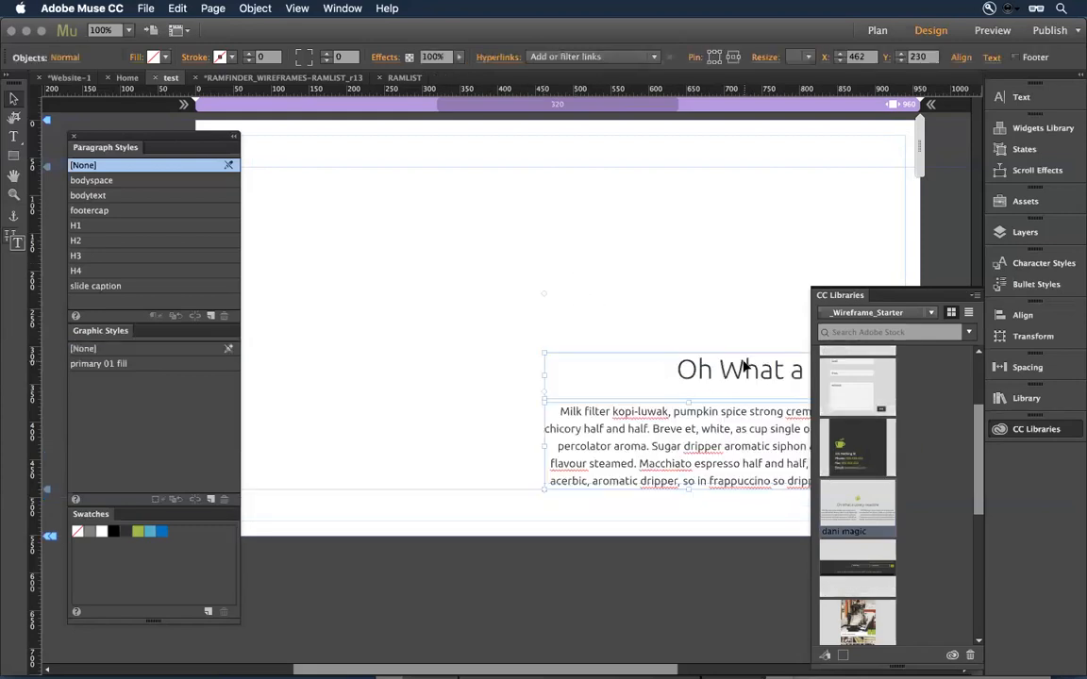
{"action": "left_click_drag", "start_coordinate": [591, 357], "coordinate": [481, 242]}
{"action": "key", "text": "super+minus"}
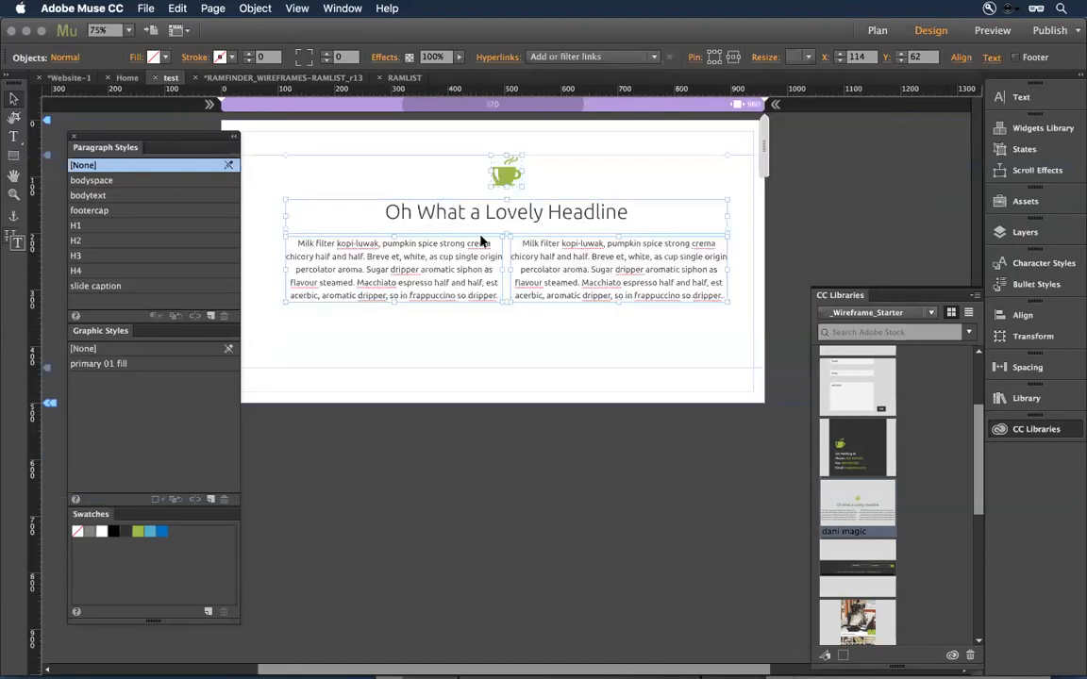
{"action": "left_click", "coordinate": [487, 354]}
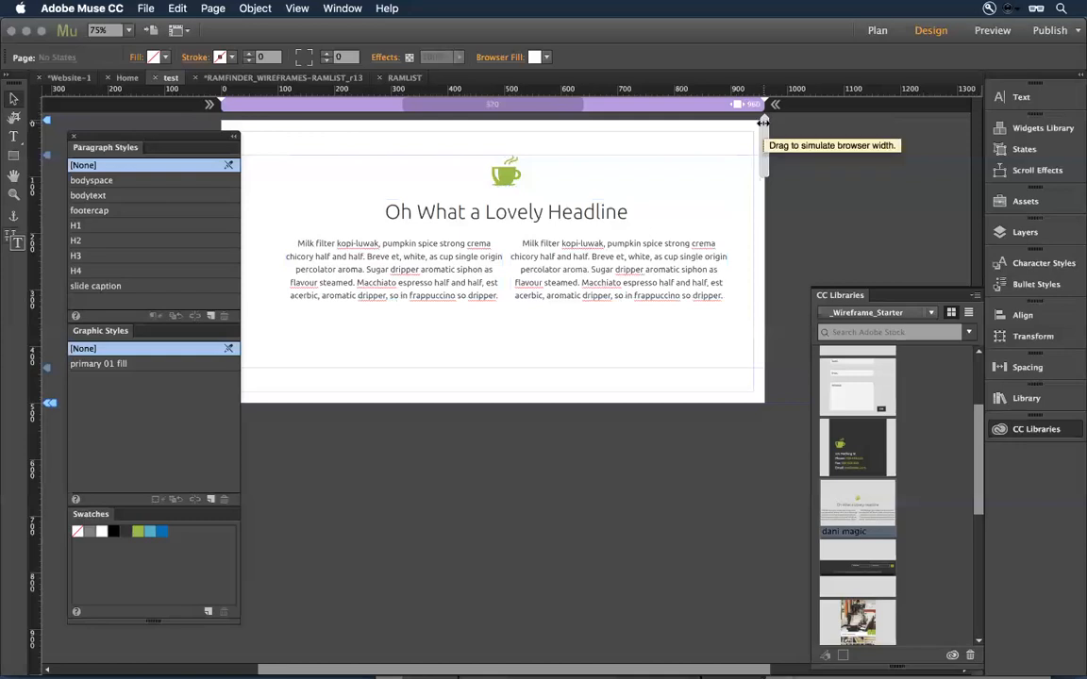
Inspect the styles applied to the cup image, headline and body text, and check the text frames' resize option
{"action": "left_click", "coordinate": [508, 174]}
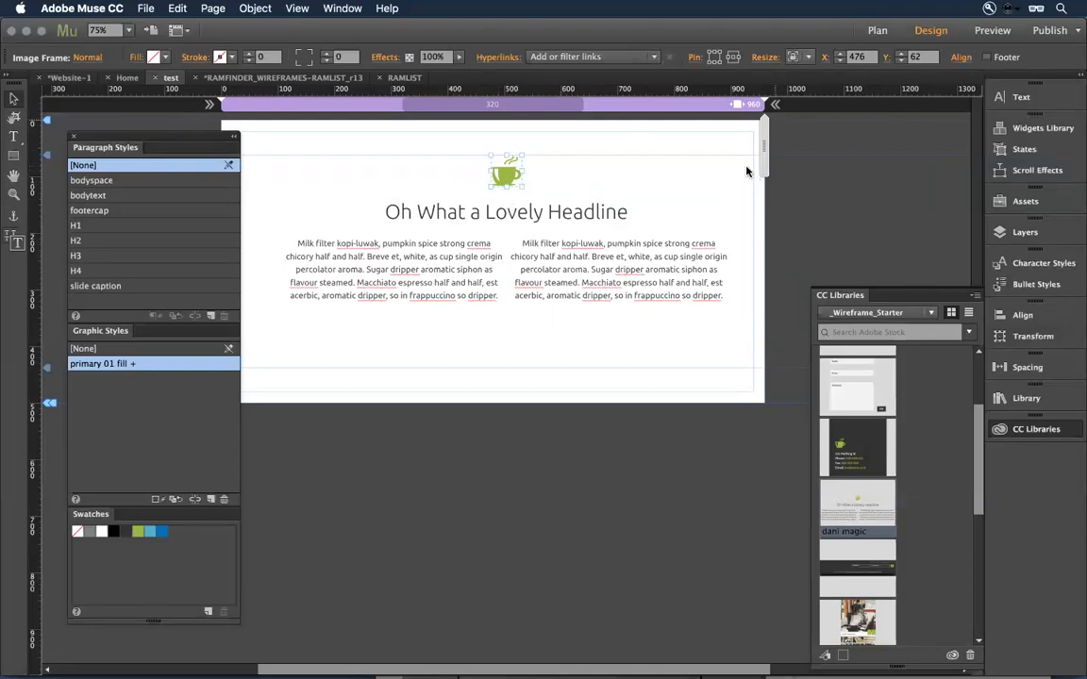
{"action": "left_click", "coordinate": [615, 217]}
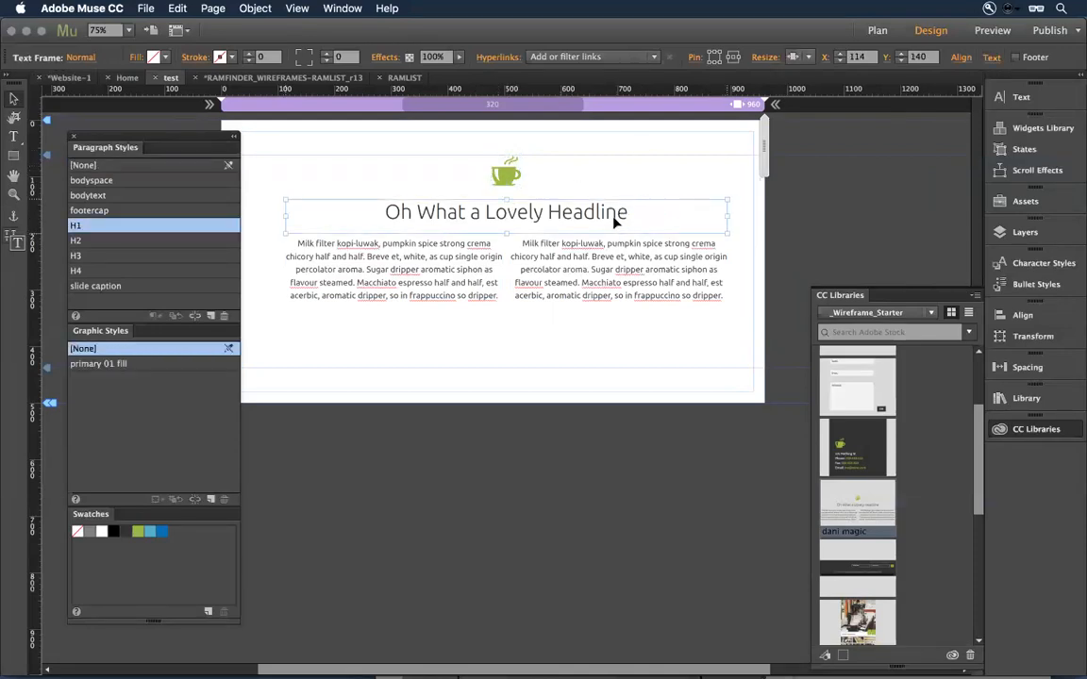
{"action": "left_click", "coordinate": [451, 274]}
{"action": "left_click", "coordinate": [573, 285], "text": "shift"}
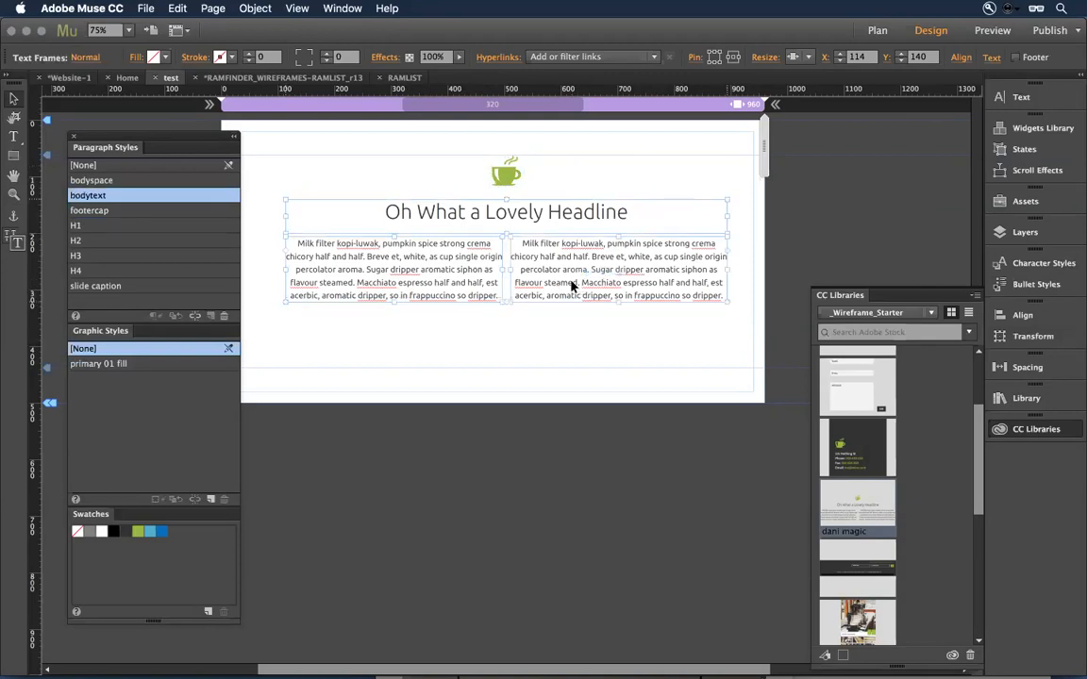
{"action": "left_click", "coordinate": [799, 57]}
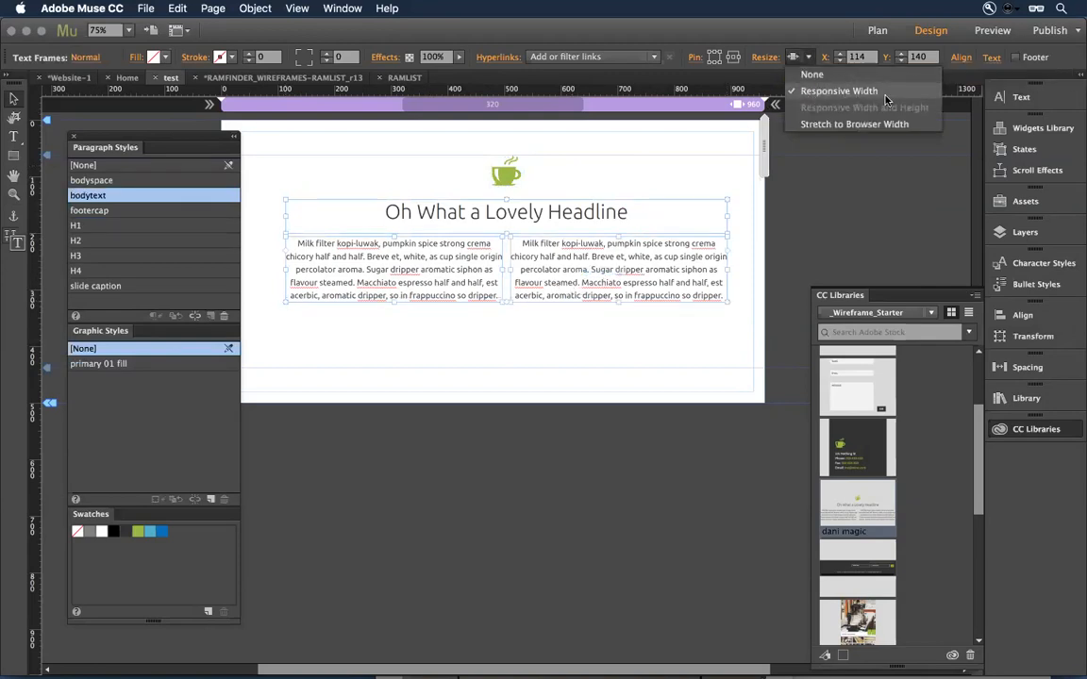
{"action": "left_click", "coordinate": [719, 163]}
Narrow the simulated browser width of the test page and create a breakpoint at 709 px
{"action": "left_click_drag", "start_coordinate": [759, 140], "coordinate": [684, 168]}
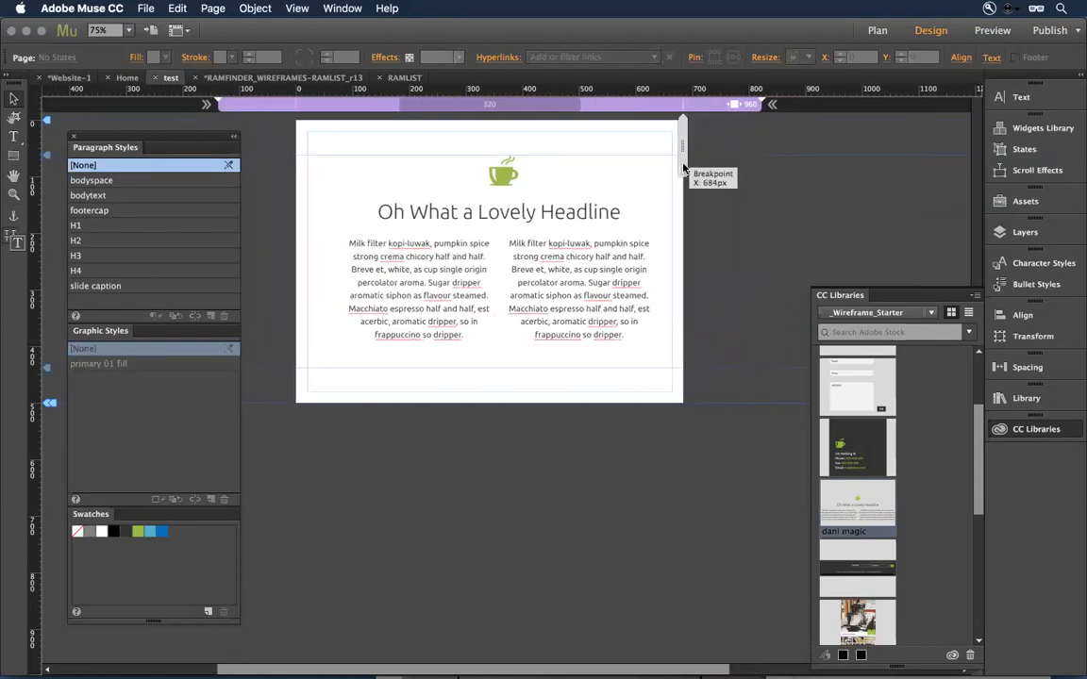
{"action": "left_click_drag", "start_coordinate": [684, 168], "coordinate": [689, 164]}
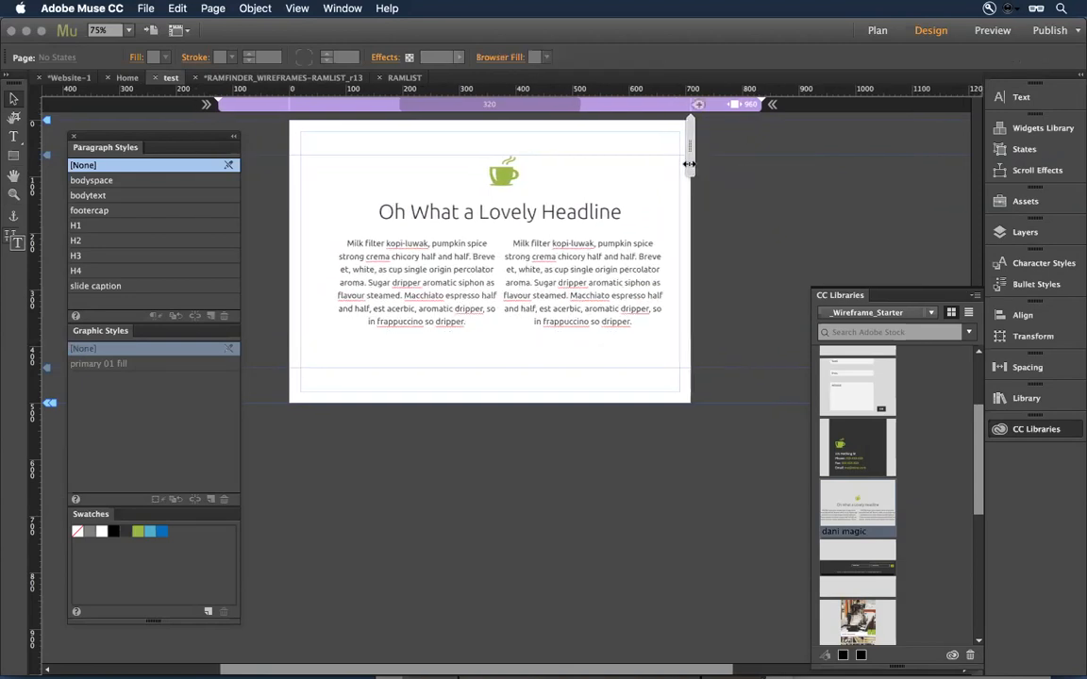
{"action": "left_click", "coordinate": [701, 110]}
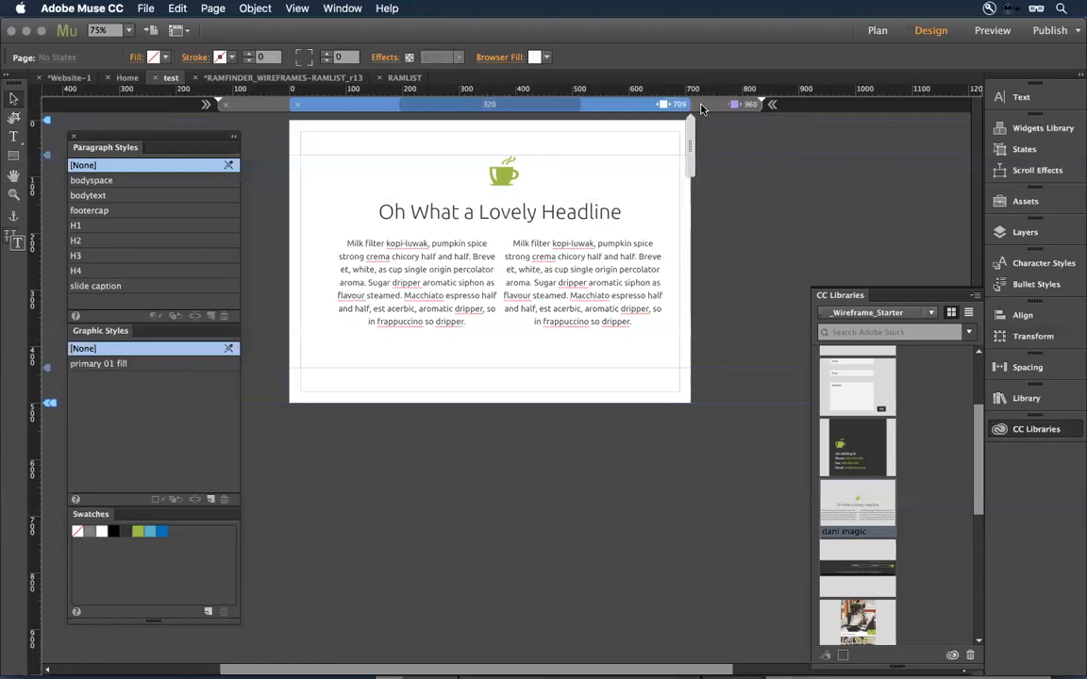
Left-align both body text columns at the 709 px breakpoint and compare the result with the 960 px layout
{"action": "left_click", "coordinate": [431, 265]}
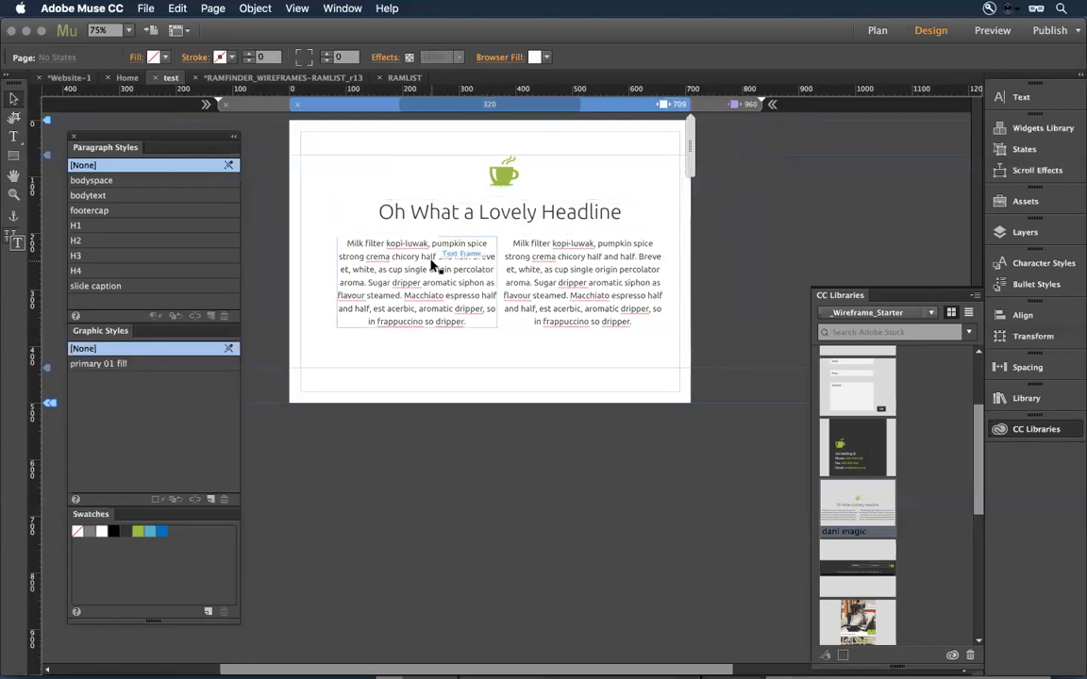
{"action": "left_click", "coordinate": [568, 272], "text": "shift"}
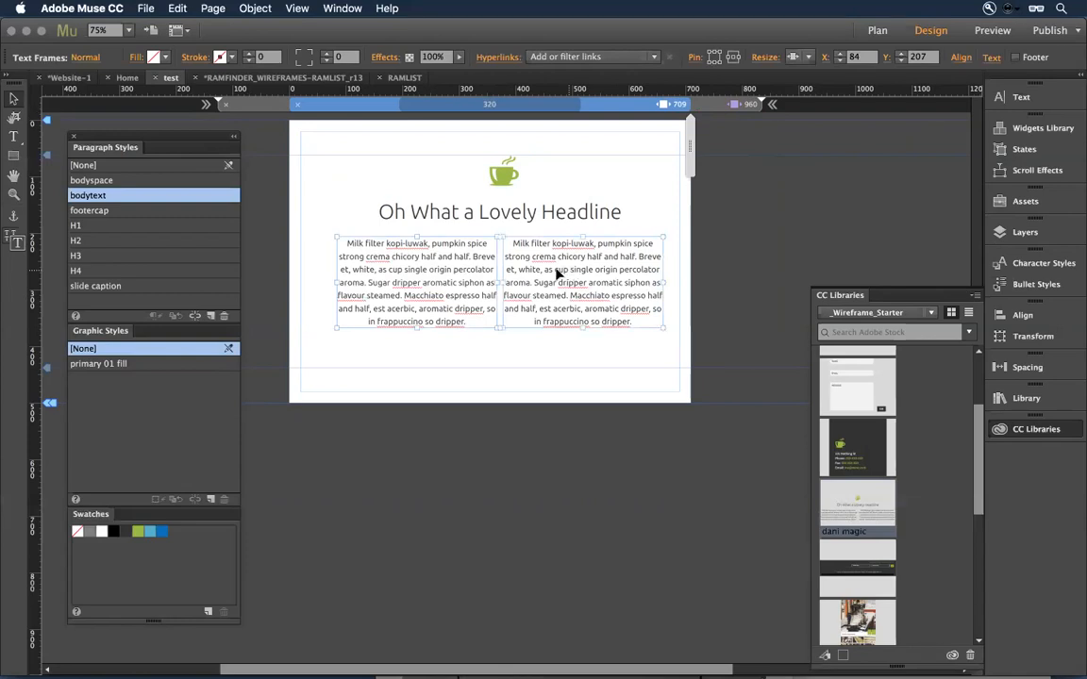
{"action": "left_click", "coordinate": [17, 244]}
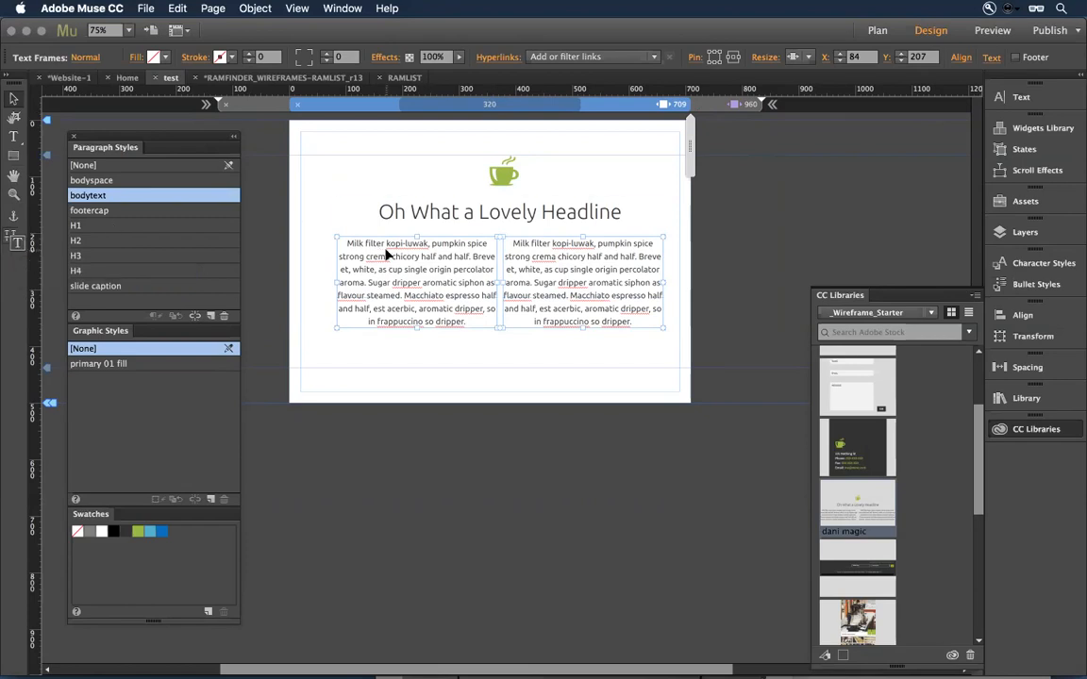
{"action": "key", "text": "super+shift+l"}
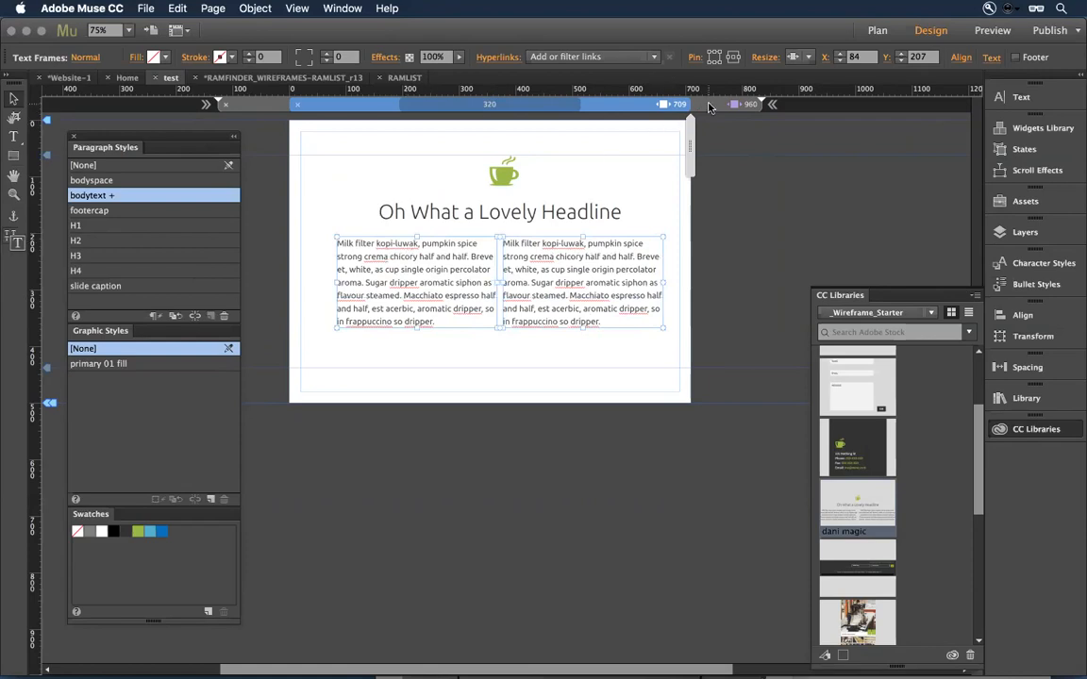
{"action": "left_click", "coordinate": [709, 107]}
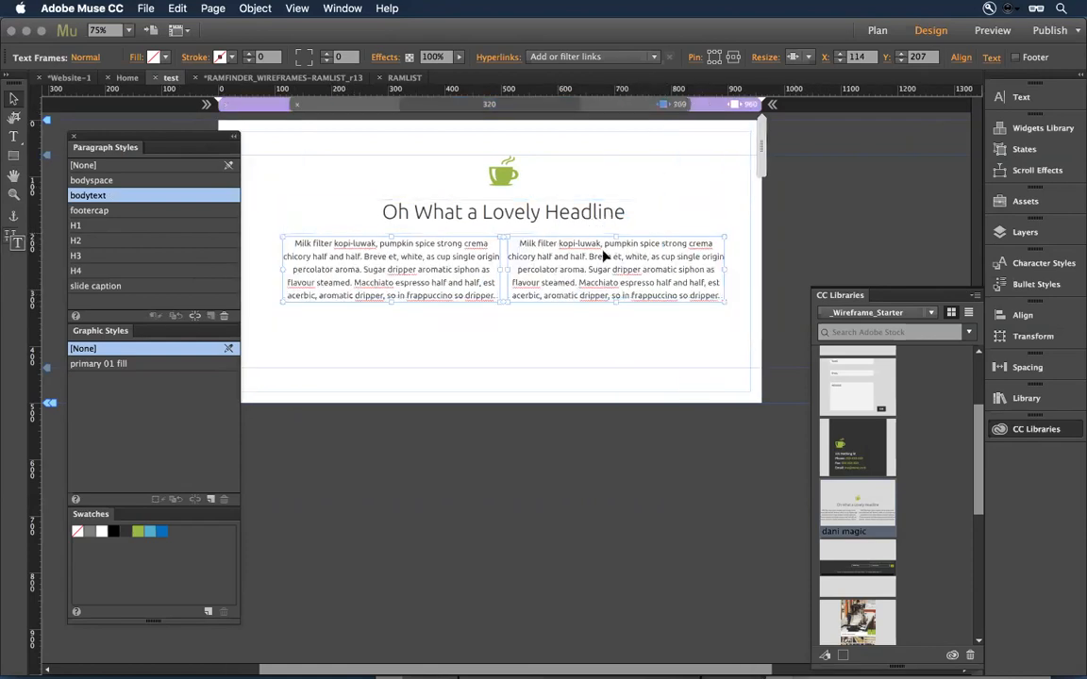
{"action": "left_click", "coordinate": [632, 106]}
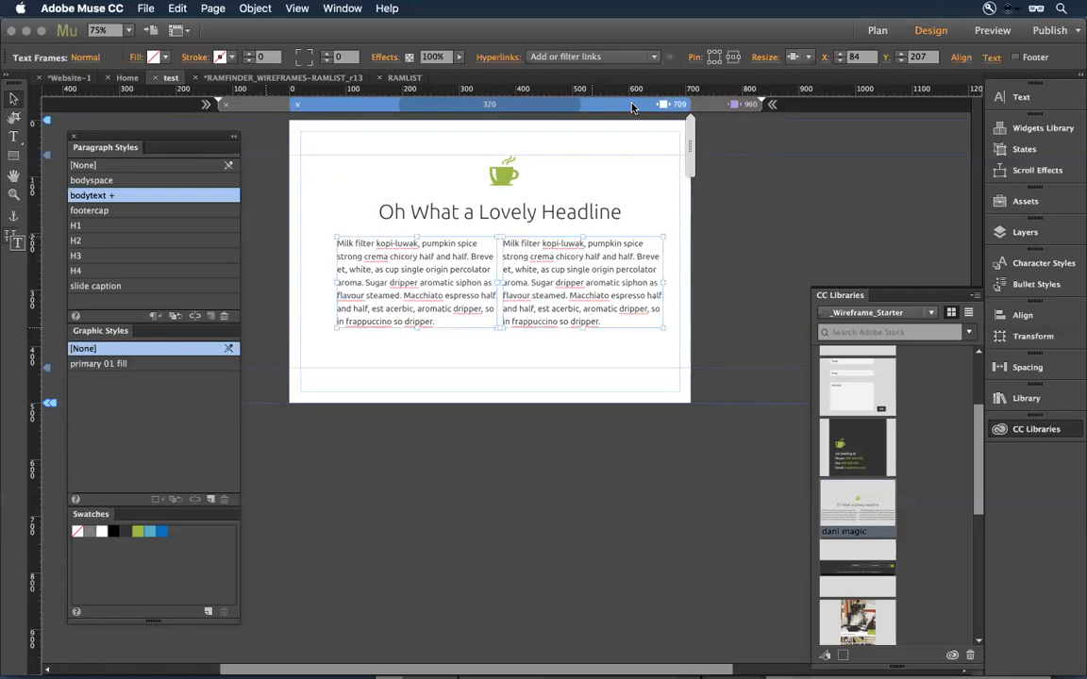
Create a breakpoint at 542 px and stack the second text column beneath the first at about X 64, Y 445
{"action": "mouse_move", "coordinate": [690, 146]}
{"action": "left_mouse_down"}
{"action": "mouse_move", "coordinate": [735, 149]}
{"action": "mouse_move", "coordinate": [643, 158]}
{"action": "left_mouse_up"}
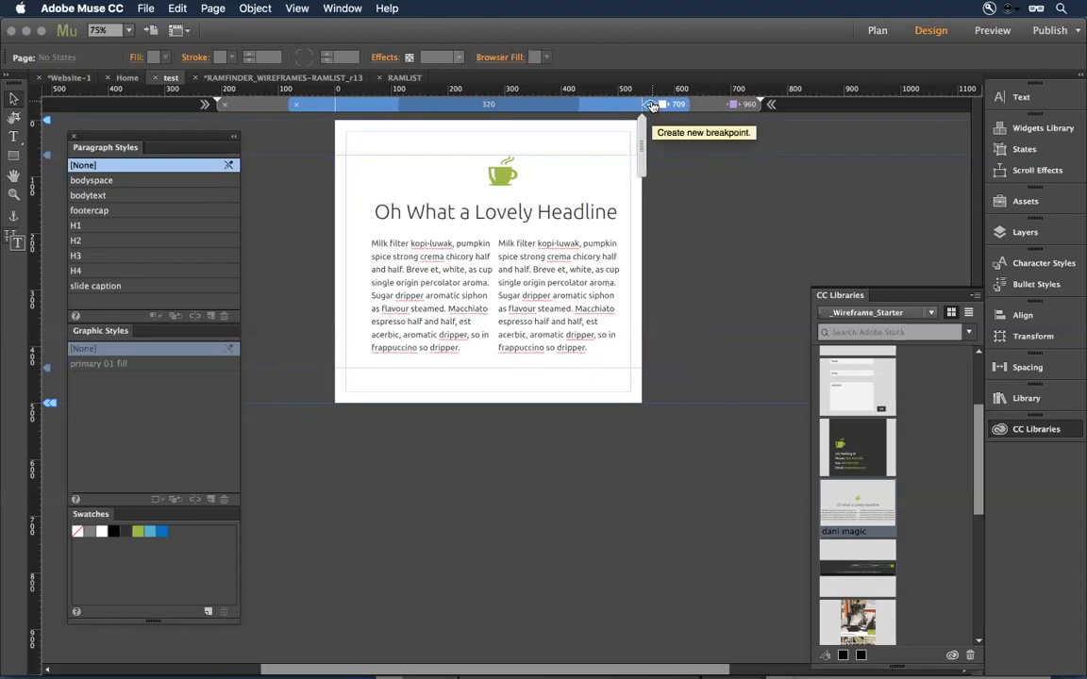
{"action": "left_click", "coordinate": [651, 104]}
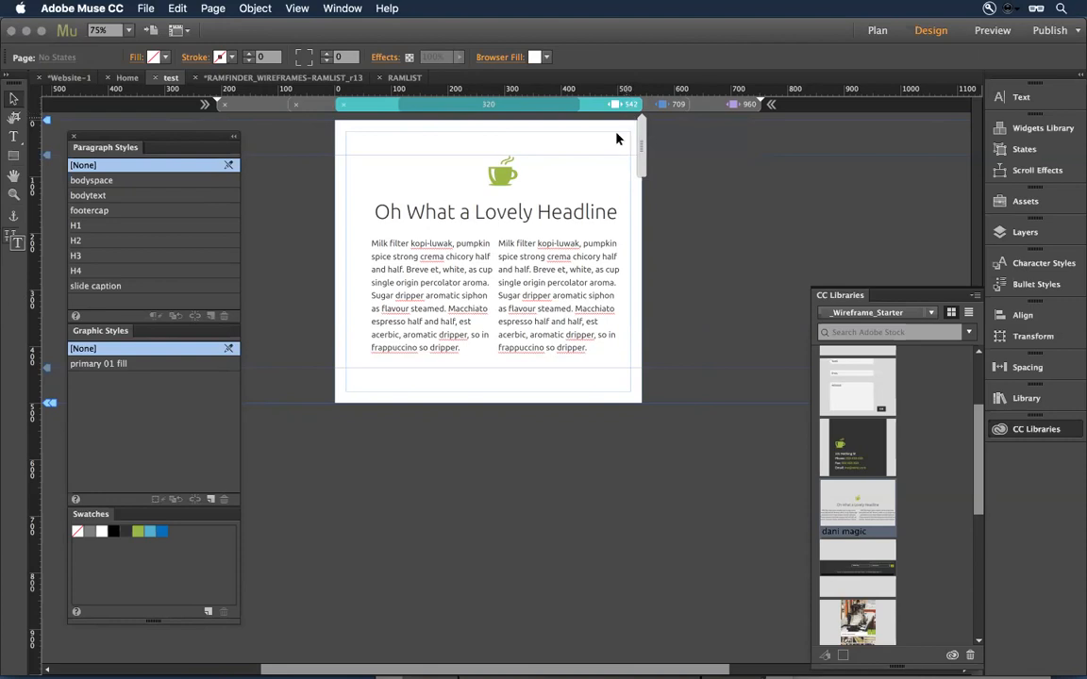
{"action": "left_click", "coordinate": [560, 272]}
{"action": "left_click_drag", "start_coordinate": [560, 272], "coordinate": [547, 406]}
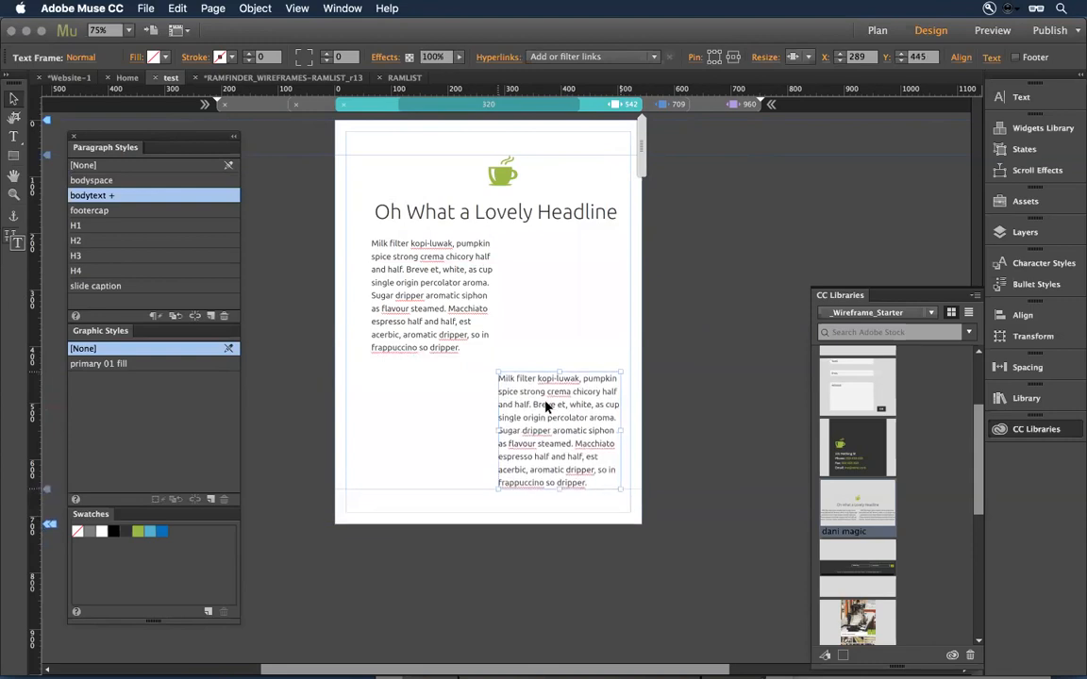
{"action": "left_click", "coordinate": [426, 307], "text": "shift"}
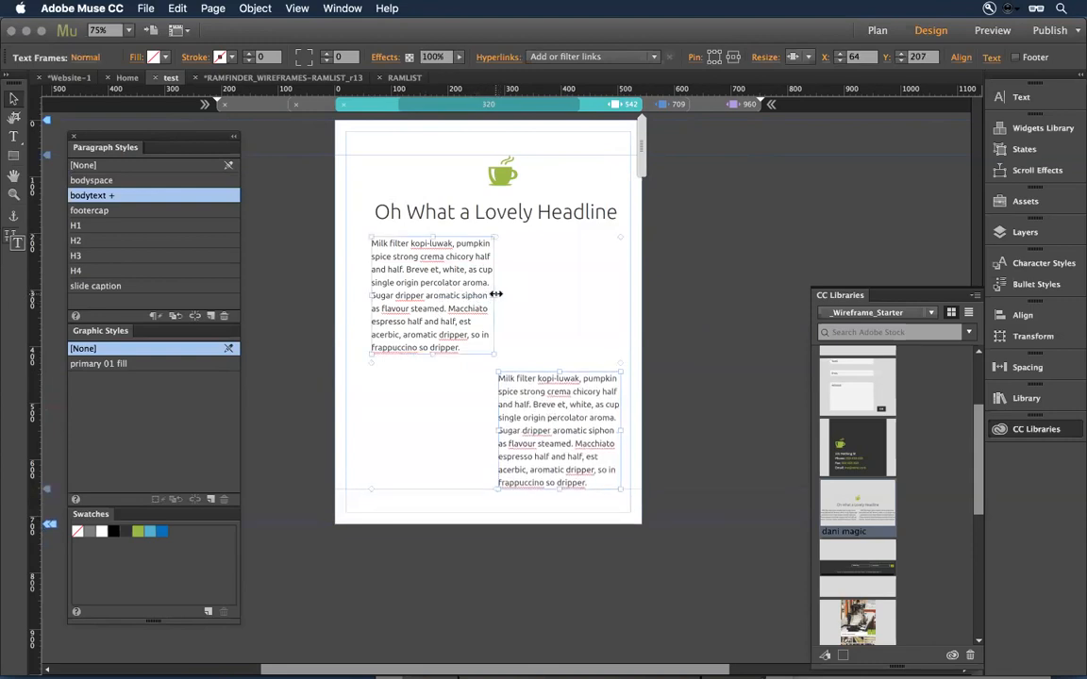
{"action": "left_click", "coordinate": [577, 301]}
{"action": "left_click", "coordinate": [562, 415]}
{"action": "left_click_drag", "start_coordinate": [562, 415], "coordinate": [426, 380]}
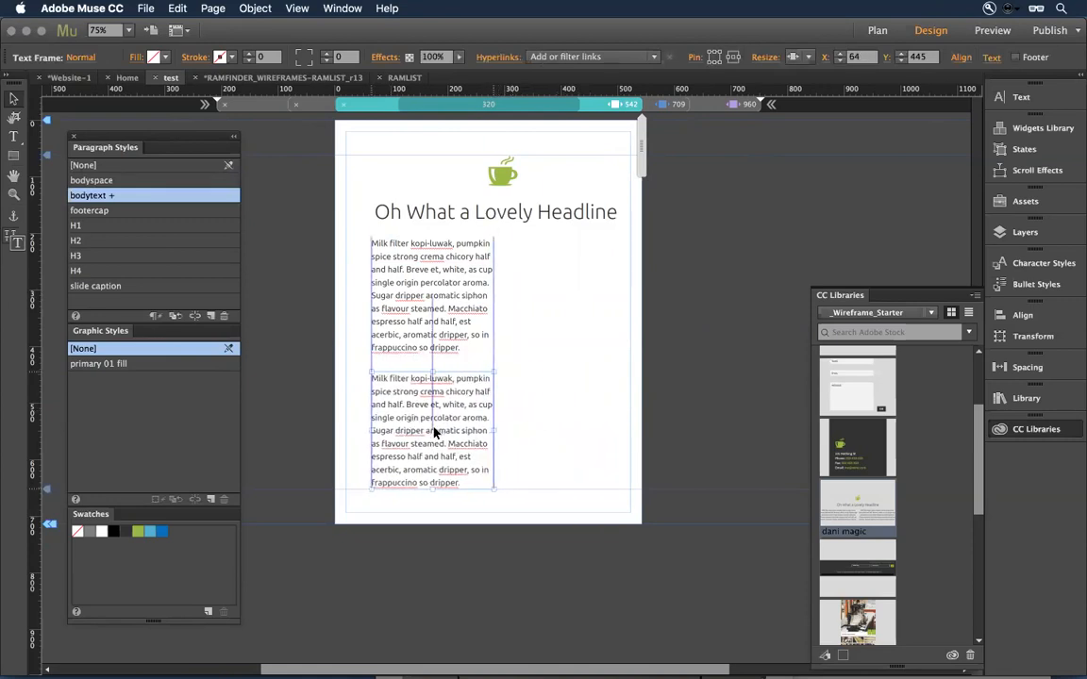
Widen both stacked text frames to nearly the headline's width and move the lower frame up closer to the first
{"action": "left_click", "coordinate": [422, 297], "text": "shift"}
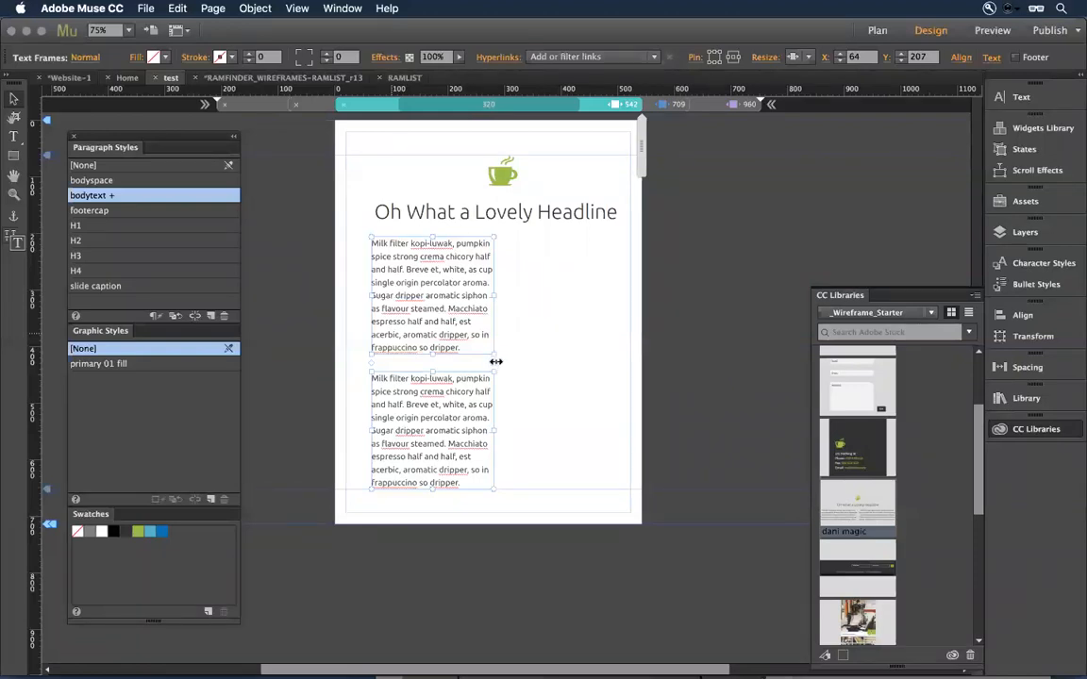
{"action": "left_click_drag", "start_coordinate": [494, 361], "coordinate": [604, 346]}
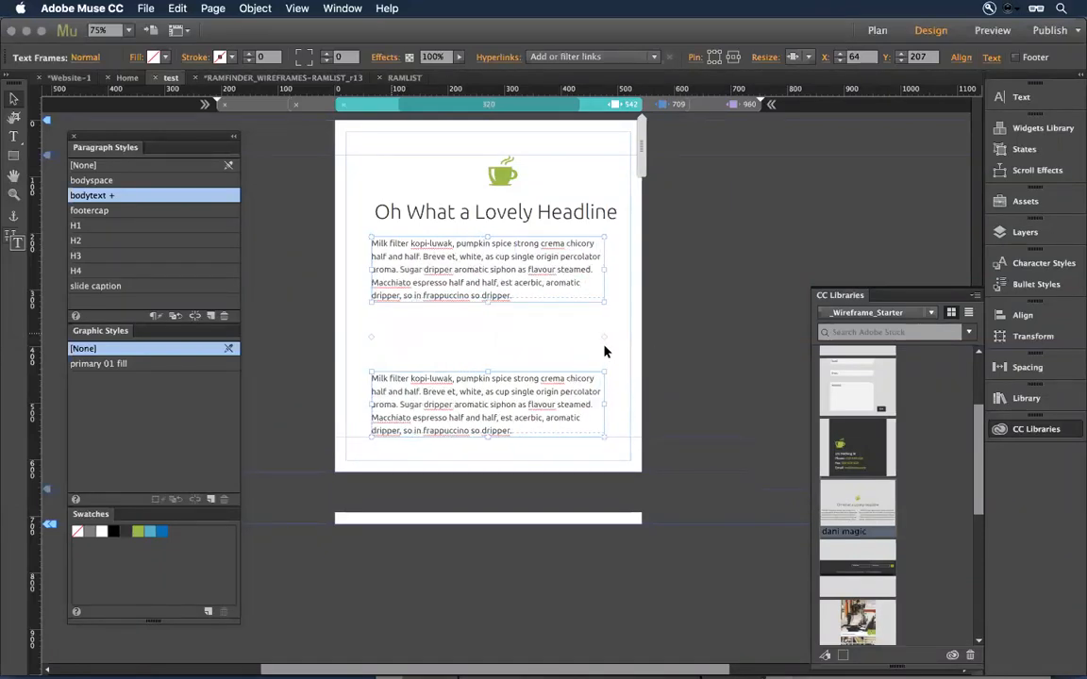
{"action": "left_click", "coordinate": [500, 347]}
{"action": "left_click", "coordinate": [501, 389]}
{"action": "left_click_drag", "start_coordinate": [501, 394], "coordinate": [497, 364]}
Increase the text size of both body frames by two steps and move the lower frame down to about Y 405
{"action": "left_click", "coordinate": [473, 262], "text": "shift"}
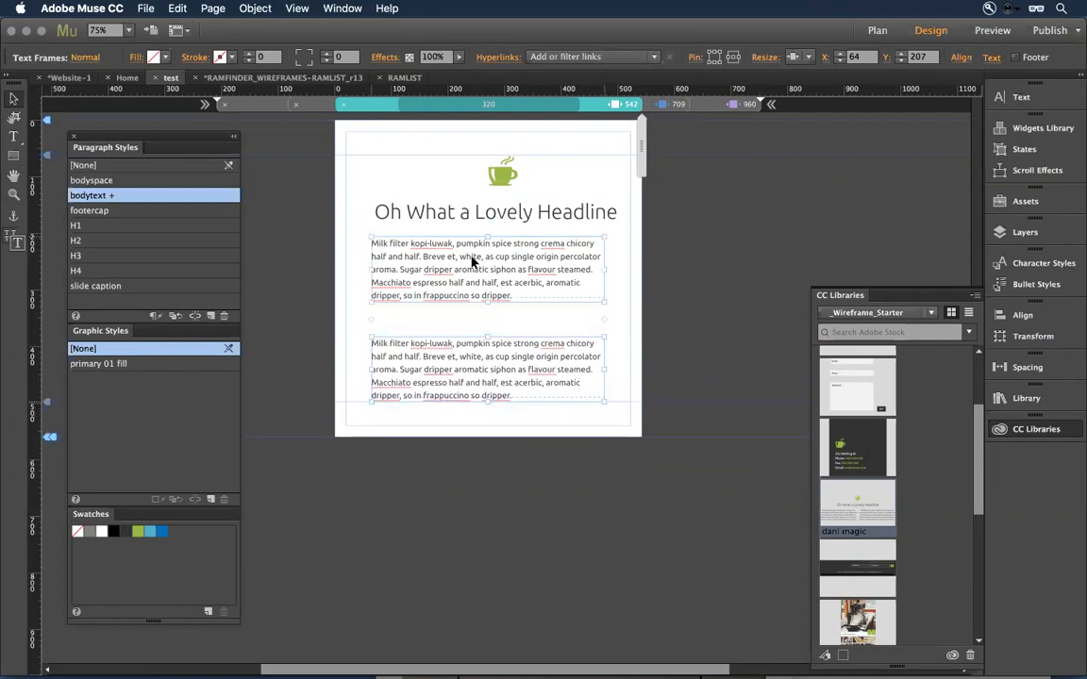
{"action": "key", "text": "super+shift+period"}
{"action": "key", "text": "super+shift+period"}
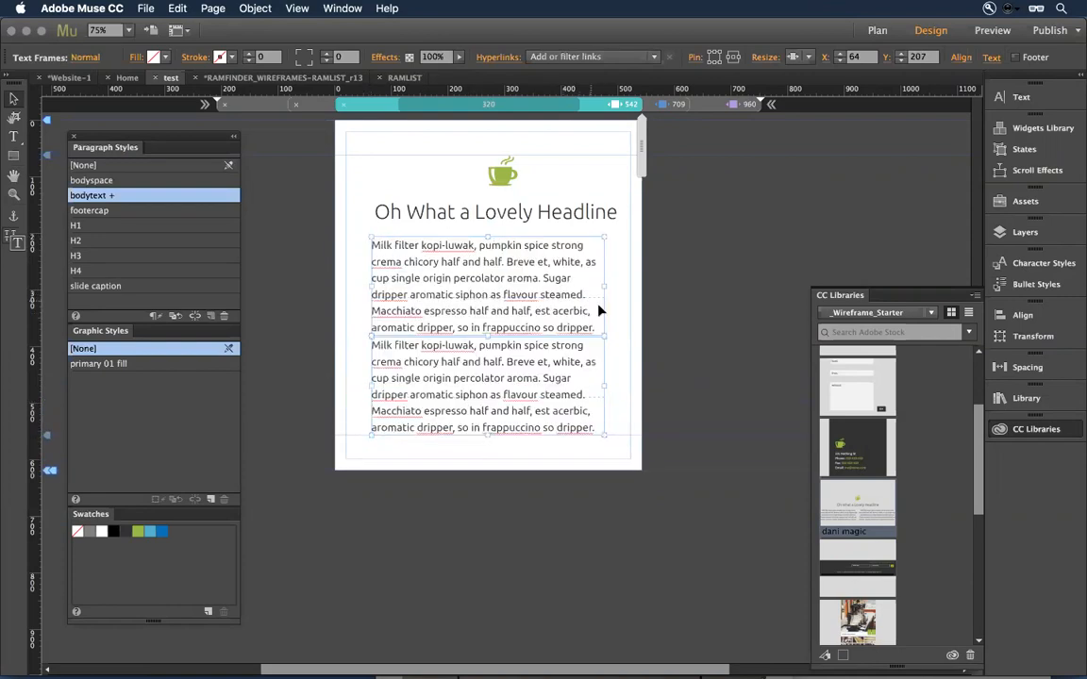
{"action": "left_click", "coordinate": [625, 320]}
{"action": "left_click", "coordinate": [472, 366]}
{"action": "left_click_drag", "start_coordinate": [521, 411], "coordinate": [519, 419]}
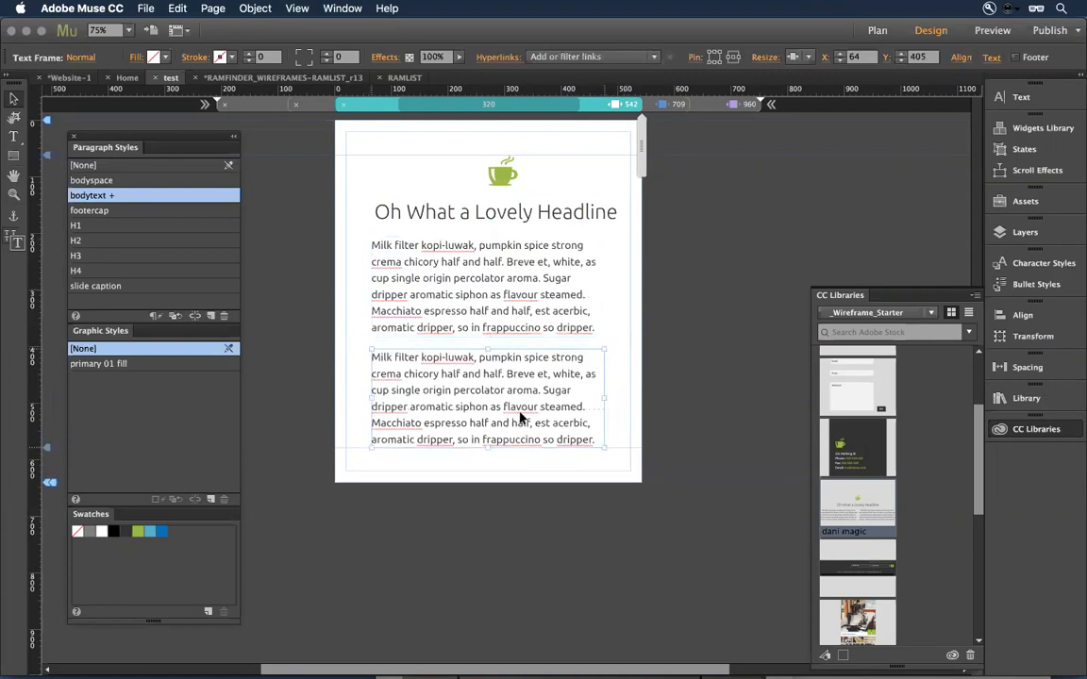
Compare the page layout across the 709, 960 and 542 px breakpoints, including the cup icon and headline
{"action": "left_click", "coordinate": [615, 347]}
{"action": "left_click", "coordinate": [654, 104]}
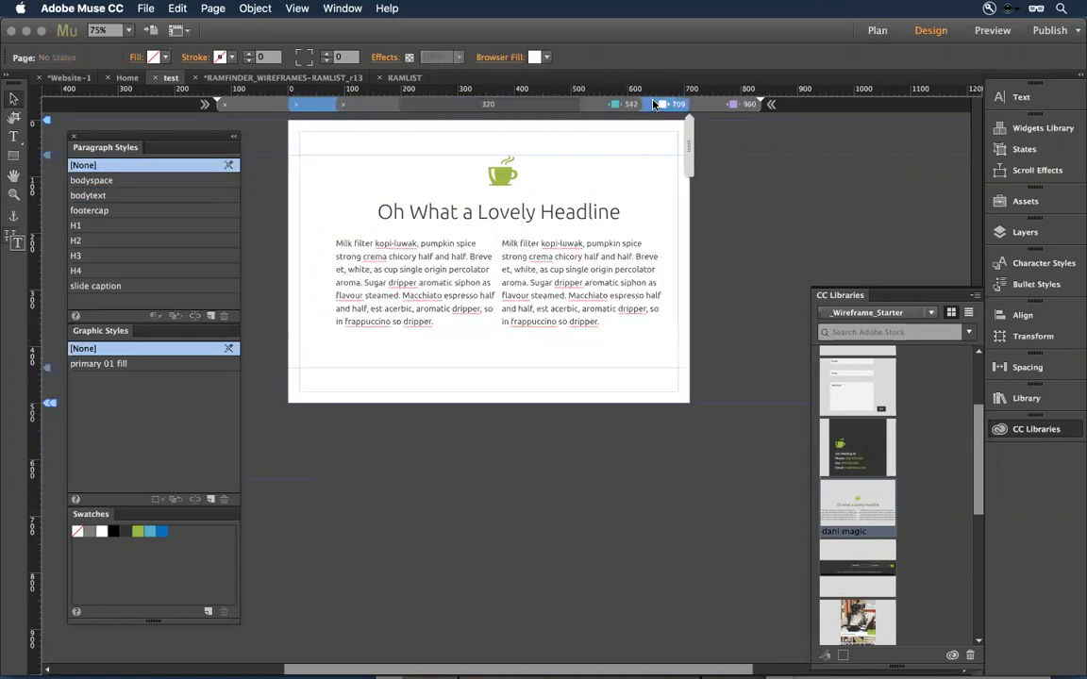
{"action": "left_click", "coordinate": [702, 103]}
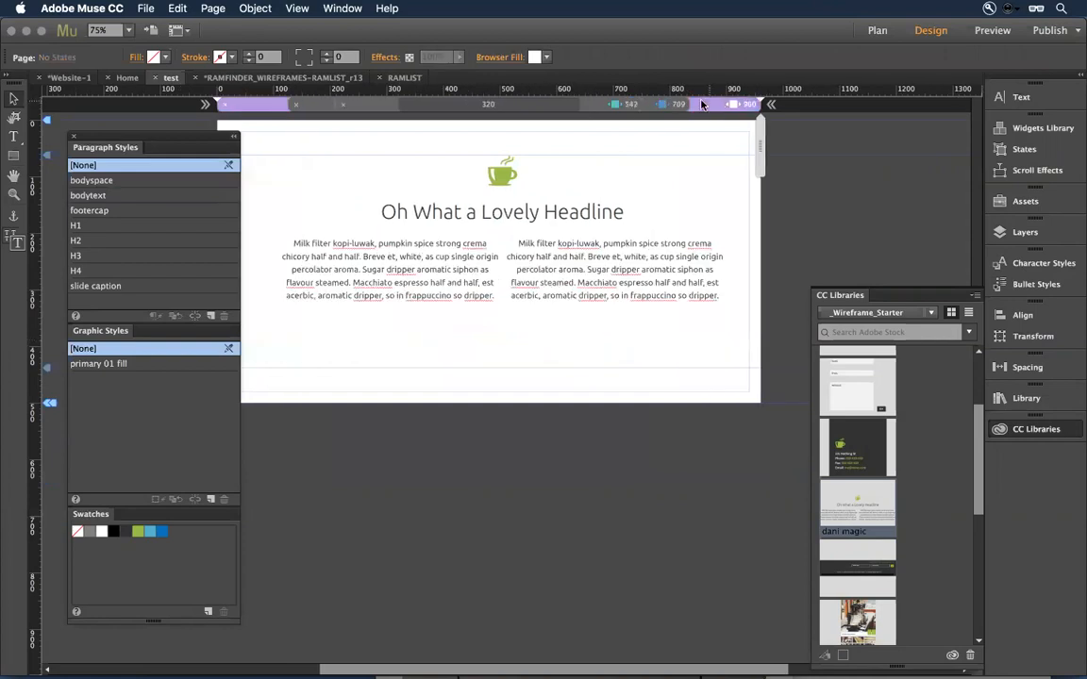
{"action": "left_click", "coordinate": [660, 104]}
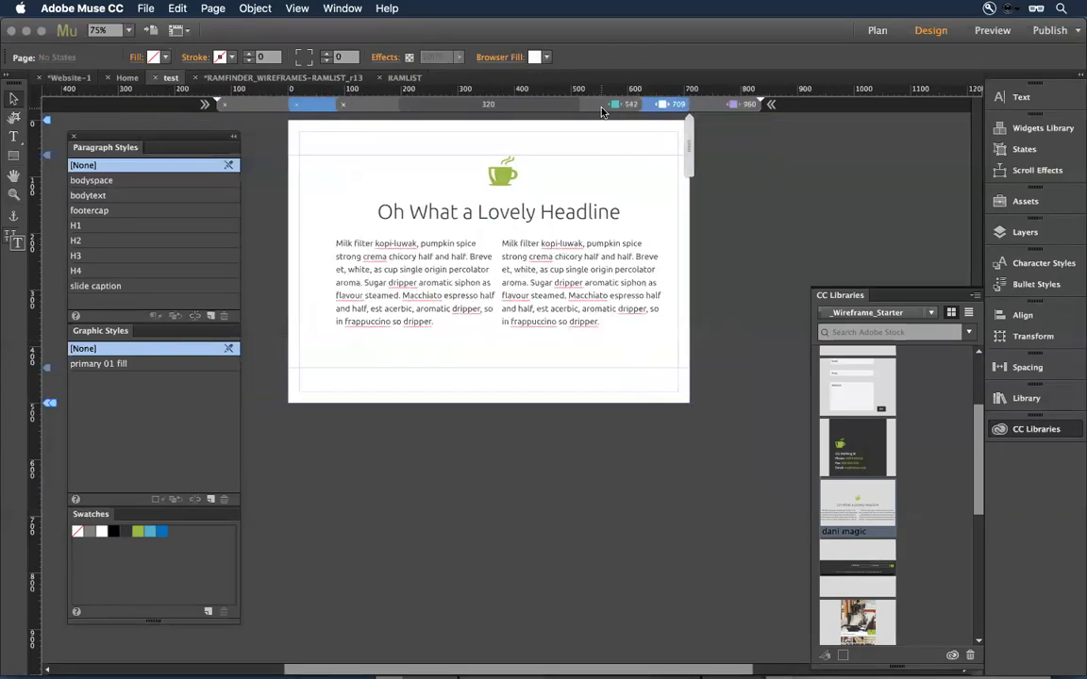
{"action": "left_click", "coordinate": [601, 106]}
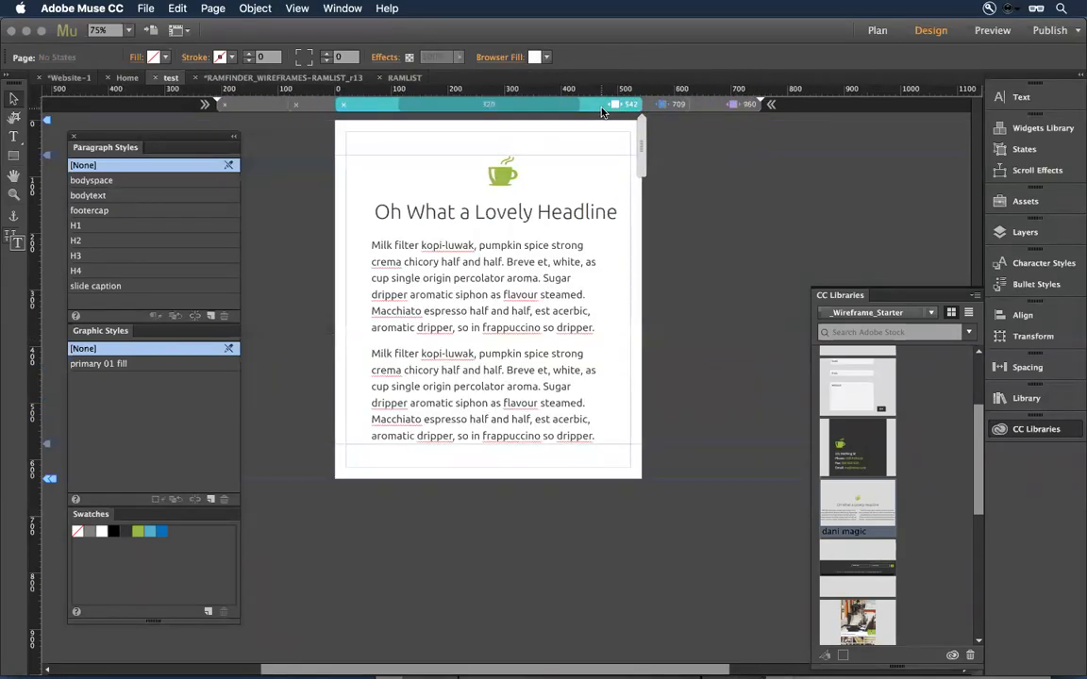
{"action": "left_click", "coordinate": [502, 171]}
{"action": "left_click", "coordinate": [492, 216]}
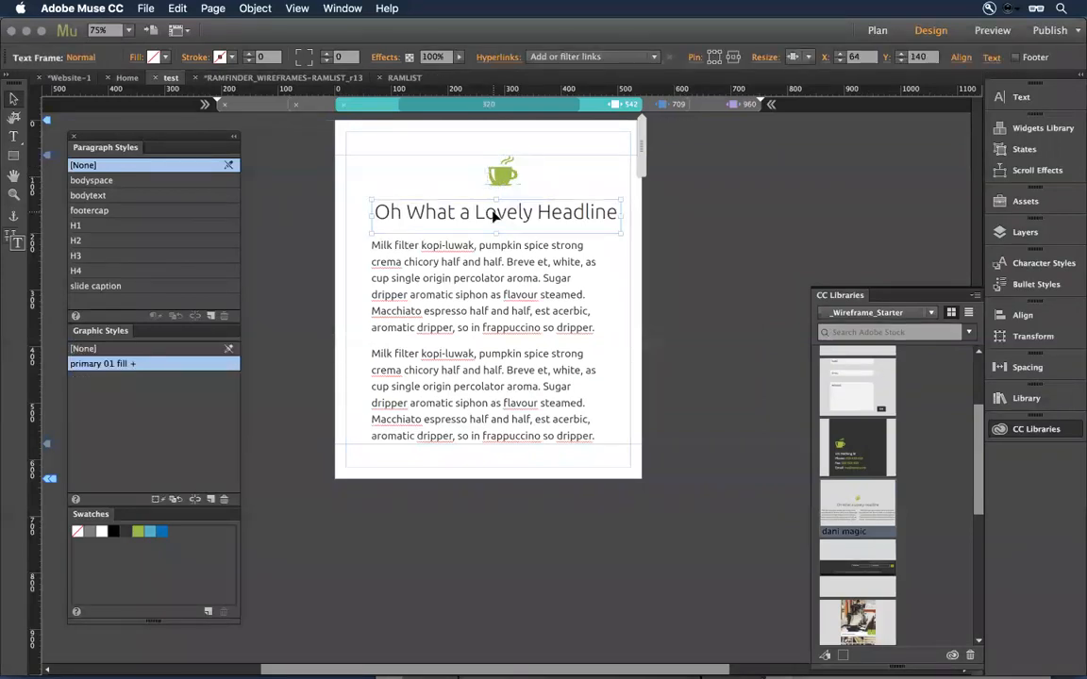
{"action": "left_click", "coordinate": [718, 104]}
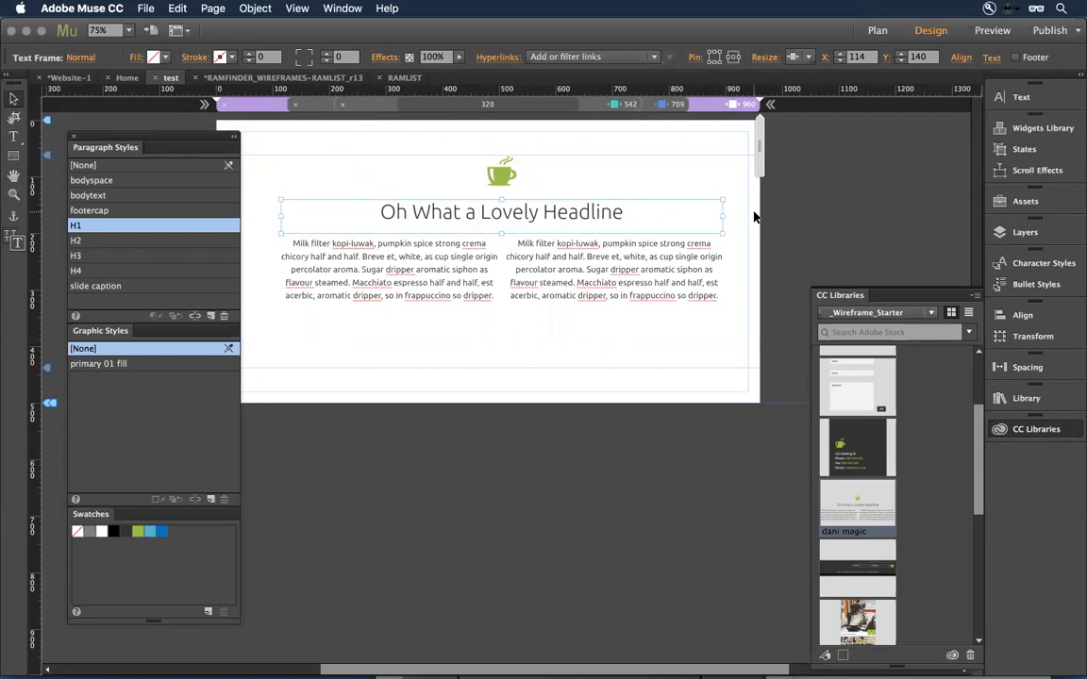
Copy the cup icon from the 960 px layout, paste it into the About Us page with its breakpoints created, and delete the pasted icon
{"action": "left_click", "coordinate": [507, 173]}
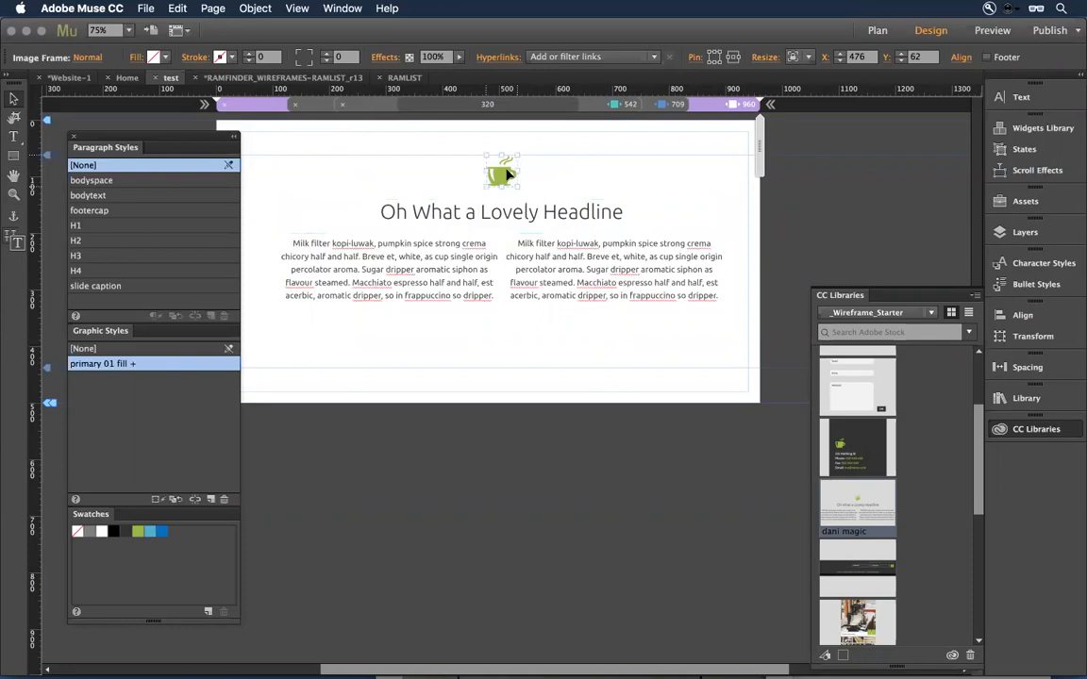
{"action": "right_click", "coordinate": [506, 174]}
{"action": "left_click", "coordinate": [478, 192]}
{"action": "key", "text": "super+m"}
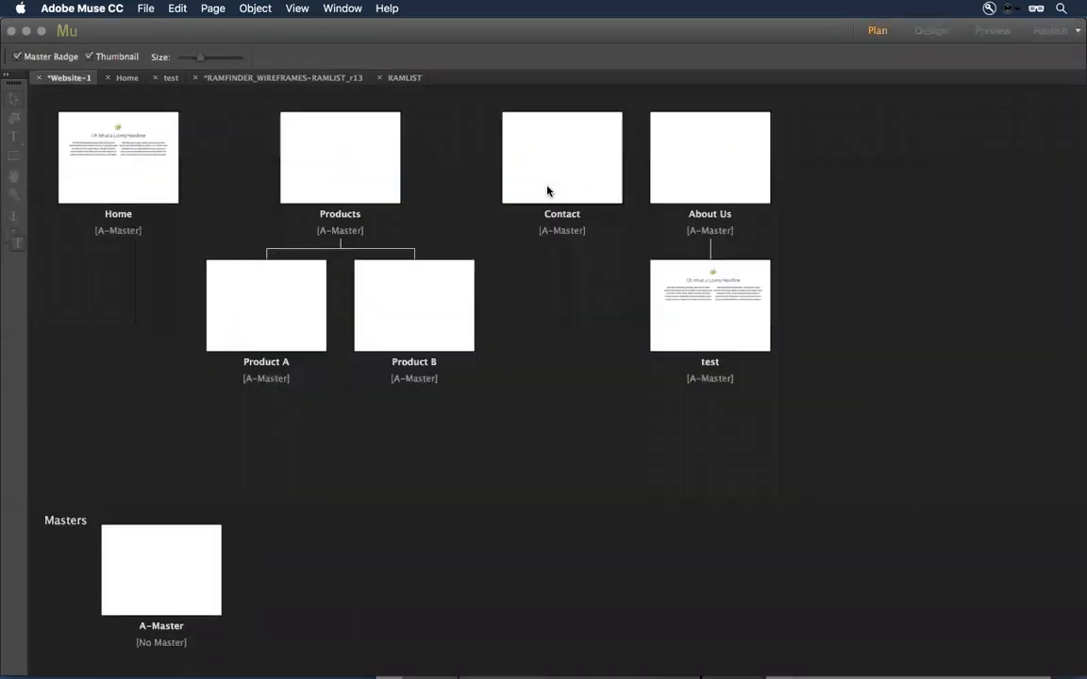
{"action": "double_click", "coordinate": [707, 155]}
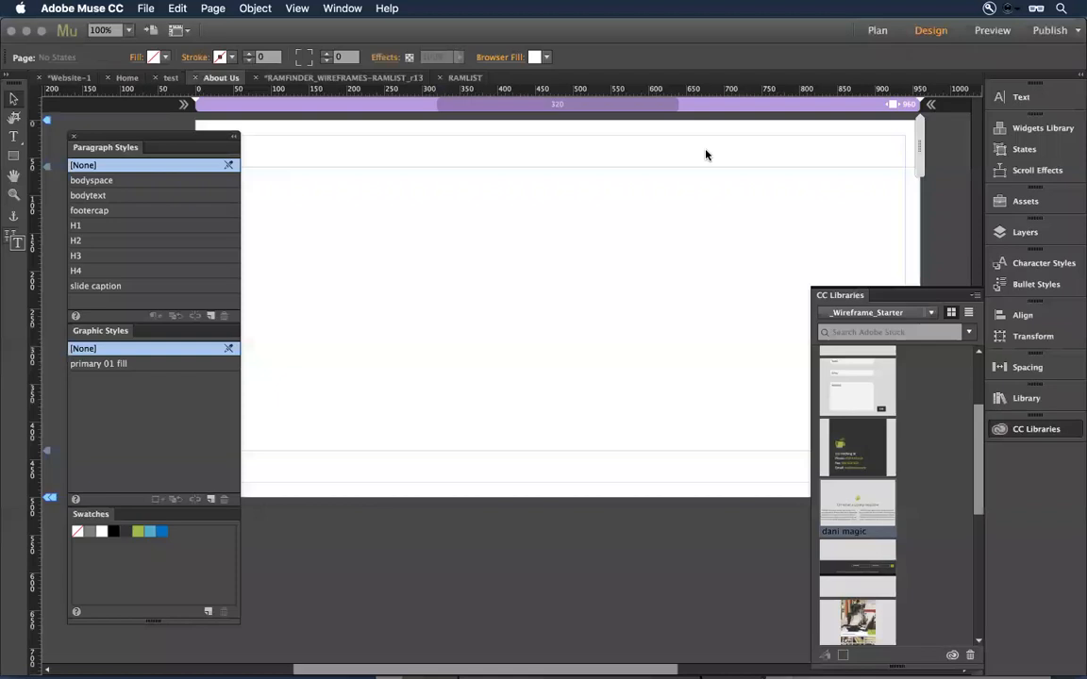
{"action": "left_click", "coordinate": [177, 8]}
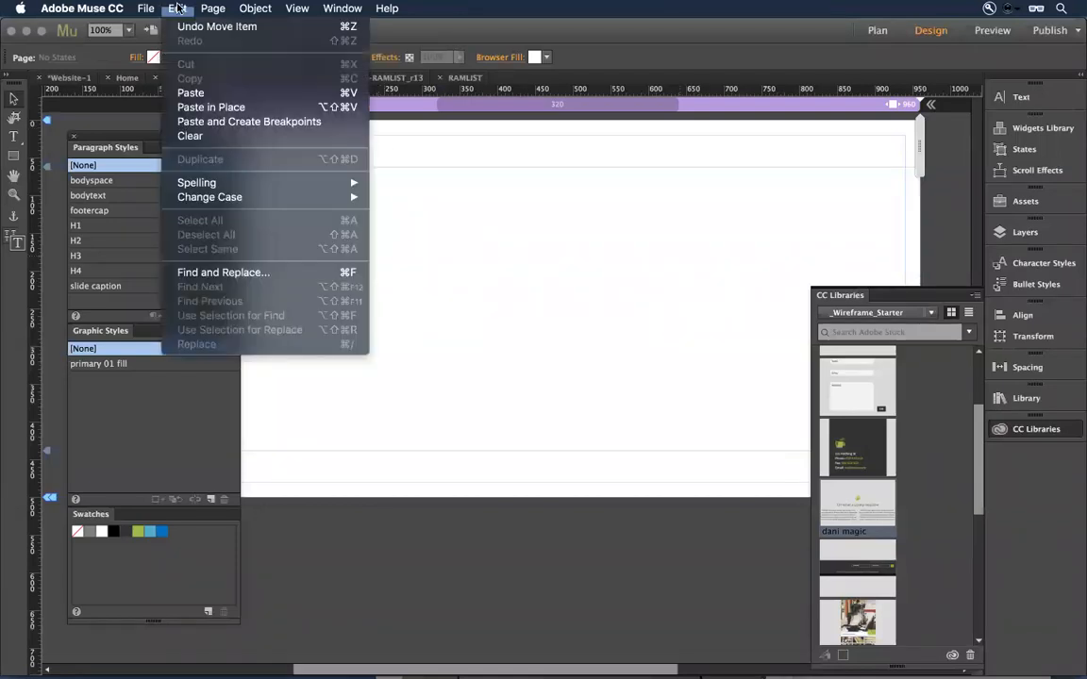
{"action": "left_click", "coordinate": [221, 122]}
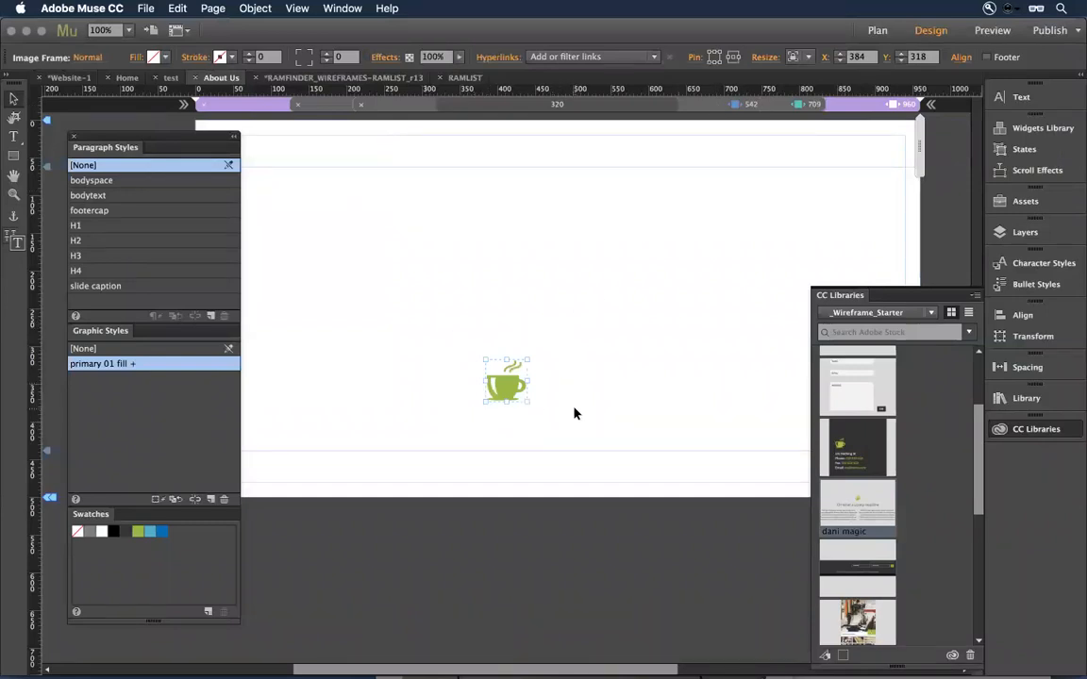
{"action": "key", "text": "BackSpace"}
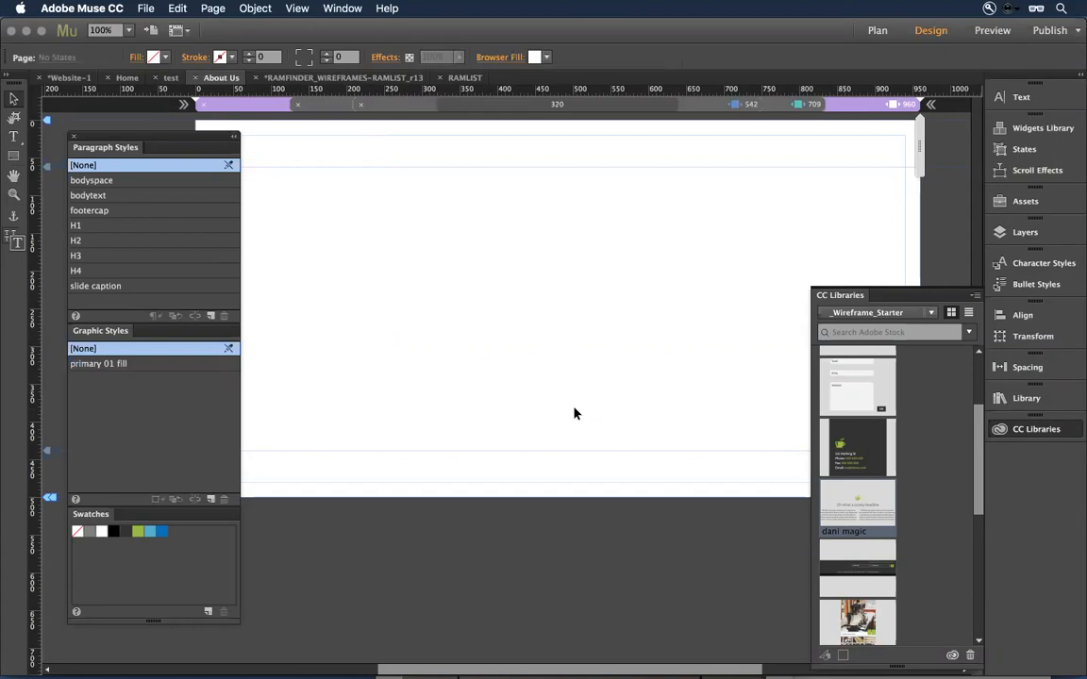
Add the test page's cup icon, headline and both text columns from the 960 px layout to the _Wireframe_Starter library as one item
{"action": "key", "text": "super+m"}
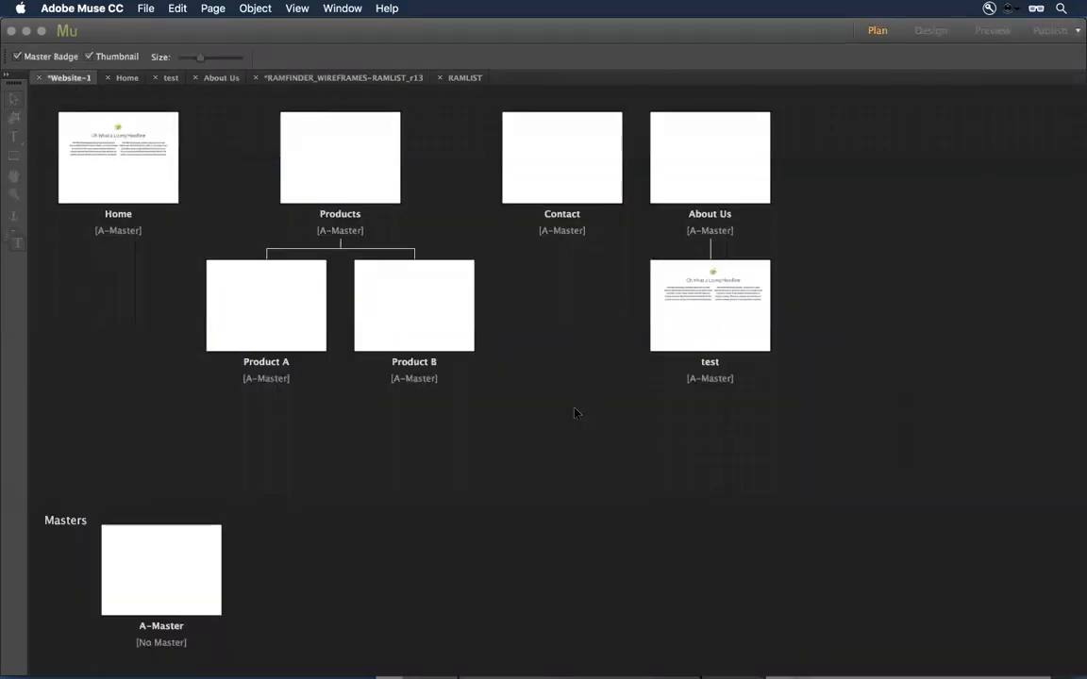
{"action": "double_click", "coordinate": [698, 327]}
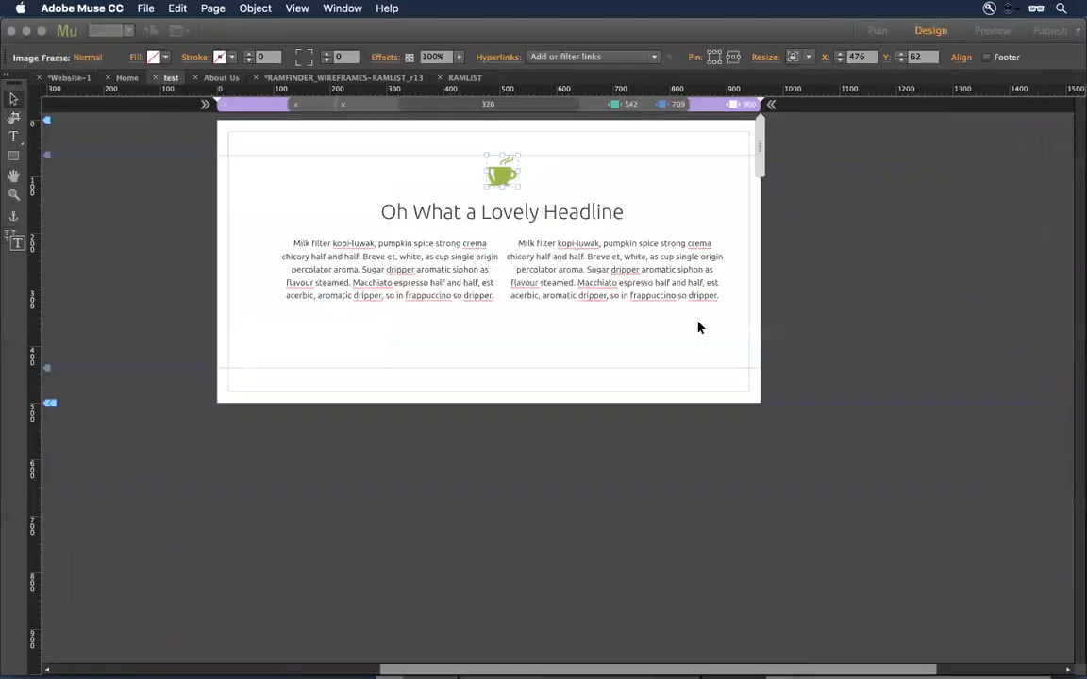
{"action": "left_click", "coordinate": [673, 106]}
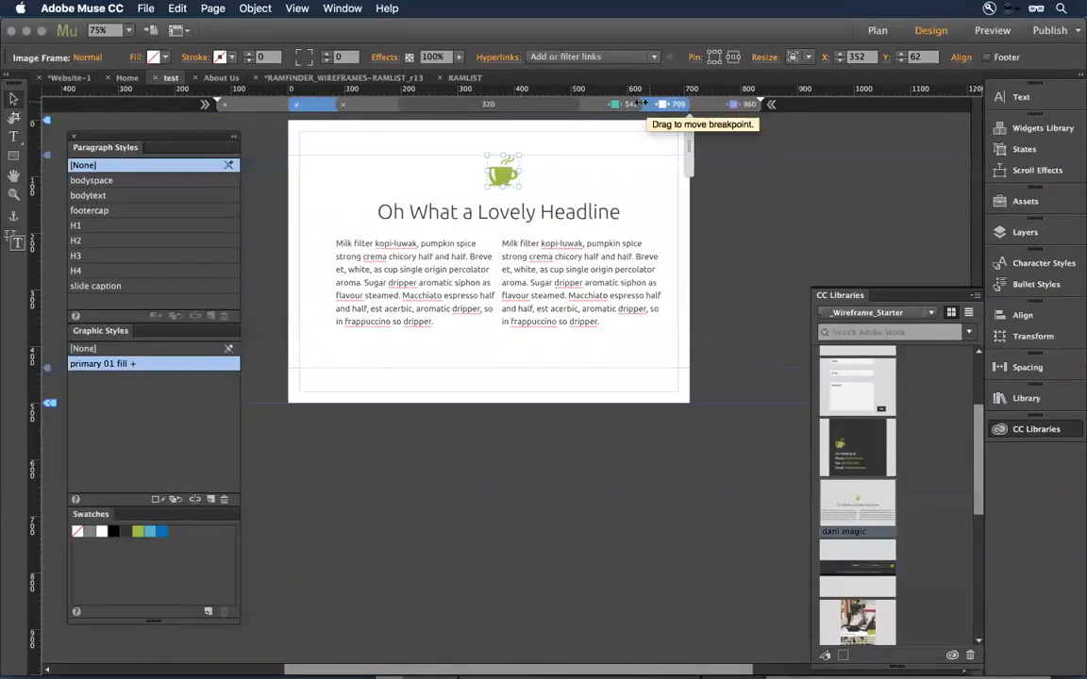
{"action": "left_click", "coordinate": [611, 107]}
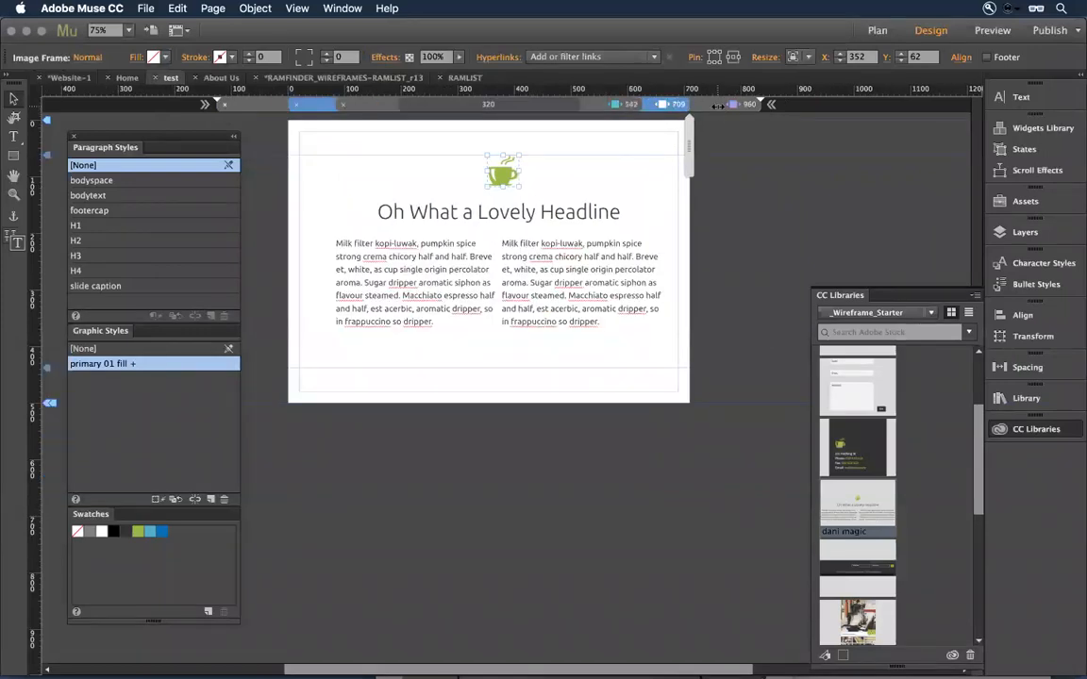
{"action": "left_click", "coordinate": [649, 105]}
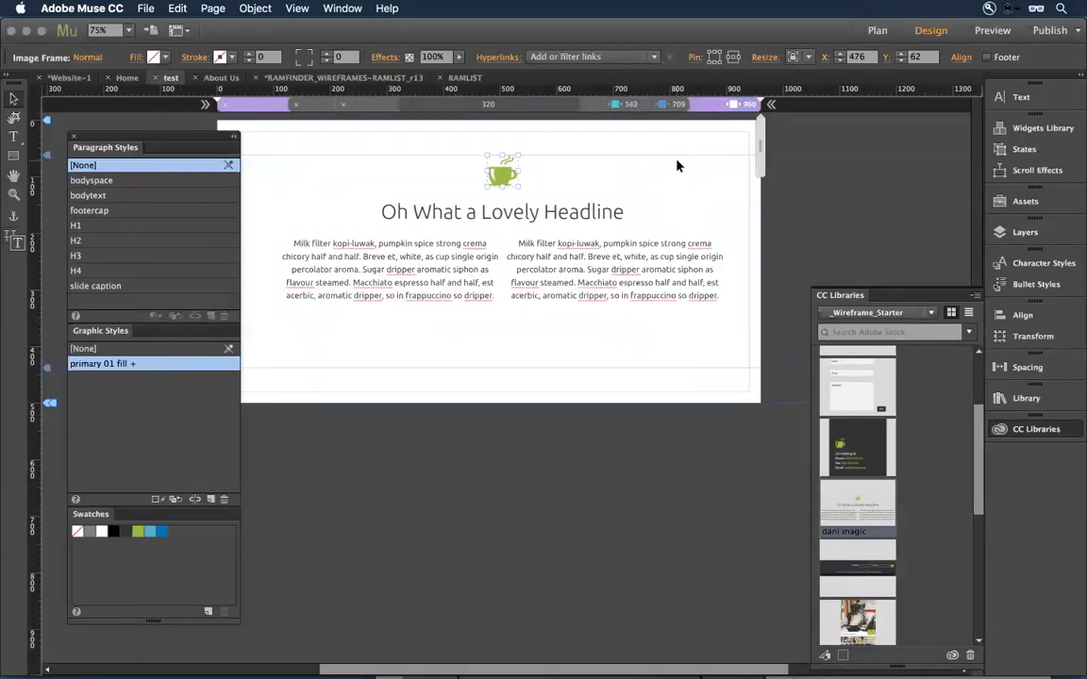
{"action": "left_click", "coordinate": [342, 162]}
{"action": "left_click_drag", "start_coordinate": [326, 172], "coordinate": [600, 315]}
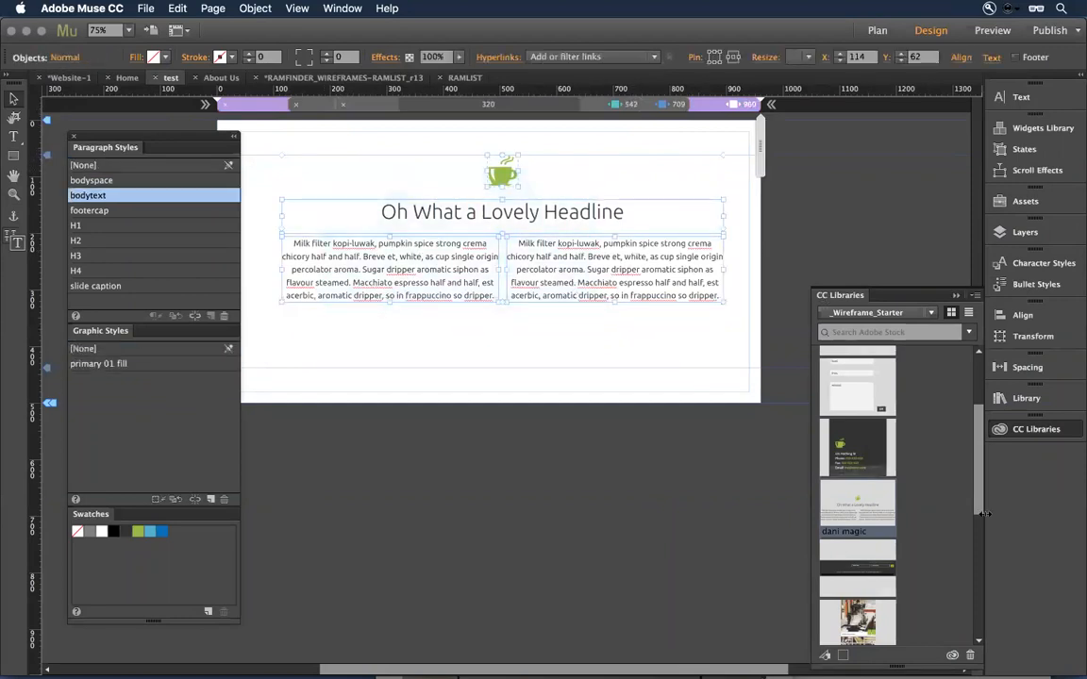
{"action": "left_click", "coordinate": [823, 655]}
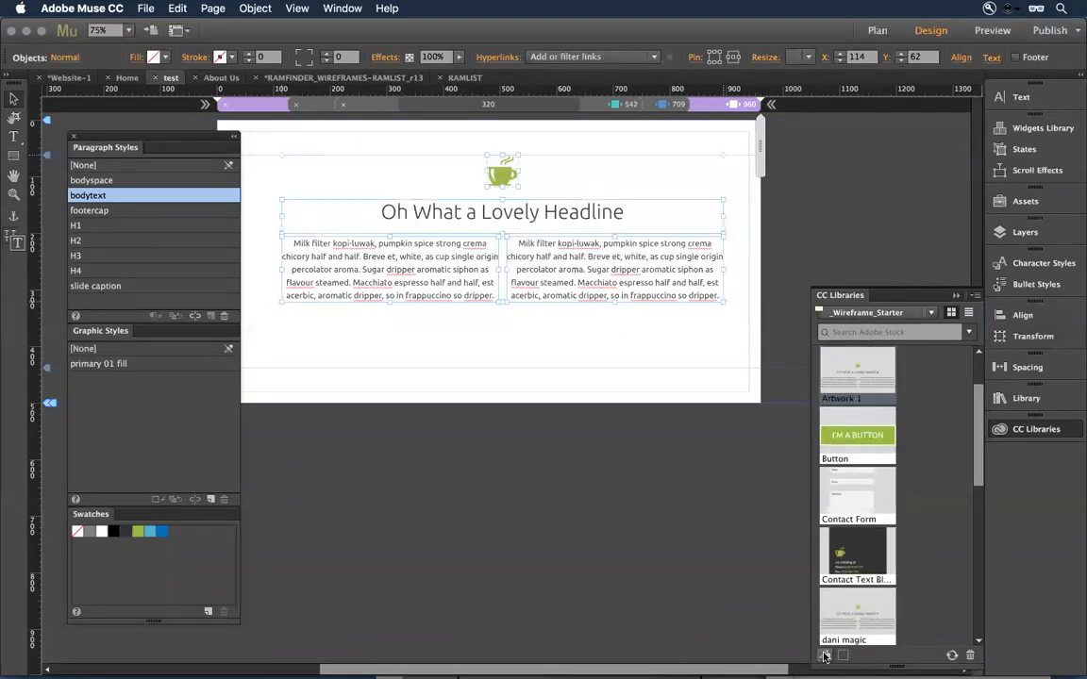
Rename the new library item as _text_dani
{"action": "double_click", "coordinate": [864, 396]}
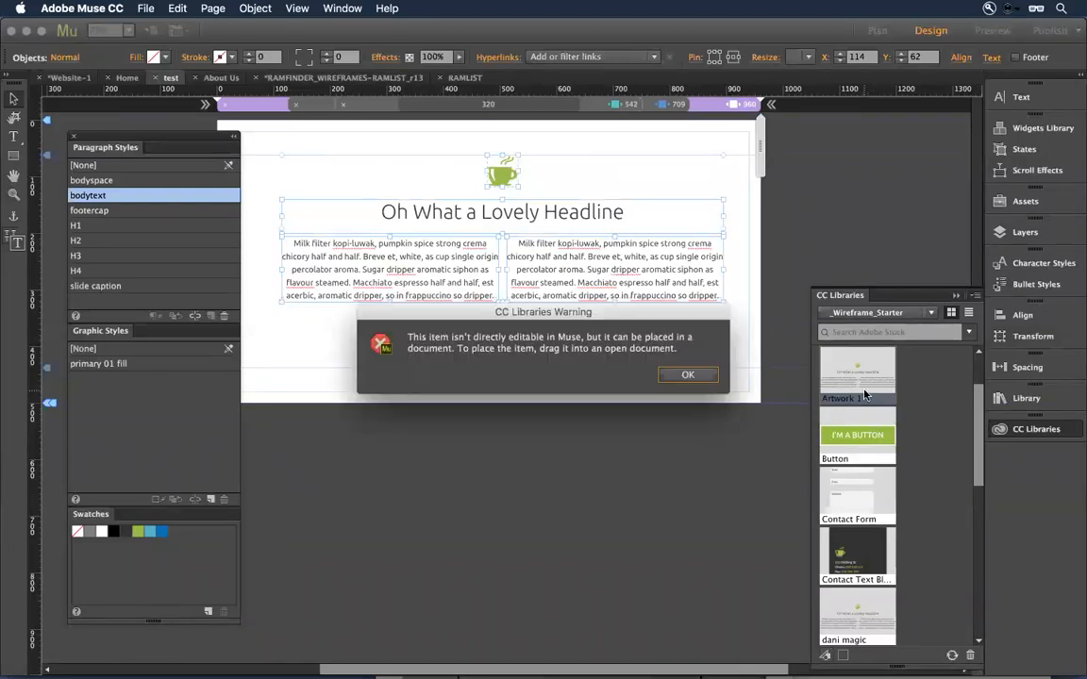
{"action": "left_click", "coordinate": [687, 376]}
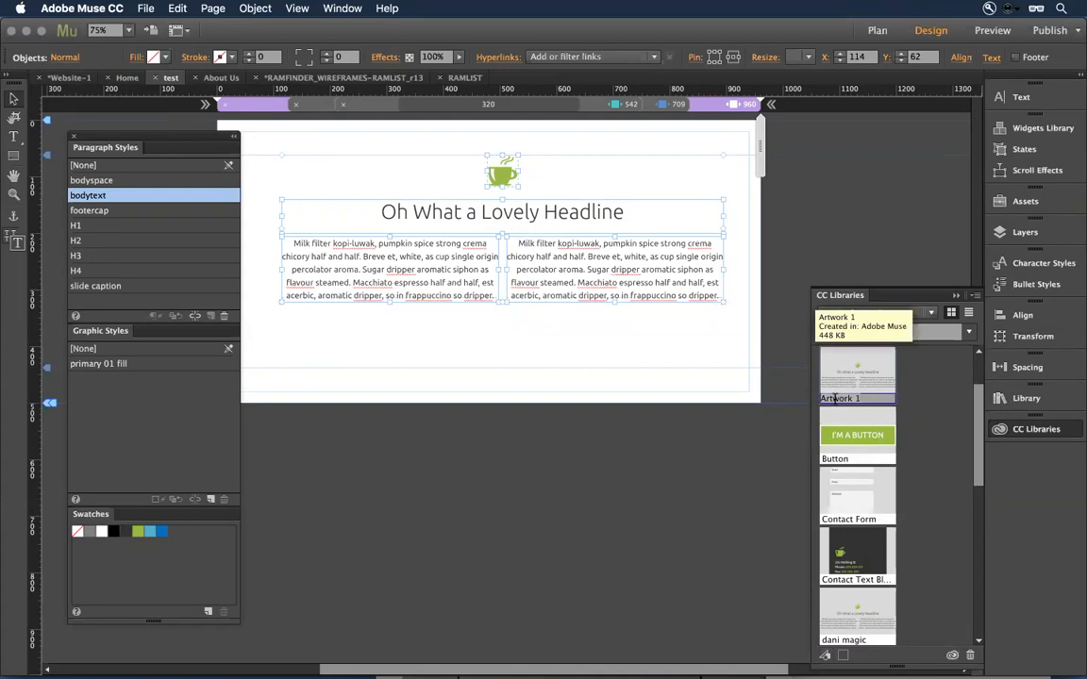
{"action": "type", "text": "text_dani"}
{"action": "key", "text": "Return"}
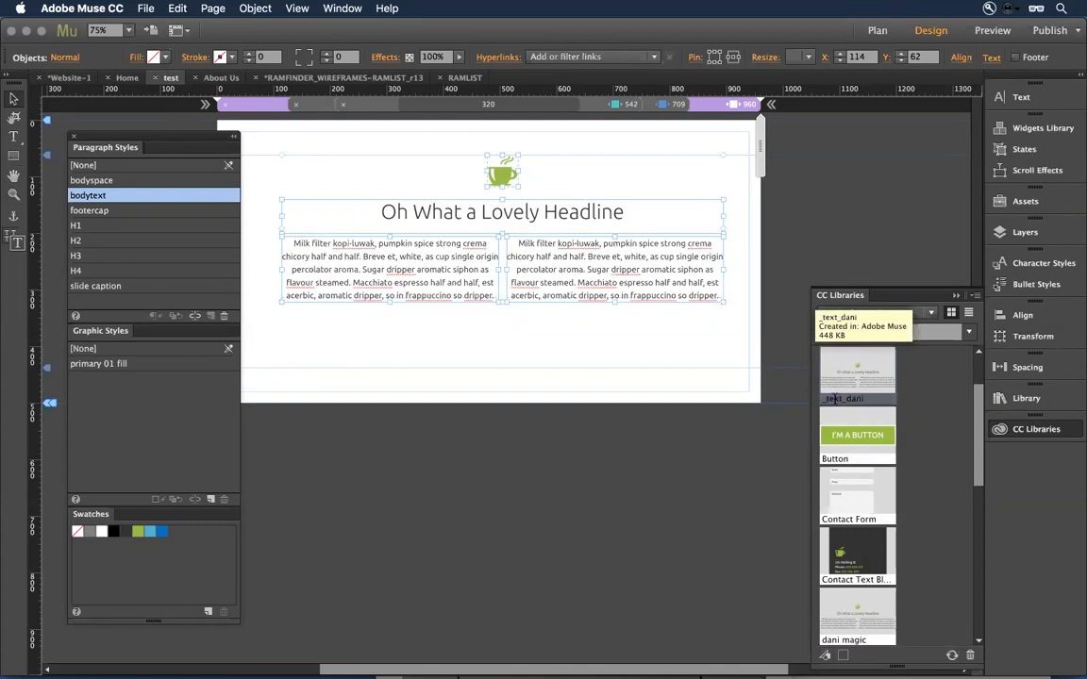
{"action": "left_click", "coordinate": [773, 243]}
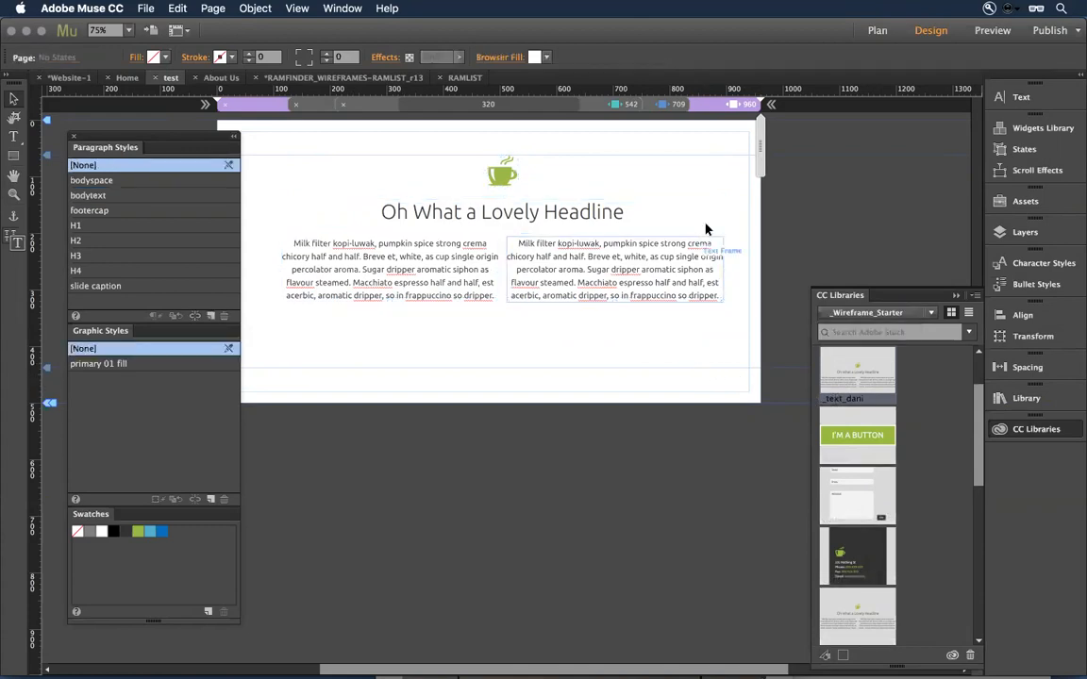
Place the _text_dani library item on the About Us page at about X 117, Y 62
{"action": "key", "text": "super+m"}
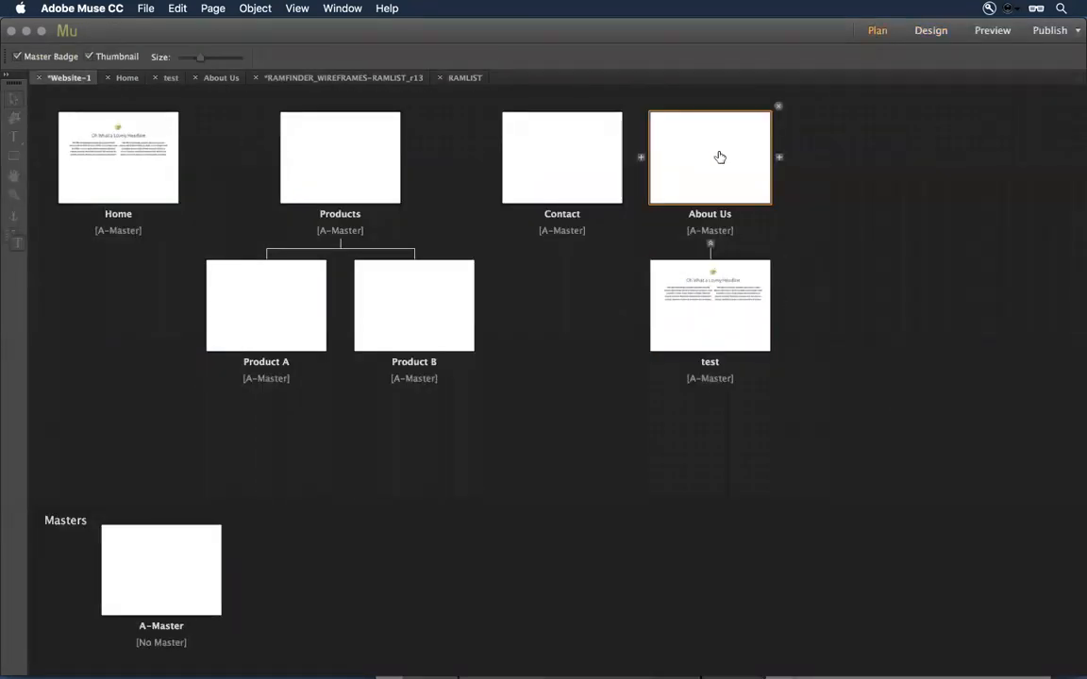
{"action": "double_click", "coordinate": [719, 157]}
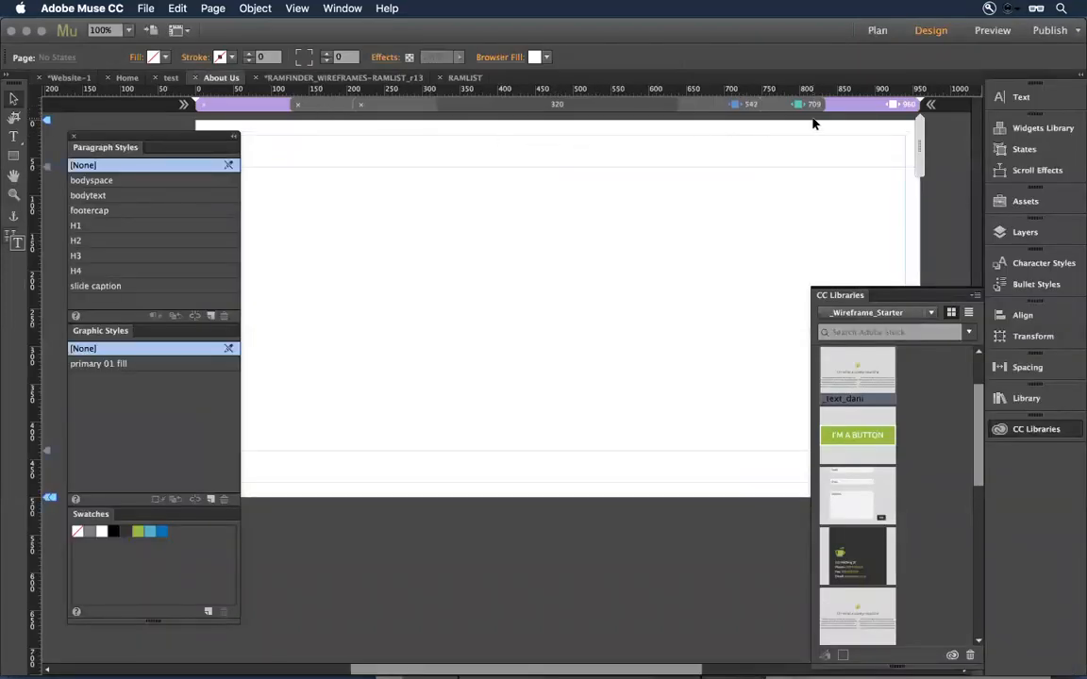
{"action": "left_click_drag", "start_coordinate": [865, 387], "coordinate": [526, 255]}
{"action": "left_click_drag", "start_coordinate": [696, 194], "coordinate": [497, 247]}
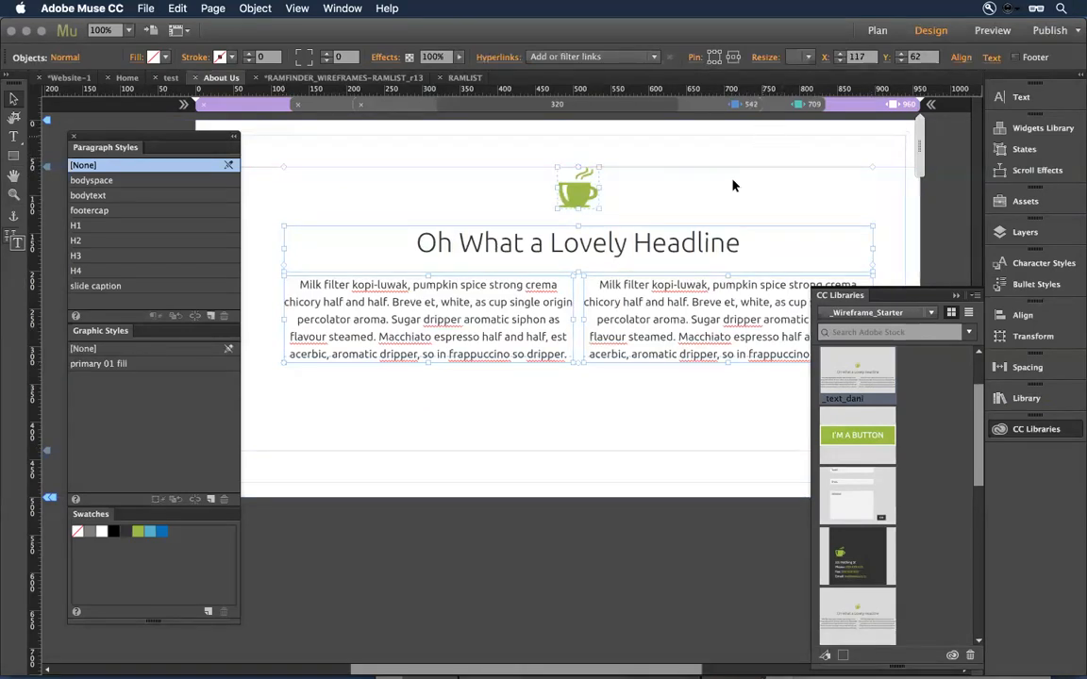
Check how the placed text block on the About Us page adapts at the 709, 542 and 960 px breakpoints
{"action": "key", "text": "super+minus"}
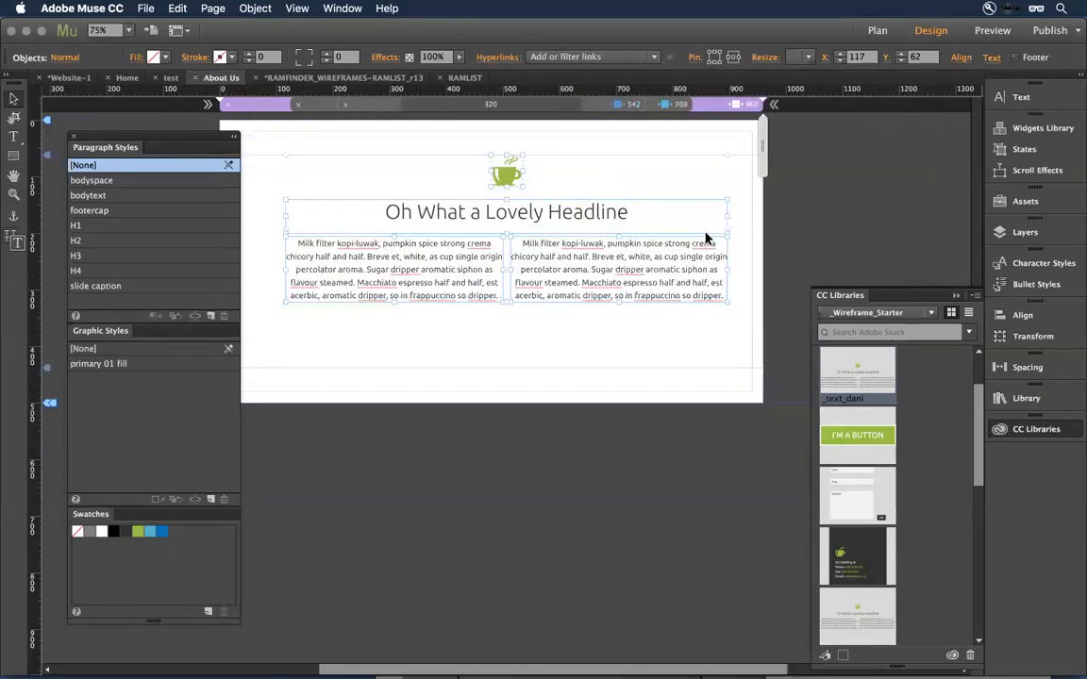
{"action": "left_click", "coordinate": [681, 104]}
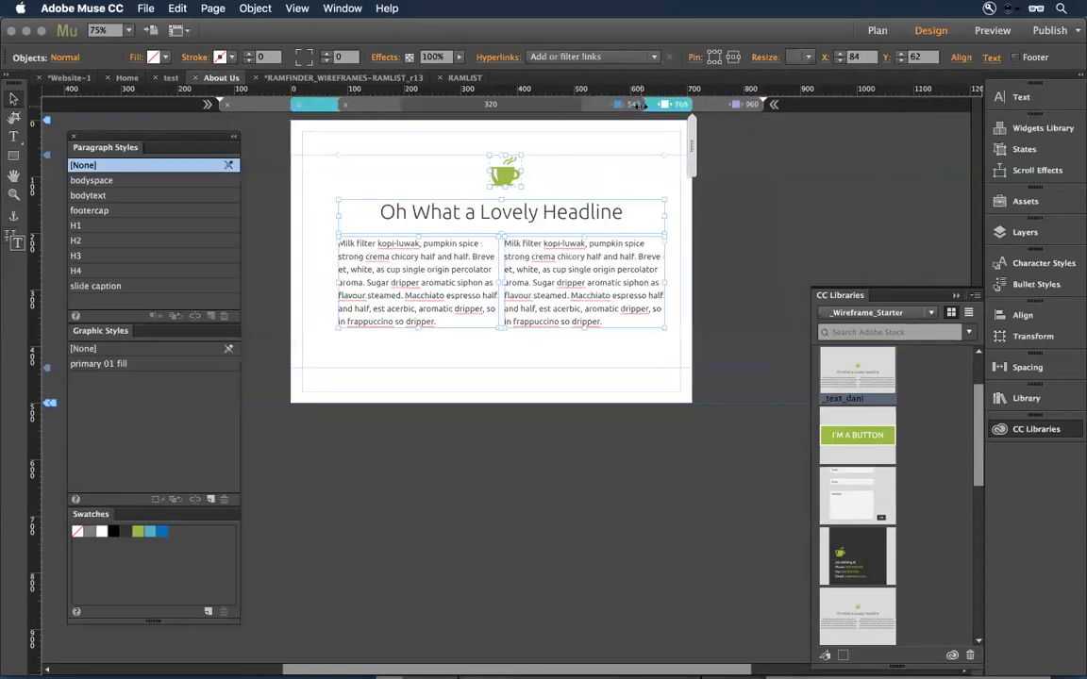
{"action": "left_click", "coordinate": [636, 106]}
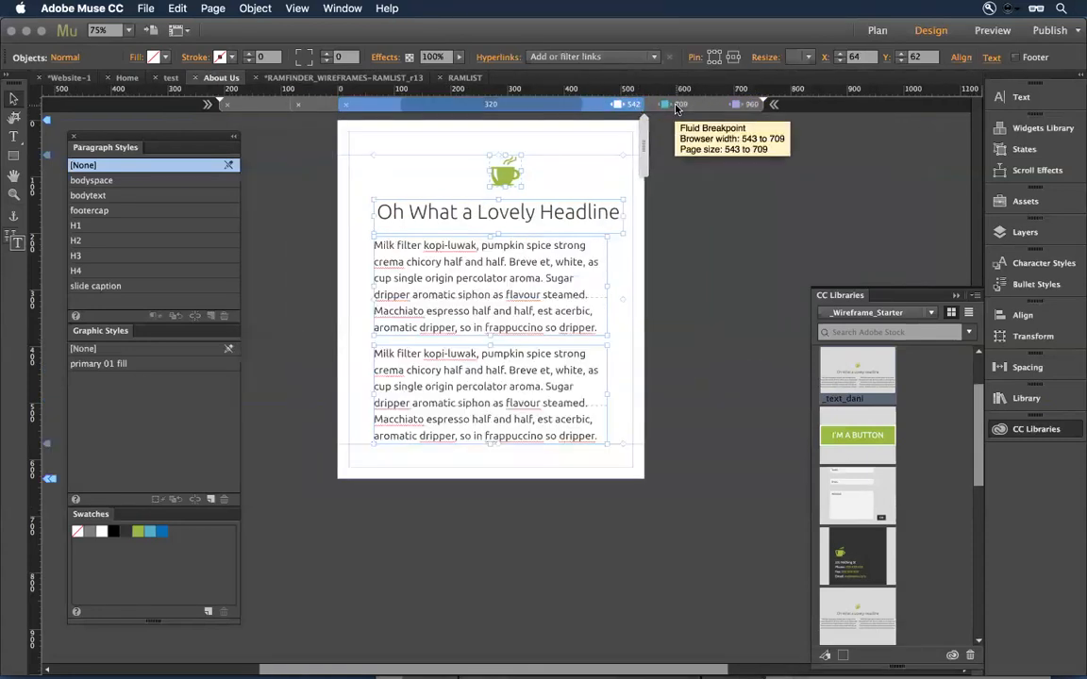
{"action": "left_click", "coordinate": [676, 106]}
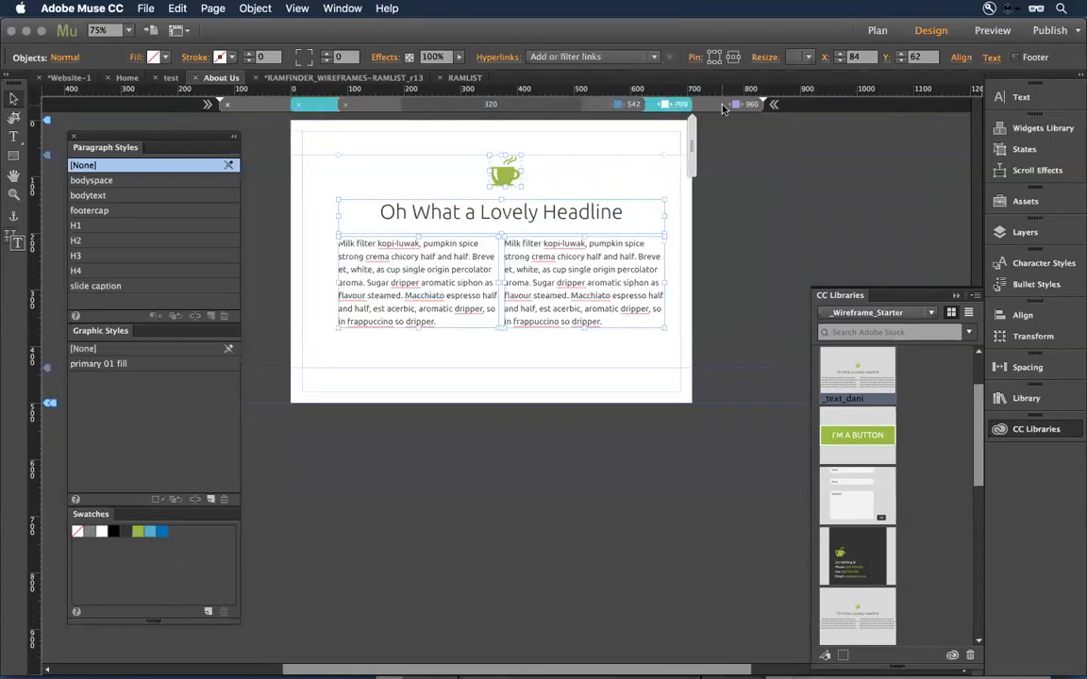
{"action": "left_click", "coordinate": [723, 108]}
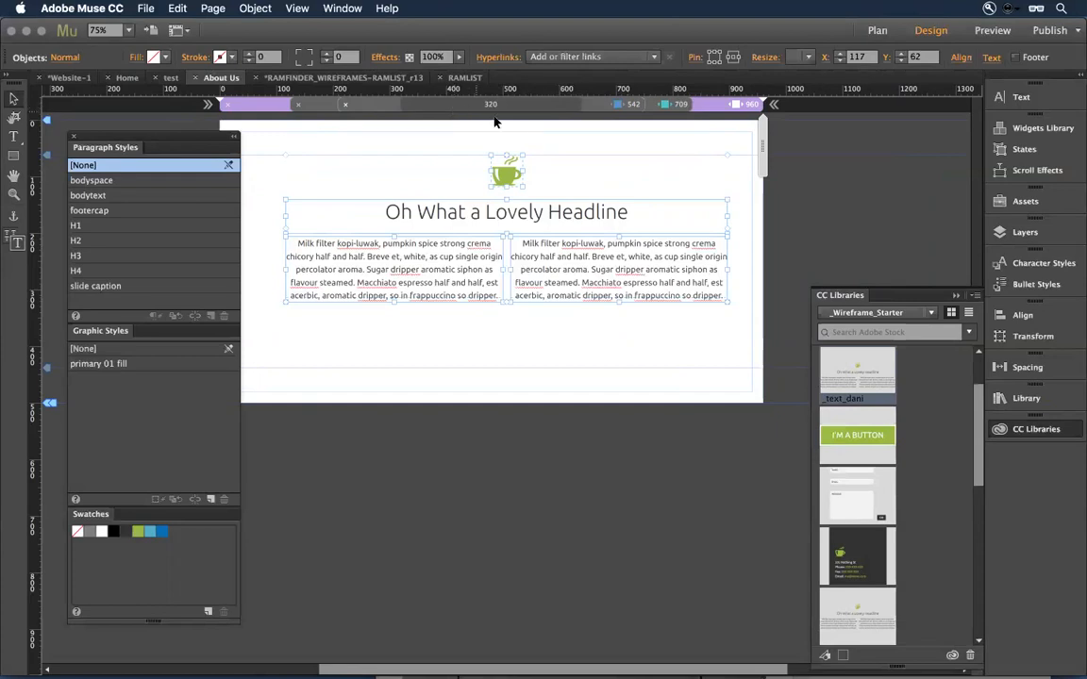
{"action": "left_click", "coordinate": [542, 145]}
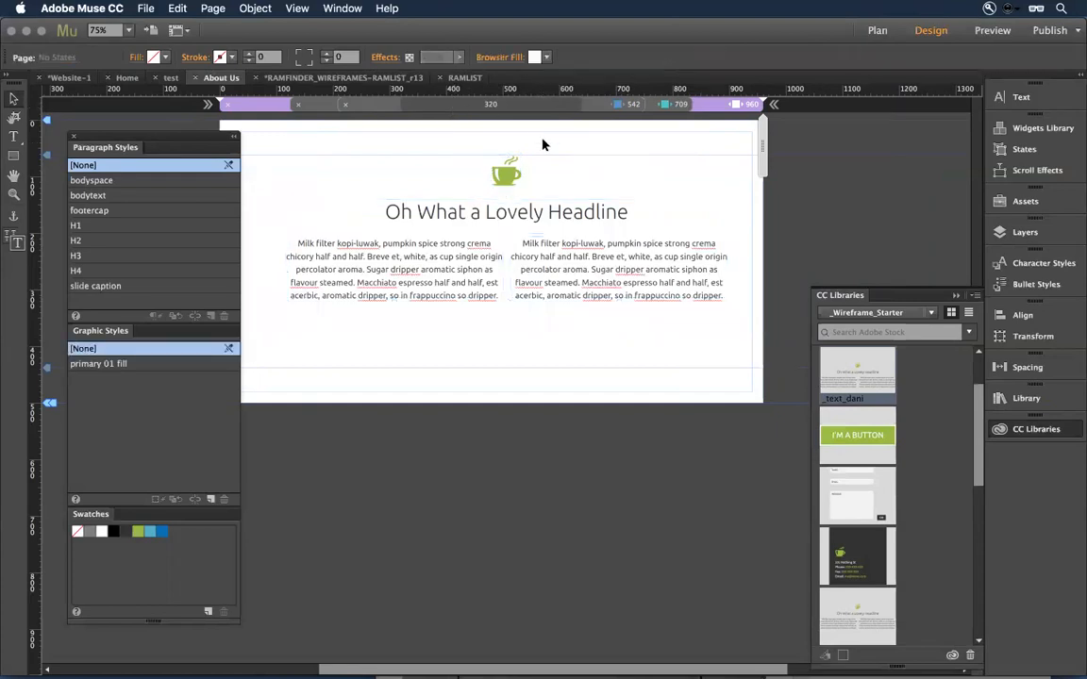
Place the Button library item on the Home page beneath the two text columns, at about X 439, Y 392
{"action": "key", "text": "super+m"}
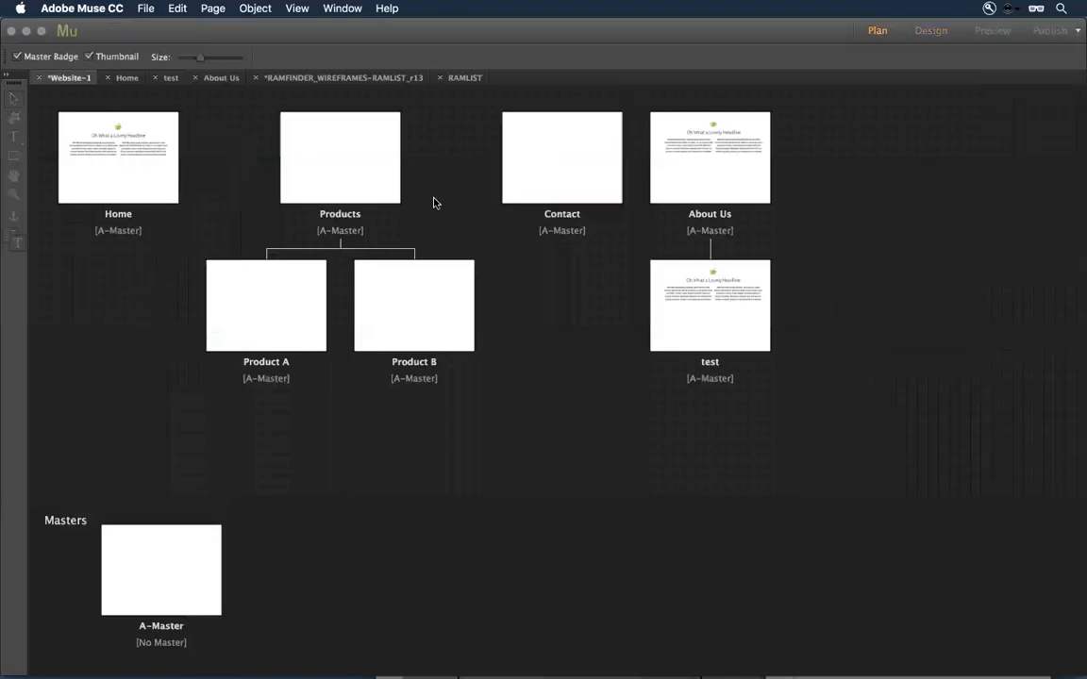
{"action": "double_click", "coordinate": [107, 149]}
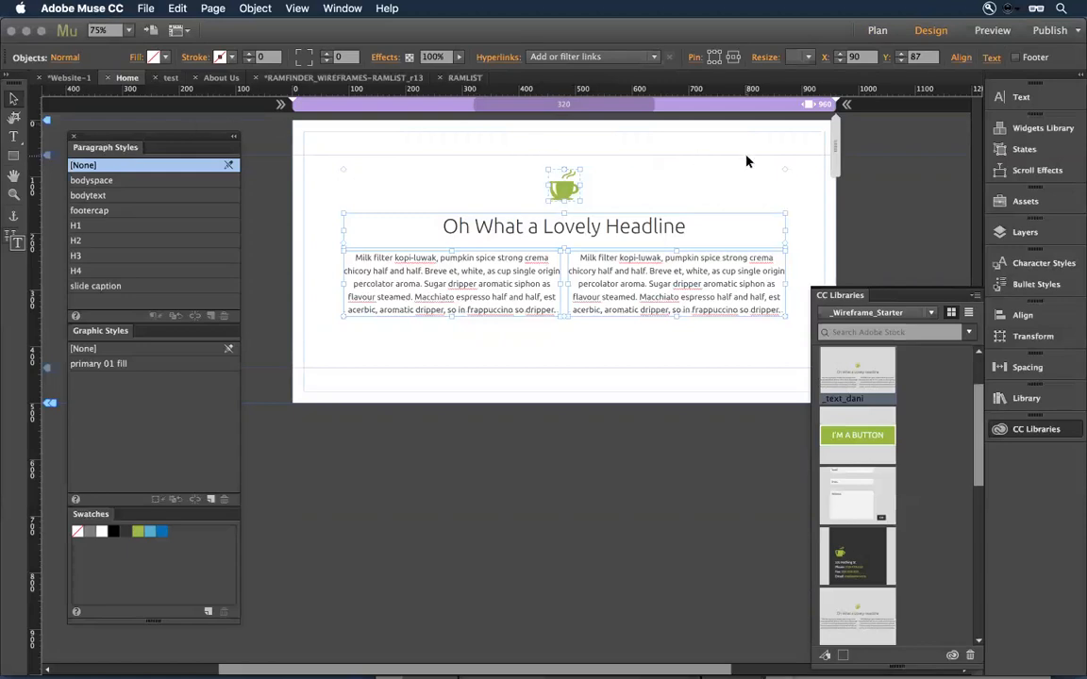
{"action": "left_click", "coordinate": [790, 211]}
{"action": "left_click_drag", "start_coordinate": [876, 436], "coordinate": [568, 334]}
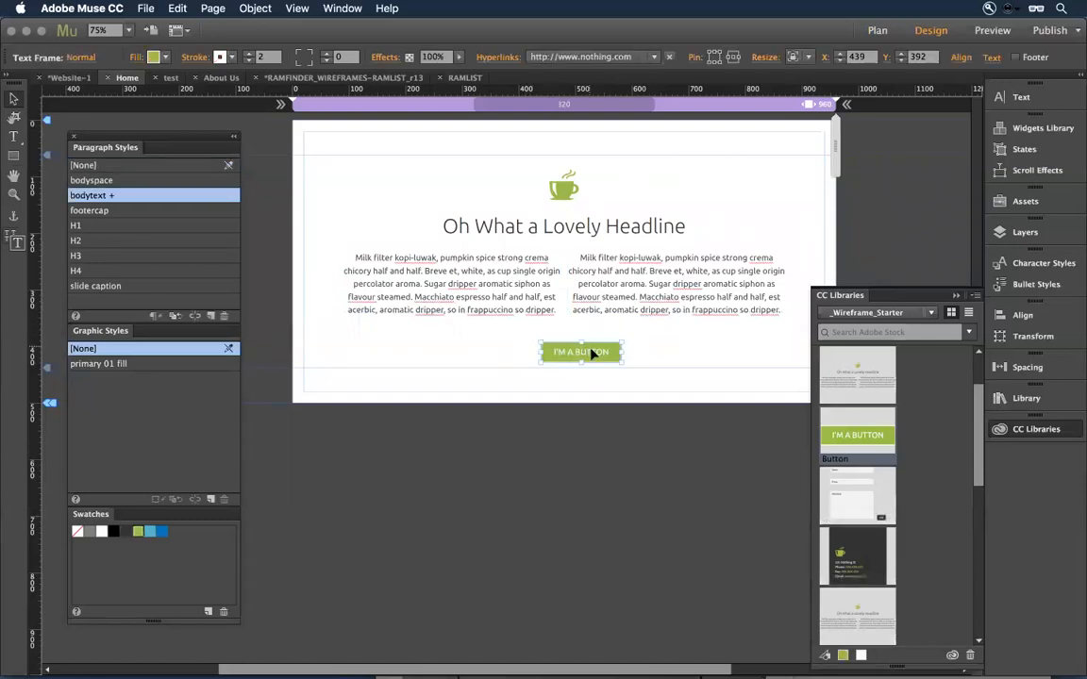
Centre the button beneath the two text columns at about X 409, Y 374
{"action": "left_click_drag", "start_coordinate": [573, 350], "coordinate": [575, 346]}
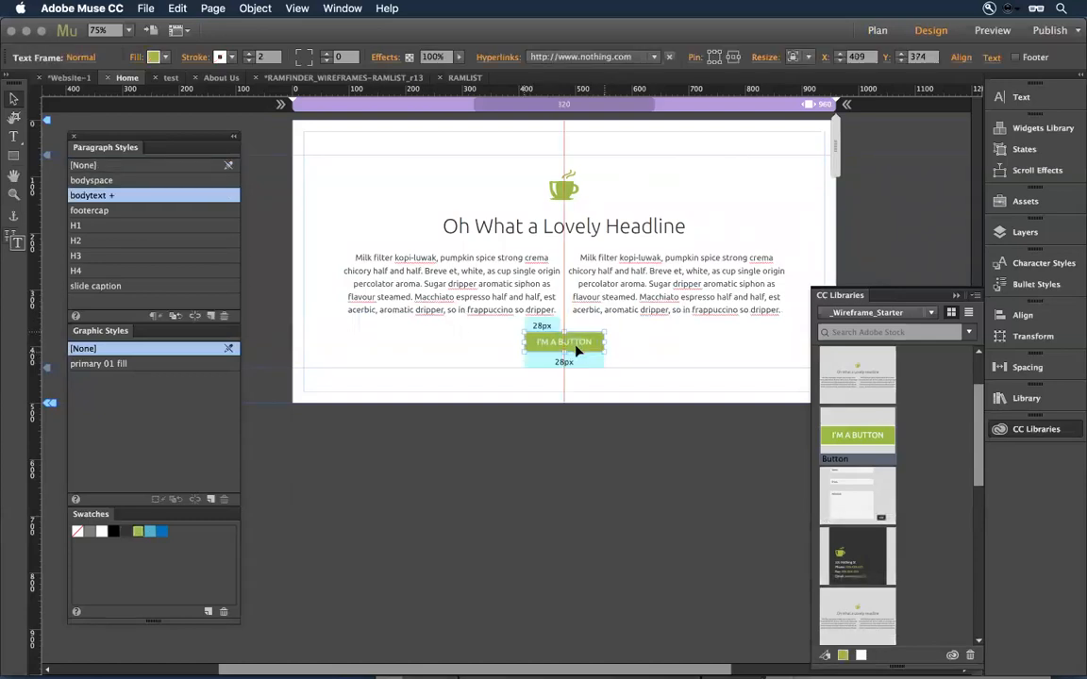
{"action": "left_click", "coordinate": [655, 359]}
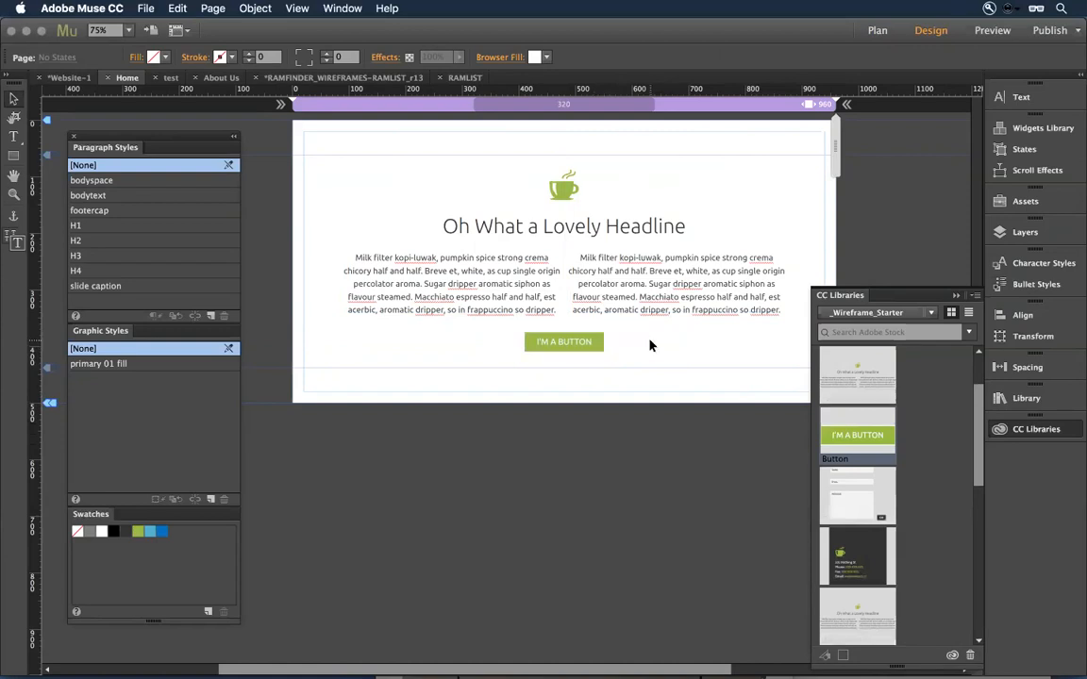
Try placing extra copies of the Button library item near the existing button, and delete each copy
{"action": "left_click_drag", "start_coordinate": [854, 435], "coordinate": [728, 347]}
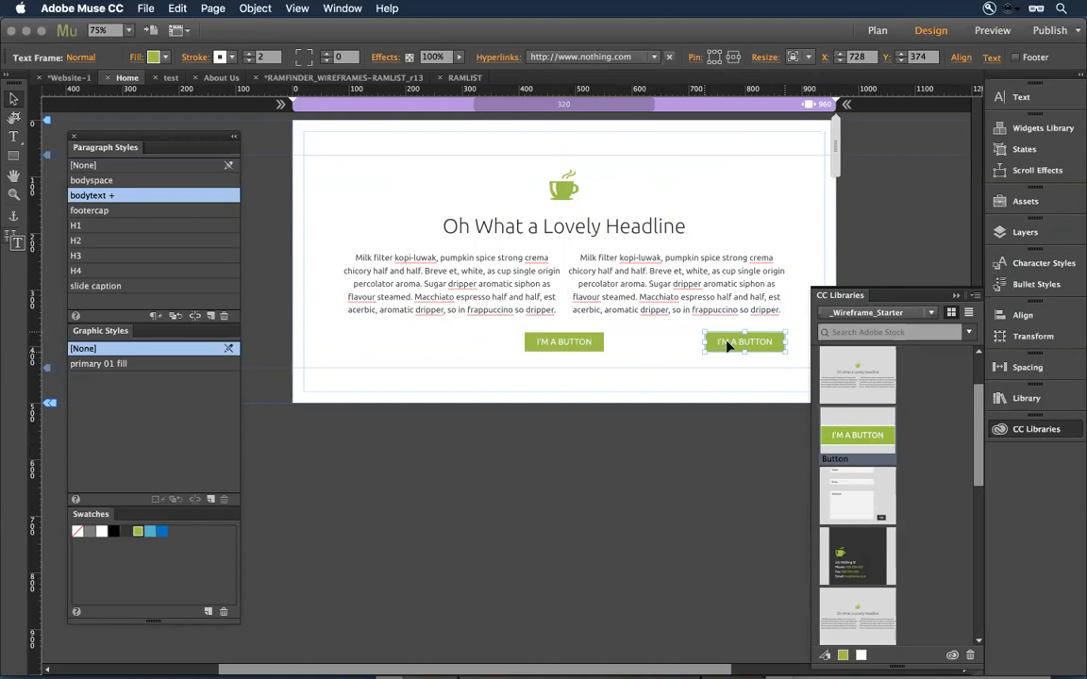
{"action": "key", "text": "Delete"}
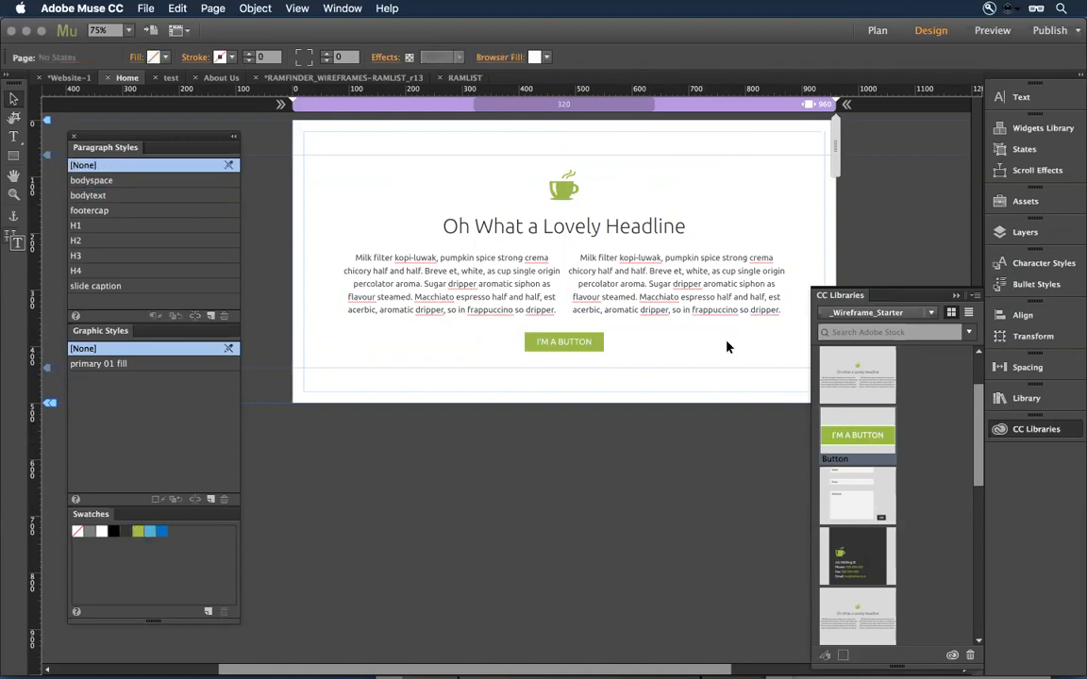
{"action": "right_click", "coordinate": [852, 422]}
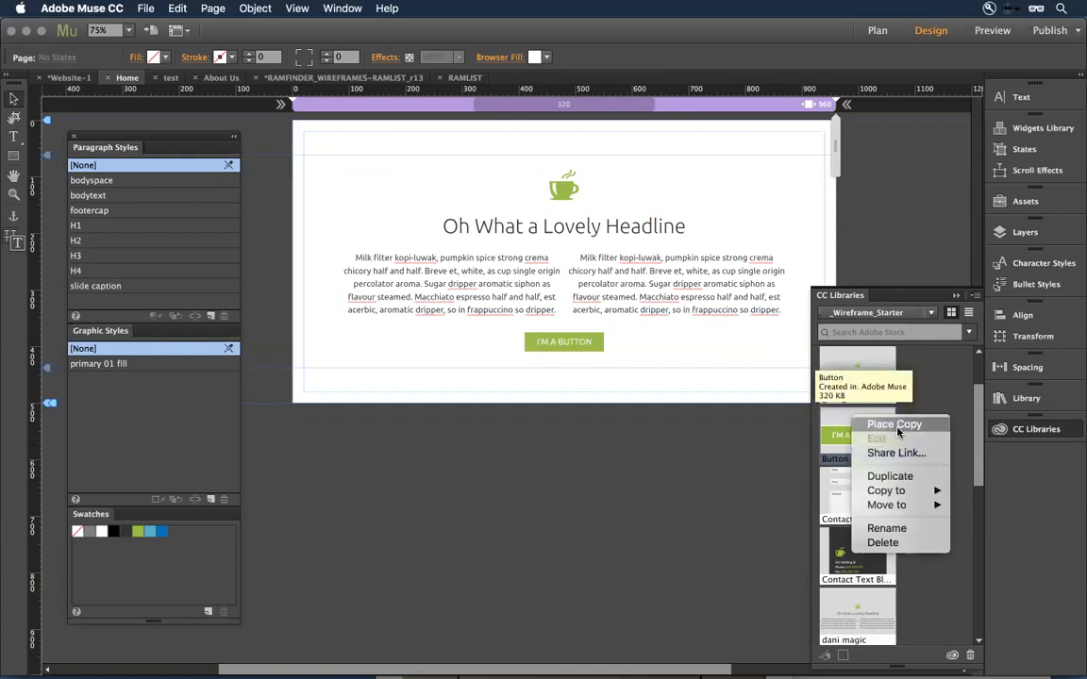
{"action": "left_click", "coordinate": [887, 425]}
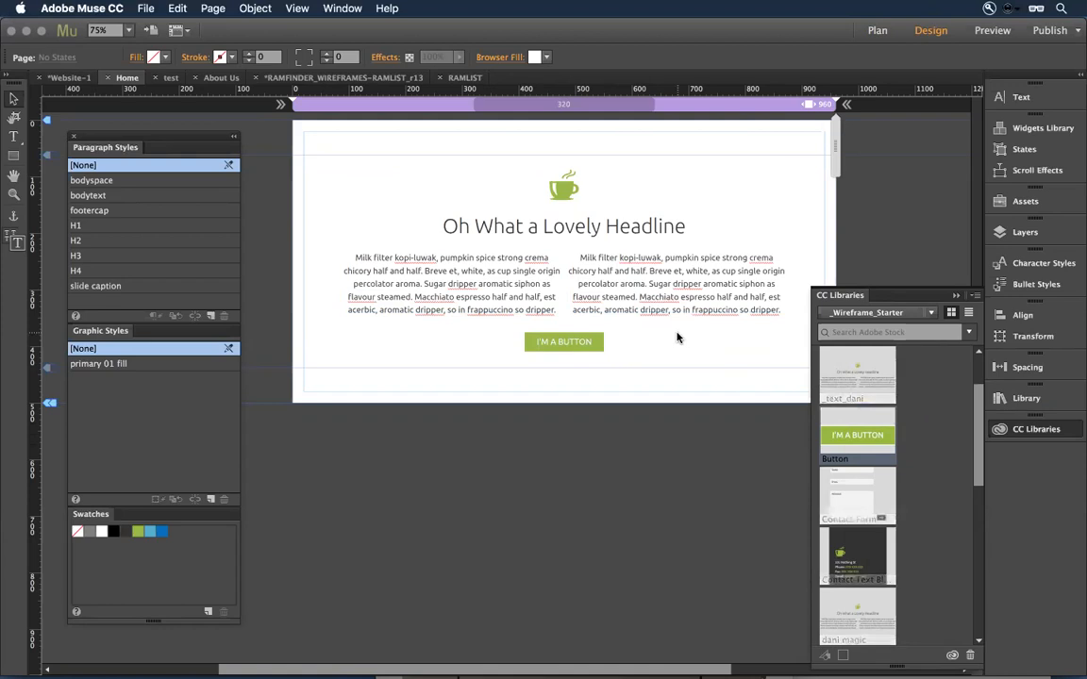
{"action": "left_click", "coordinate": [681, 332]}
{"action": "left_click_drag", "start_coordinate": [722, 345], "coordinate": [579, 392]}
{"action": "left_click", "coordinate": [658, 358]}
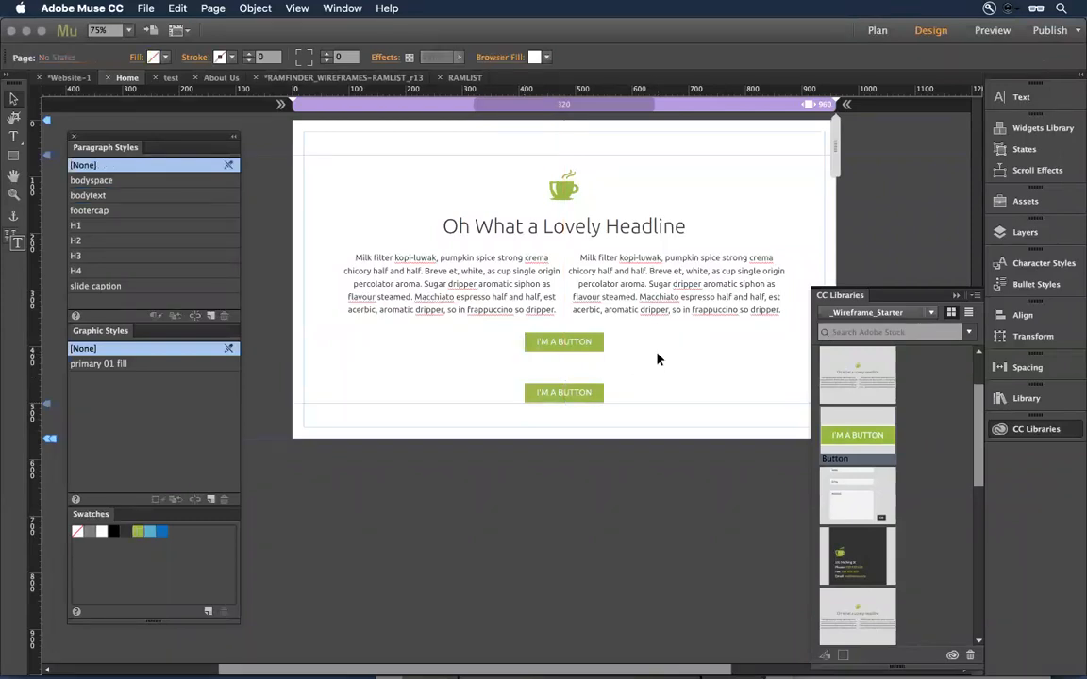
{"action": "left_click", "coordinate": [586, 395]}
{"action": "key", "text": "Delete"}
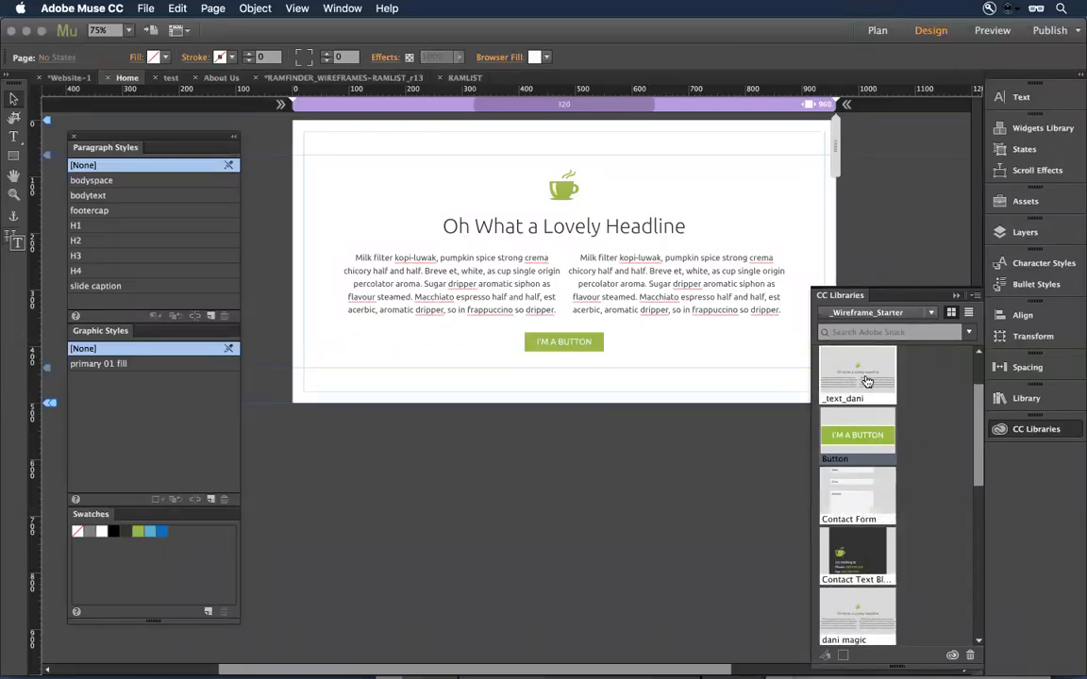
Place the Gallery 02 Rotator library item beneath the button on the Home page, at about X -2, Y 524
{"action": "scroll", "coordinate": [906, 438], "scroll_direction": "down", "scroll_amount": 8}
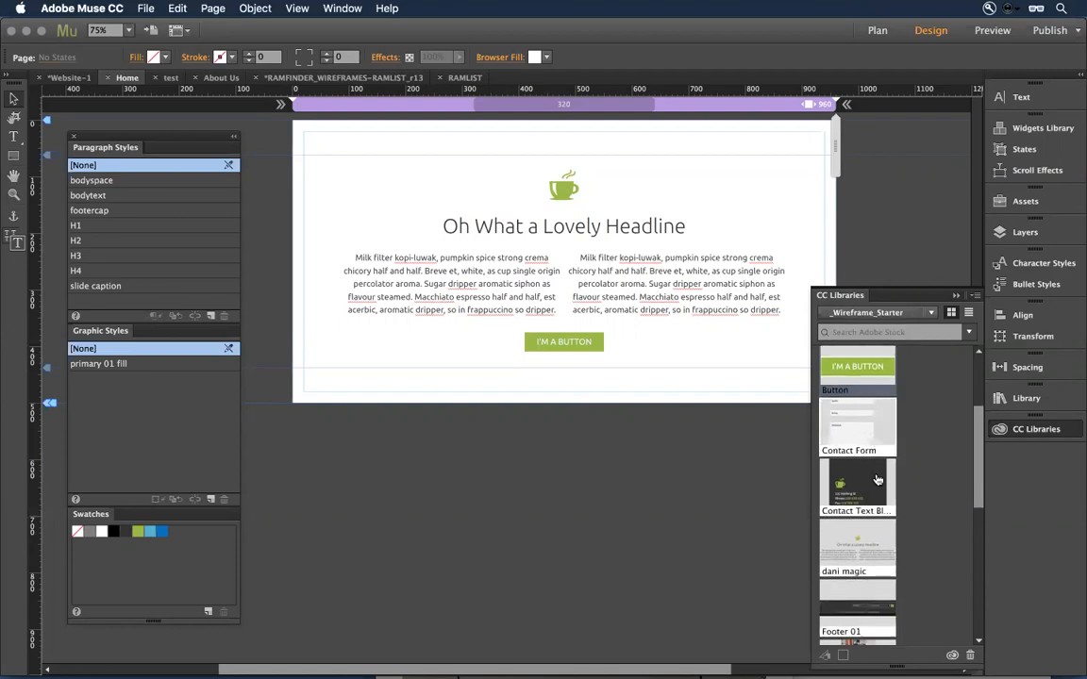
{"action": "left_click", "coordinate": [874, 506]}
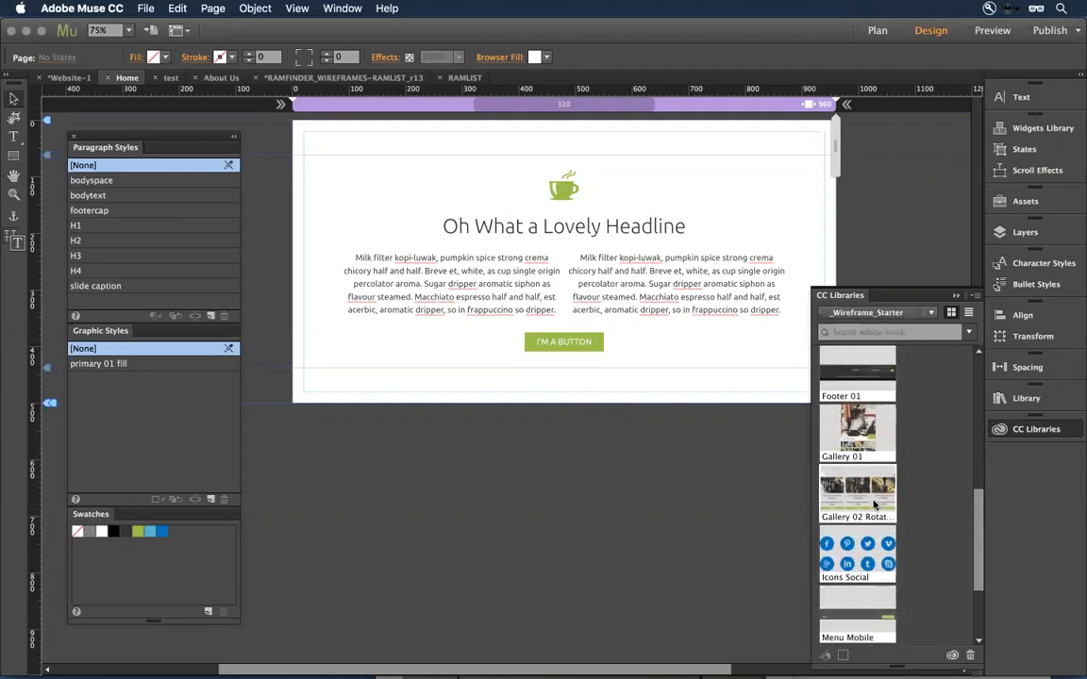
{"action": "left_click_drag", "start_coordinate": [874, 507], "coordinate": [701, 351]}
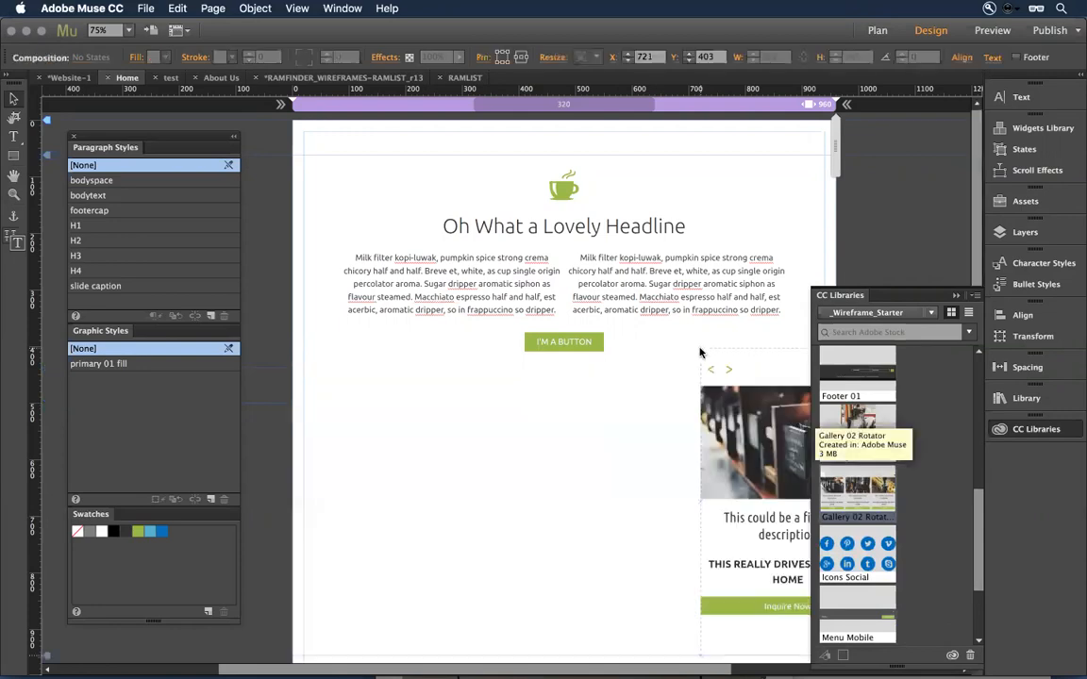
{"action": "left_click_drag", "start_coordinate": [745, 438], "coordinate": [469, 390]}
{"action": "key", "text": "super+minus"}
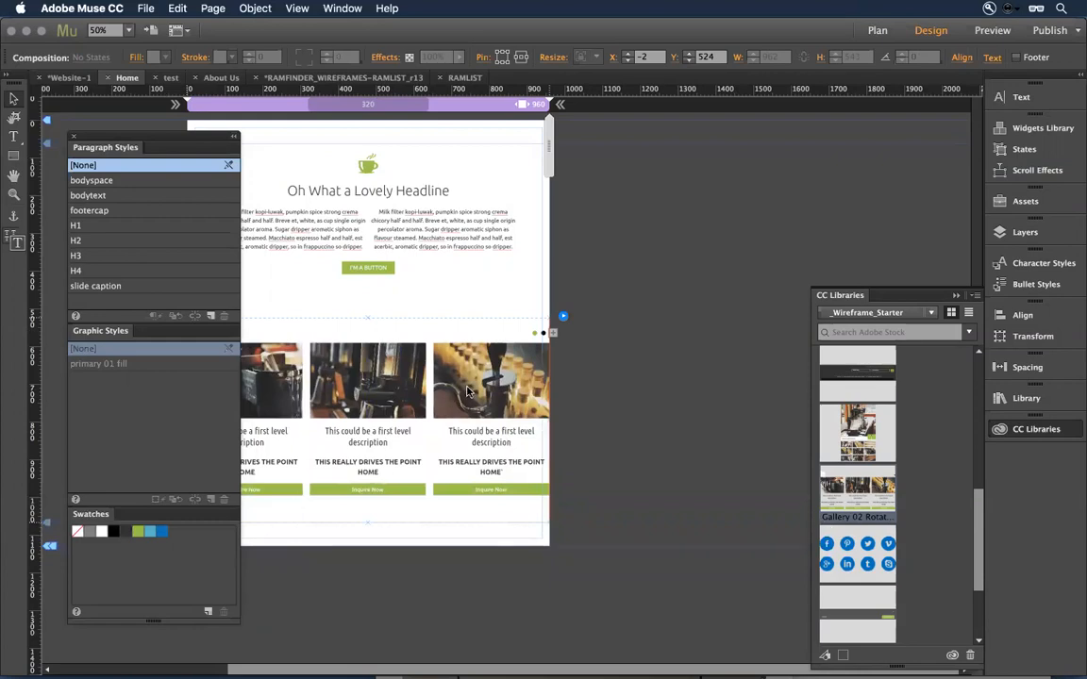
{"action": "left_click", "coordinate": [462, 297]}
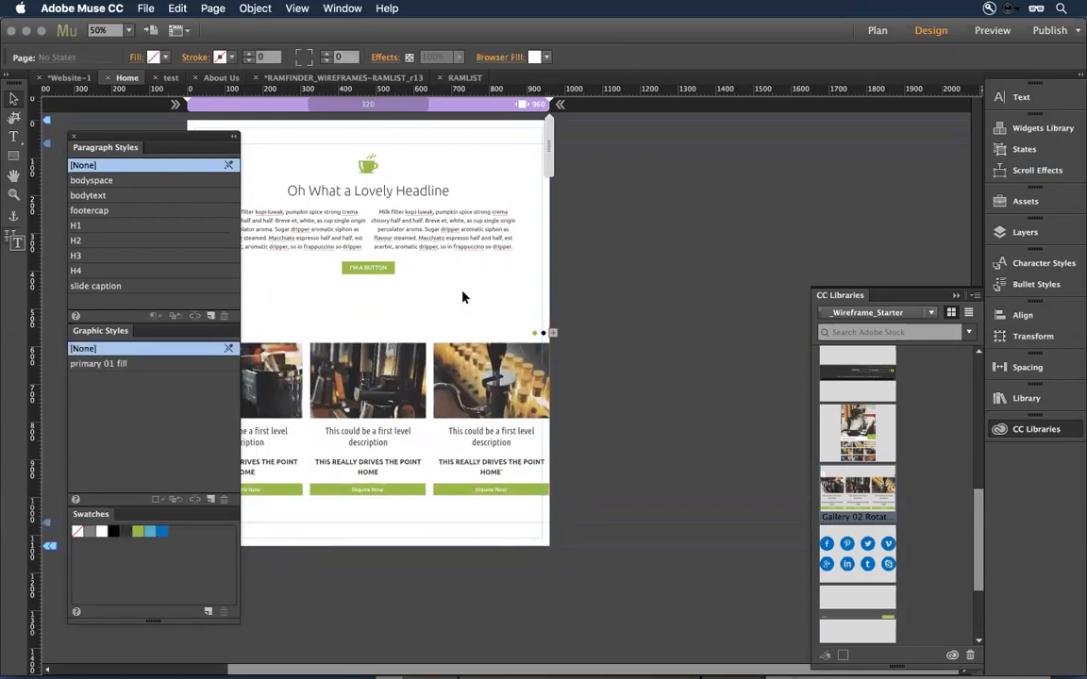
{"action": "left_click_drag", "start_coordinate": [462, 296], "coordinate": [634, 310]}
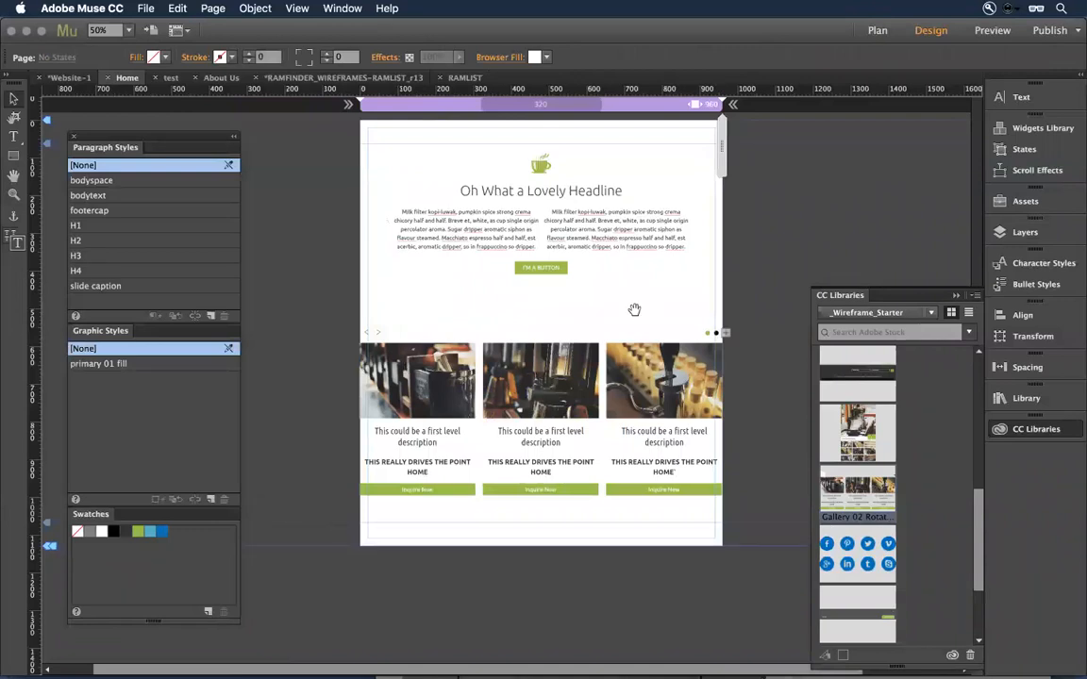
Switch between the gallery rotator's slide sets with its two trigger dots to check how it behaves
{"action": "left_click", "coordinate": [712, 335]}
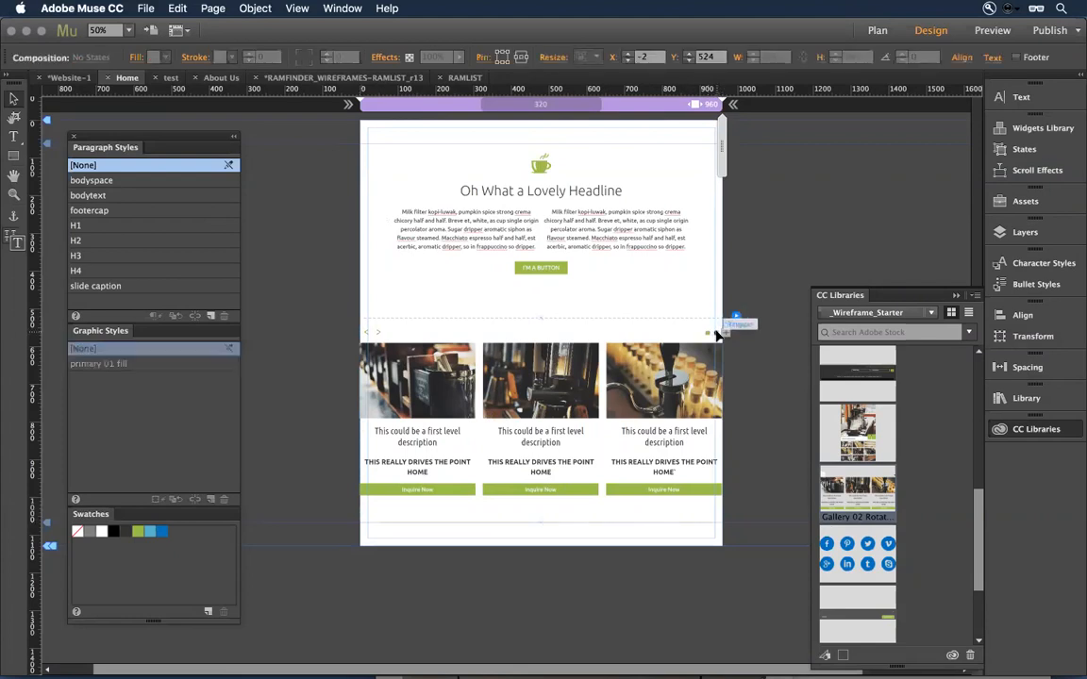
{"action": "left_click", "coordinate": [710, 334]}
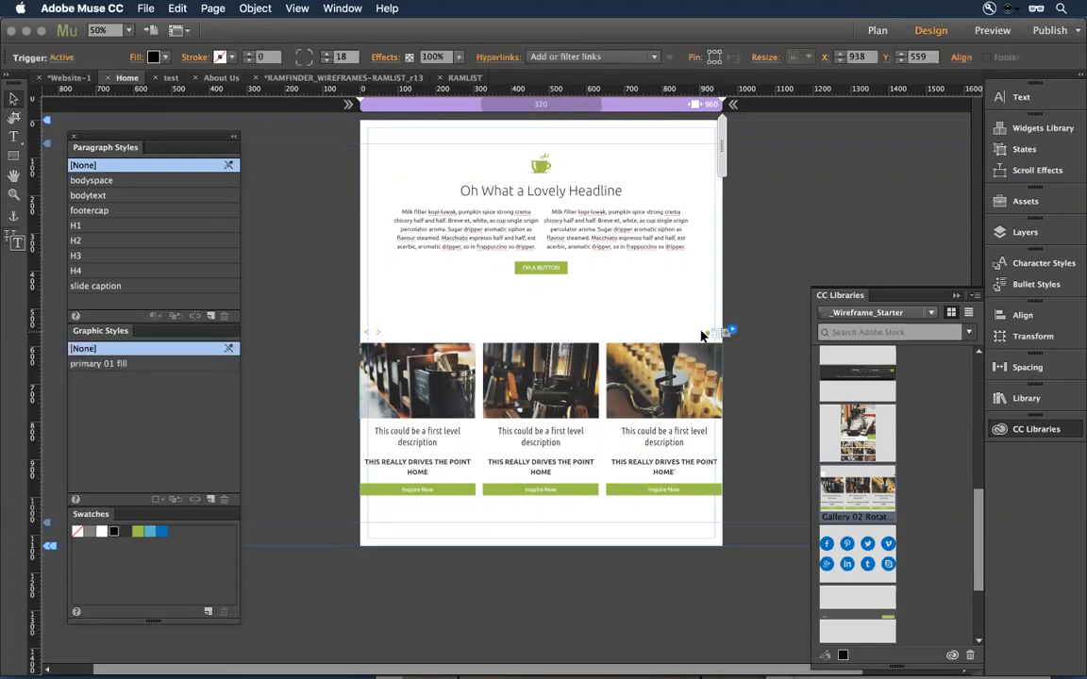
{"action": "left_click_drag", "start_coordinate": [705, 335], "coordinate": [717, 337]}
{"action": "key", "text": "super+z"}
{"action": "left_click_drag", "start_coordinate": [718, 335], "coordinate": [708, 330]}
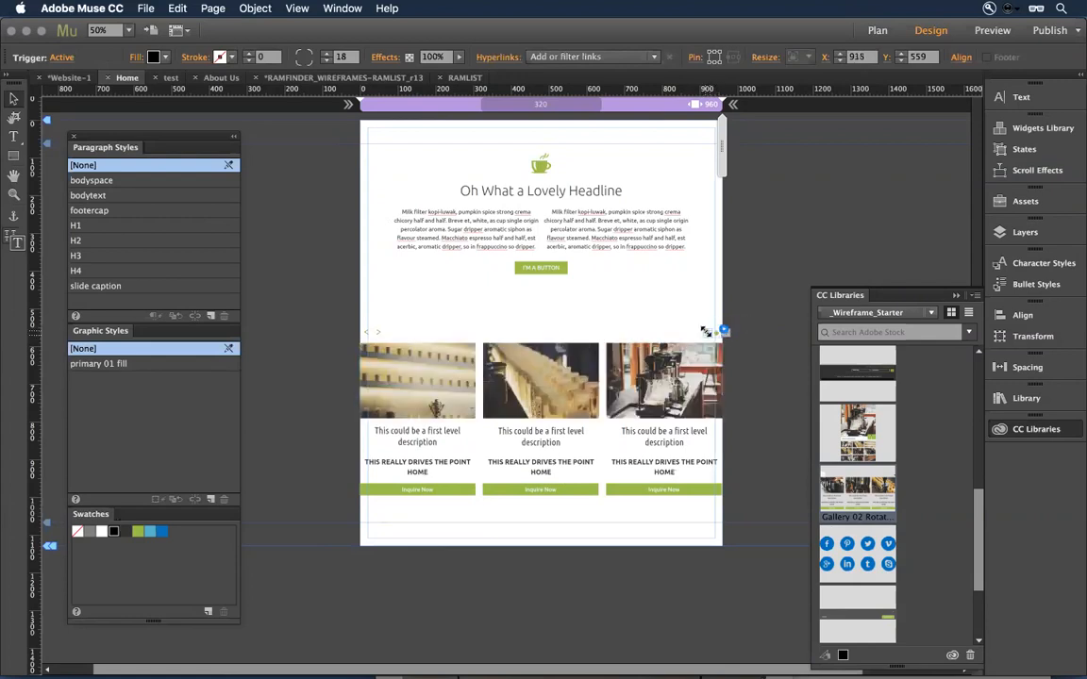
{"action": "left_click", "coordinate": [637, 215]}
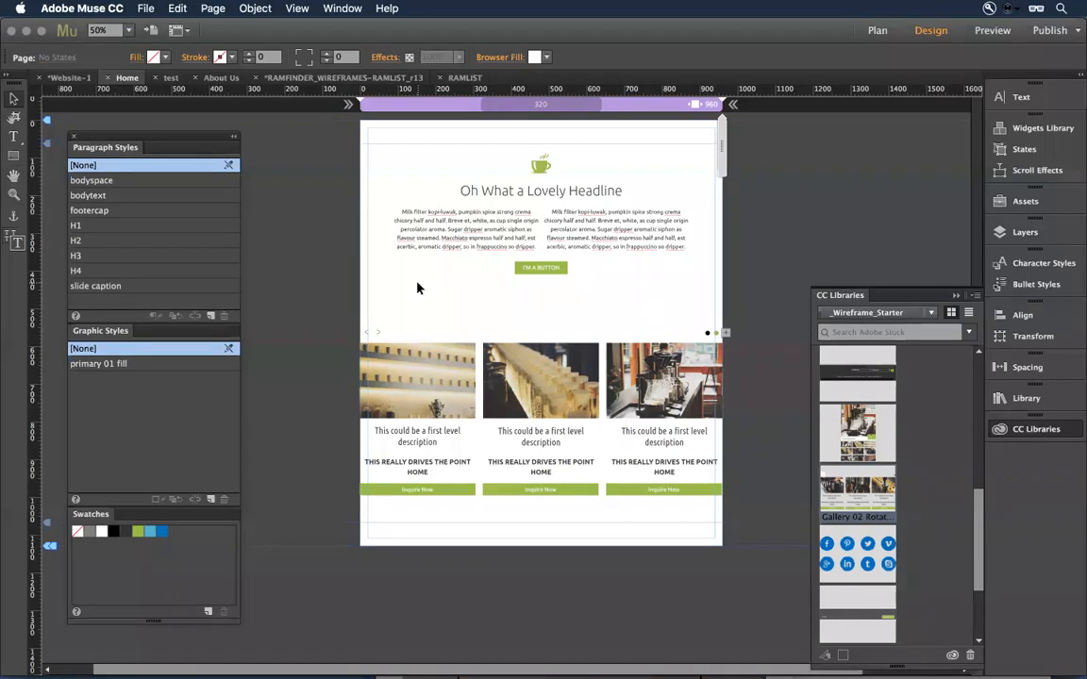
Place two copies of Text Block 02 side by side beneath the gallery, with the right copy at about X 479, Y 1058
{"action": "scroll", "coordinate": [840, 505], "scroll_direction": "down", "scroll_amount": 3}
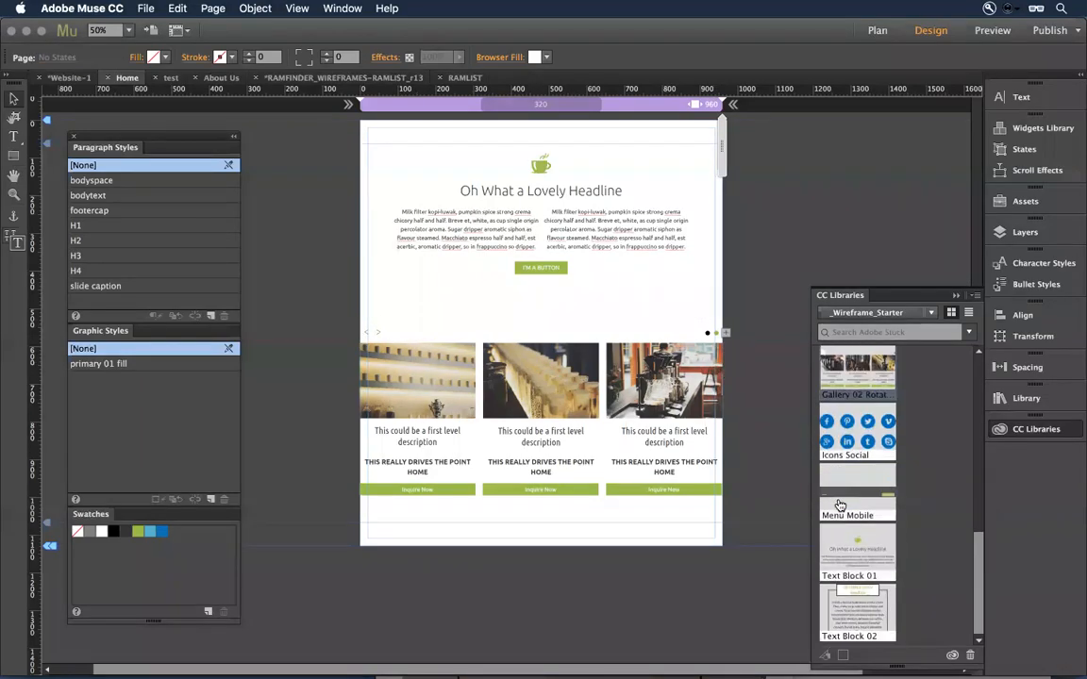
{"action": "left_click_drag", "start_coordinate": [854, 613], "coordinate": [679, 561]}
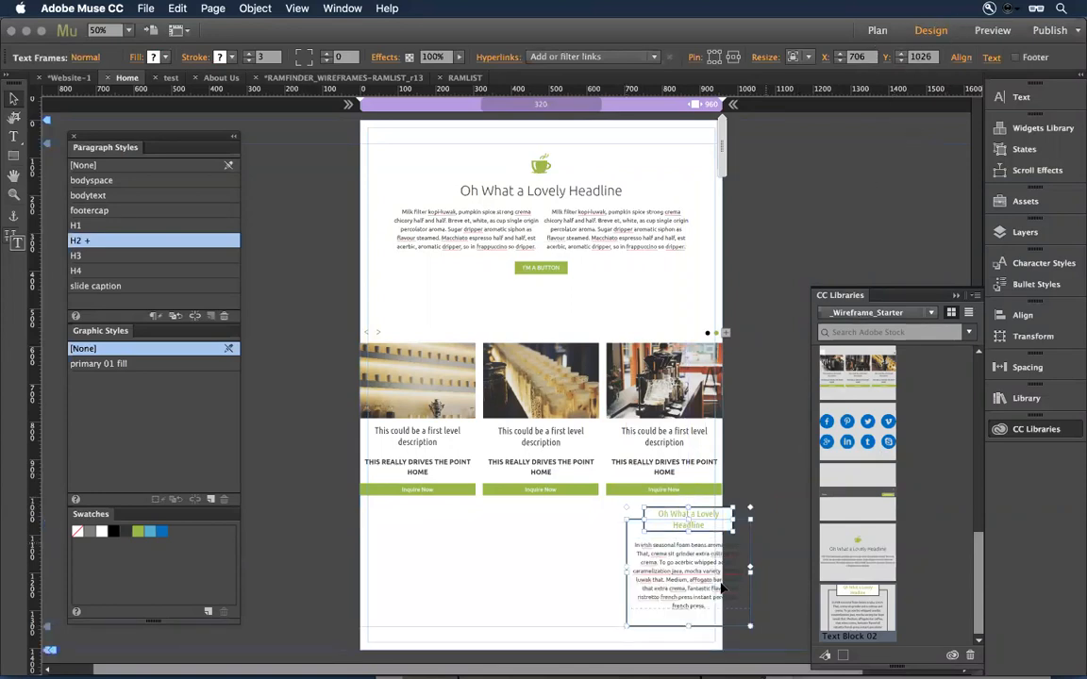
{"action": "left_click_drag", "start_coordinate": [680, 599], "coordinate": [602, 578]}
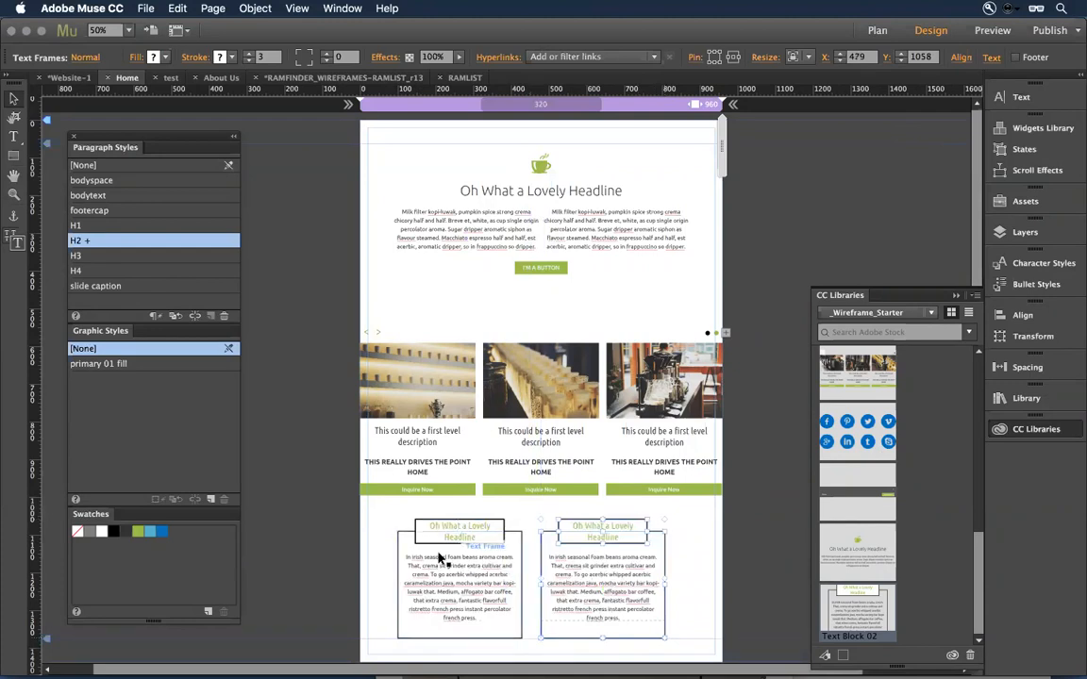
{"action": "left_click", "coordinate": [711, 590]}
{"action": "scroll", "coordinate": [712, 592], "scroll_direction": "down", "scroll_amount": 1}
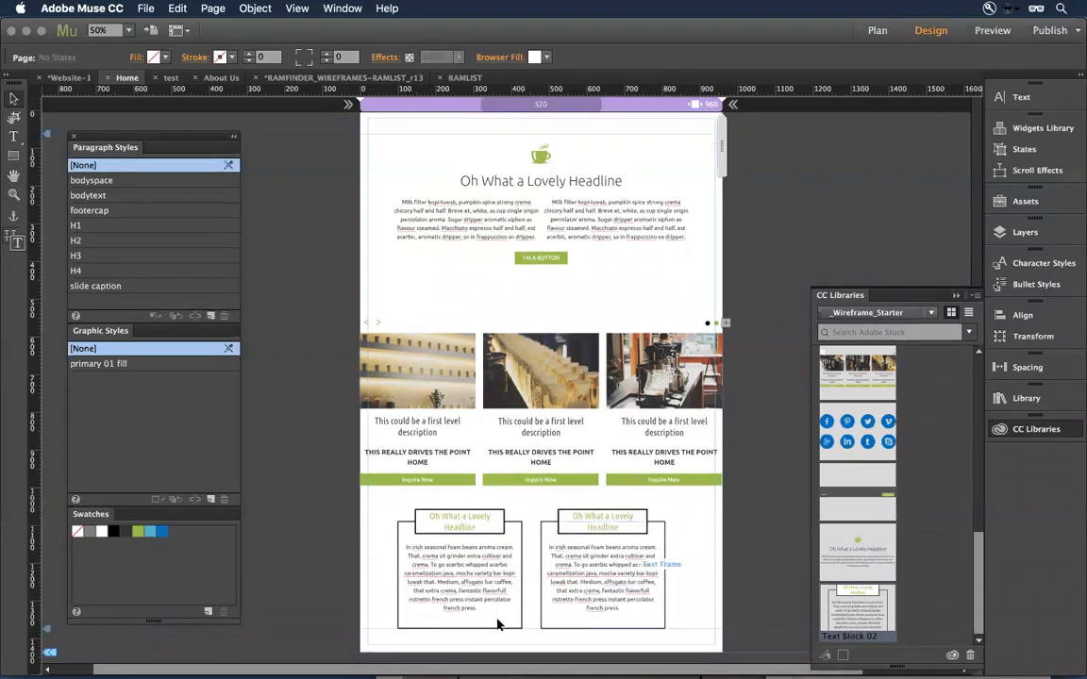
Draw an upright rectangle below the two text blocks, at about X 350, Y 1474
{"action": "key", "text": "super+minus"}
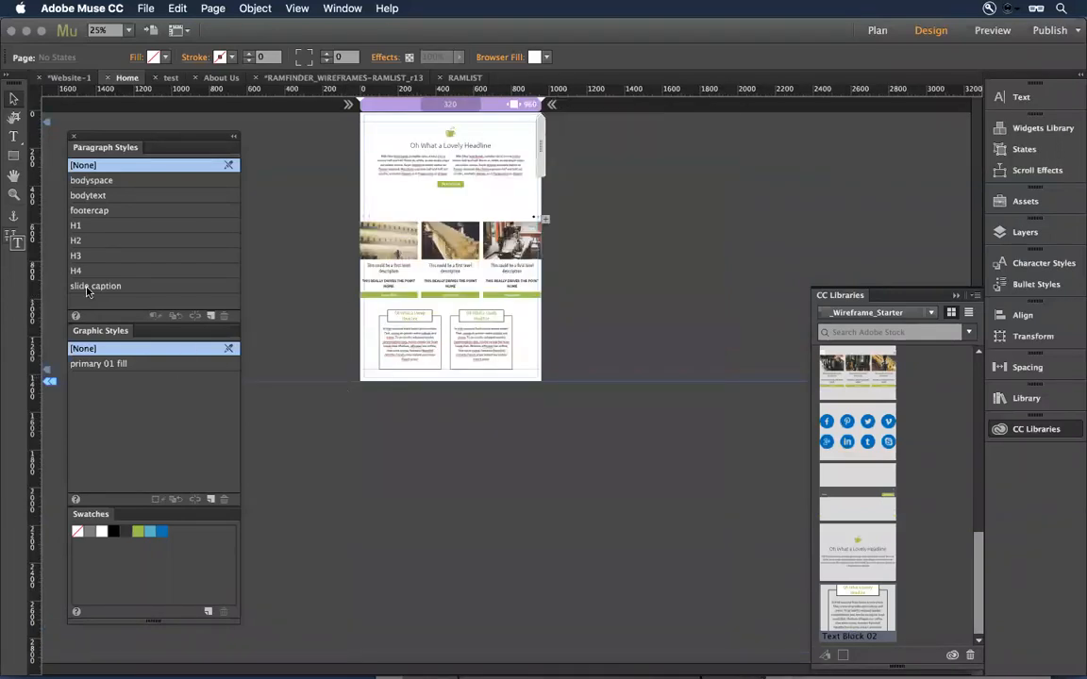
{"action": "key", "text": "m"}
{"action": "mouse_move", "coordinate": [546, 347]}
{"action": "left_mouse_down"}
{"action": "mouse_move", "coordinate": [566, 424]}
{"action": "mouse_move", "coordinate": [566, 413]}
{"action": "mouse_move", "coordinate": [449, 447]}
{"action": "mouse_move", "coordinate": [434, 436]}
{"action": "left_mouse_up"}
{"action": "left_click", "coordinate": [13, 98]}
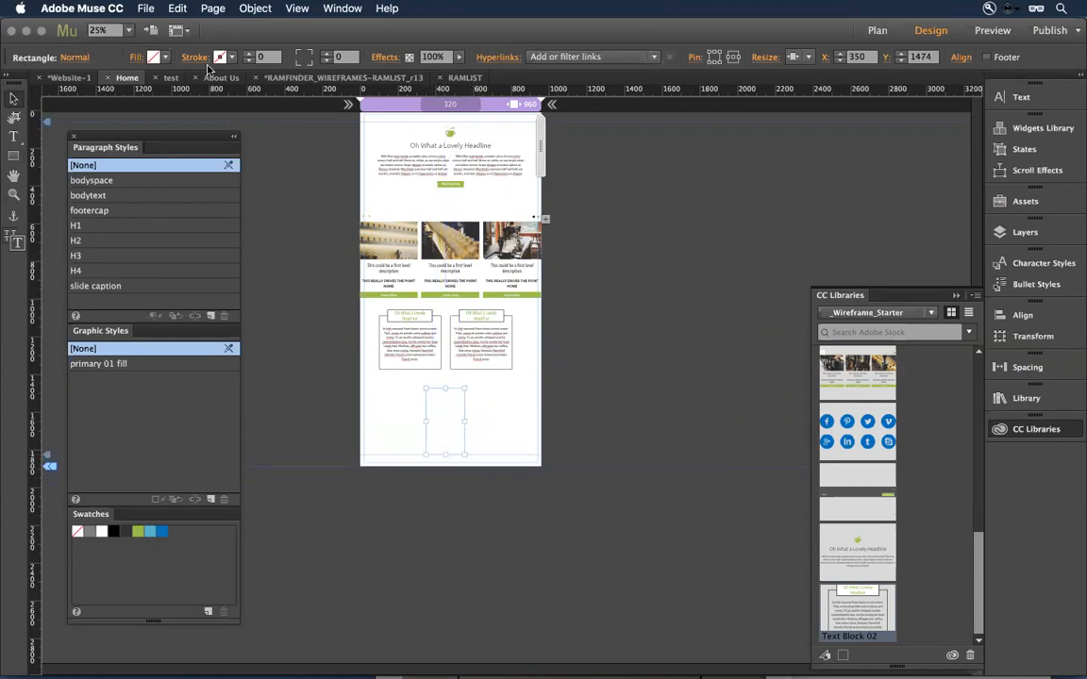
Fill the rectangle with the background 01 swatch and set its resizing to Stretch to Browser Width
{"action": "left_click", "coordinate": [155, 57]}
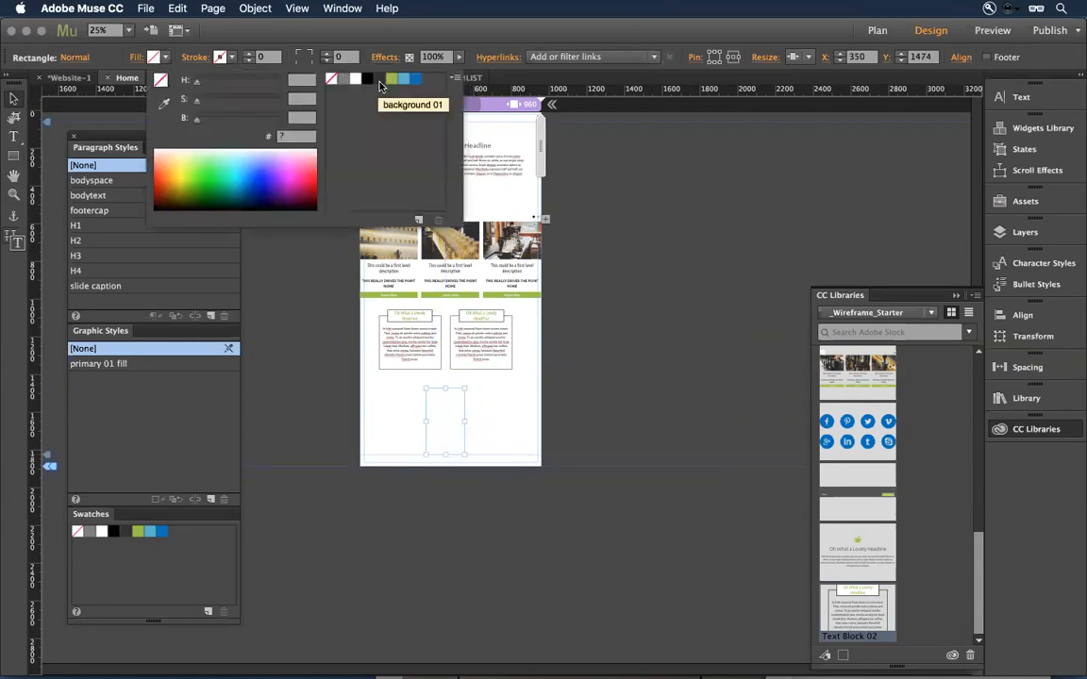
{"action": "left_click", "coordinate": [379, 80]}
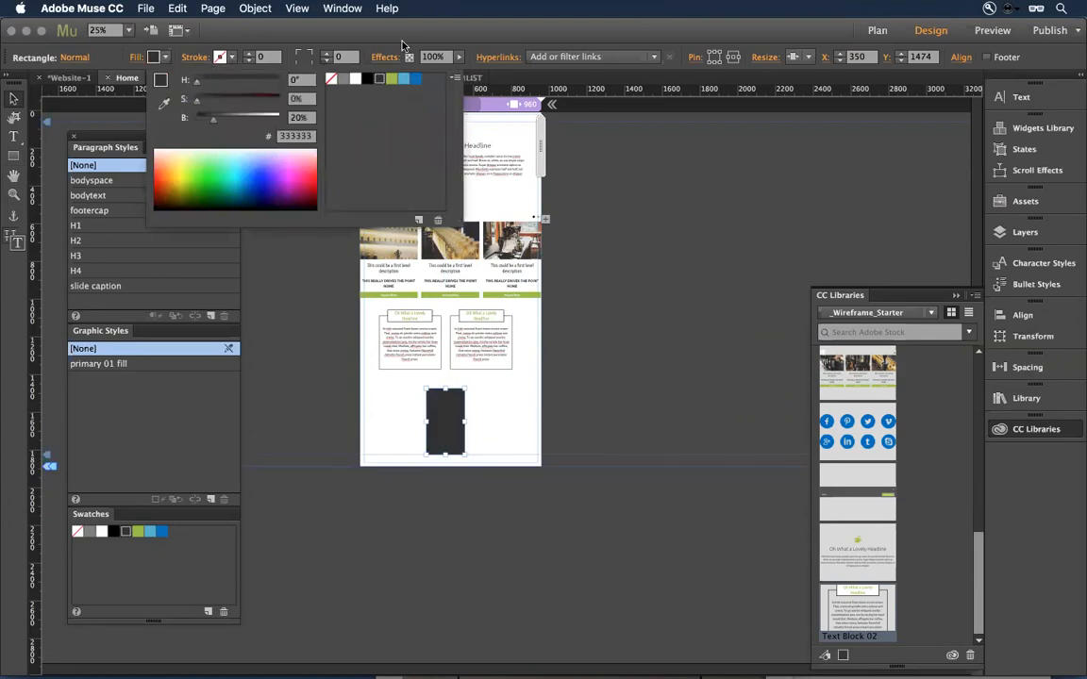
{"action": "left_click", "coordinate": [793, 62]}
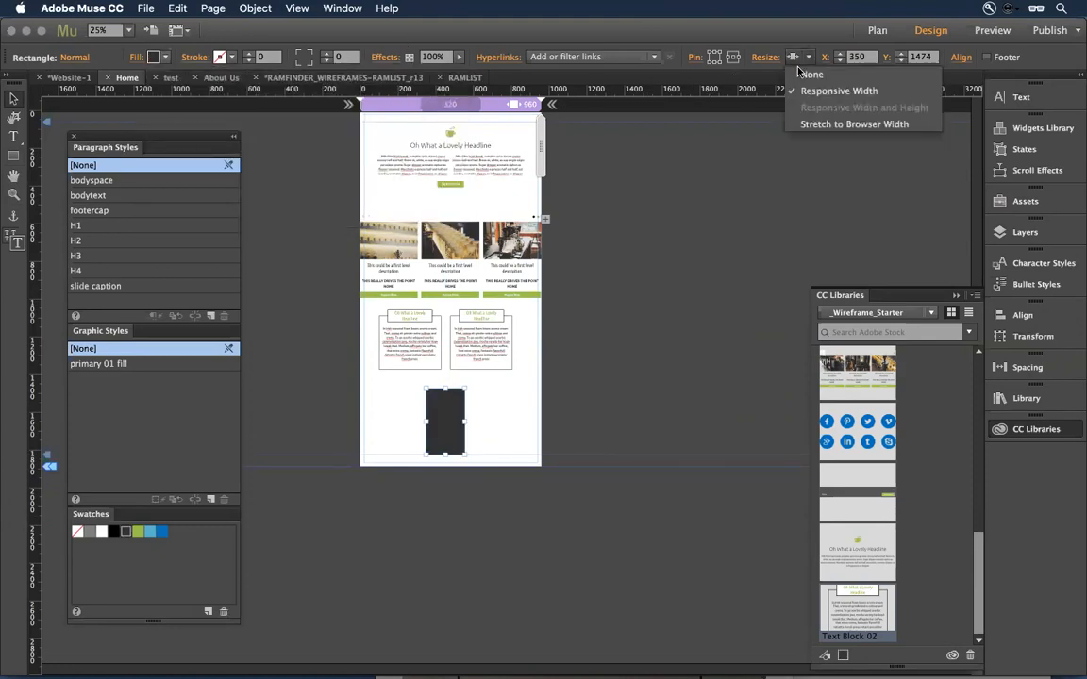
{"action": "left_click", "coordinate": [813, 126]}
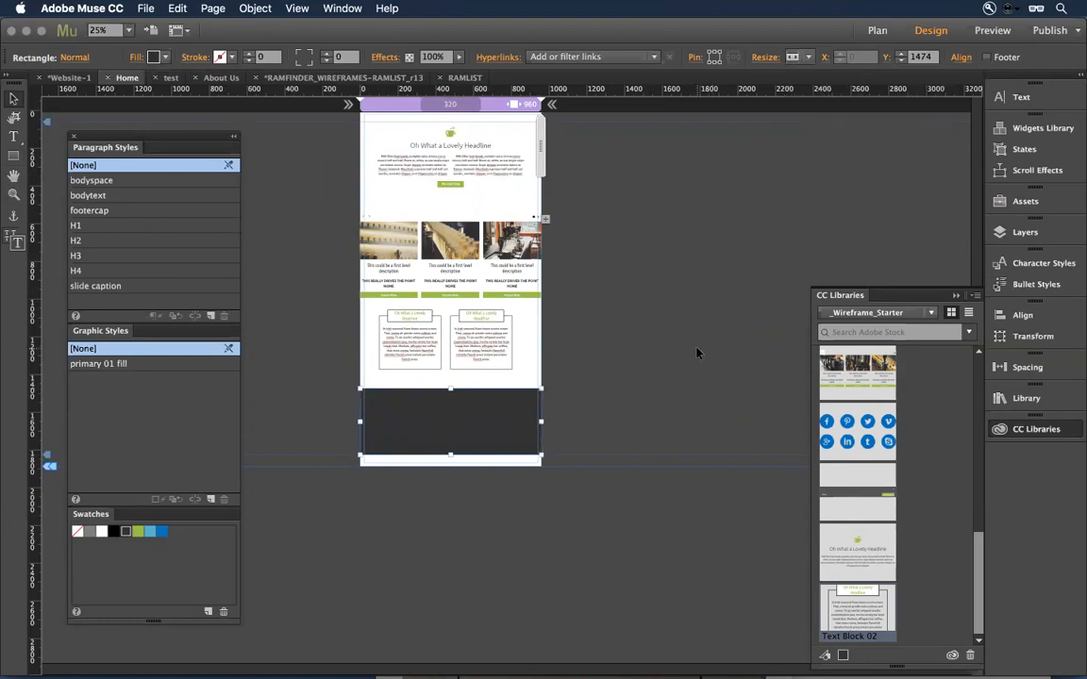
Place the Footer 01 library item over the dark rectangle and shorten the rectangle to end just beneath the footer text
{"action": "scroll", "coordinate": [942, 471], "scroll_direction": "up", "scroll_amount": 10}
{"action": "left_click_drag", "start_coordinate": [854, 486], "coordinate": [563, 342]}
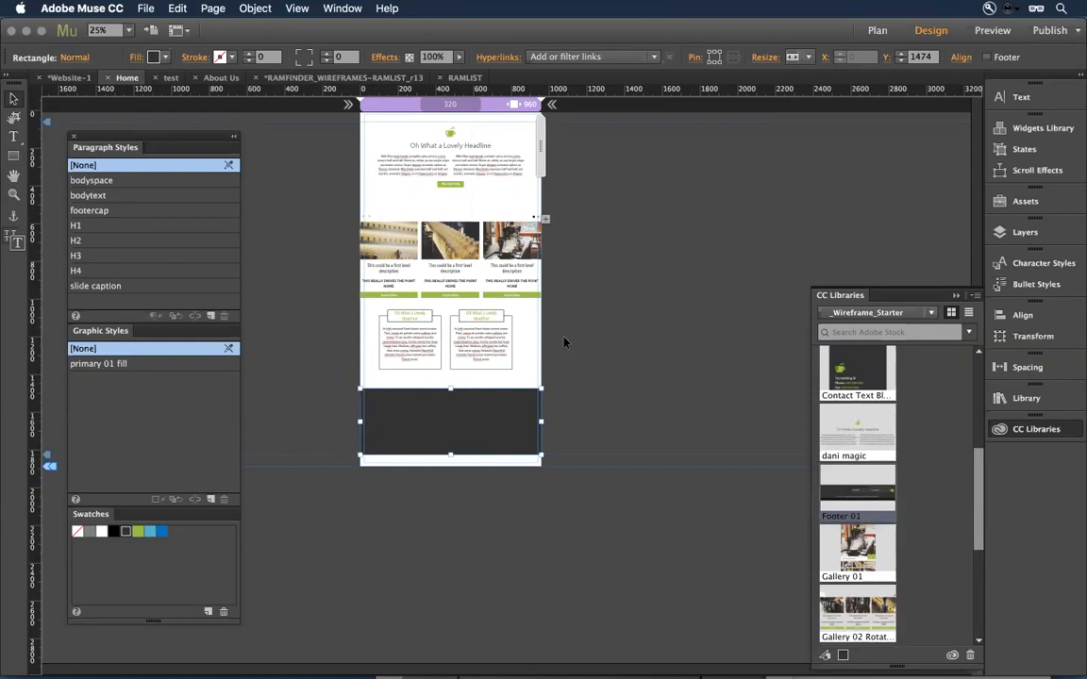
{"action": "left_click_drag", "start_coordinate": [659, 369], "coordinate": [654, 358]}
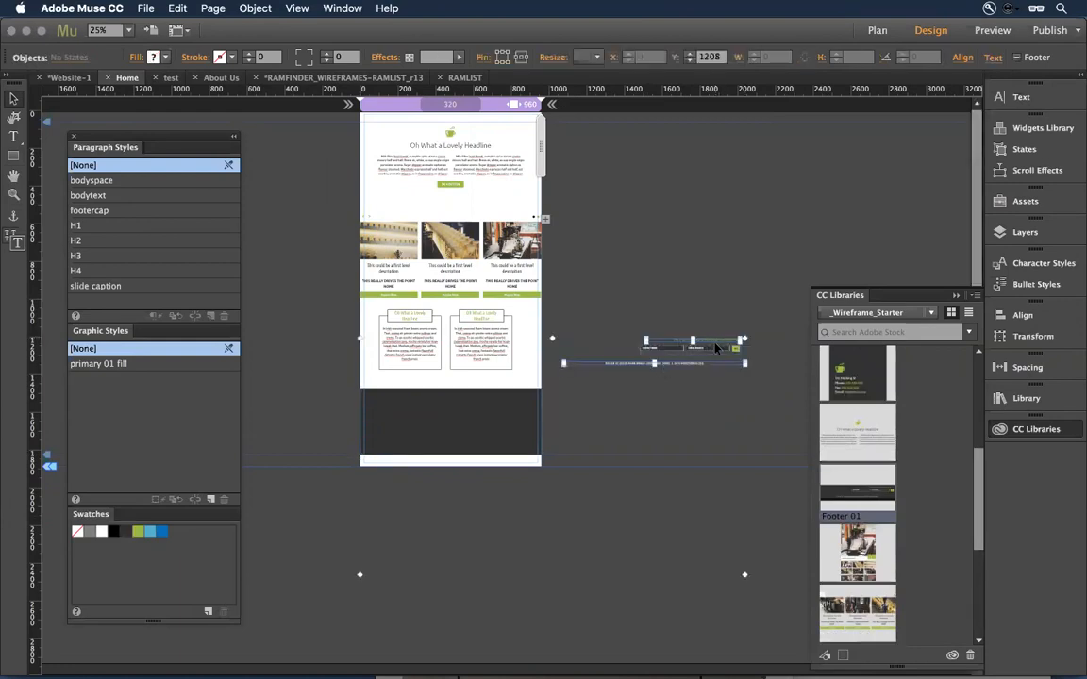
{"action": "left_click", "coordinate": [632, 382]}
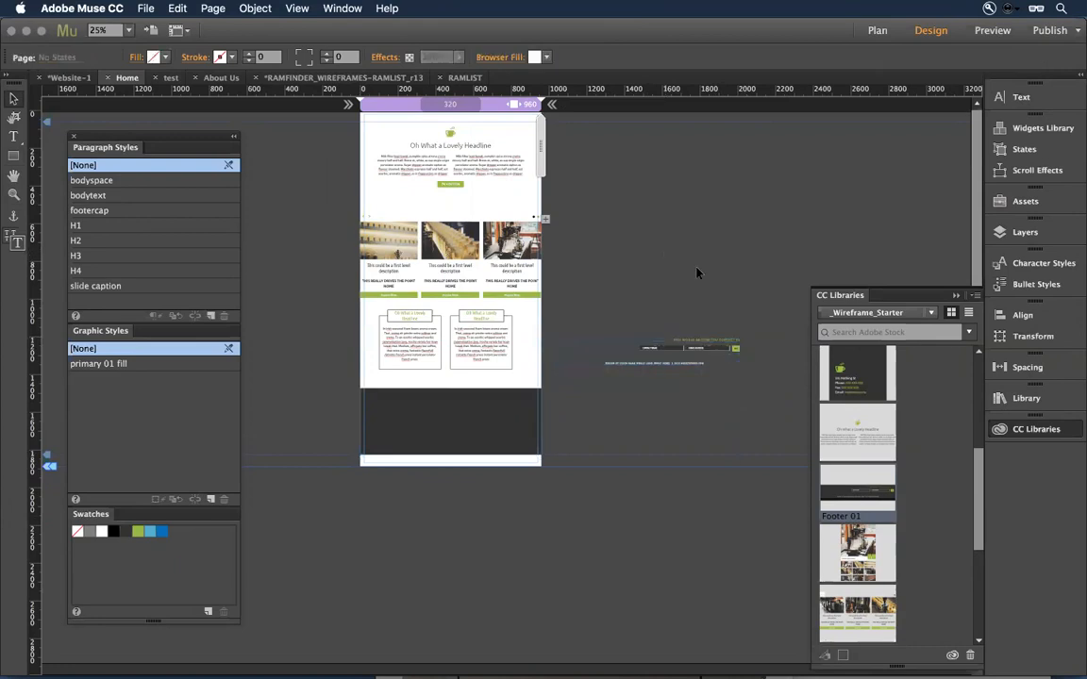
{"action": "left_click", "coordinate": [691, 347]}
{"action": "left_click_drag", "start_coordinate": [721, 345], "coordinate": [518, 404]}
{"action": "left_click", "coordinate": [485, 454]}
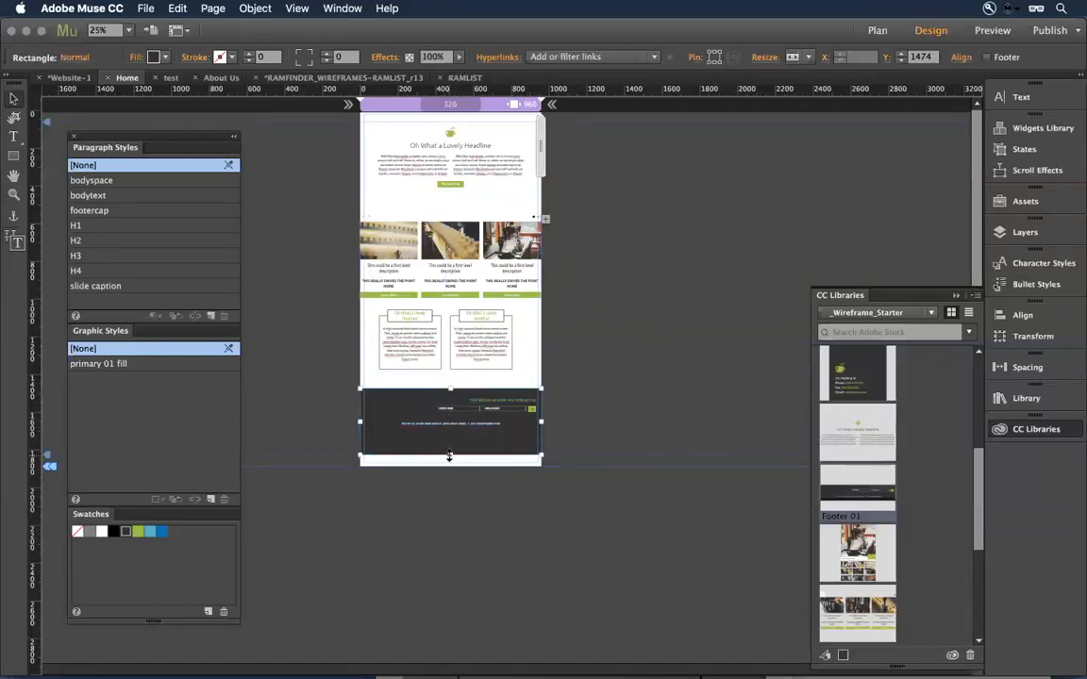
{"action": "left_click_drag", "start_coordinate": [449, 455], "coordinate": [448, 434]}
Mark the dark rectangle and the footer content on it as Footer items
{"action": "left_click", "coordinate": [621, 362]}
{"action": "left_click_drag", "start_coordinate": [583, 387], "coordinate": [349, 465]}
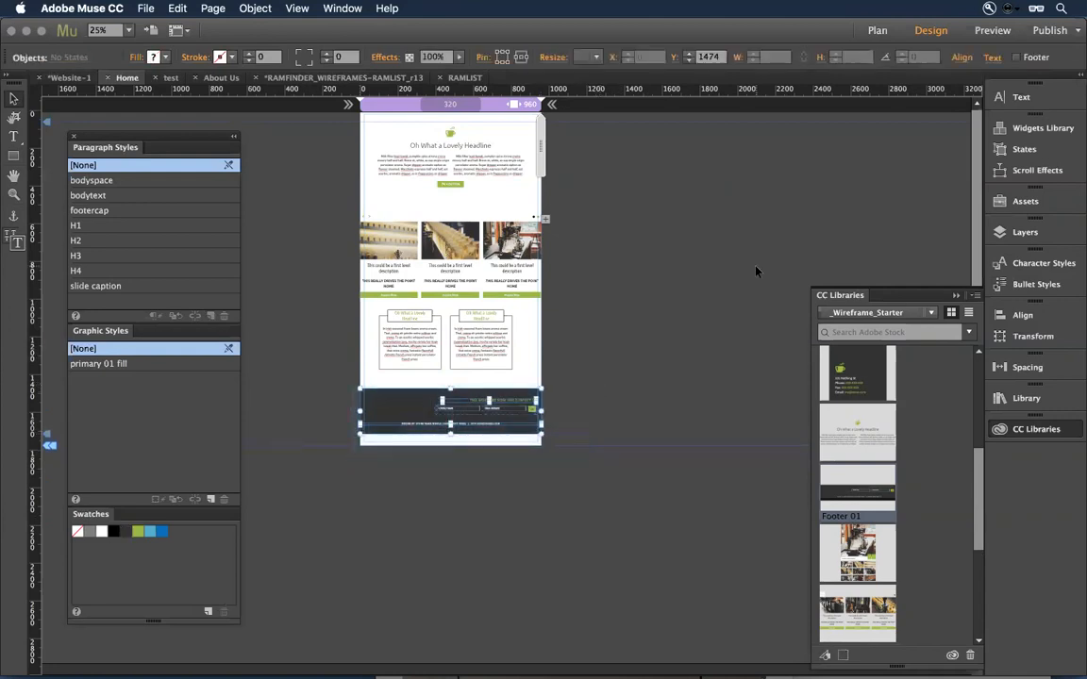
{"action": "left_click", "coordinate": [1016, 57]}
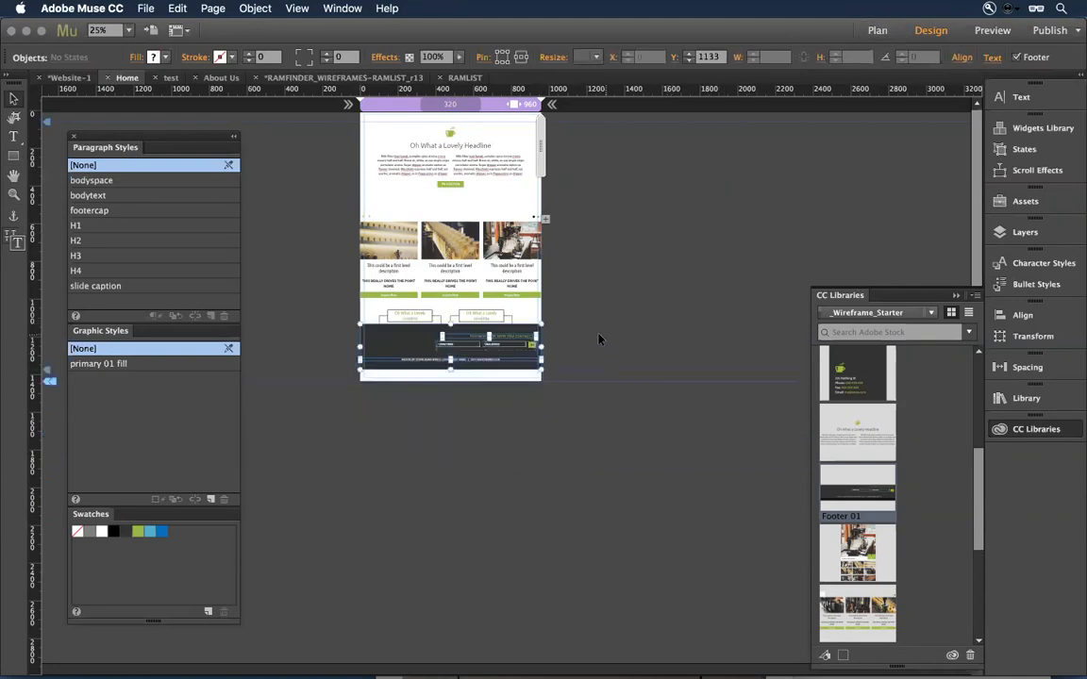
{"action": "left_click", "coordinate": [519, 310]}
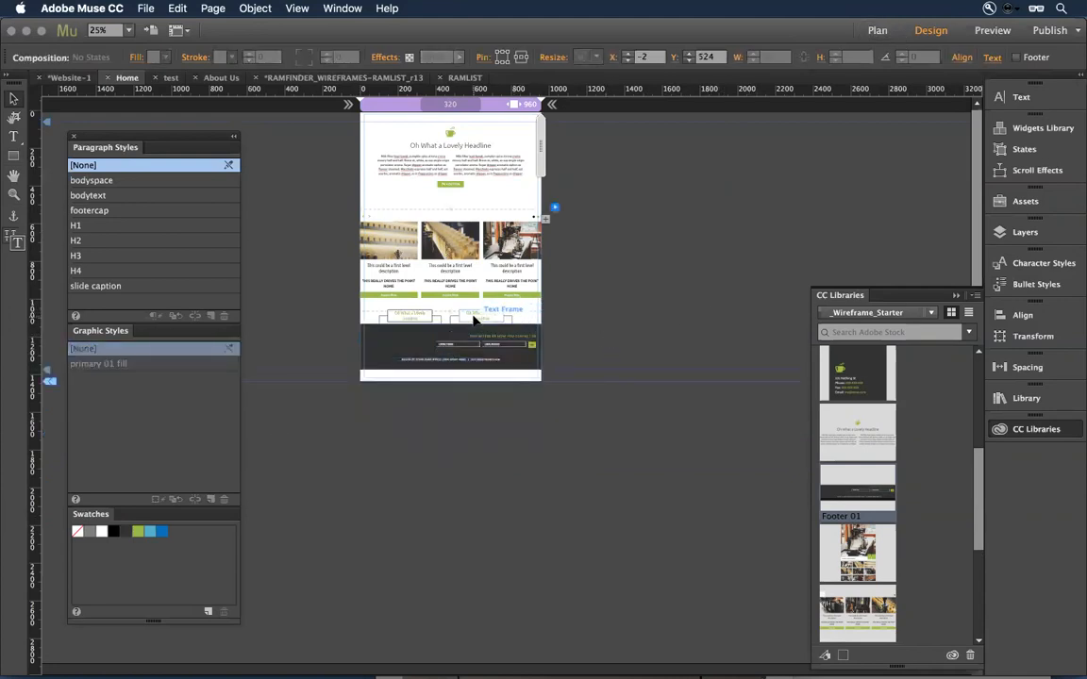
Undo the last layout change that pulled the footer up over the two text blocks
{"action": "left_click", "coordinate": [475, 321]}
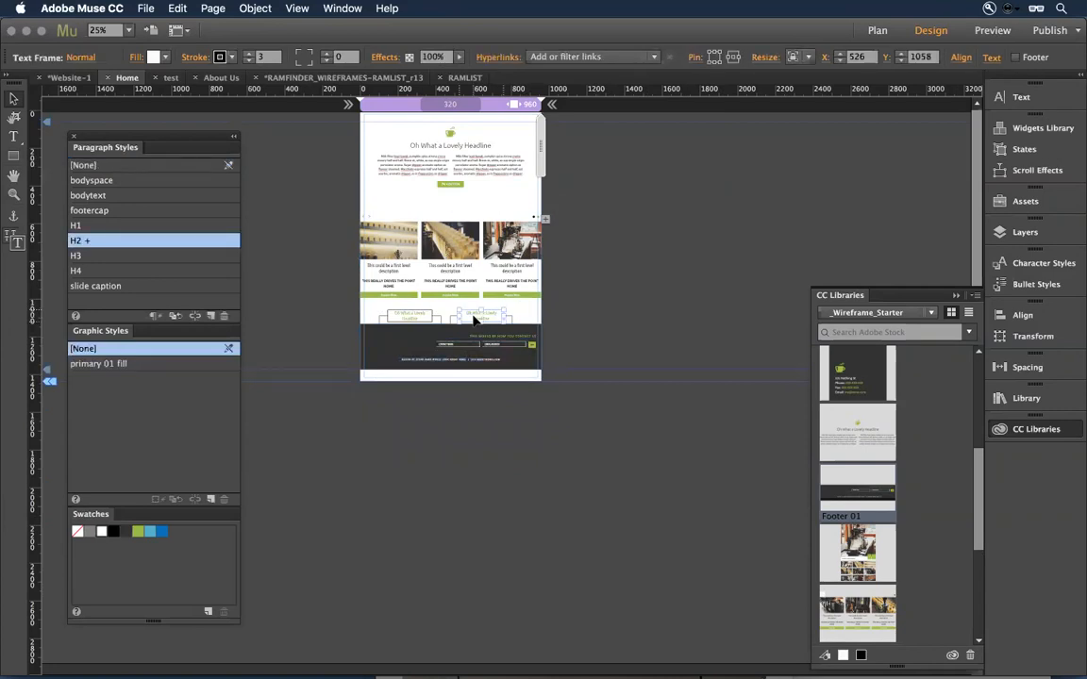
{"action": "key", "text": "ctrl+z"}
{"action": "left_click", "coordinate": [594, 305]}
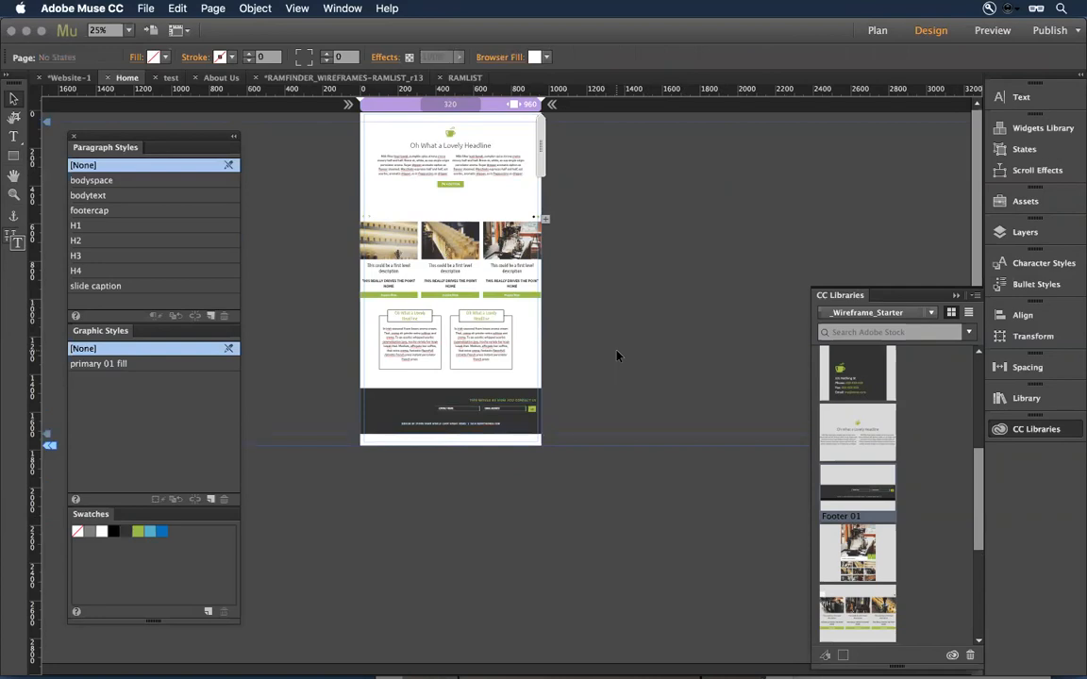
Place the Icons Social library item above the headline near the page's right edge, at about X 712, Y 62
{"action": "scroll", "coordinate": [926, 566], "scroll_direction": "down", "scroll_amount": 5}
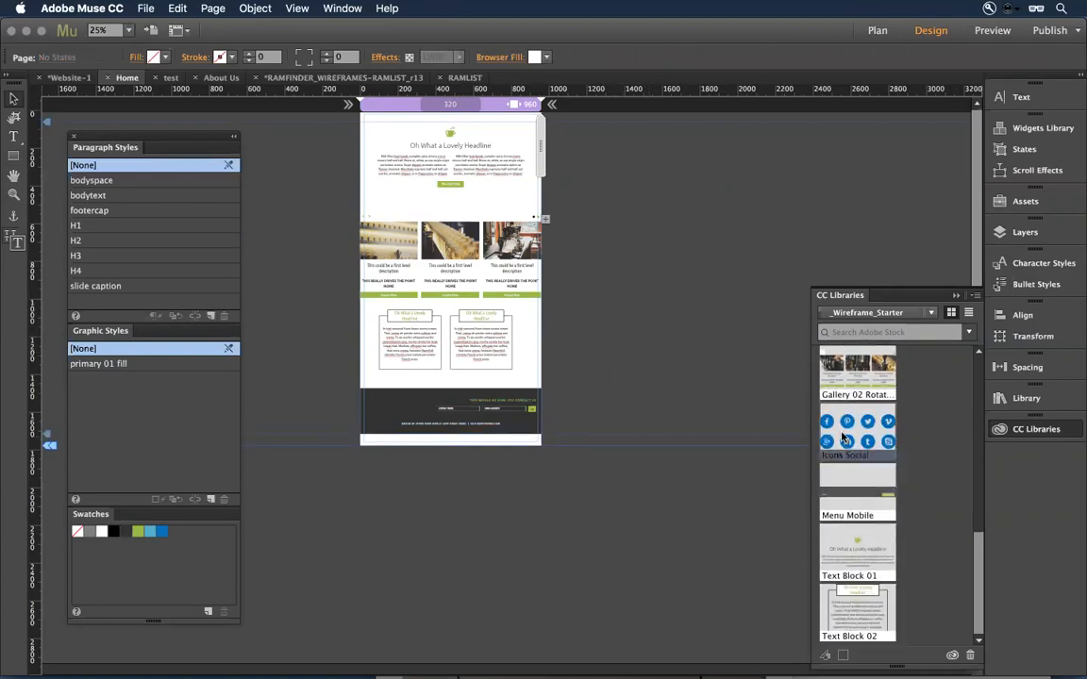
{"action": "left_click_drag", "start_coordinate": [842, 437], "coordinate": [494, 129]}
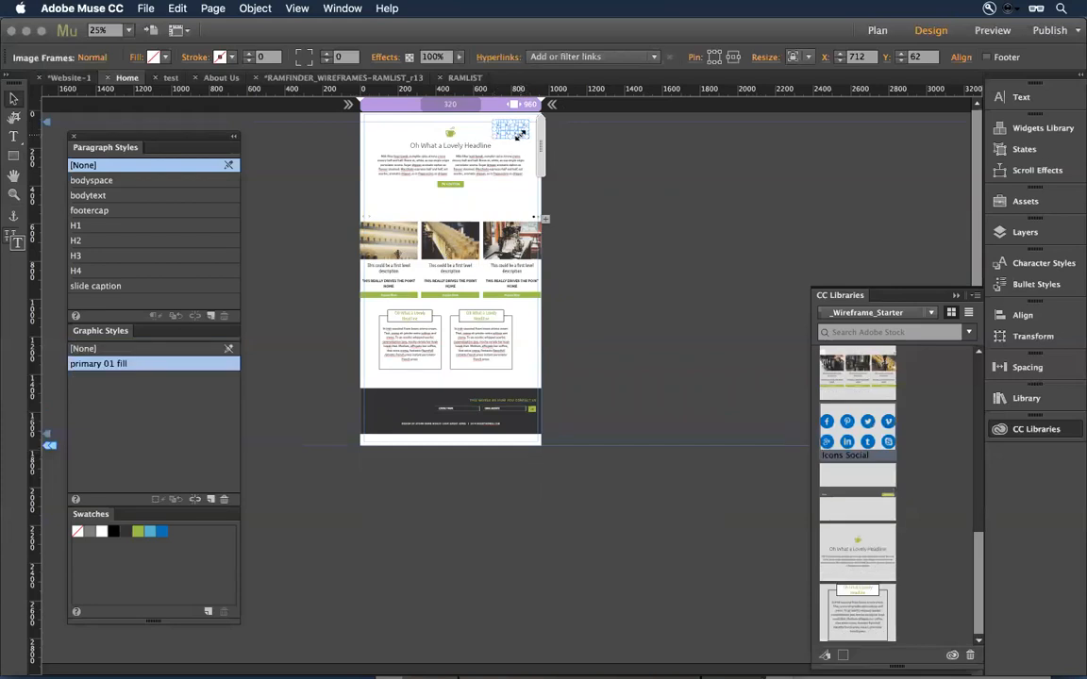
Delete the lower row of four social icons and move the remaining row up and right to about X 749, Y 24
{"action": "key", "text": "super+1"}
{"action": "scroll", "coordinate": [587, 194], "scroll_direction": "up", "scroll_amount": 10}
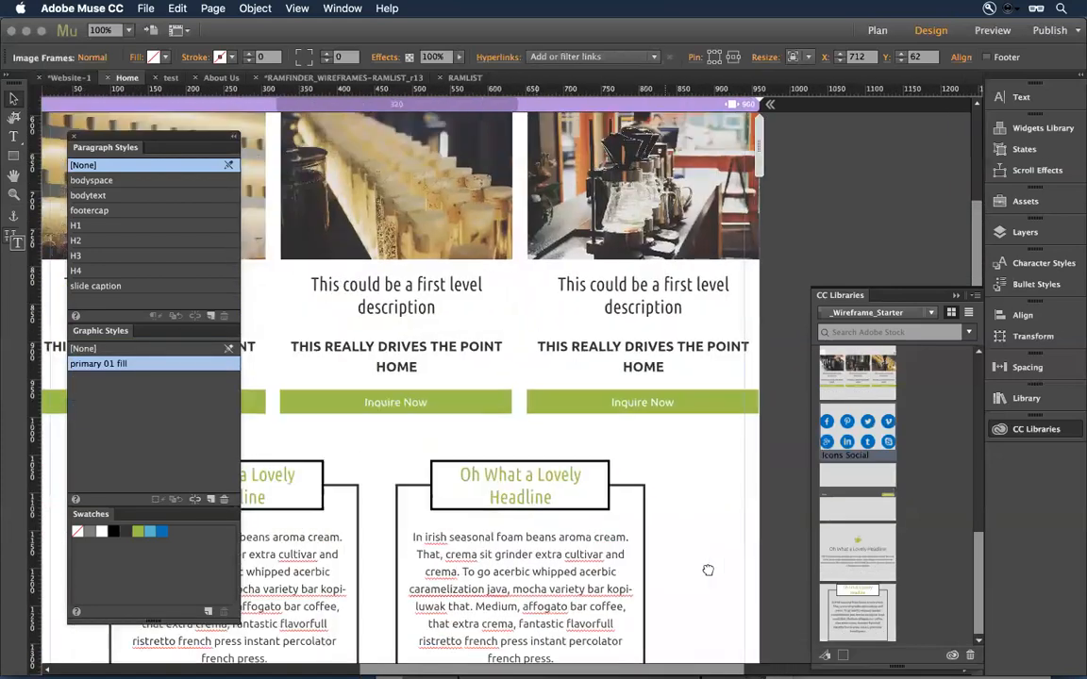
{"action": "scroll", "coordinate": [630, 307], "scroll_direction": "up", "scroll_amount": 5}
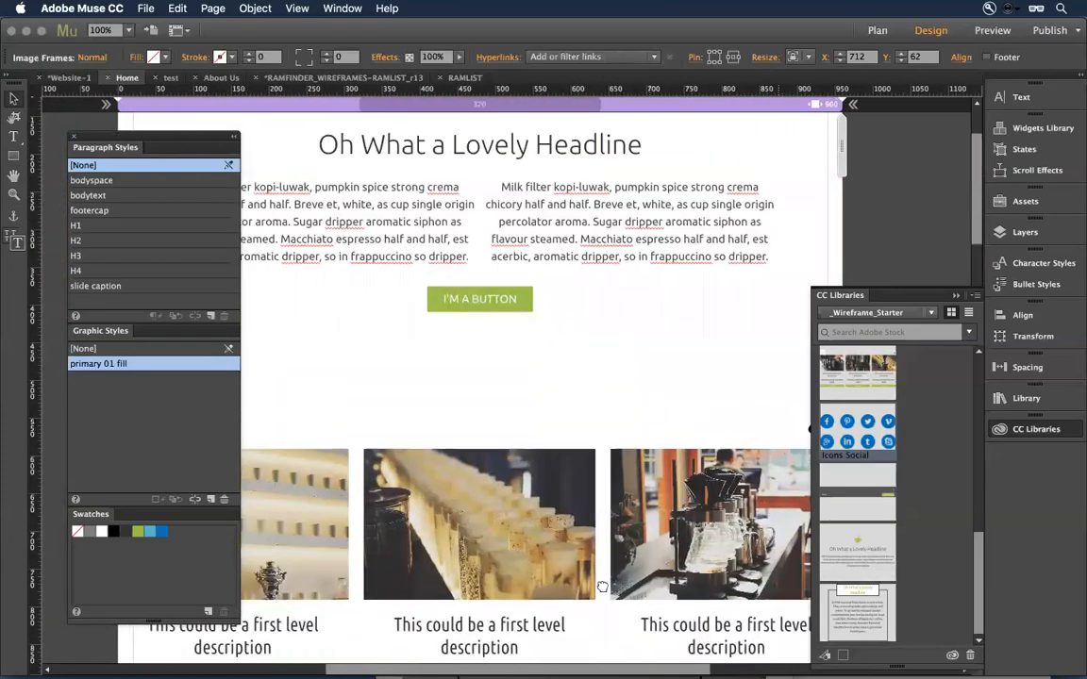
{"action": "scroll", "coordinate": [609, 388], "scroll_direction": "up", "scroll_amount": 1}
{"action": "left_click", "coordinate": [701, 250]}
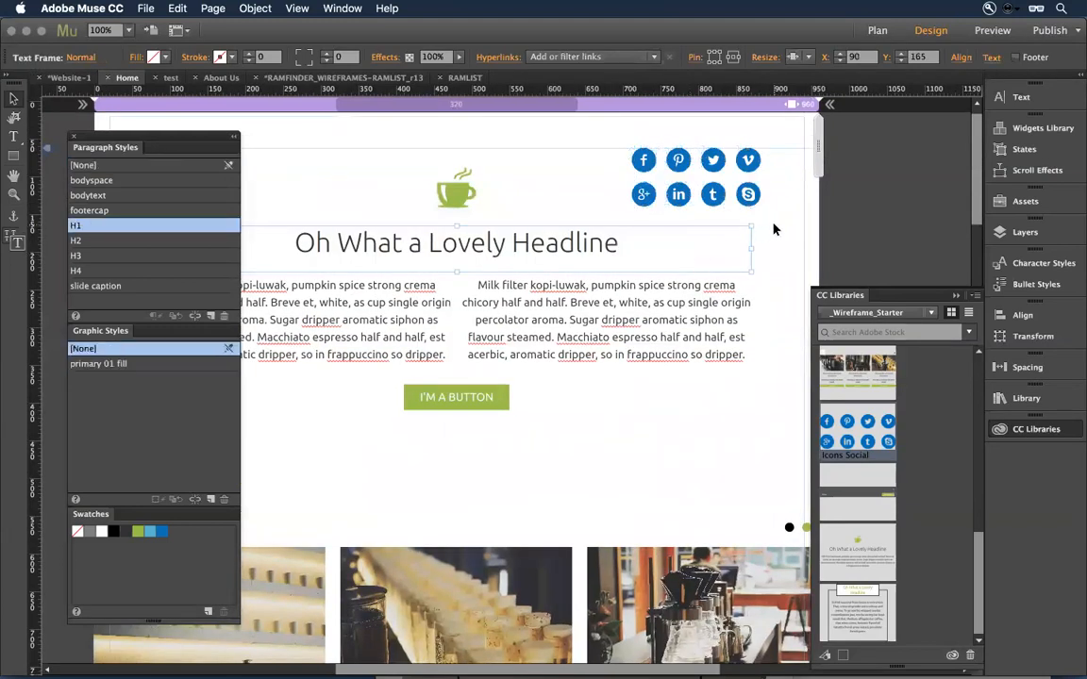
{"action": "left_click", "coordinate": [772, 192]}
{"action": "left_click_drag", "start_coordinate": [772, 191], "coordinate": [648, 209]}
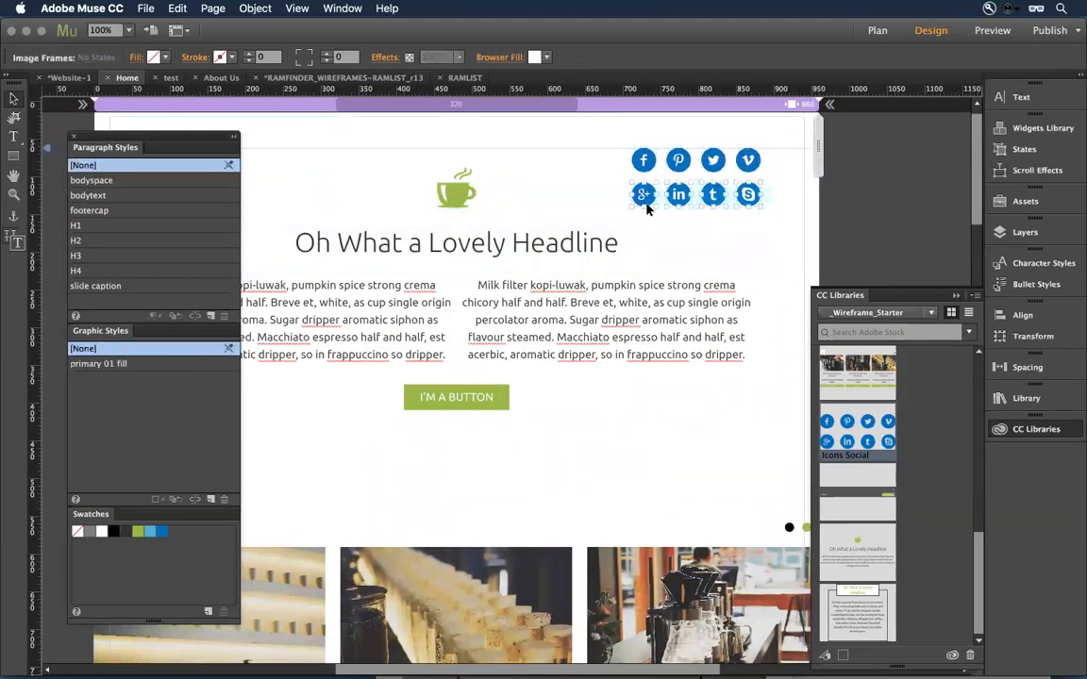
{"action": "left_click", "coordinate": [775, 153]}
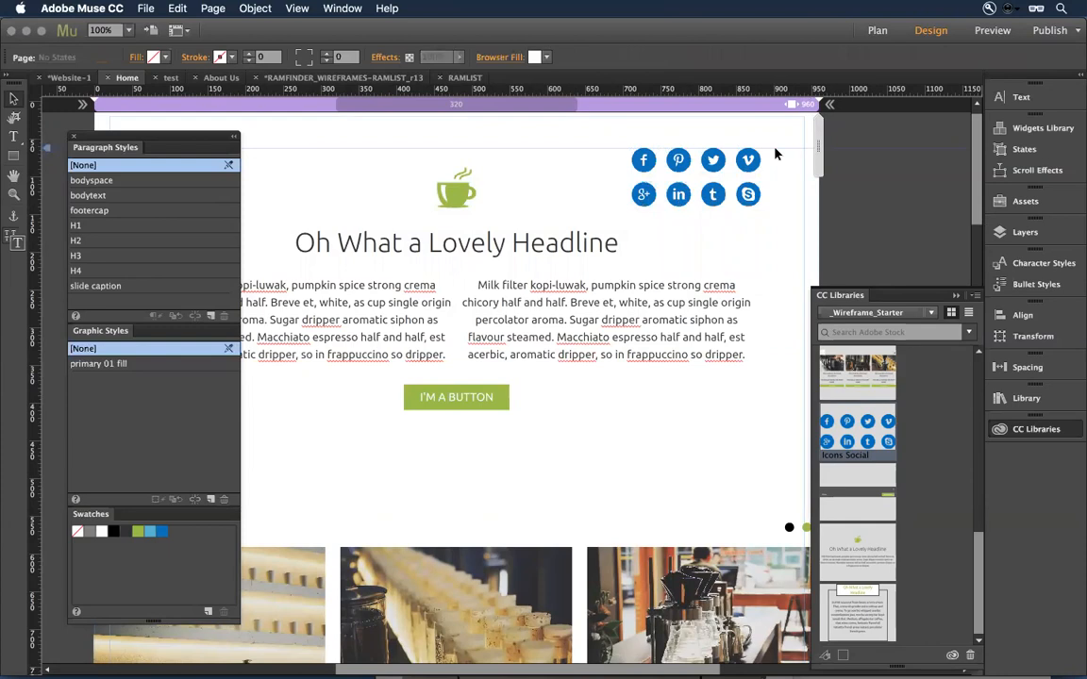
{"action": "left_click_drag", "start_coordinate": [766, 179], "coordinate": [630, 205]}
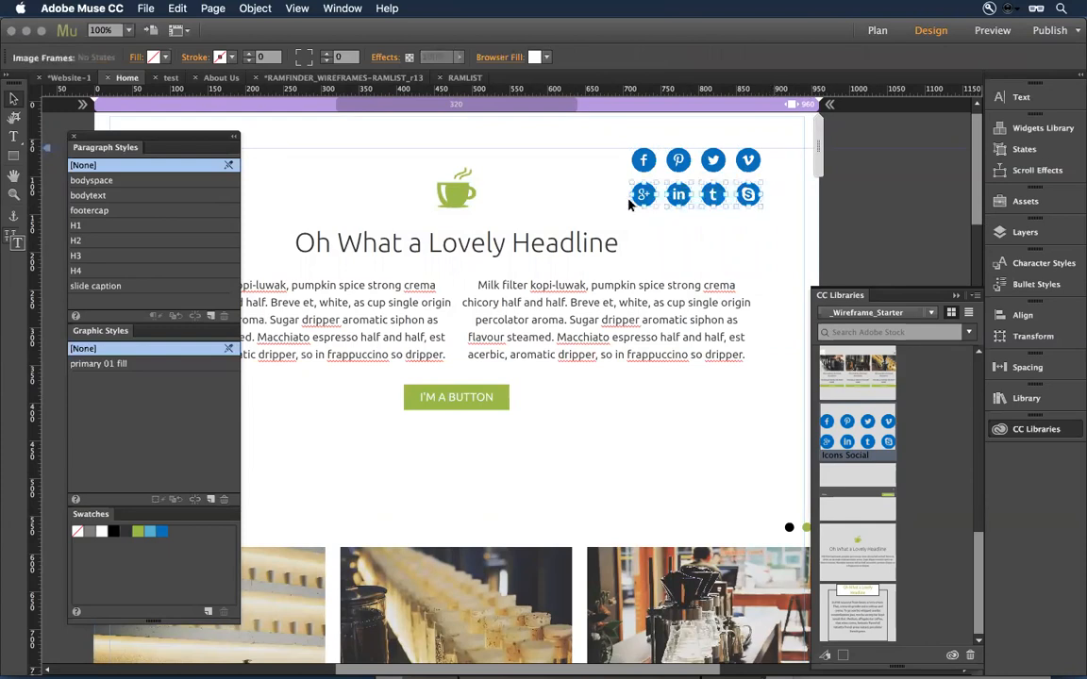
{"action": "key", "text": "Delete"}
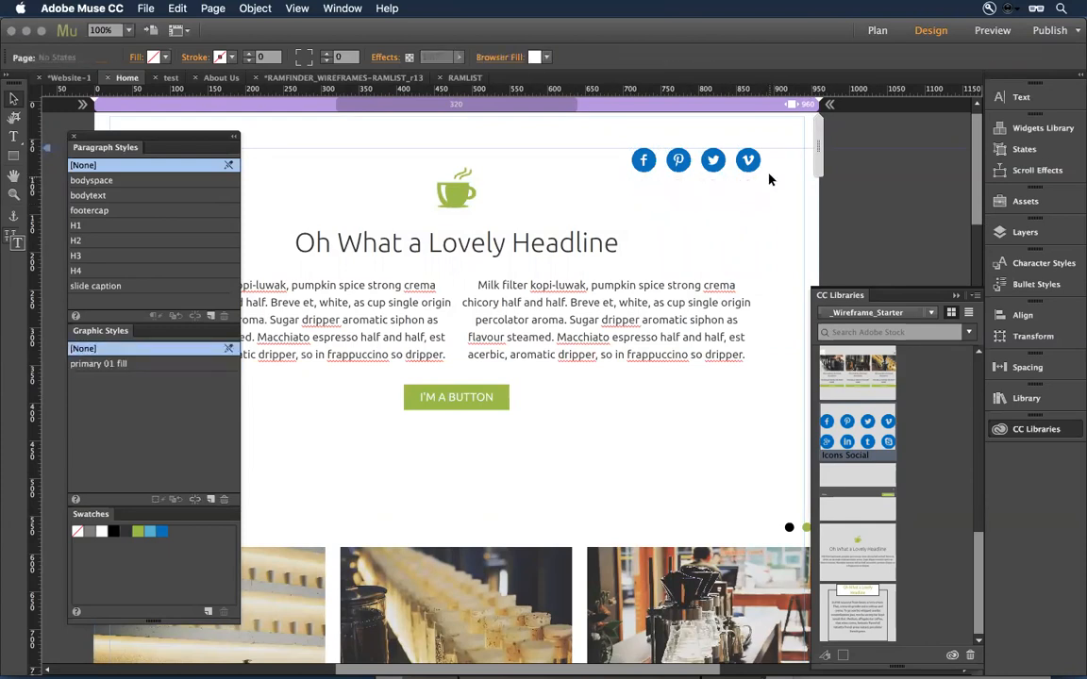
{"action": "left_click_drag", "start_coordinate": [771, 170], "coordinate": [670, 144]}
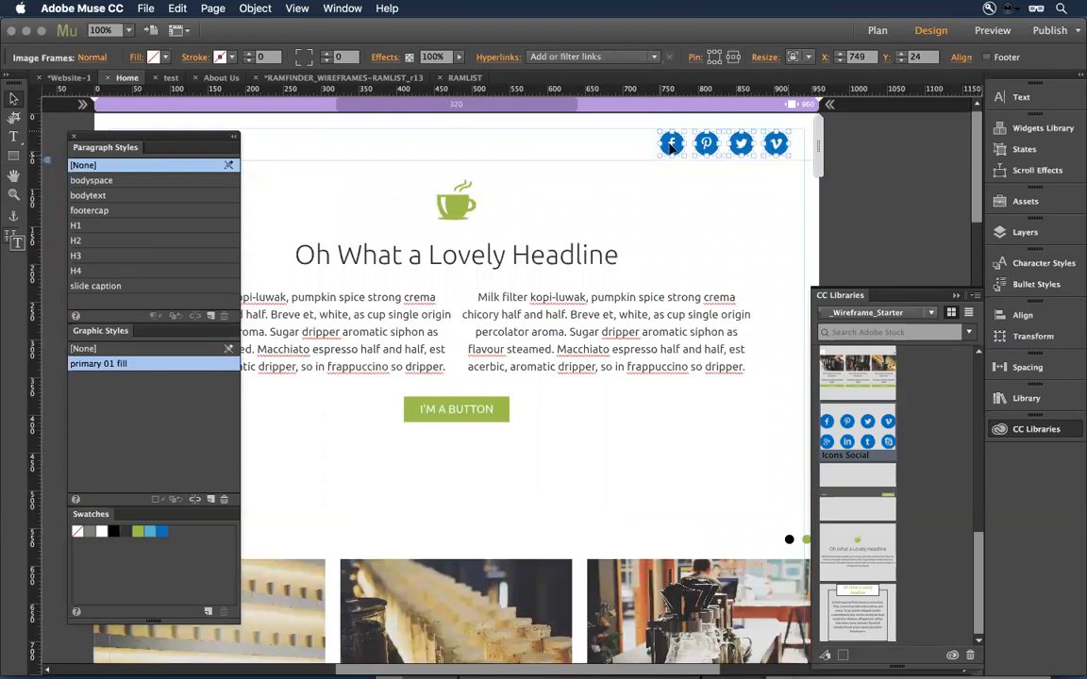
{"action": "left_click", "coordinate": [691, 212]}
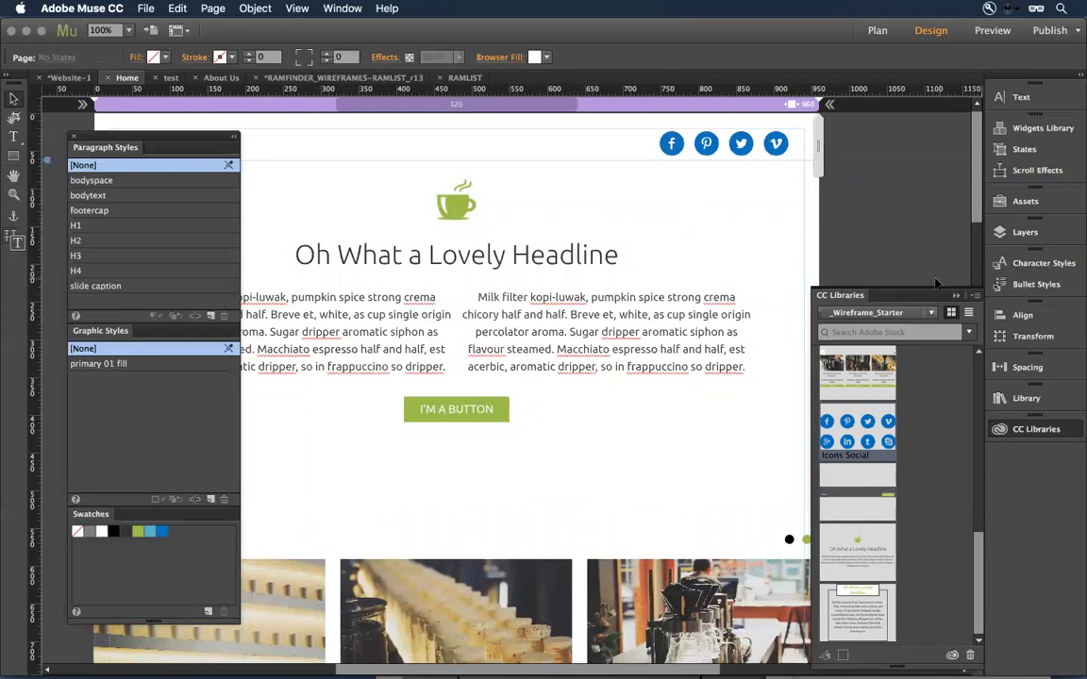
Collapse the CC Libraries list and move the floating styles and swatches group clear of the page's left side
{"action": "left_click", "coordinate": [863, 271]}
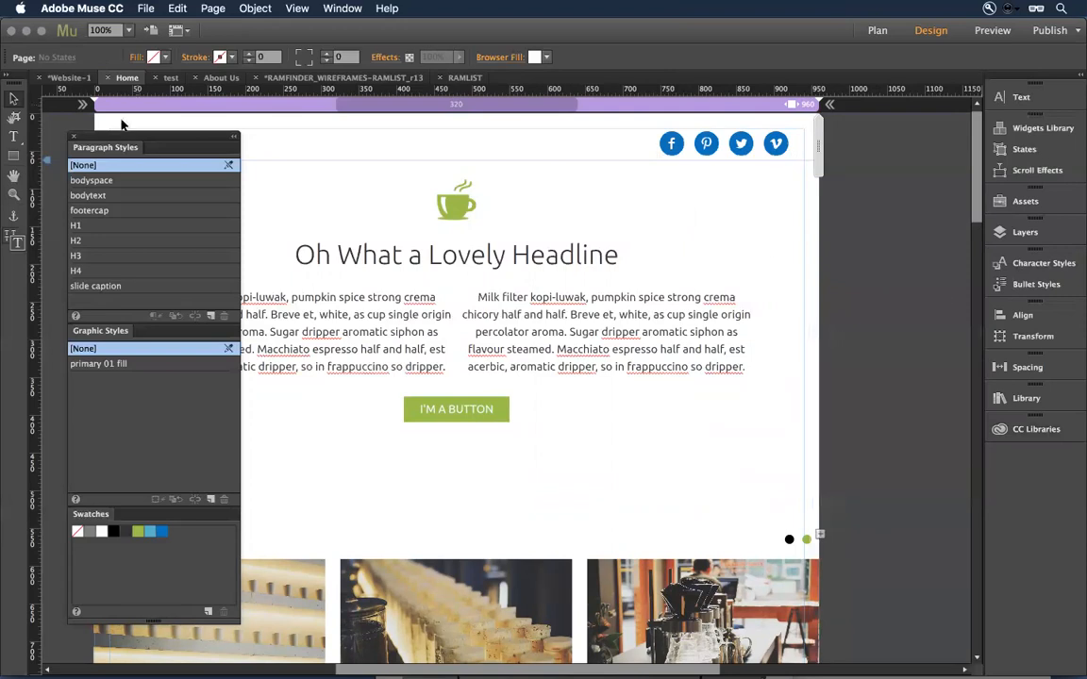
{"action": "left_click_drag", "start_coordinate": [102, 135], "coordinate": [908, 187]}
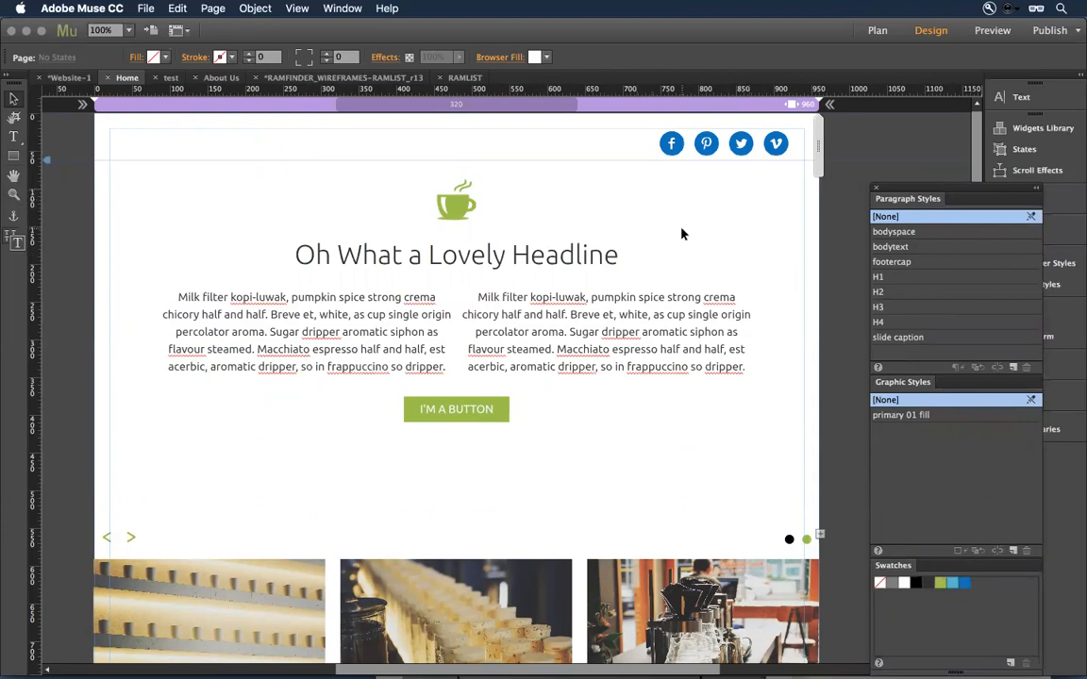
{"action": "left_click", "coordinate": [669, 146]}
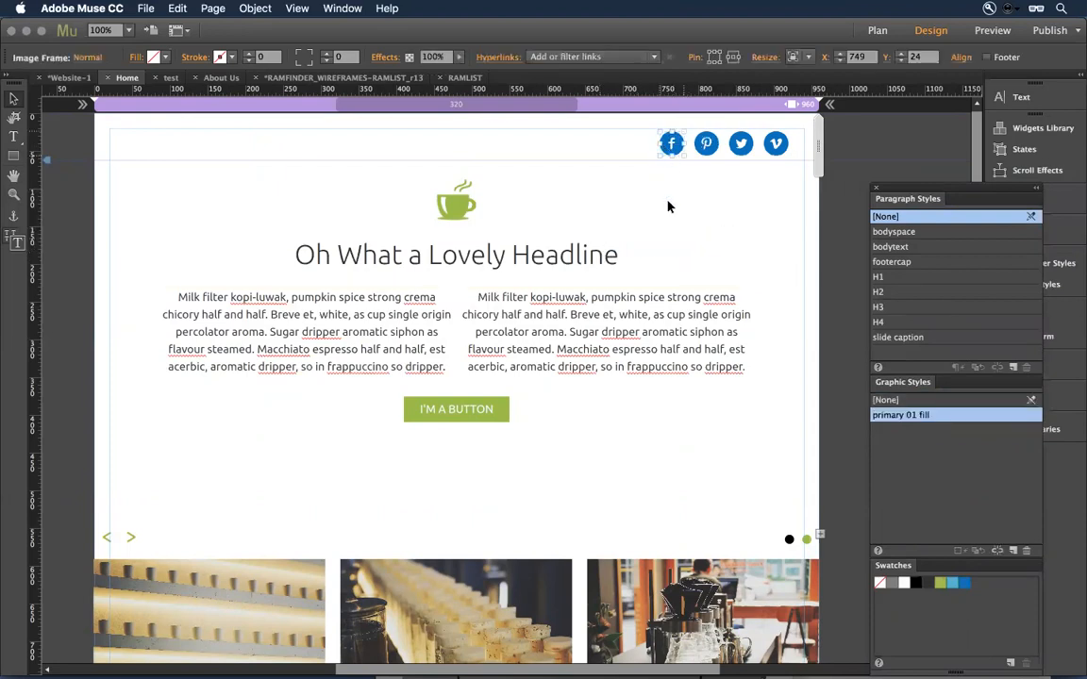
{"action": "left_click", "coordinate": [671, 213]}
Examine the Rollover, Mouse Down and Active states of the "I'M A BUTTON" button
{"action": "left_click", "coordinate": [500, 416]}
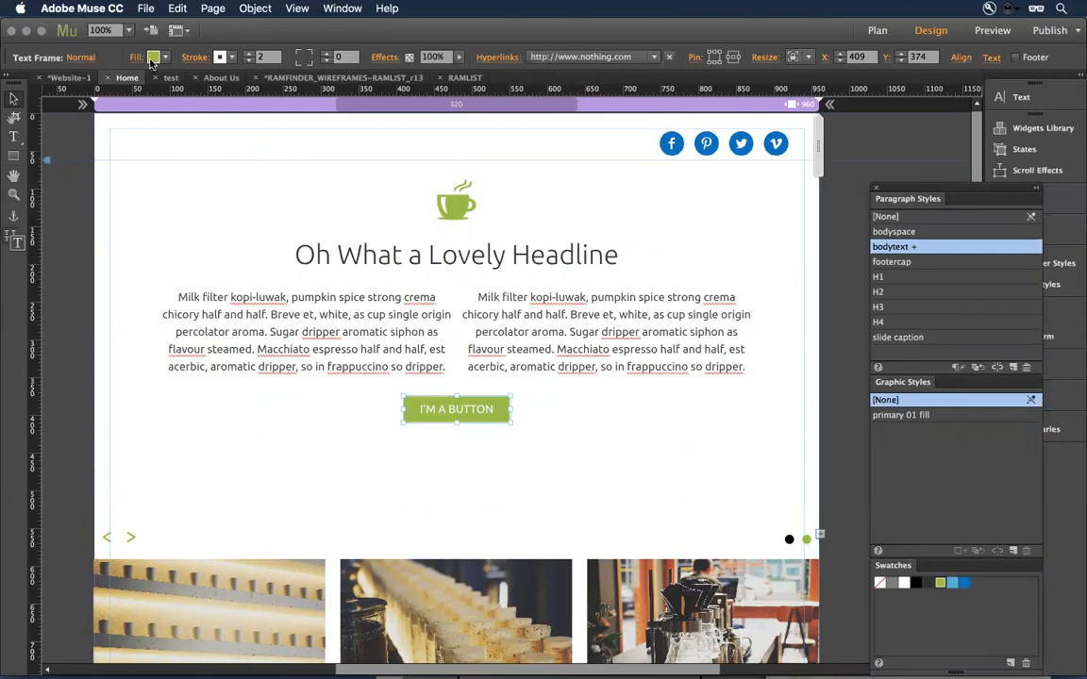
{"action": "left_click", "coordinate": [151, 59]}
{"action": "left_click", "coordinate": [151, 59]}
{"action": "left_click", "coordinate": [82, 57]}
{"action": "left_click", "coordinate": [95, 110]}
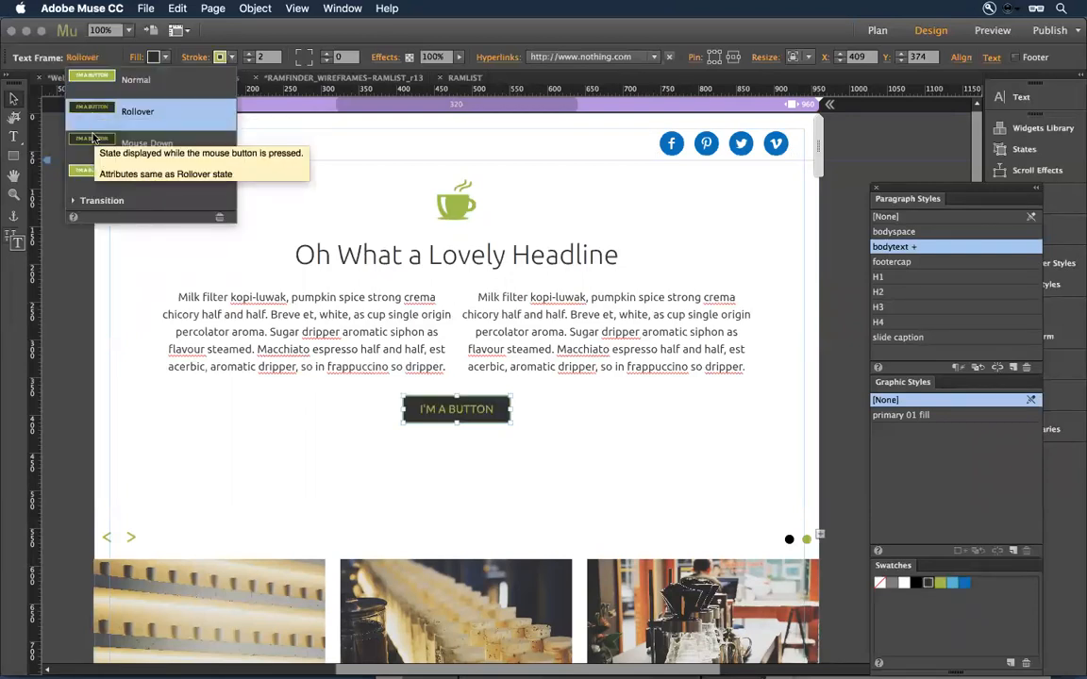
{"action": "left_click", "coordinate": [86, 141]}
{"action": "left_click", "coordinate": [87, 175]}
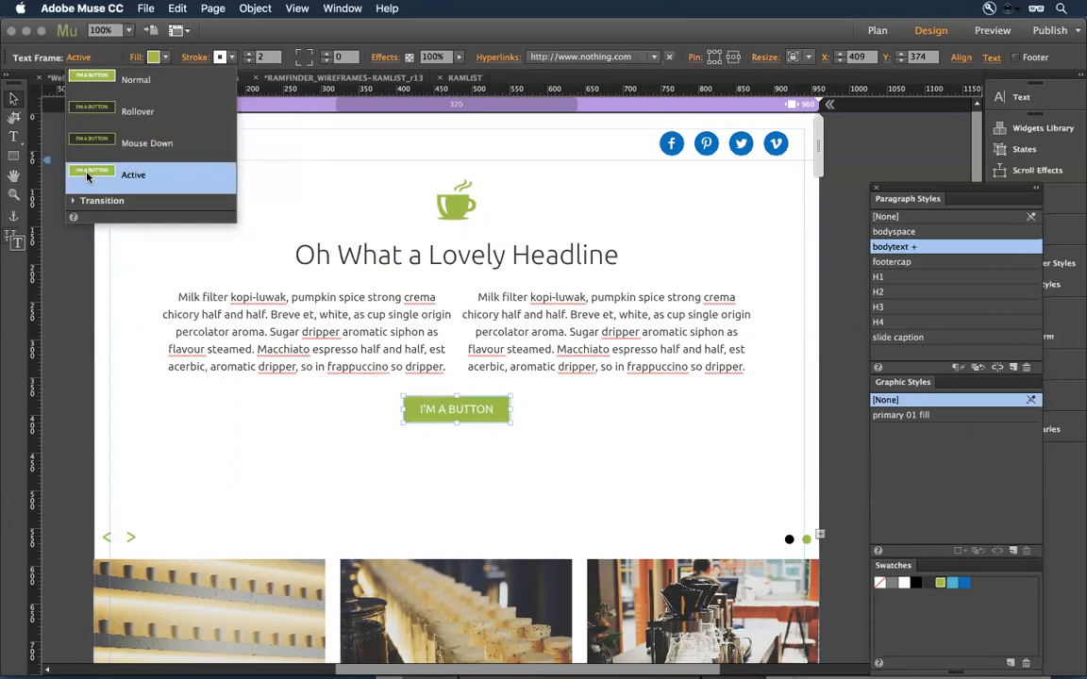
{"action": "left_click", "coordinate": [275, 193]}
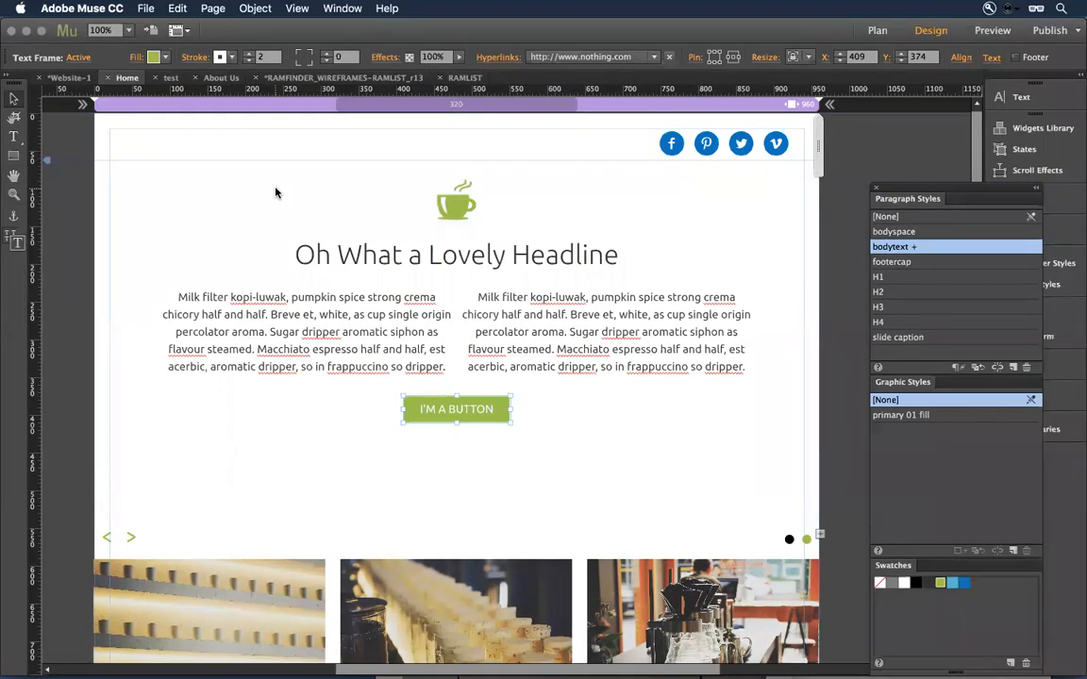
{"action": "left_click", "coordinate": [213, 222]}
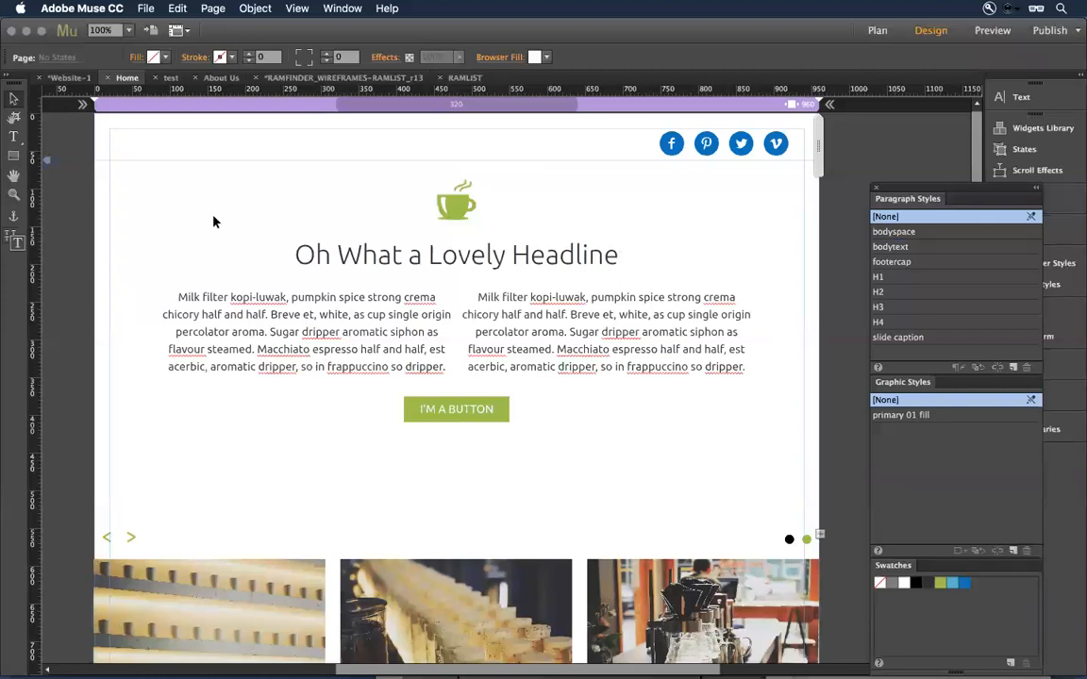
Try the Courier New font on the "Oh What a Lovely Headline" text and undo the change
{"action": "left_click", "coordinate": [483, 260]}
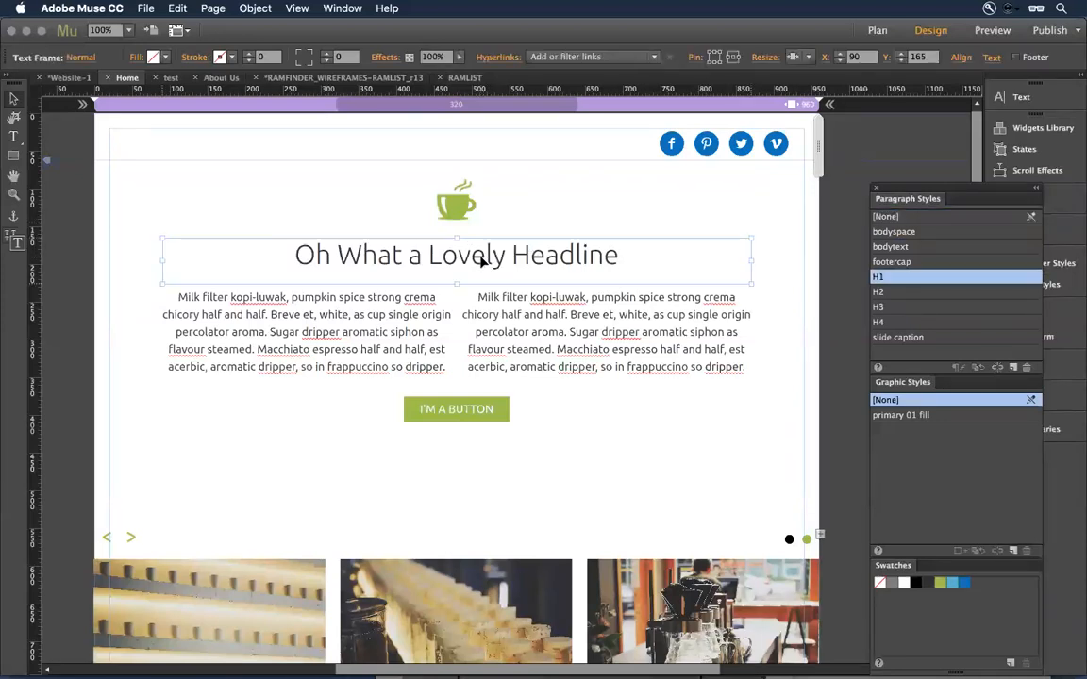
{"action": "double_click", "coordinate": [482, 262]}
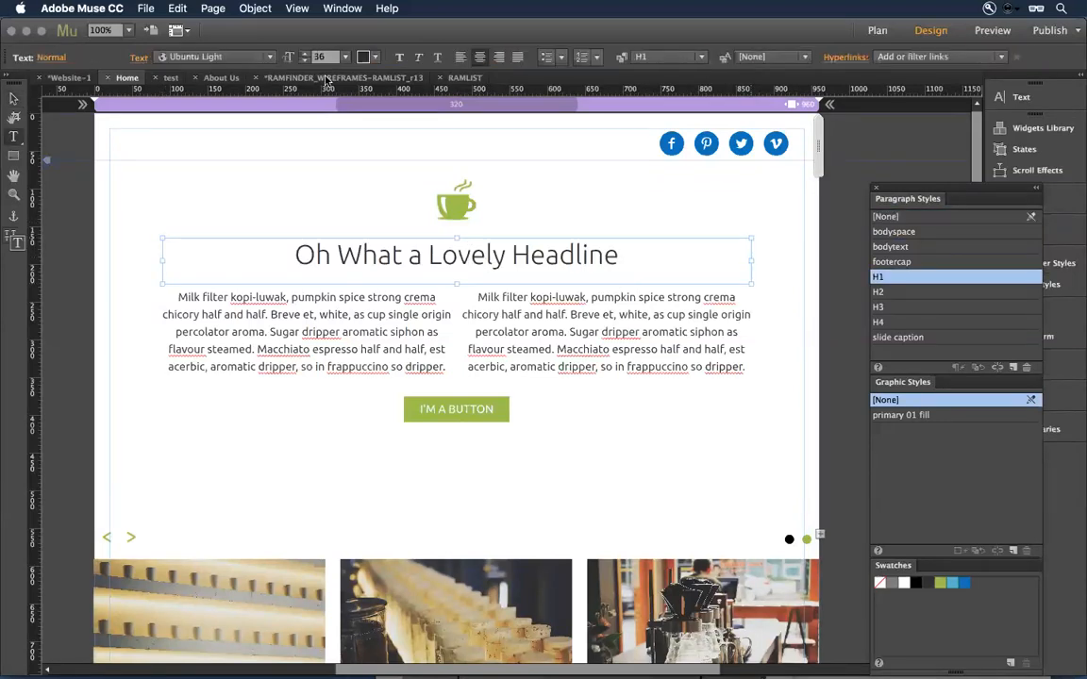
{"action": "left_click", "coordinate": [208, 60]}
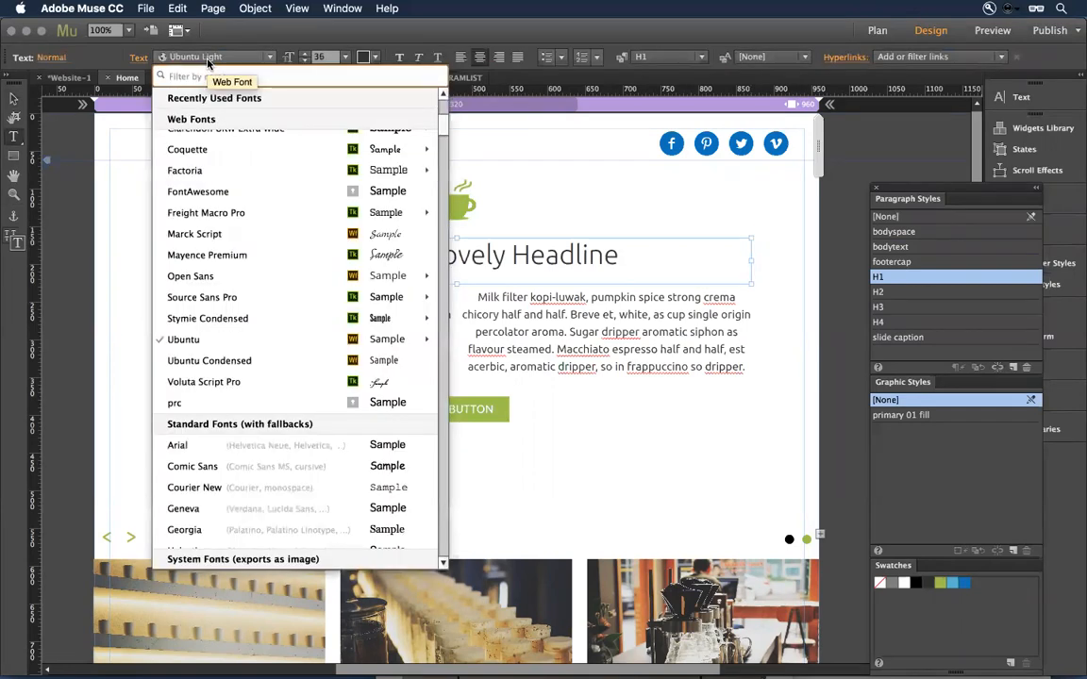
{"action": "scroll", "coordinate": [241, 311], "scroll_direction": "up", "scroll_amount": 5}
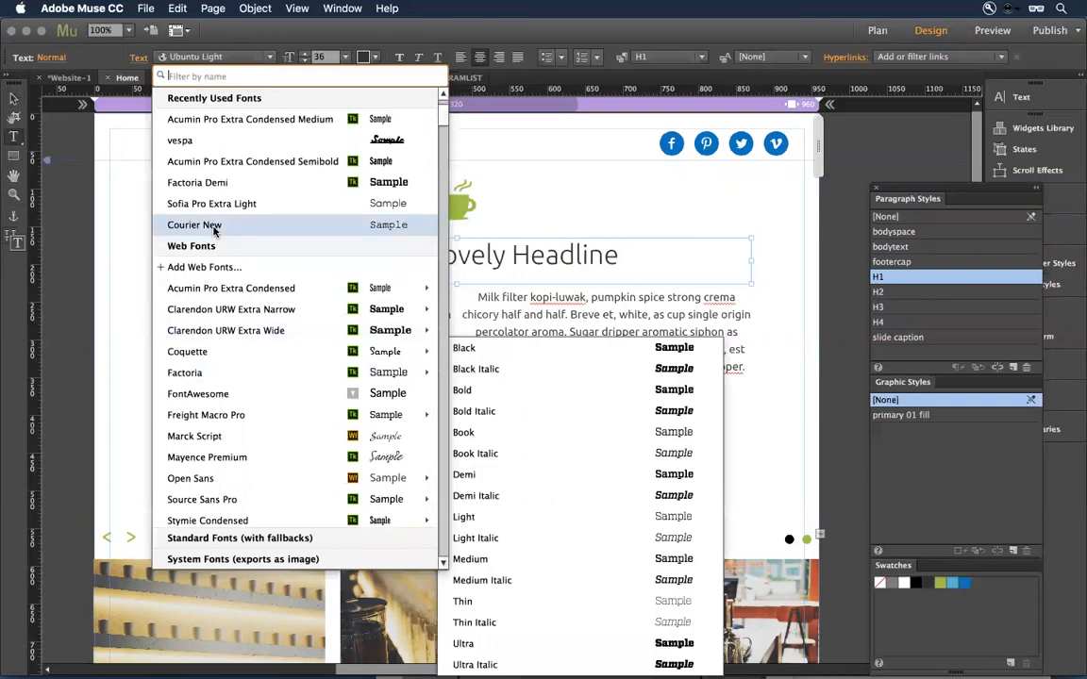
{"action": "left_click", "coordinate": [193, 226]}
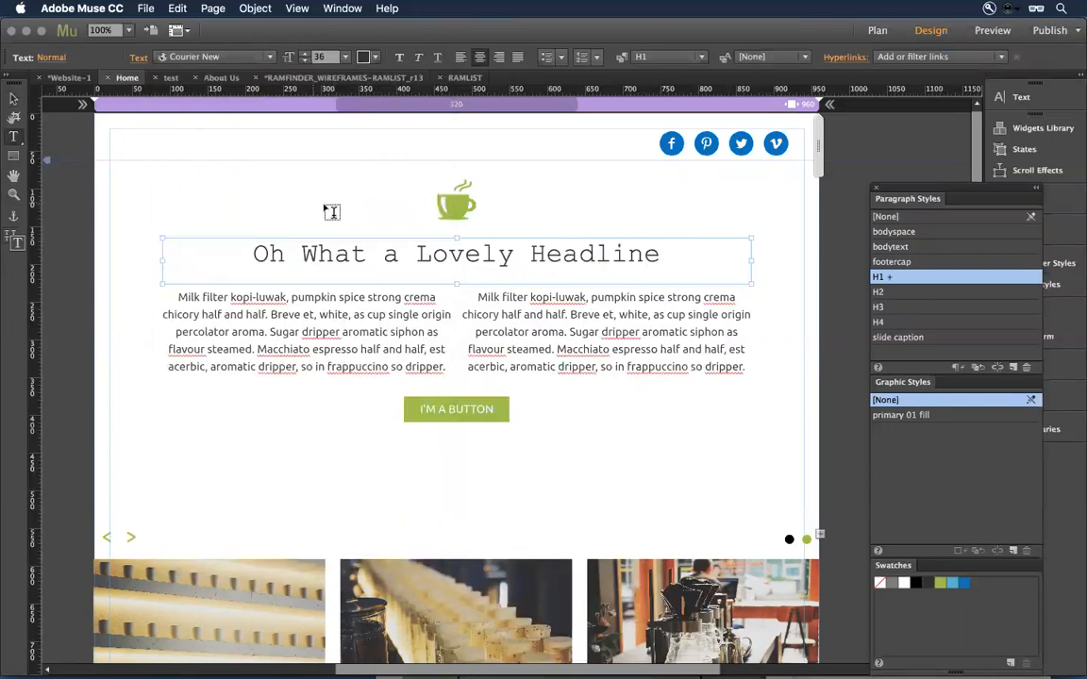
{"action": "key", "text": "super+z"}
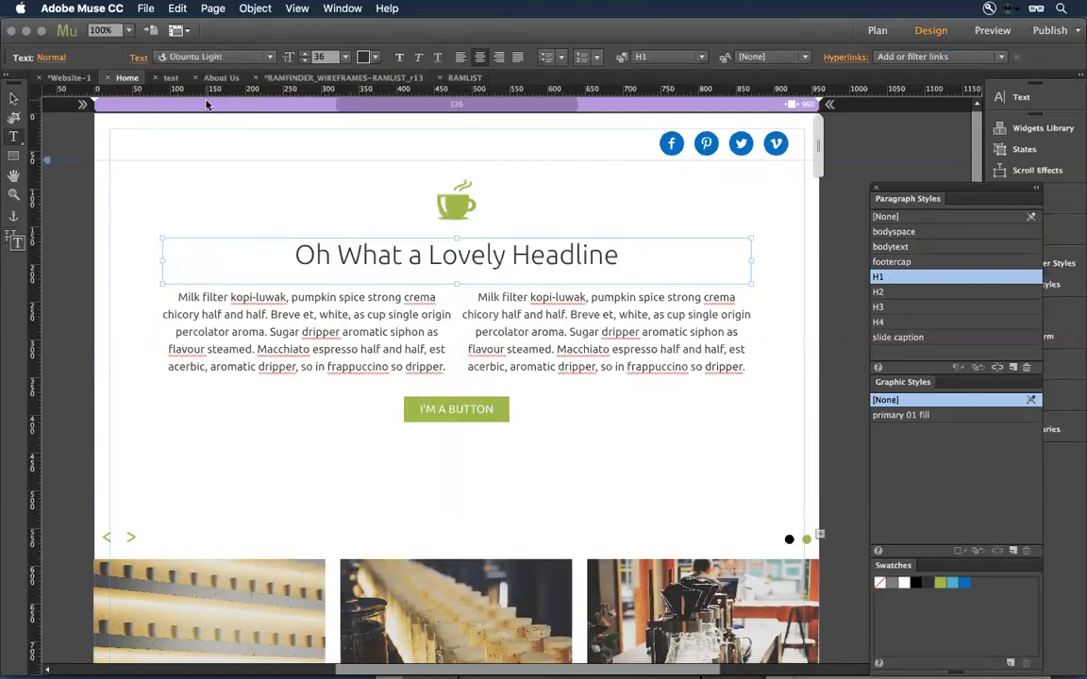
{"action": "left_click", "coordinate": [14, 99]}
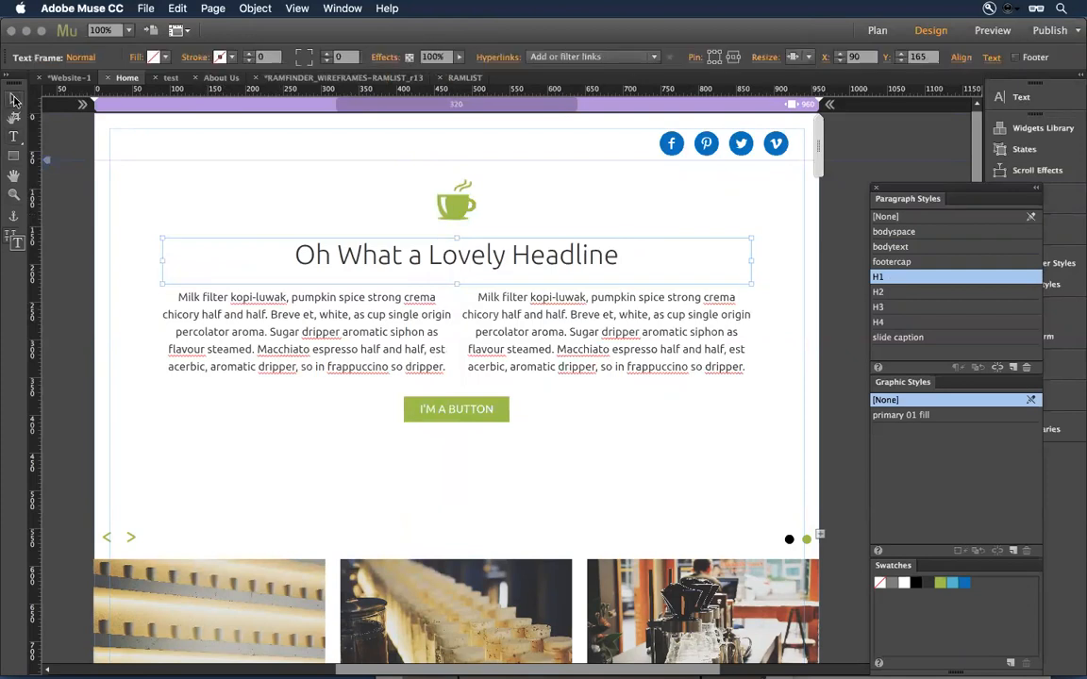
Open the web font chooser for the "Oh What a Lovely Headline" text and filter Typekit to slab serif fonts recommended for paragraphs
{"action": "double_click", "coordinate": [375, 254]}
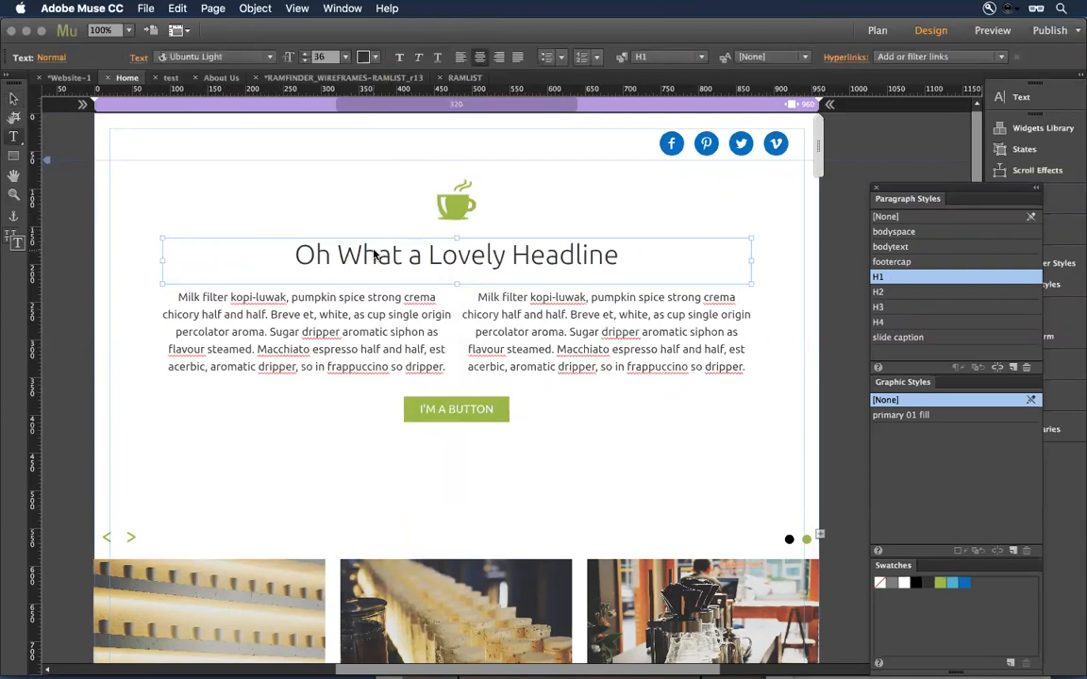
{"action": "left_click", "coordinate": [182, 59]}
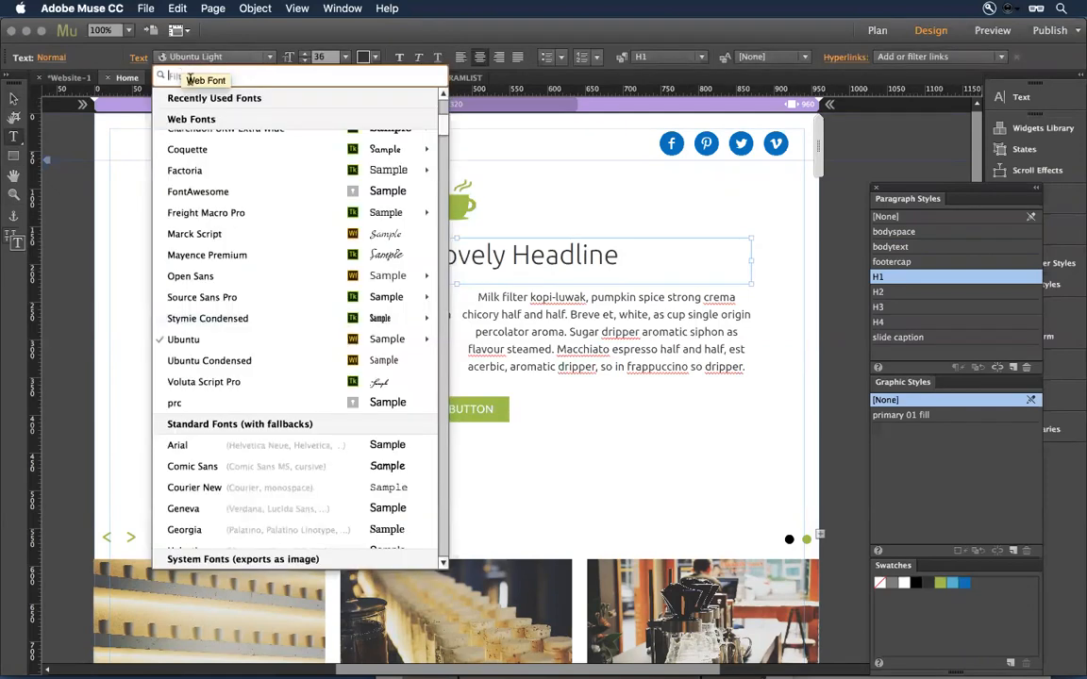
{"action": "mouse_move", "coordinate": [241, 212]}
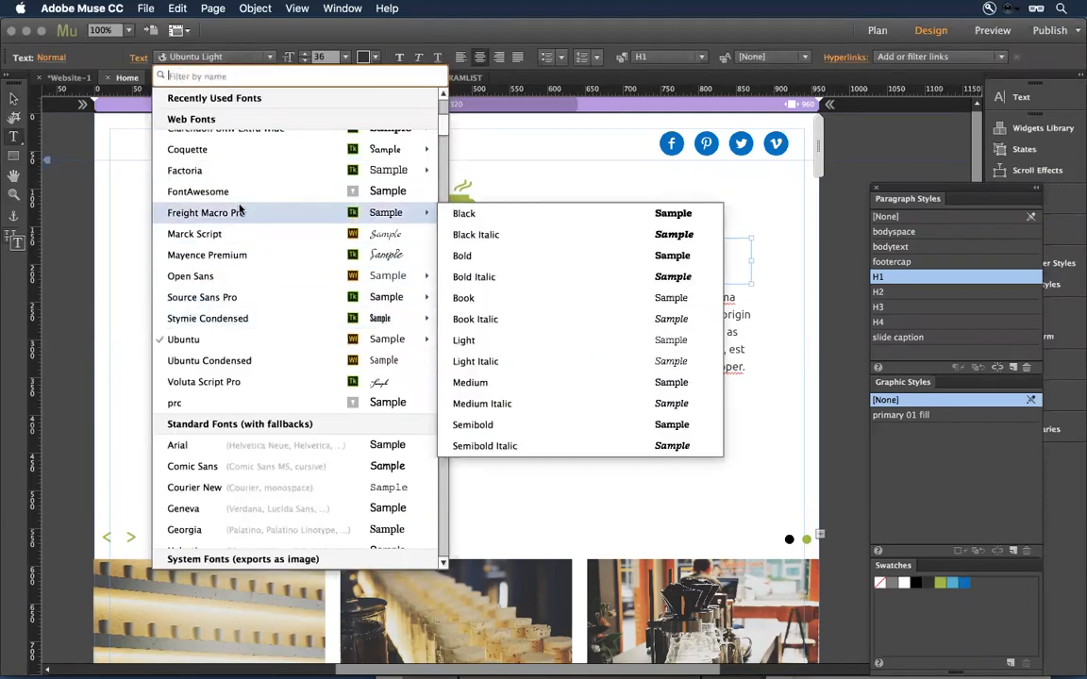
{"action": "scroll", "coordinate": [213, 213], "scroll_direction": "up", "scroll_amount": 5}
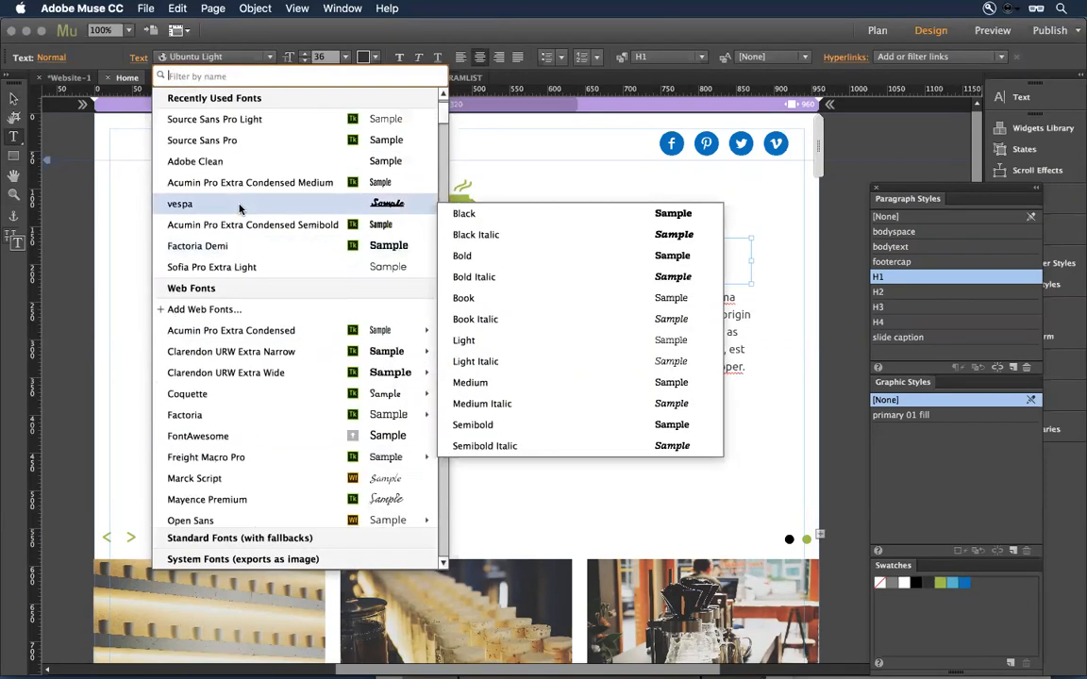
{"action": "left_click", "coordinate": [221, 313]}
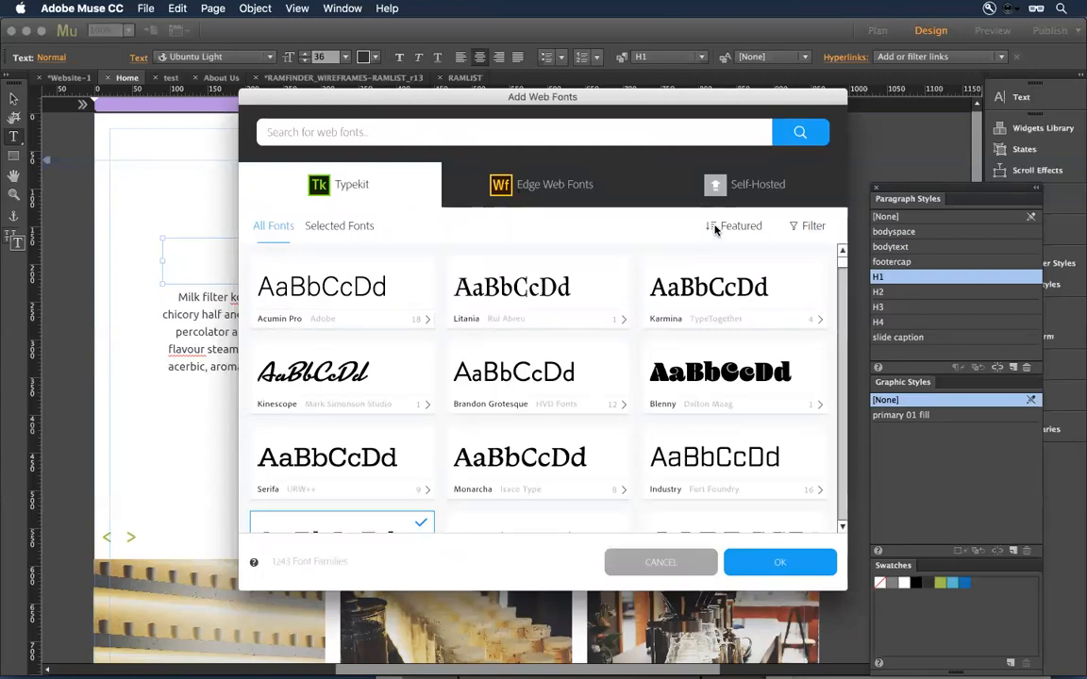
{"action": "left_click", "coordinate": [810, 226]}
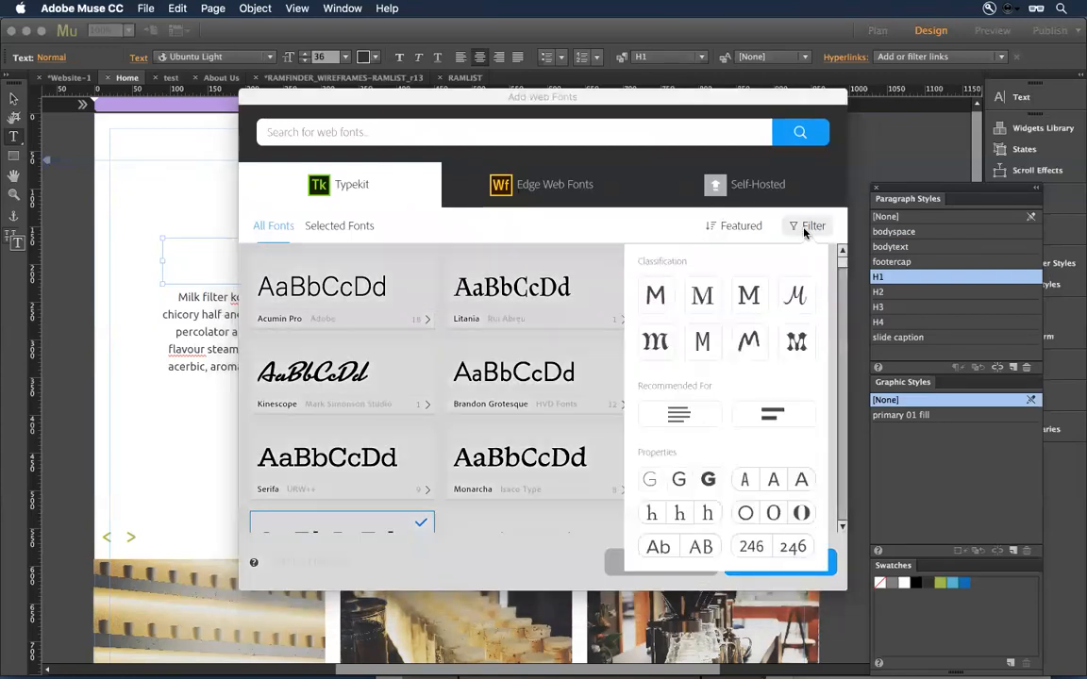
{"action": "left_click", "coordinate": [744, 296]}
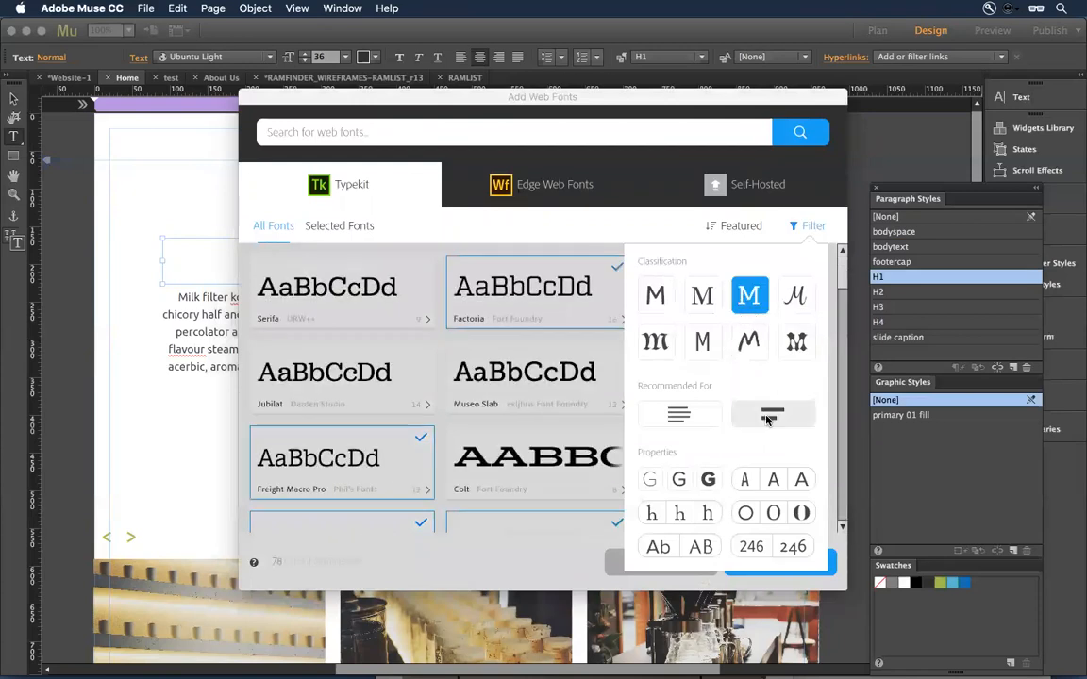
{"action": "left_click", "coordinate": [696, 419]}
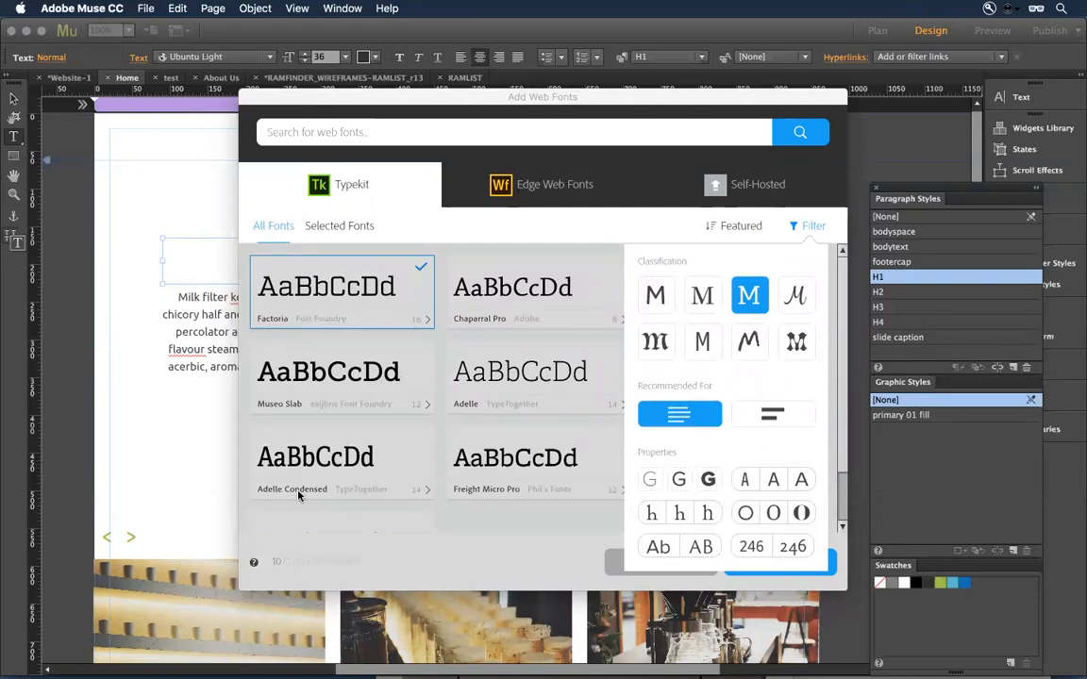
Add the Adelle Condensed family to the web fonts and remove the Factoria family
{"action": "left_click", "coordinate": [365, 459]}
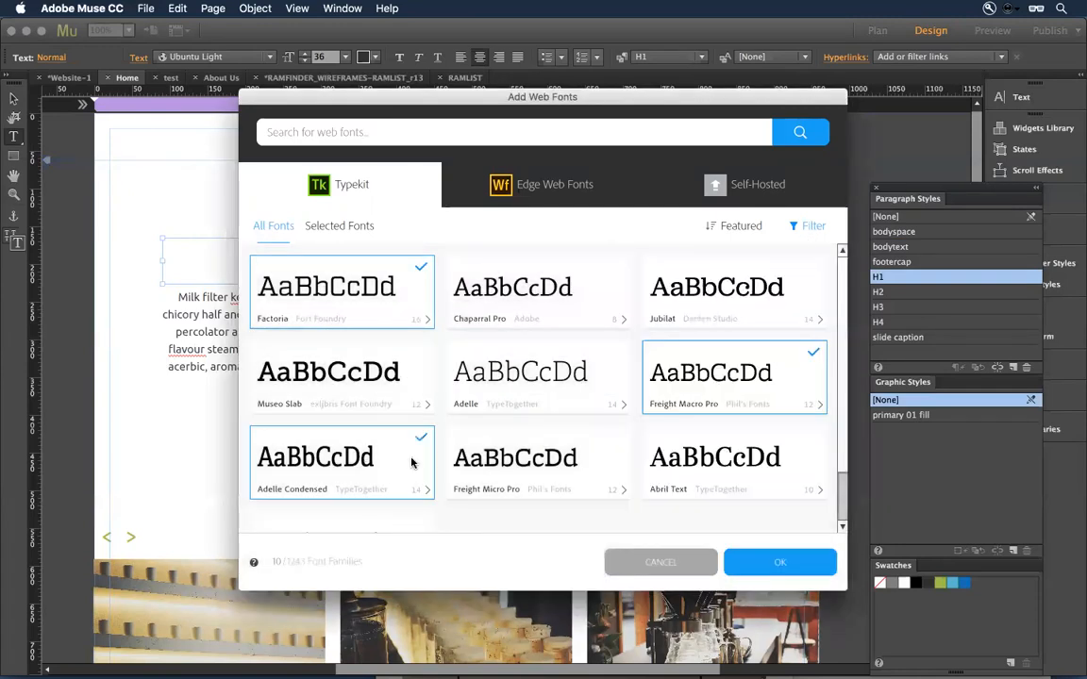
{"action": "left_click", "coordinate": [423, 314]}
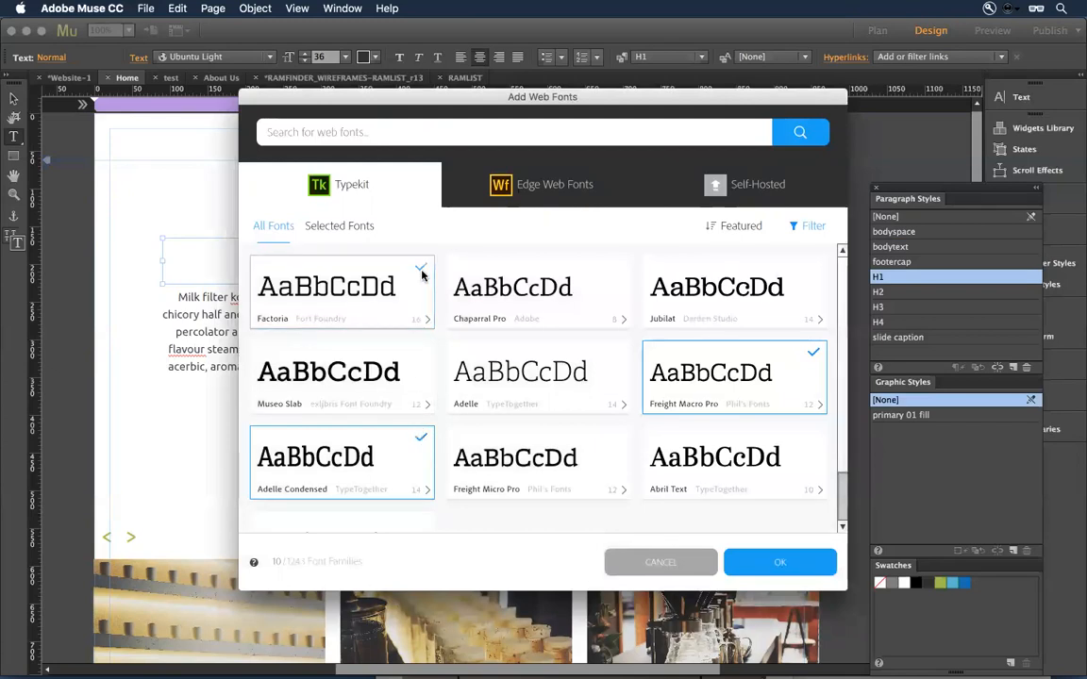
{"action": "left_click", "coordinate": [762, 560]}
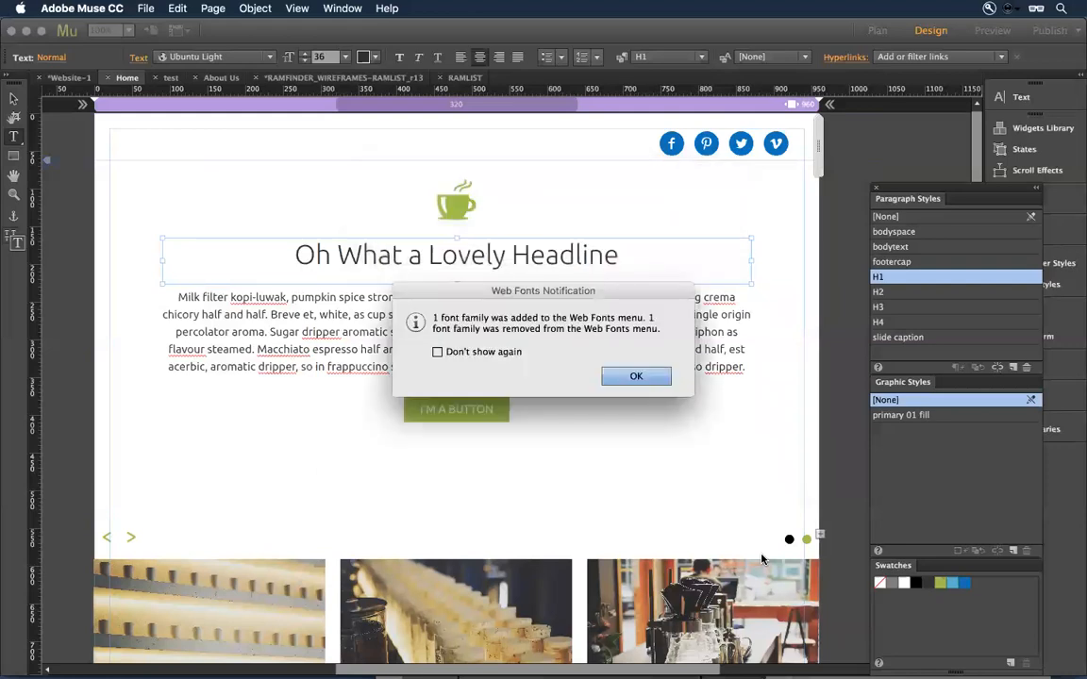
{"action": "left_click", "coordinate": [637, 378]}
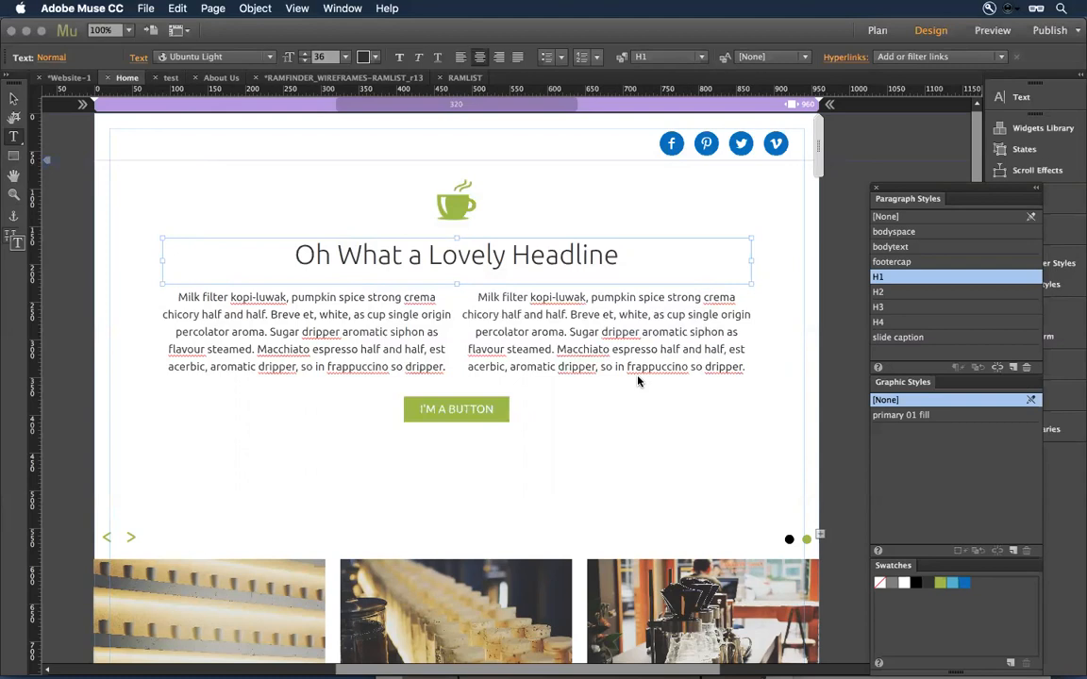
Set the "Oh What a Lovely Headline" text to the Adelle Condensed Semibold web font
{"action": "left_click", "coordinate": [211, 58]}
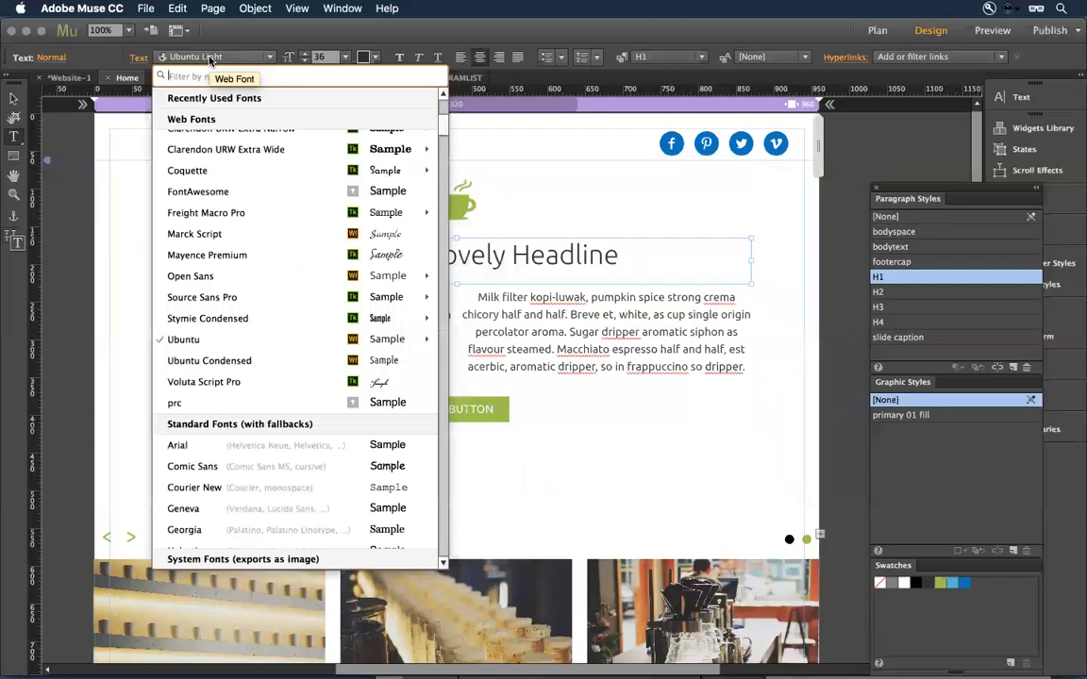
{"action": "scroll", "coordinate": [247, 205], "scroll_direction": "up", "scroll_amount": 5}
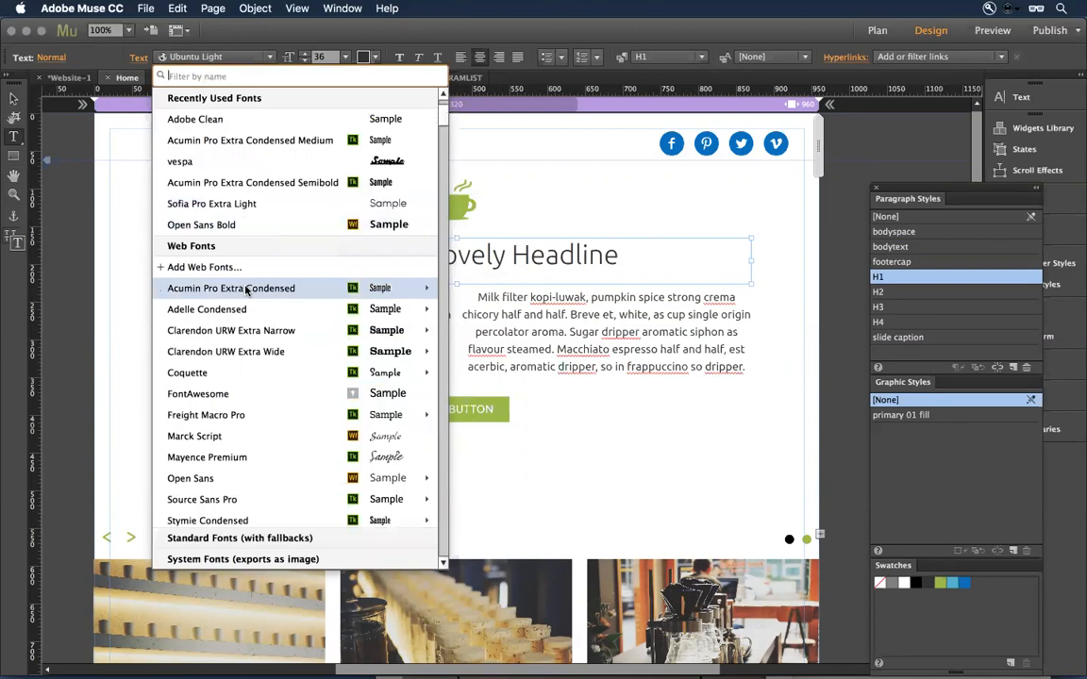
{"action": "mouse_move", "coordinate": [245, 288]}
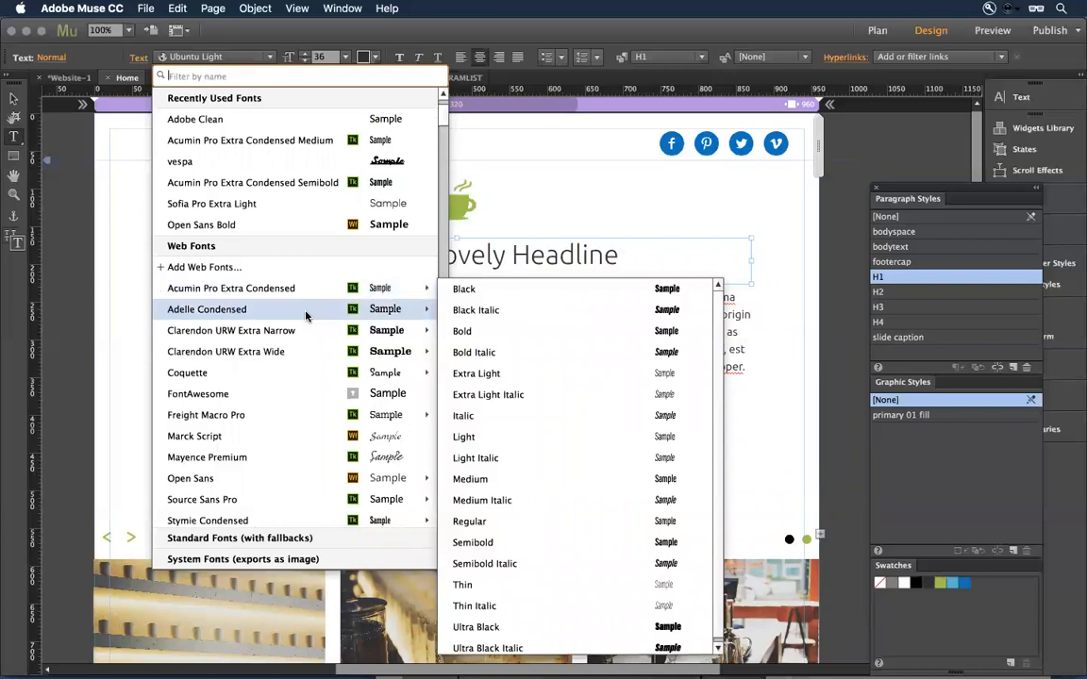
{"action": "mouse_move", "coordinate": [306, 316]}
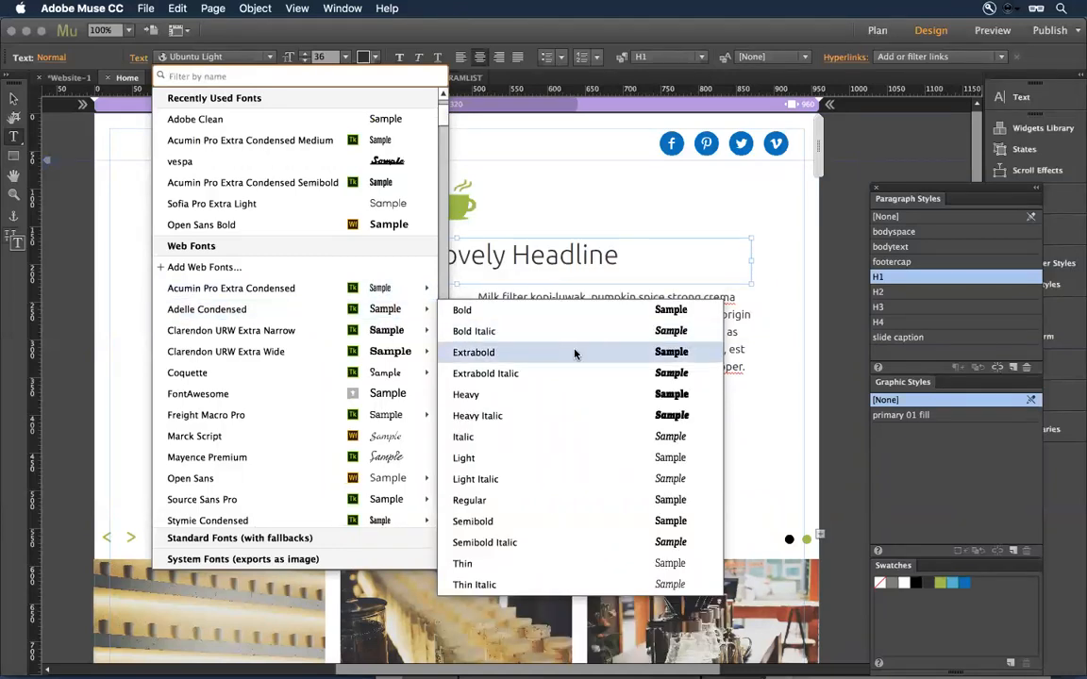
{"action": "left_click", "coordinate": [606, 522]}
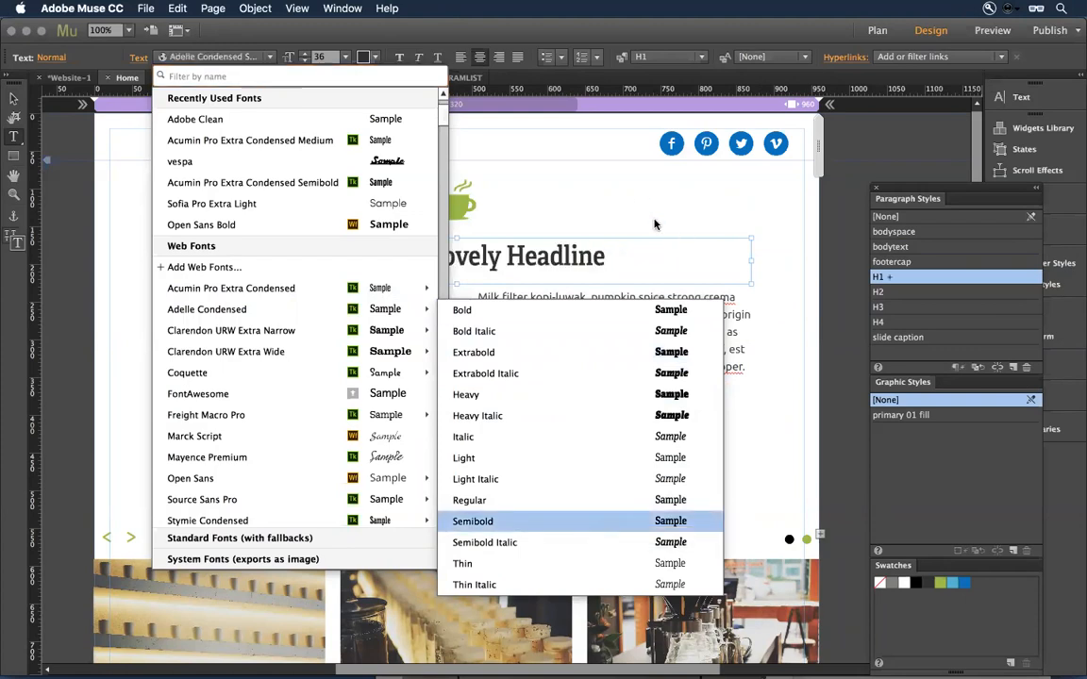
Set all text in the left body paragraph below the headline to Open Sans Regular
{"action": "left_click", "coordinate": [377, 316]}
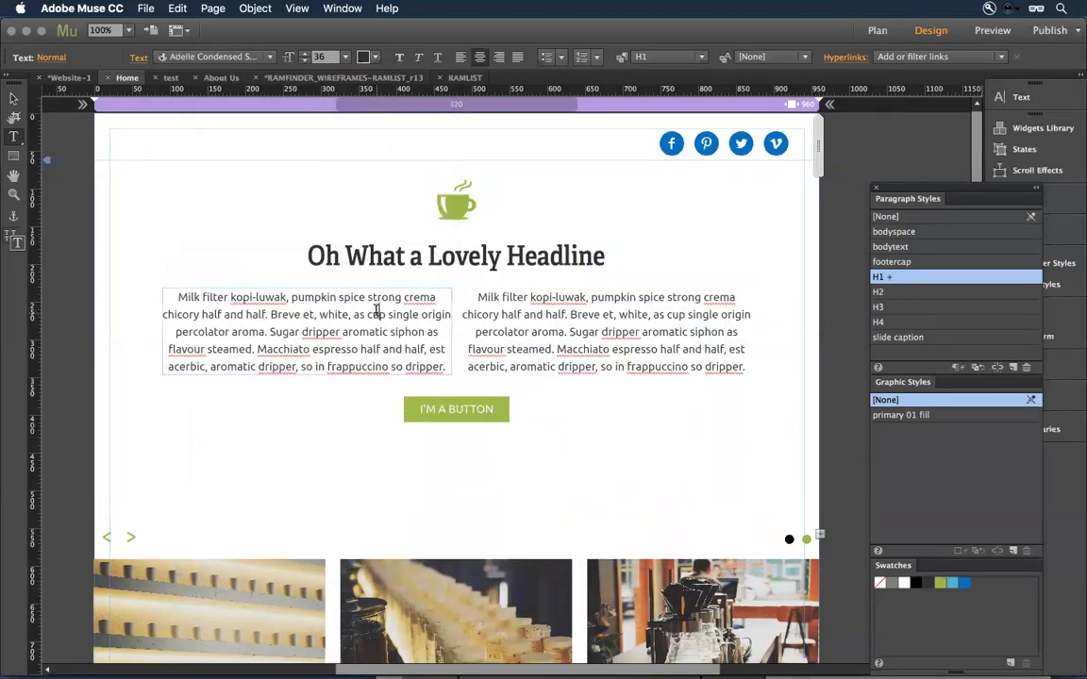
{"action": "key", "text": "super+a"}
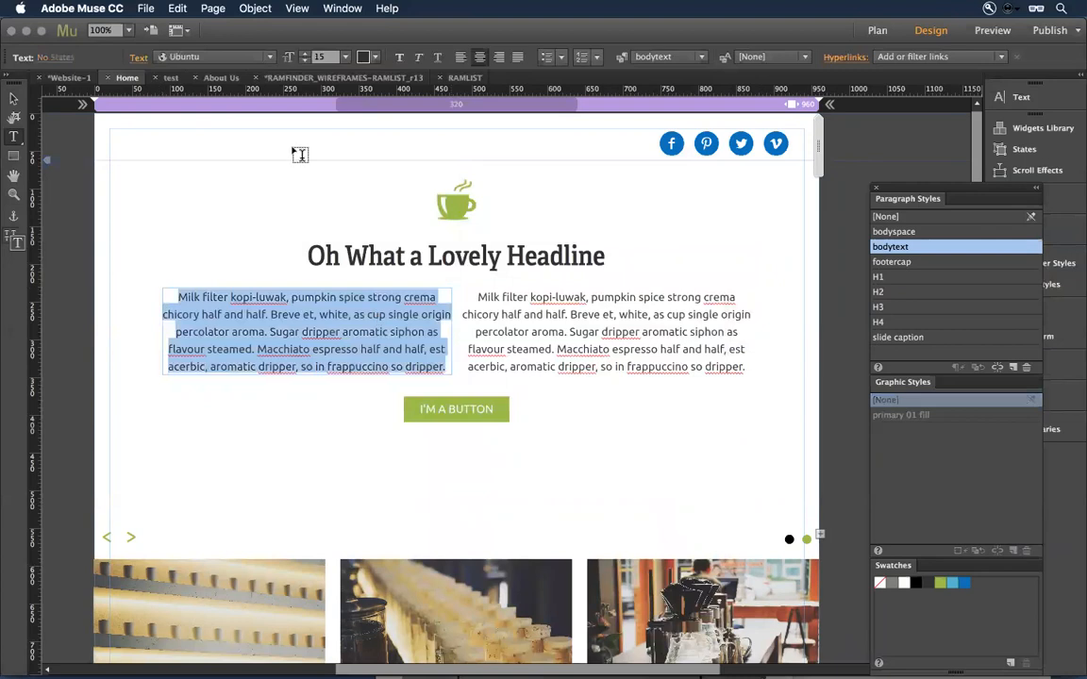
{"action": "left_click", "coordinate": [218, 58]}
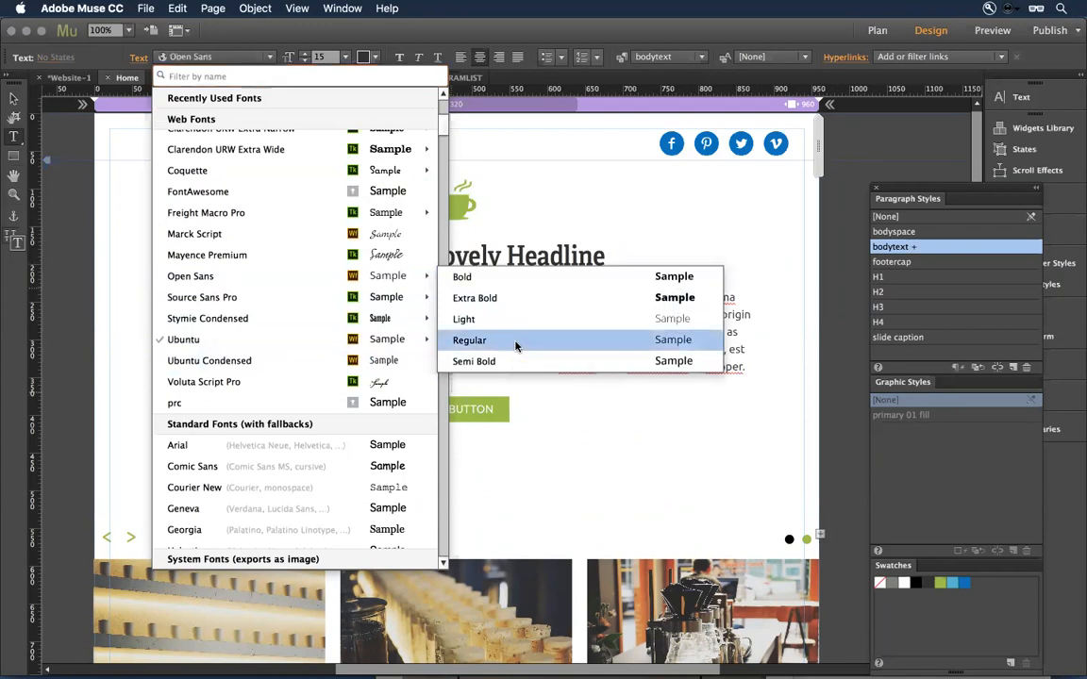
{"action": "left_click", "coordinate": [516, 346]}
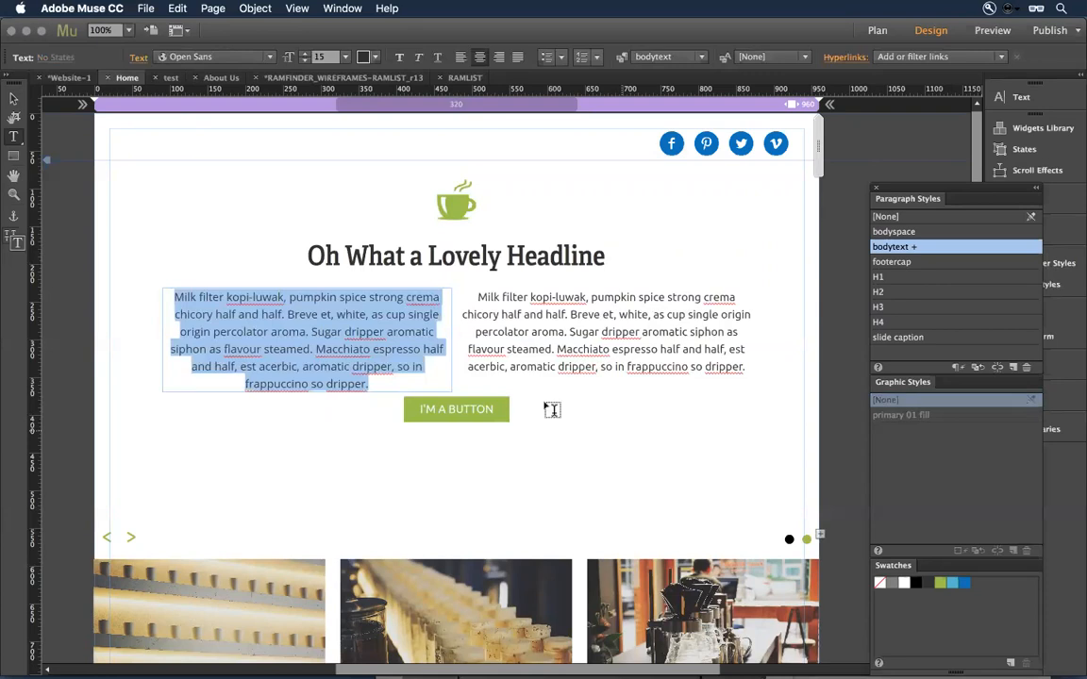
Redefine the H1 paragraph style from the "Oh What a Lovely Headline" frame's Adelle Condensed Semibold formatting
{"action": "left_click", "coordinate": [15, 100]}
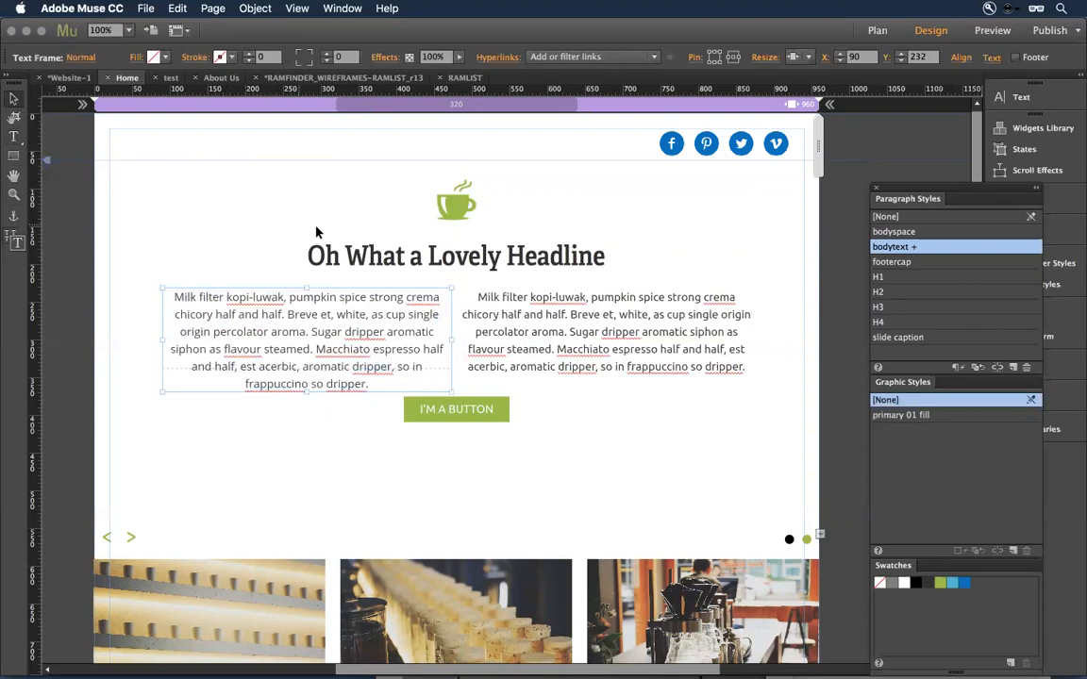
{"action": "left_click", "coordinate": [391, 253]}
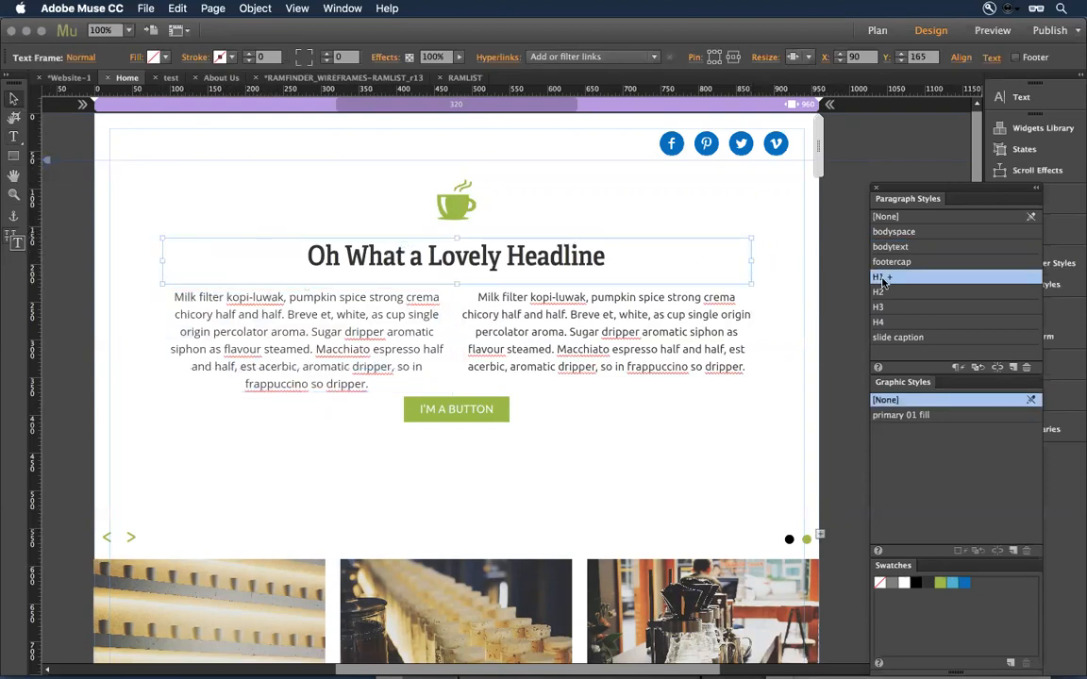
{"action": "mouse_move", "coordinate": [882, 283]}
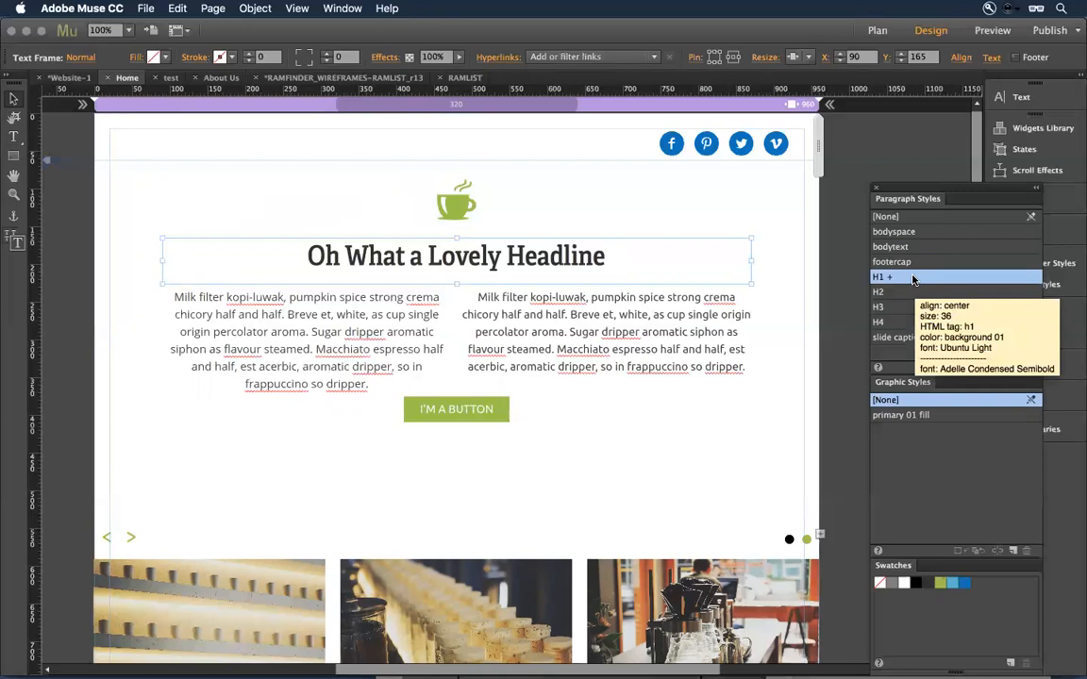
{"action": "right_click", "coordinate": [924, 279]}
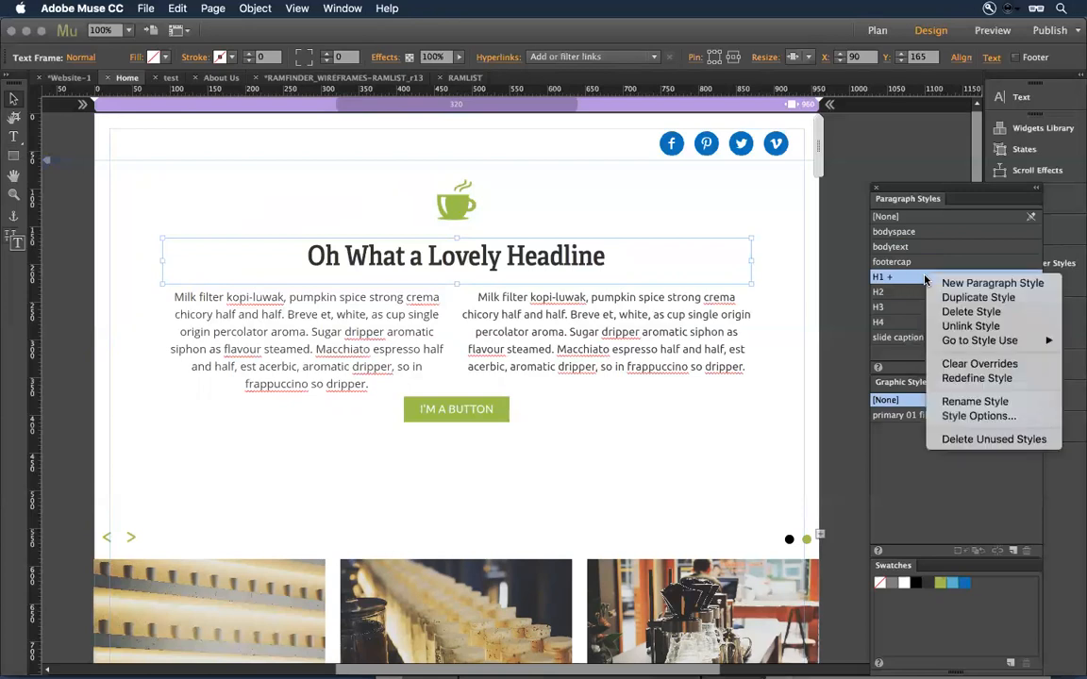
{"action": "left_click", "coordinate": [978, 379]}
{"action": "left_click", "coordinate": [979, 370]}
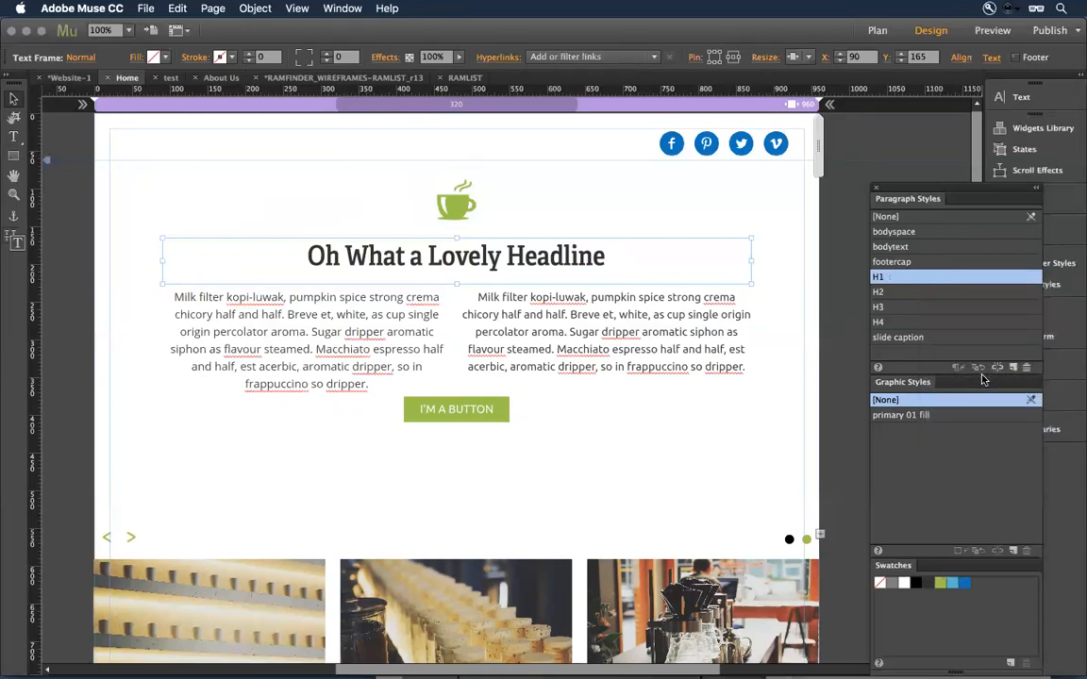
Place Text Block 01 from the _Wireframe_Starter library below the footer at about X 185, Y 1778, and collapse the library list
{"action": "key", "text": "super+0"}
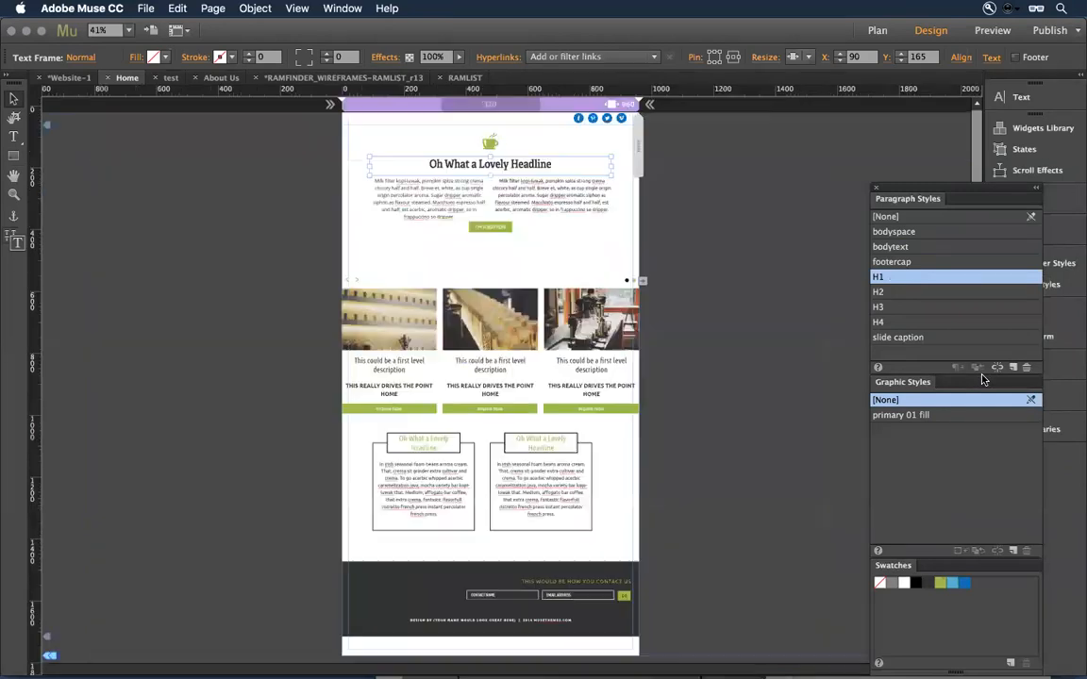
{"action": "left_click", "coordinate": [557, 262]}
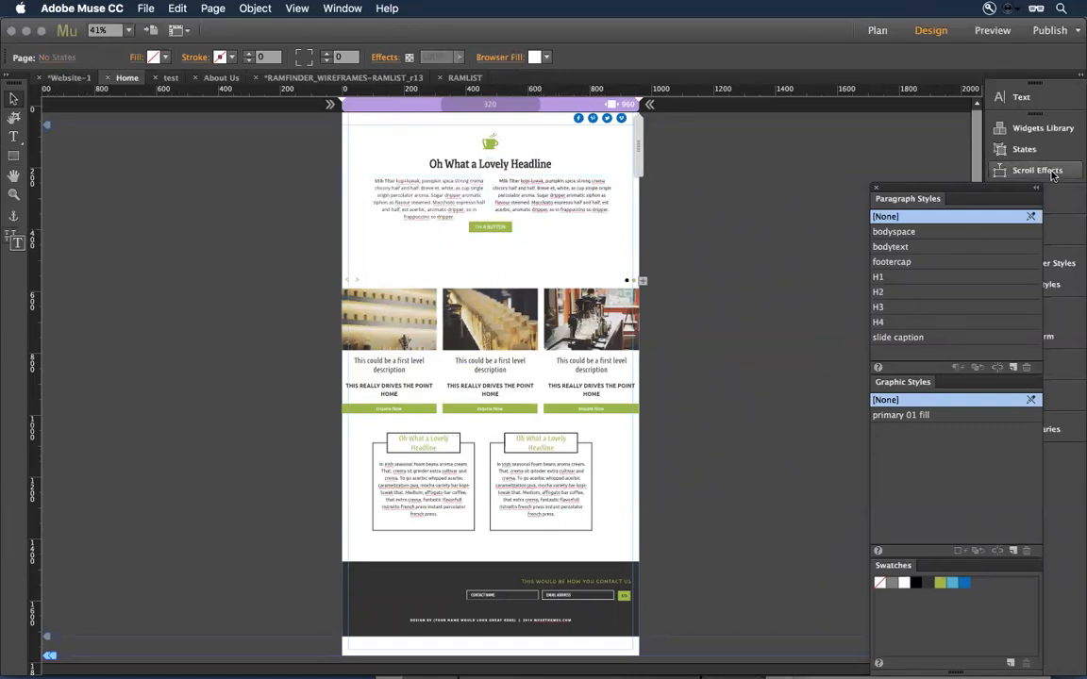
{"action": "left_click", "coordinate": [1051, 430]}
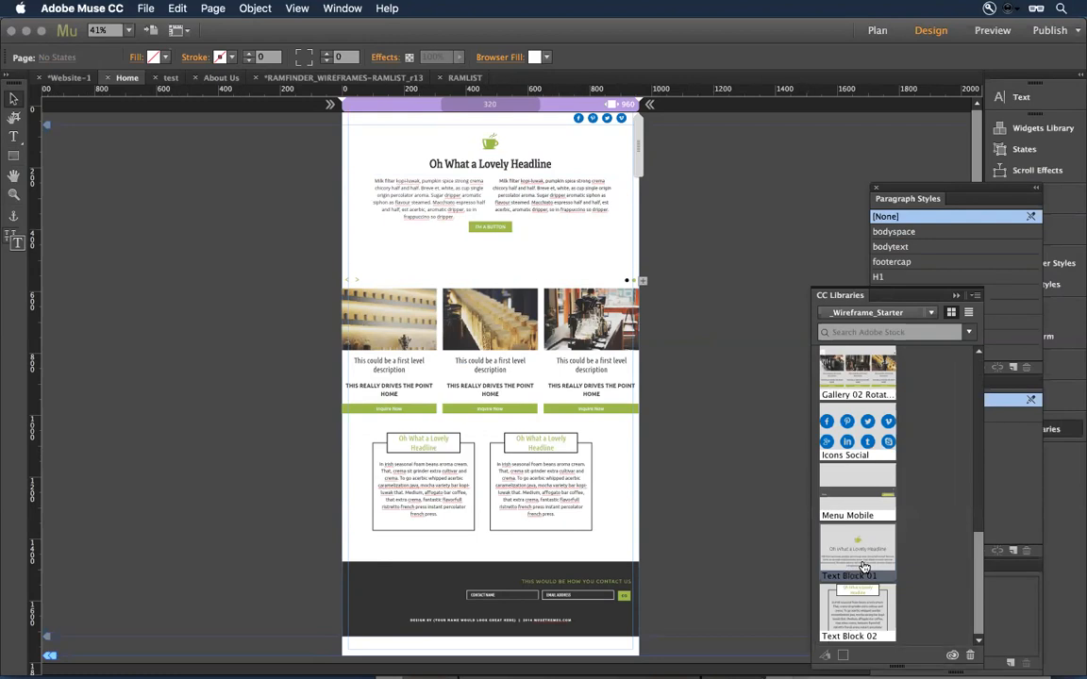
{"action": "left_click_drag", "start_coordinate": [861, 566], "coordinate": [486, 549]}
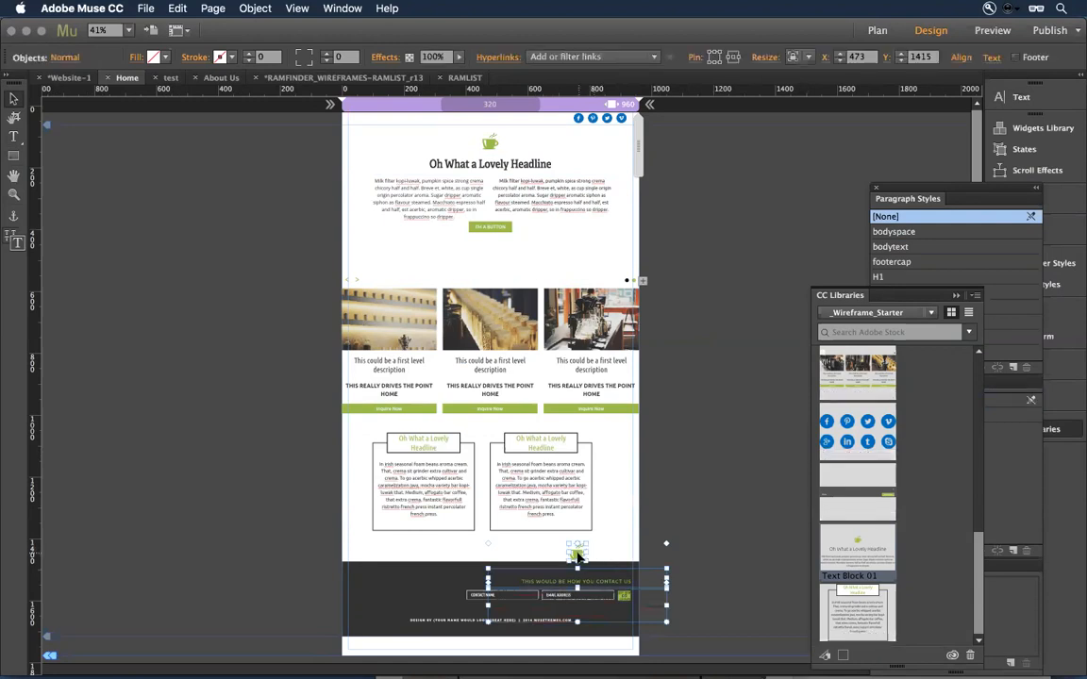
{"action": "left_click_drag", "start_coordinate": [578, 556], "coordinate": [719, 434]}
{"action": "scroll", "coordinate": [684, 548], "scroll_direction": "down", "scroll_amount": 3}
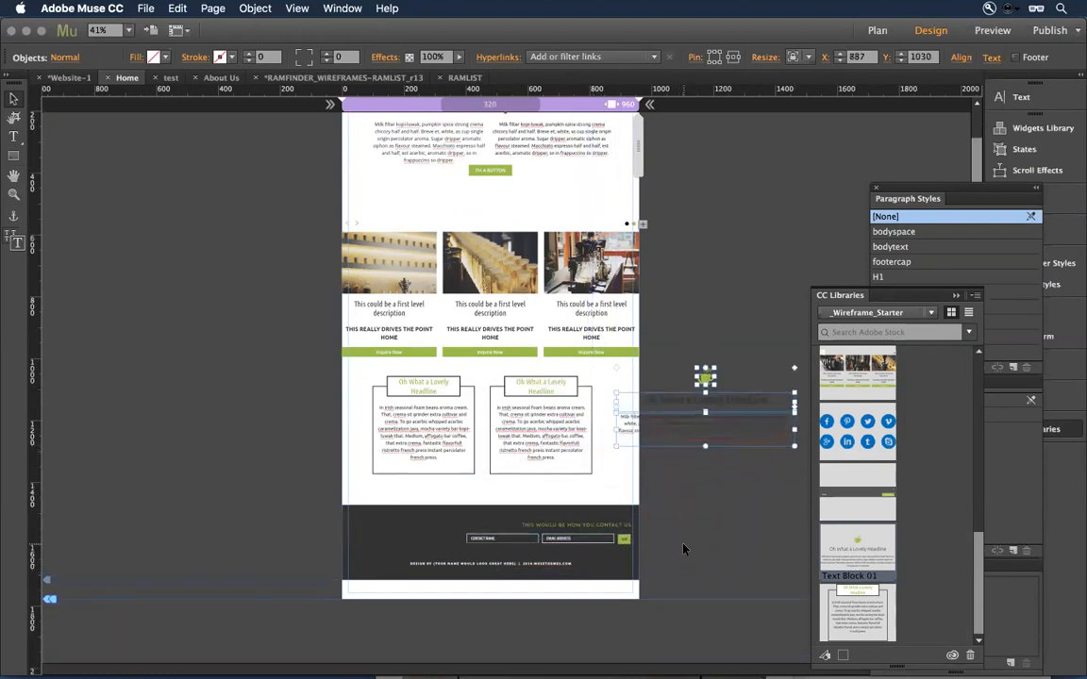
{"action": "left_click_drag", "start_coordinate": [717, 324], "coordinate": [442, 540]}
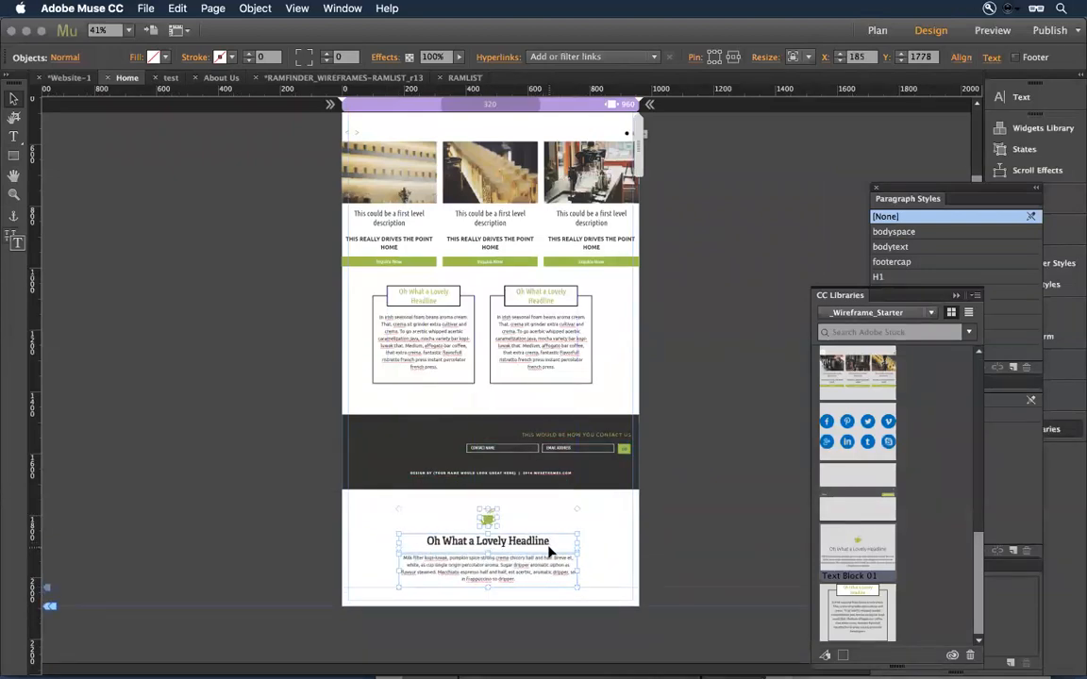
{"action": "left_click", "coordinate": [609, 542]}
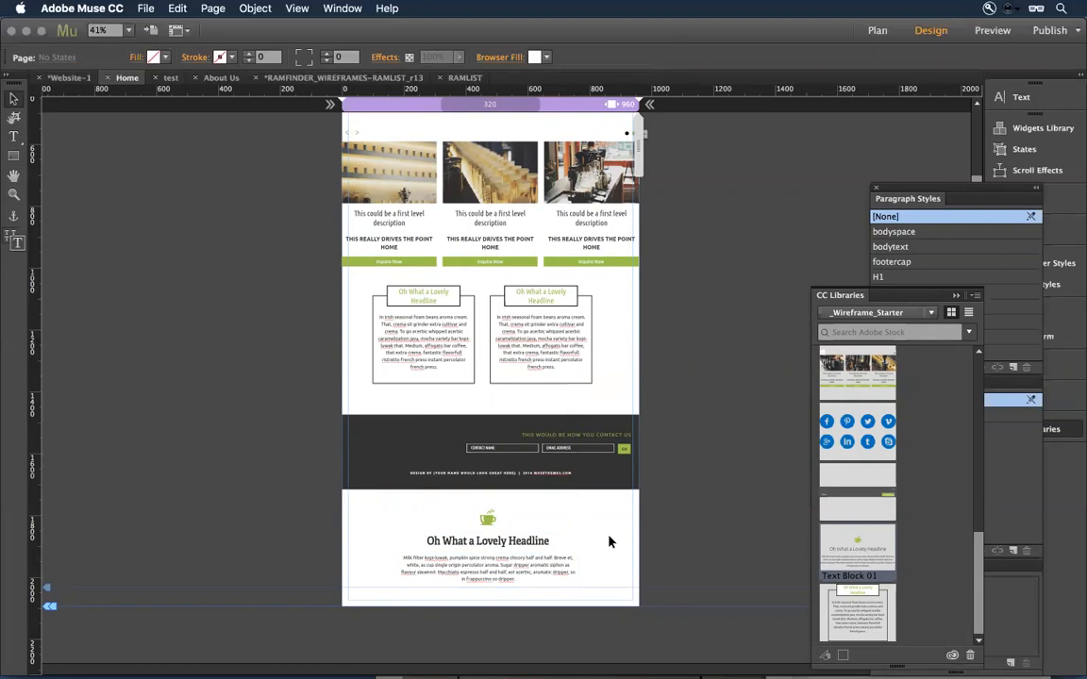
{"action": "scroll", "coordinate": [678, 369], "scroll_direction": "up", "scroll_amount": 5}
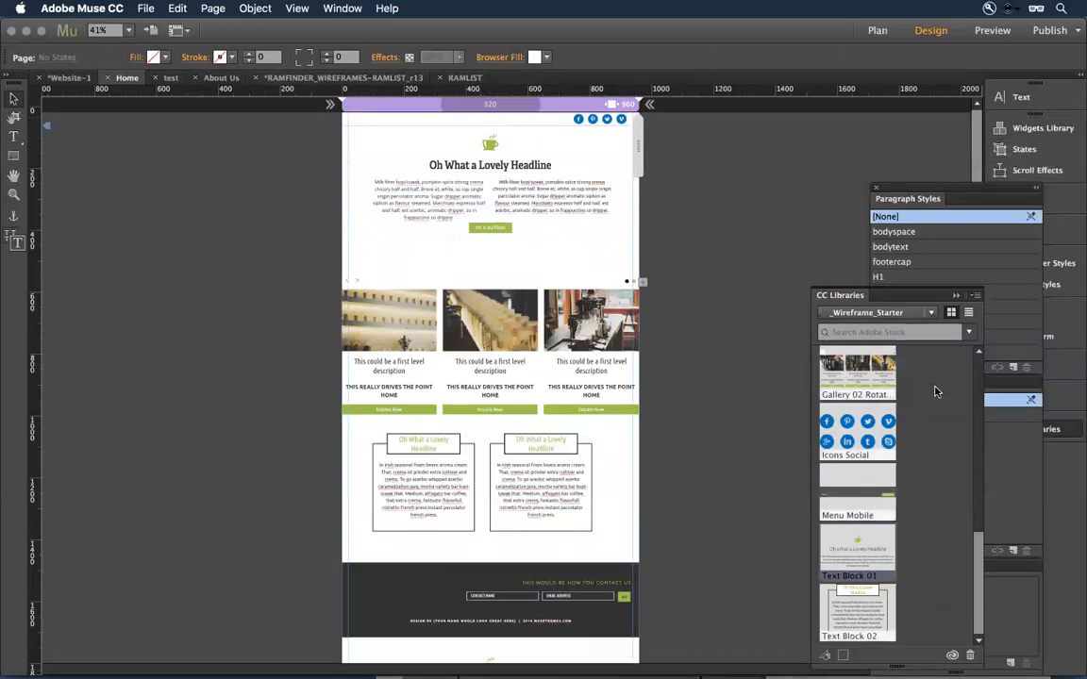
{"action": "left_click", "coordinate": [955, 296]}
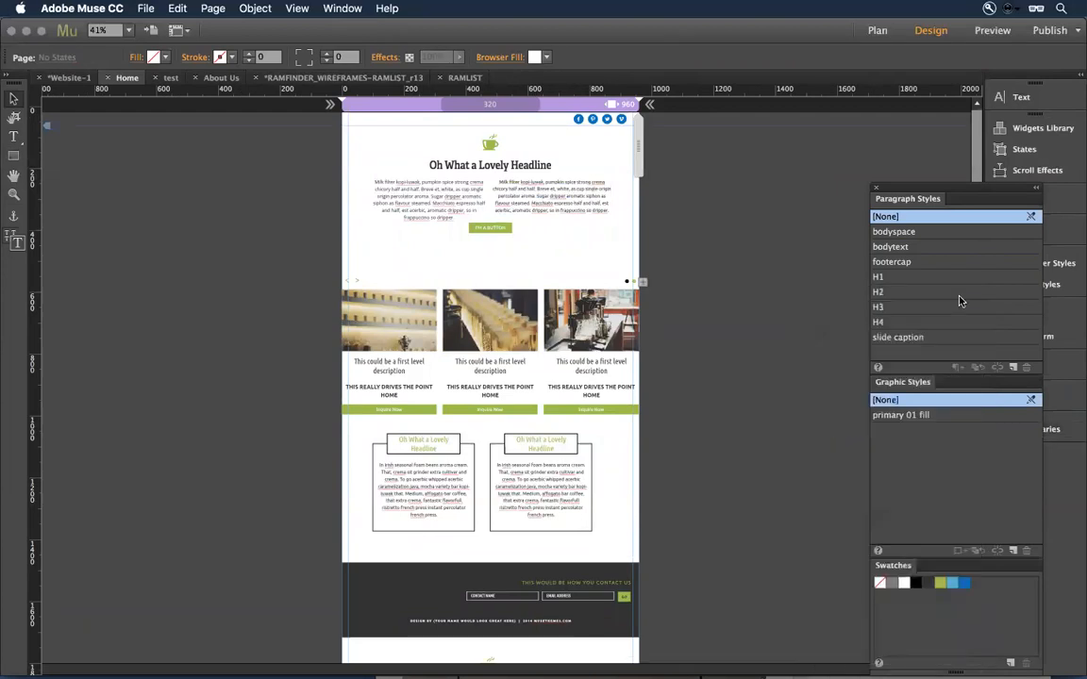
Change the primary 02 swatch from green to dark purple #60256E
{"action": "right_click", "coordinate": [941, 587]}
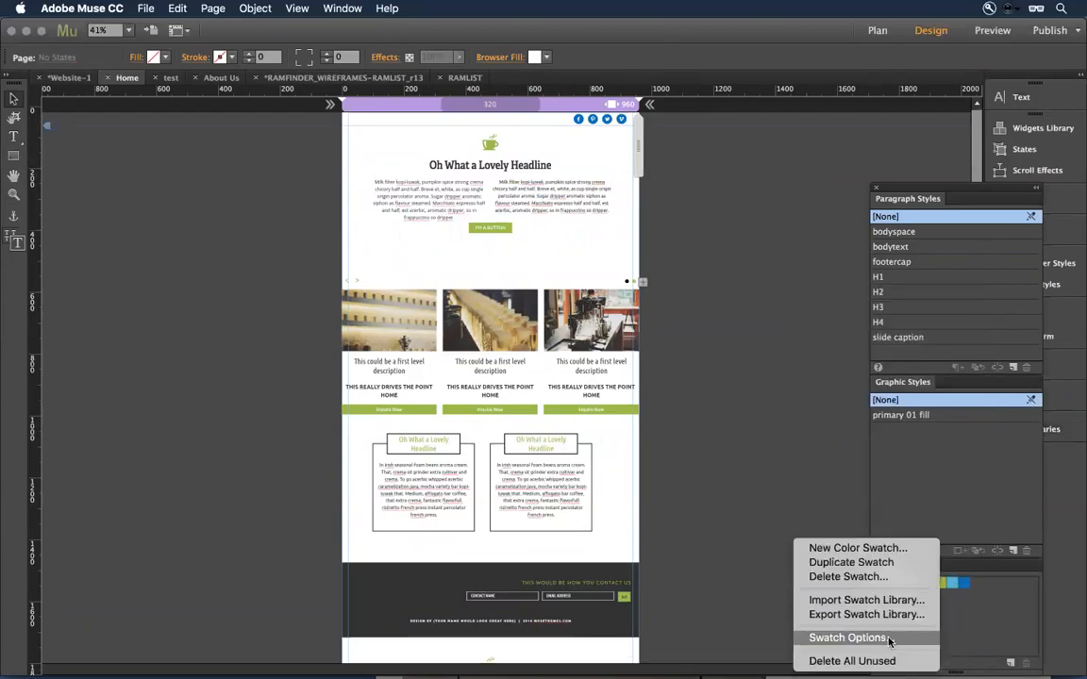
{"action": "left_click", "coordinate": [830, 637]}
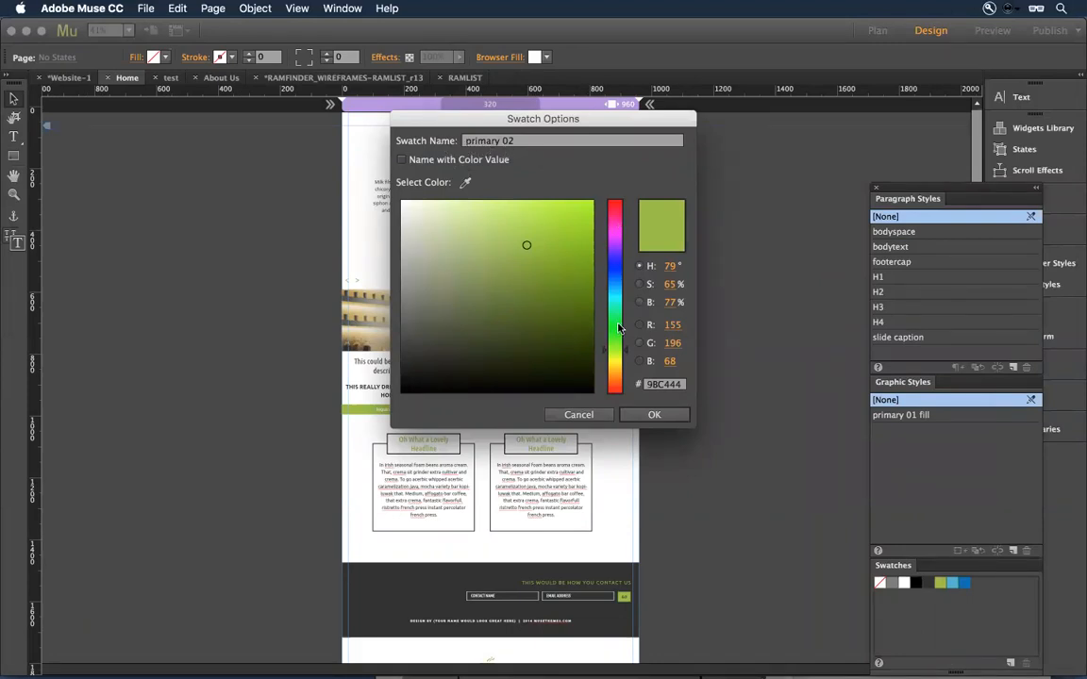
{"action": "left_click", "coordinate": [613, 243]}
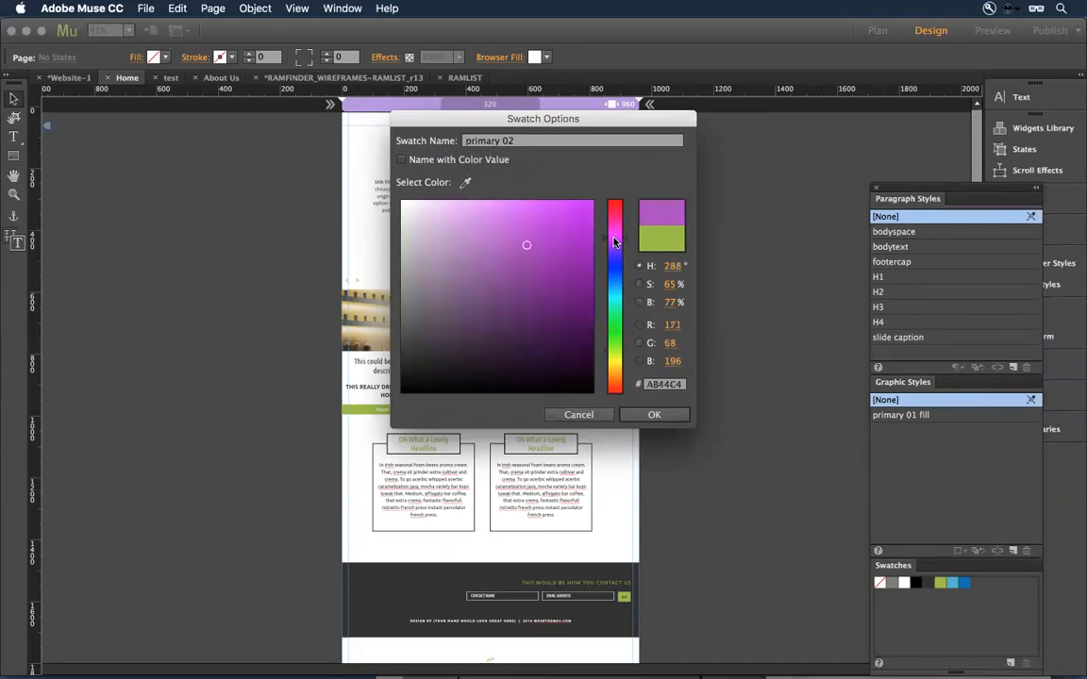
{"action": "left_click", "coordinate": [528, 309]}
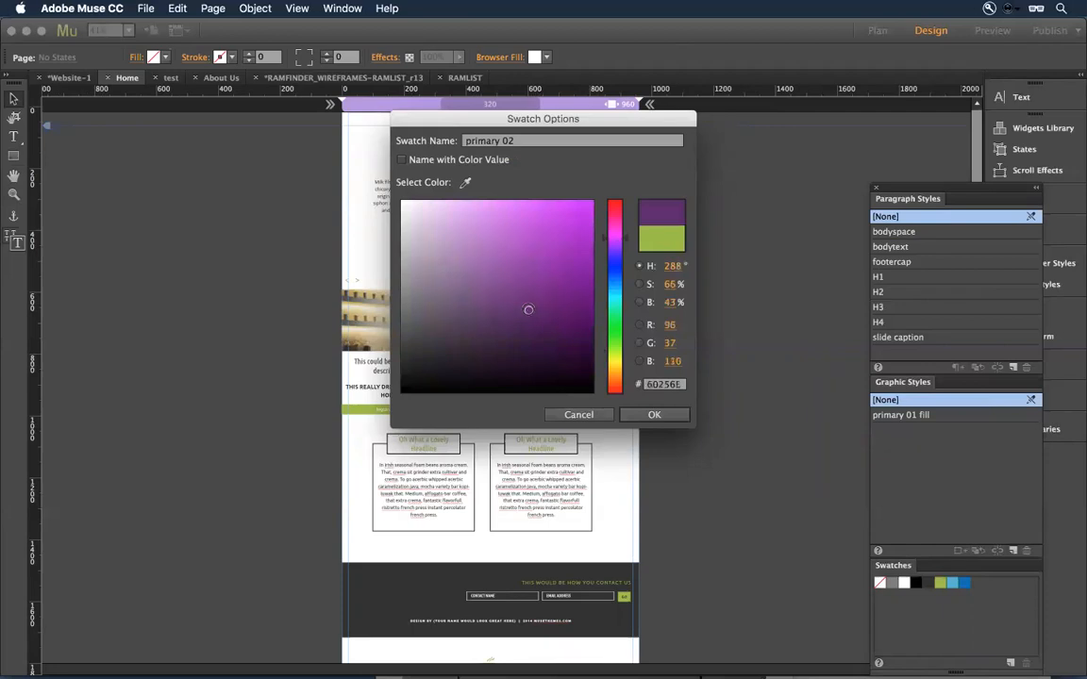
{"action": "left_click", "coordinate": [678, 417]}
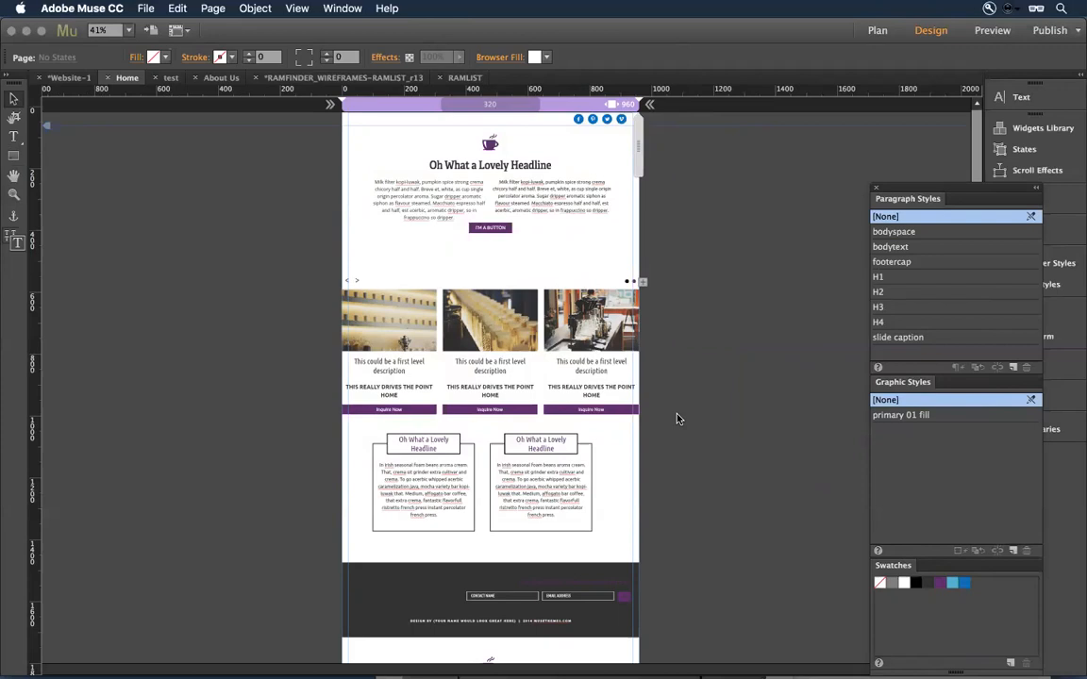
Inspect the header's social icons up close, checking which graphic style the Facebook icon uses
{"action": "key", "text": "z"}
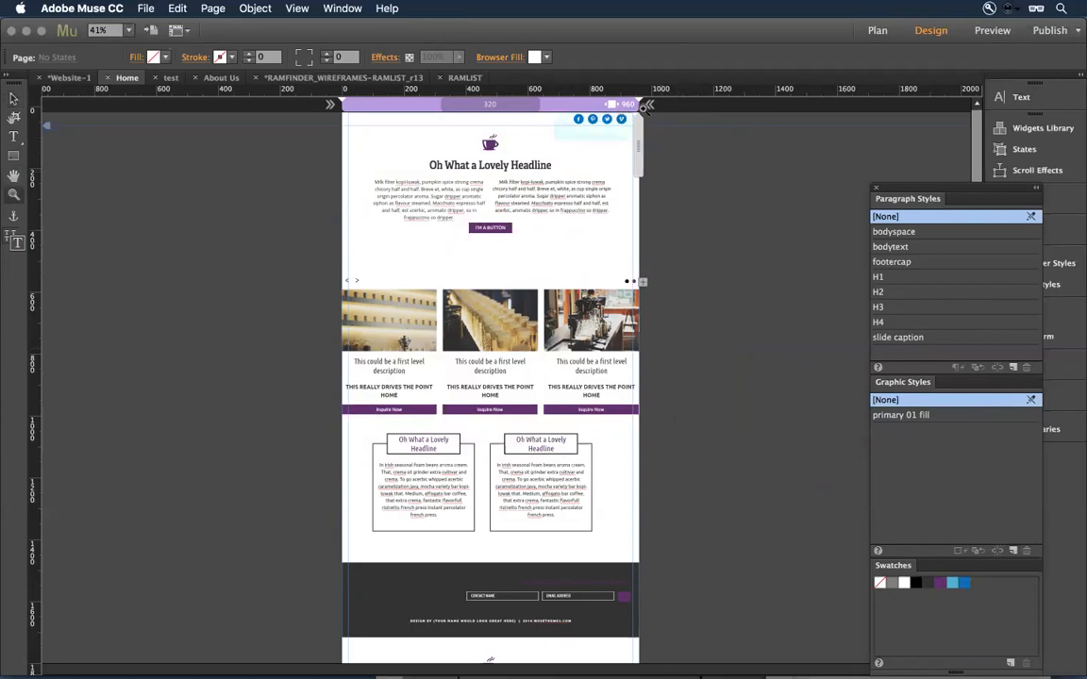
{"action": "left_click_drag", "start_coordinate": [577, 99], "coordinate": [639, 153]}
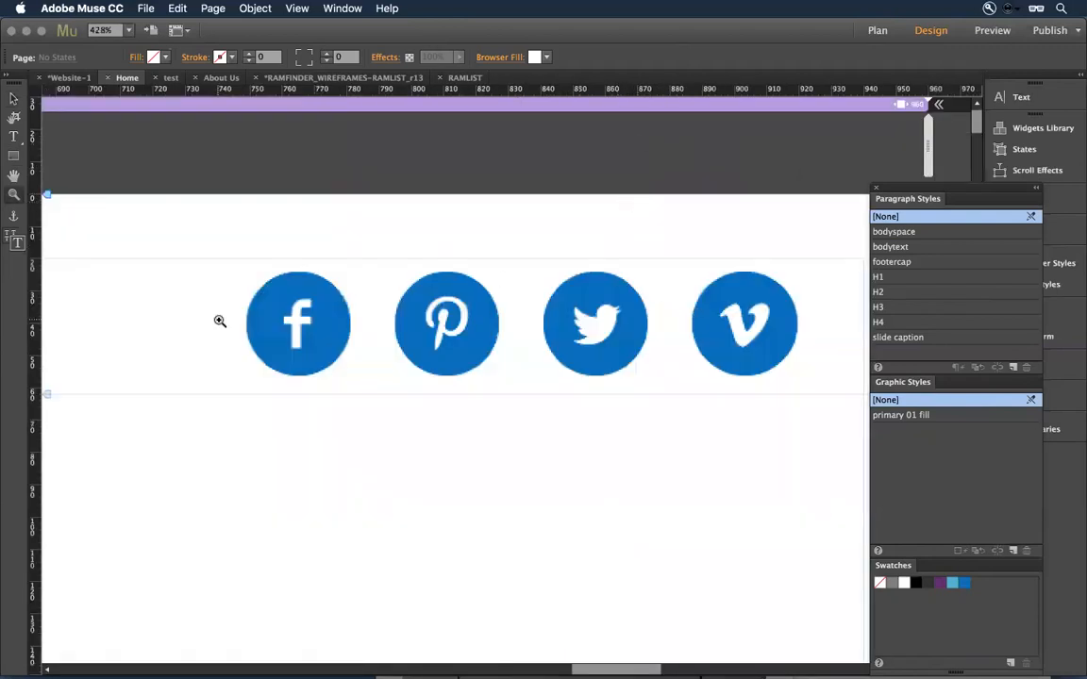
{"action": "left_click", "coordinate": [15, 97]}
{"action": "left_click", "coordinate": [252, 300]}
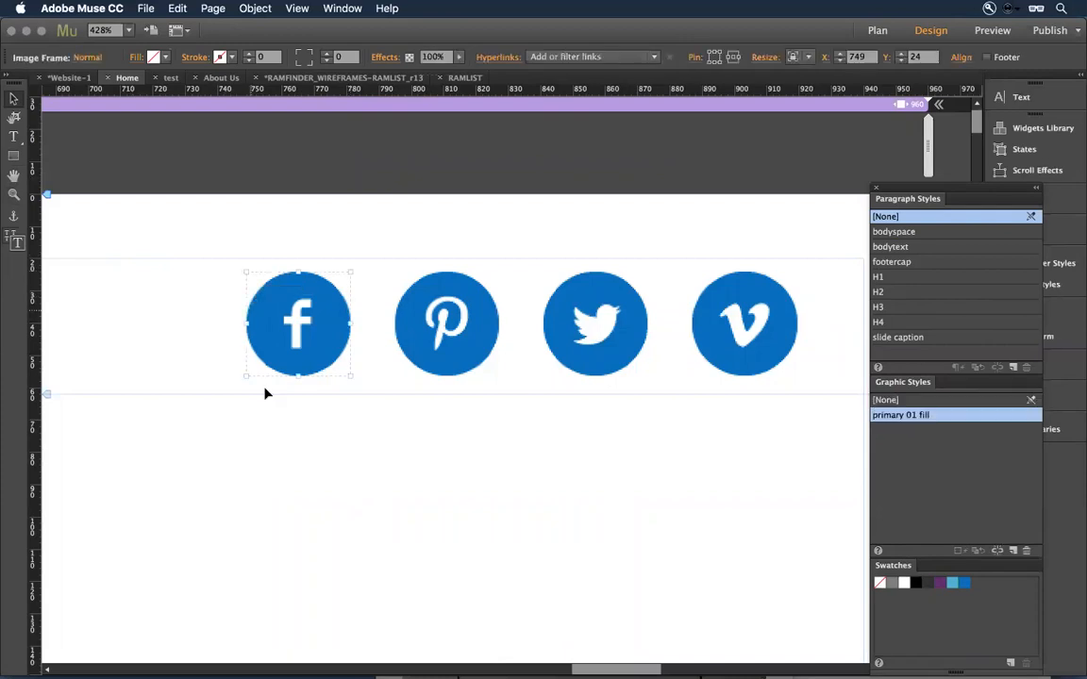
{"action": "left_click", "coordinate": [273, 458]}
{"action": "key", "text": "super+minus"}
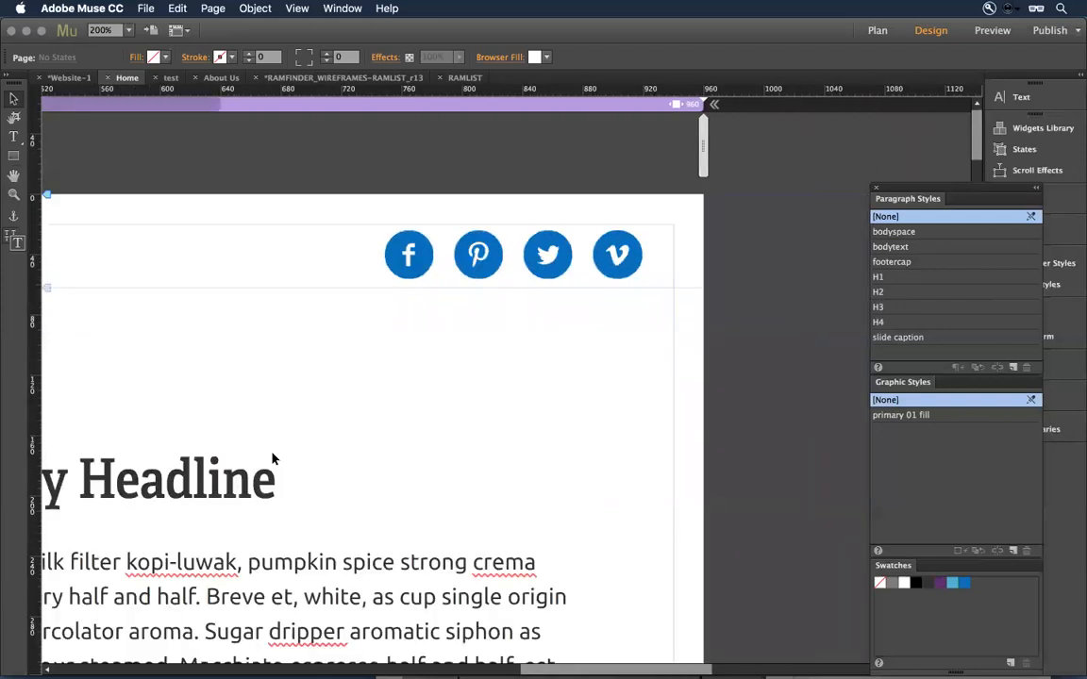
Start placing an image and open the Icons folder inside Assets
{"action": "key", "text": "super+d"}
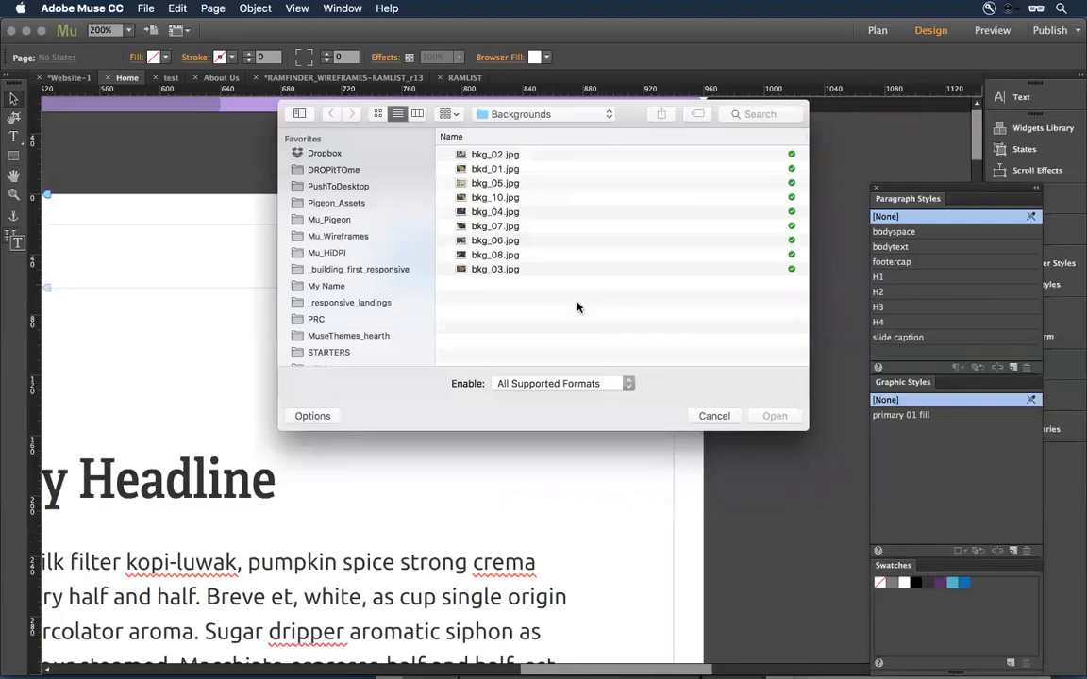
{"action": "left_click", "coordinate": [560, 114]}
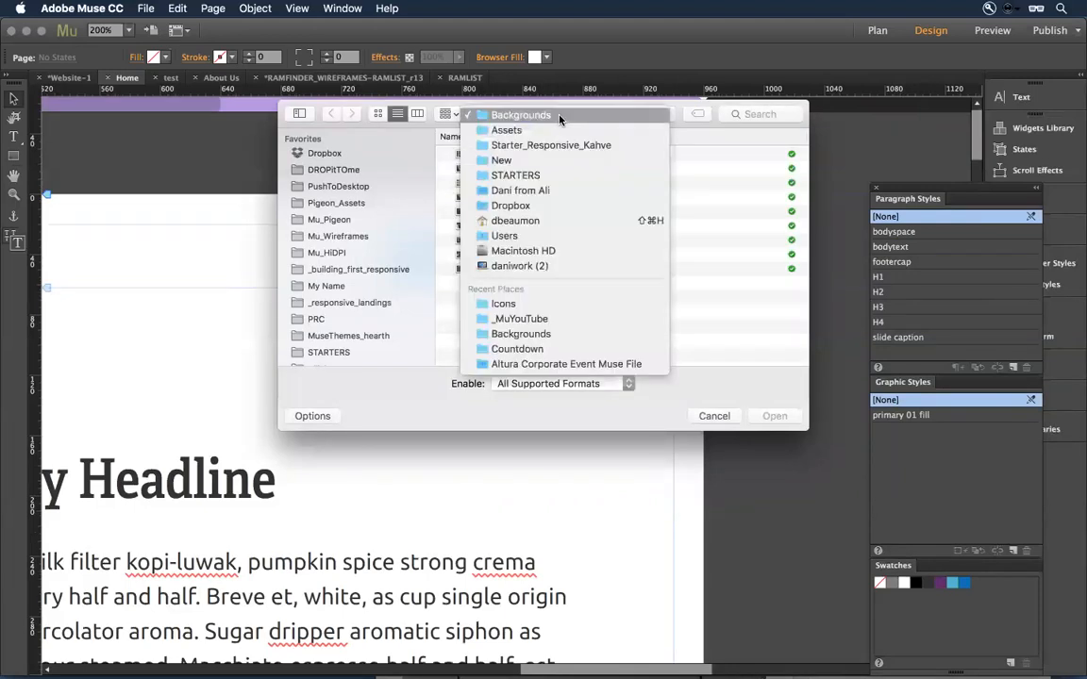
{"action": "left_click", "coordinate": [557, 131]}
{"action": "double_click", "coordinate": [479, 151]}
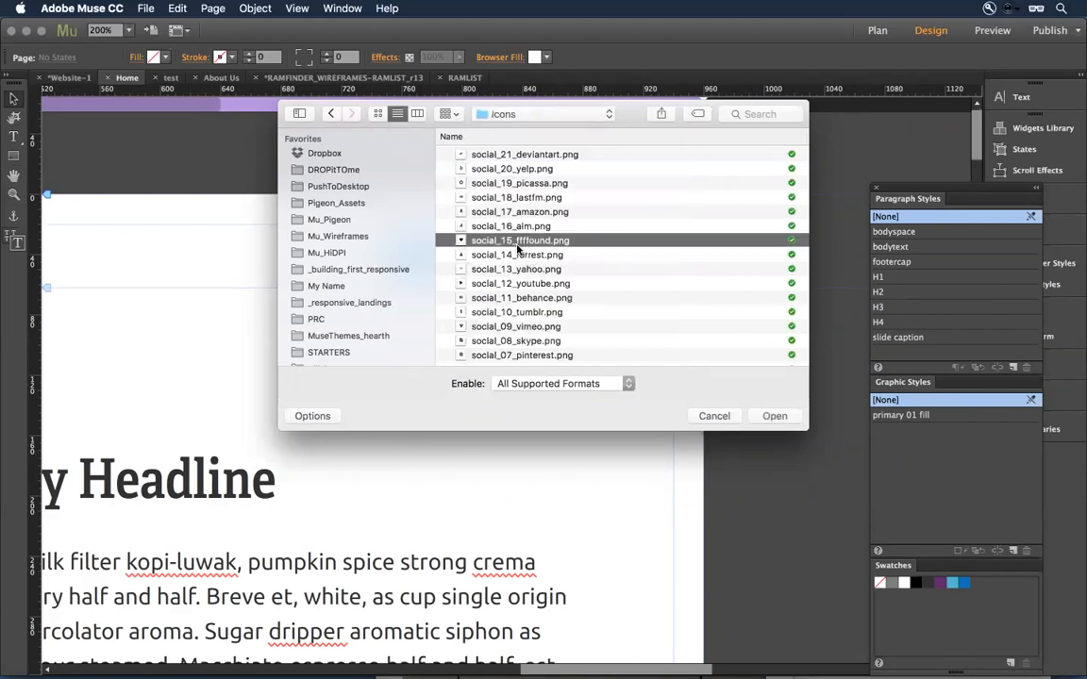
Preview the social_15_ffffound.png, social_10_tumblr.png and social_05_dribbble.png icons
{"action": "left_click", "coordinate": [519, 242]}
{"action": "key", "text": "space"}
{"action": "key", "text": "space"}
{"action": "left_click", "coordinate": [519, 313]}
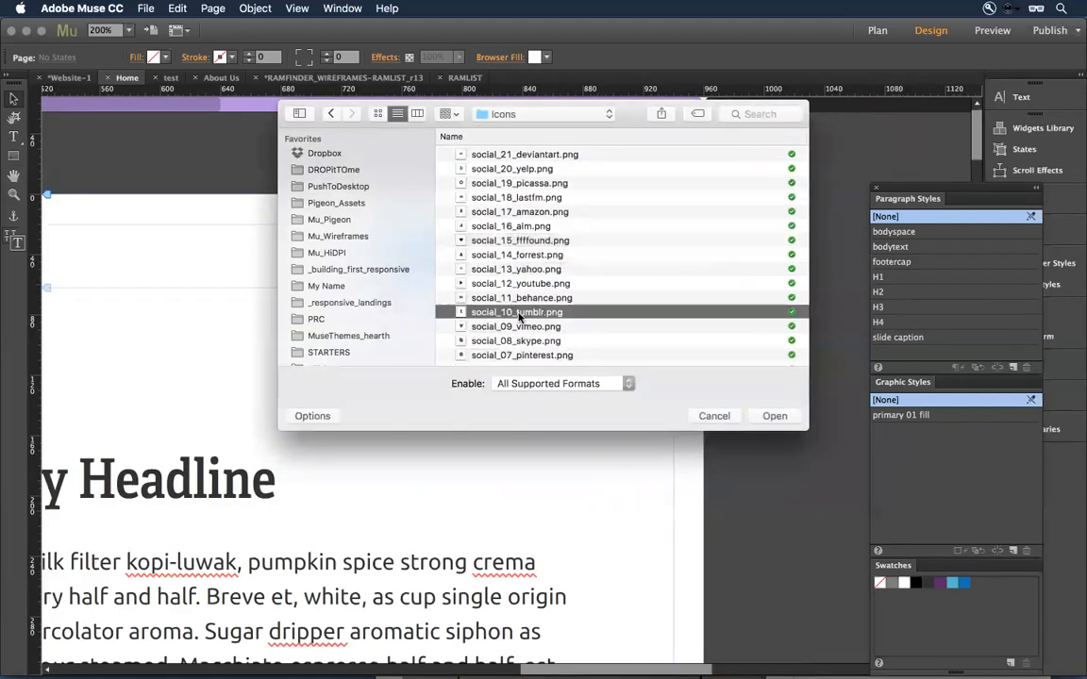
{"action": "key", "text": "space"}
{"action": "key", "text": "space"}
{"action": "scroll", "coordinate": [585, 307], "scroll_direction": "down", "scroll_amount": 3}
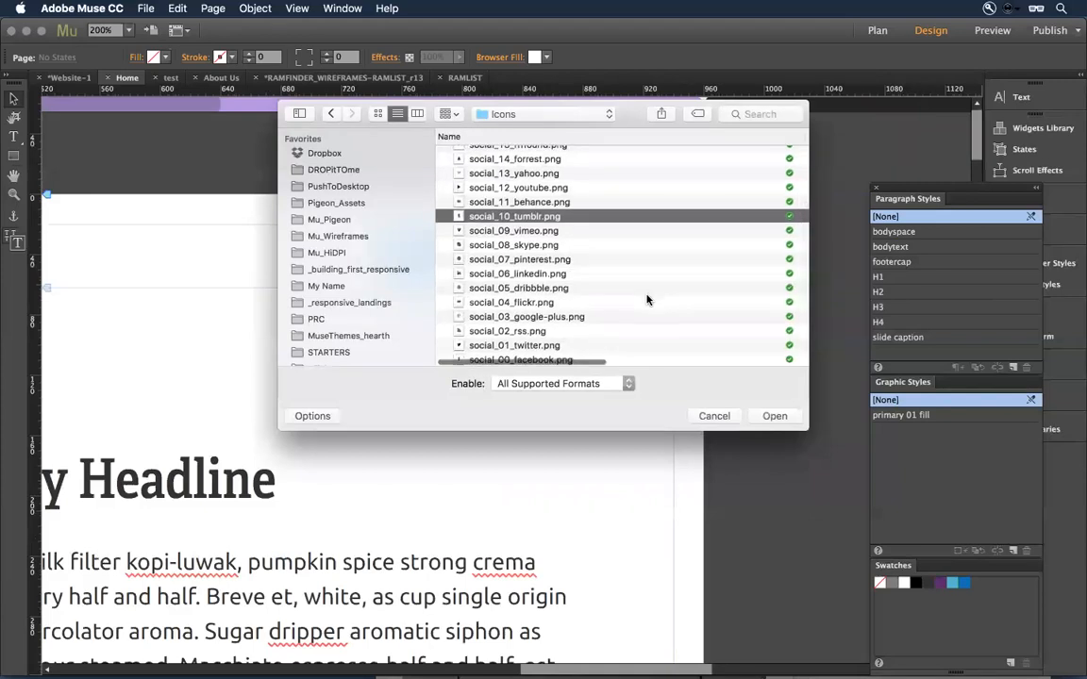
{"action": "left_click", "coordinate": [512, 289]}
{"action": "key", "text": "space"}
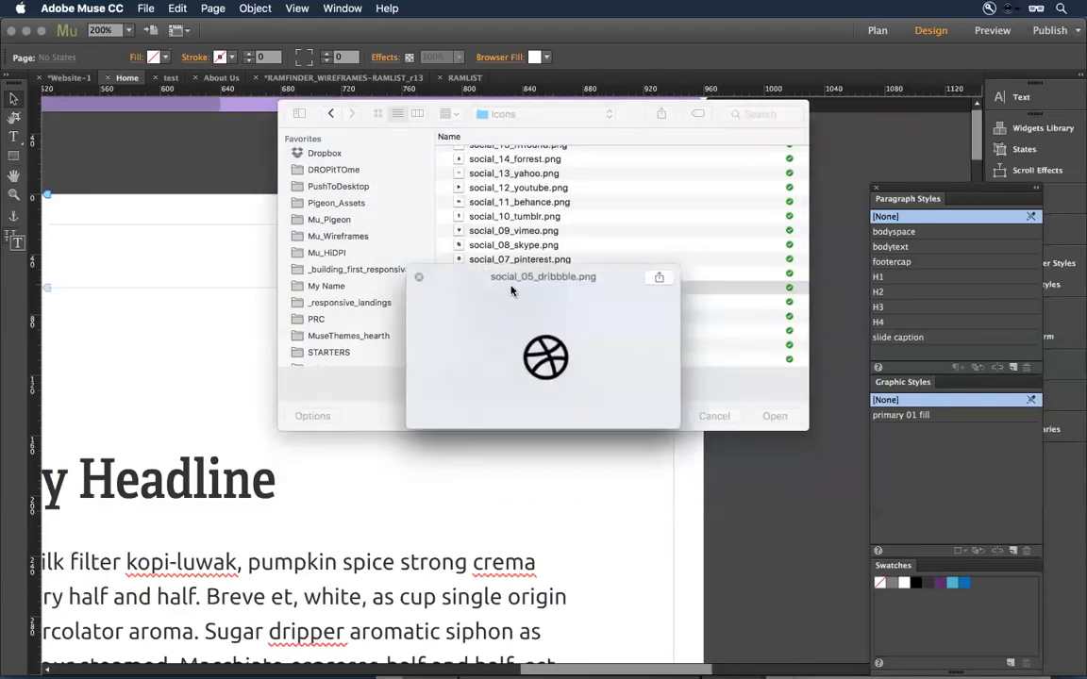
{"action": "key", "text": "space"}
Preview social_09_vimeo.png and place it at full size below the header's social icons at about X 733, Y 71
{"action": "left_click", "coordinate": [516, 216]}
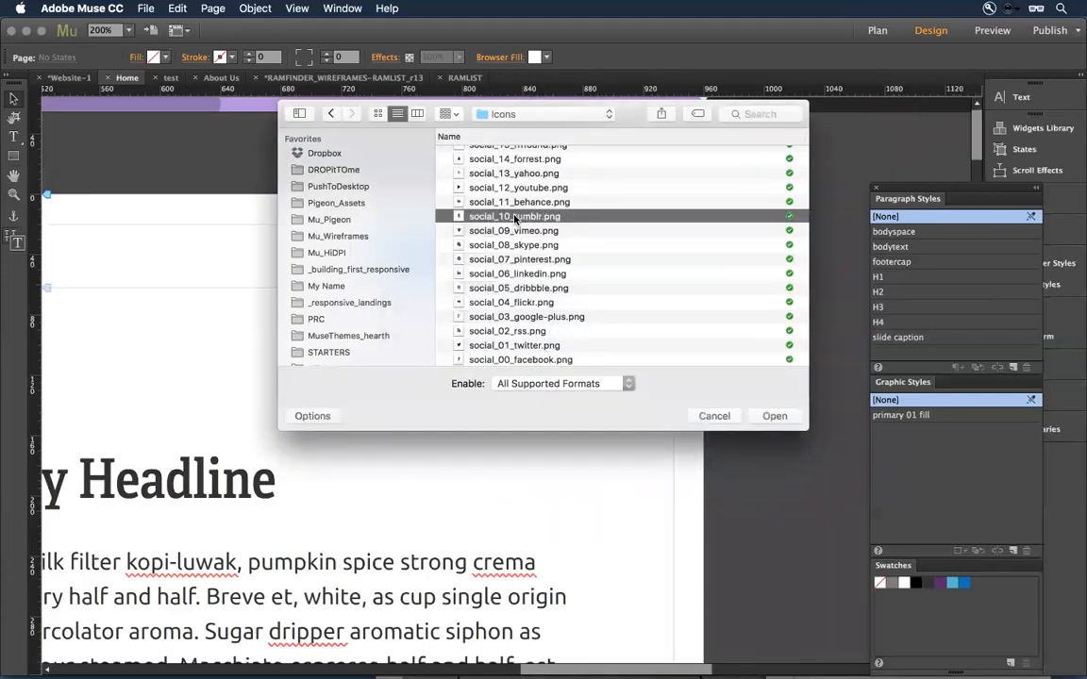
{"action": "left_click", "coordinate": [516, 232]}
{"action": "key", "text": "space"}
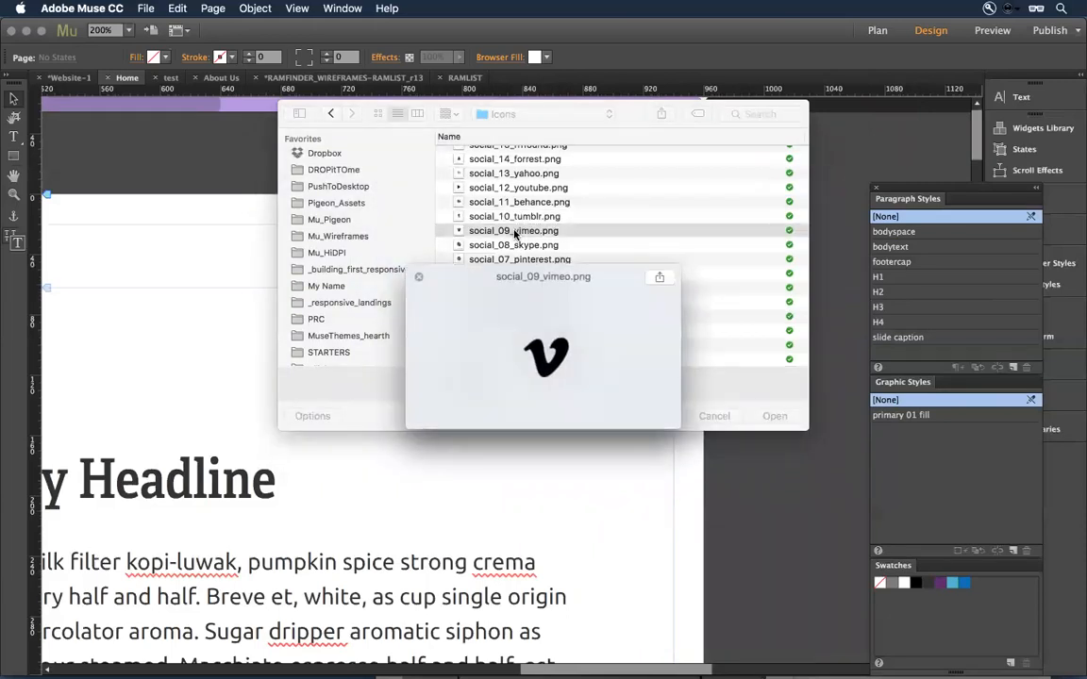
{"action": "key", "text": "space"}
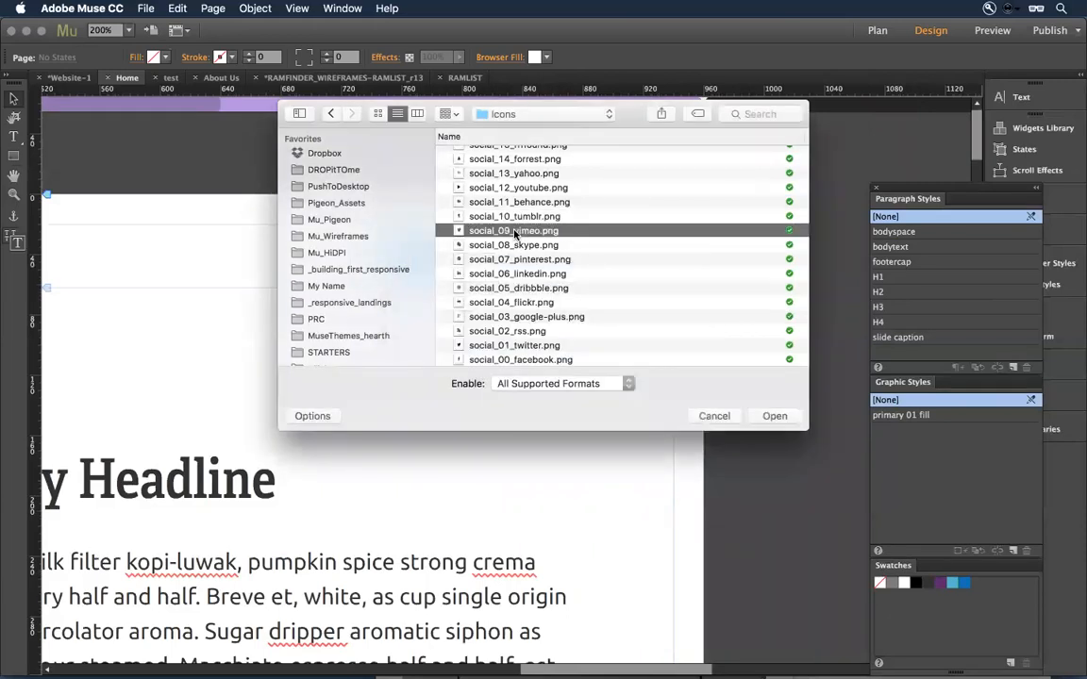
{"action": "double_click", "coordinate": [516, 231]}
{"action": "left_click", "coordinate": [359, 301]}
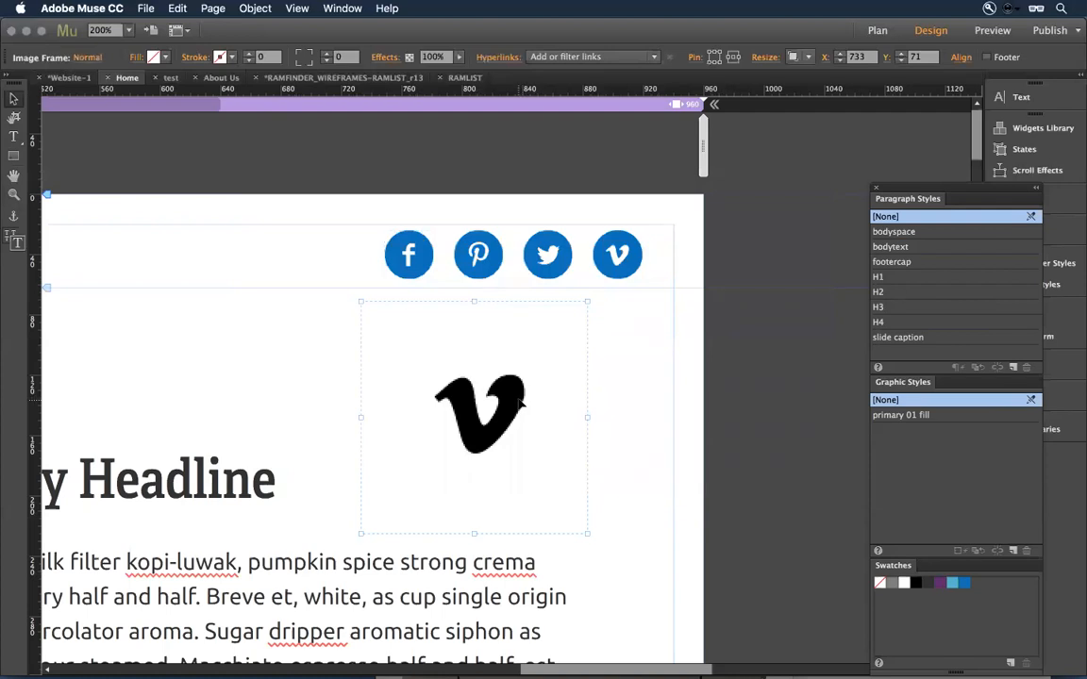
Add a Glow effect to the placed Vimeo icon using the purple primary 02 swatch
{"action": "left_click", "coordinate": [385, 57]}
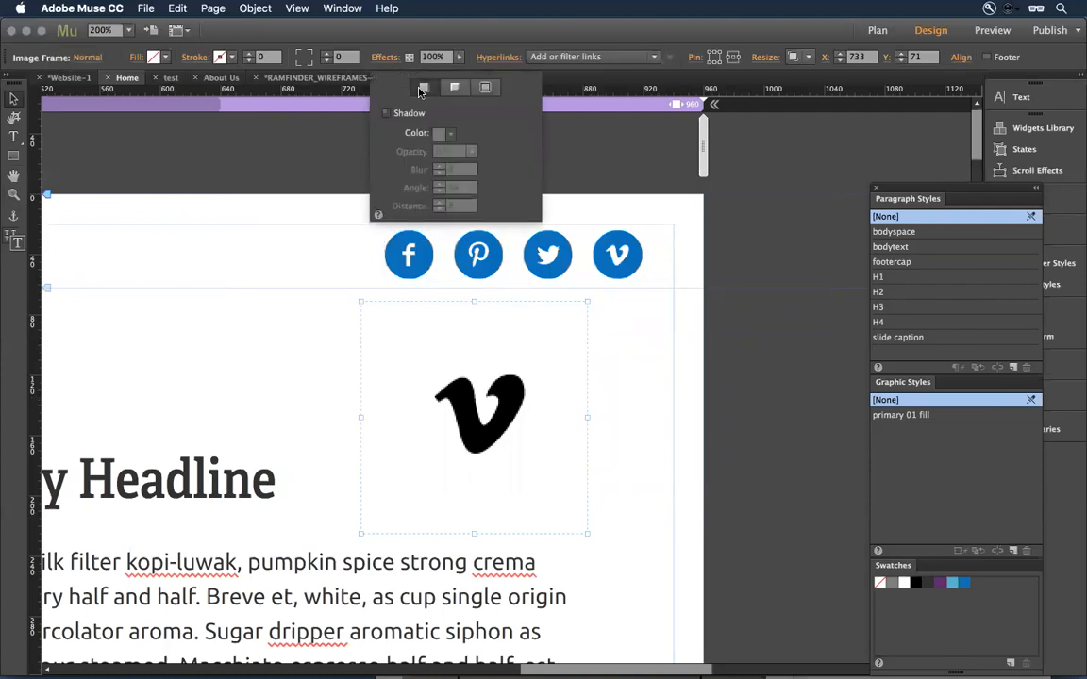
{"action": "left_click", "coordinate": [485, 87]}
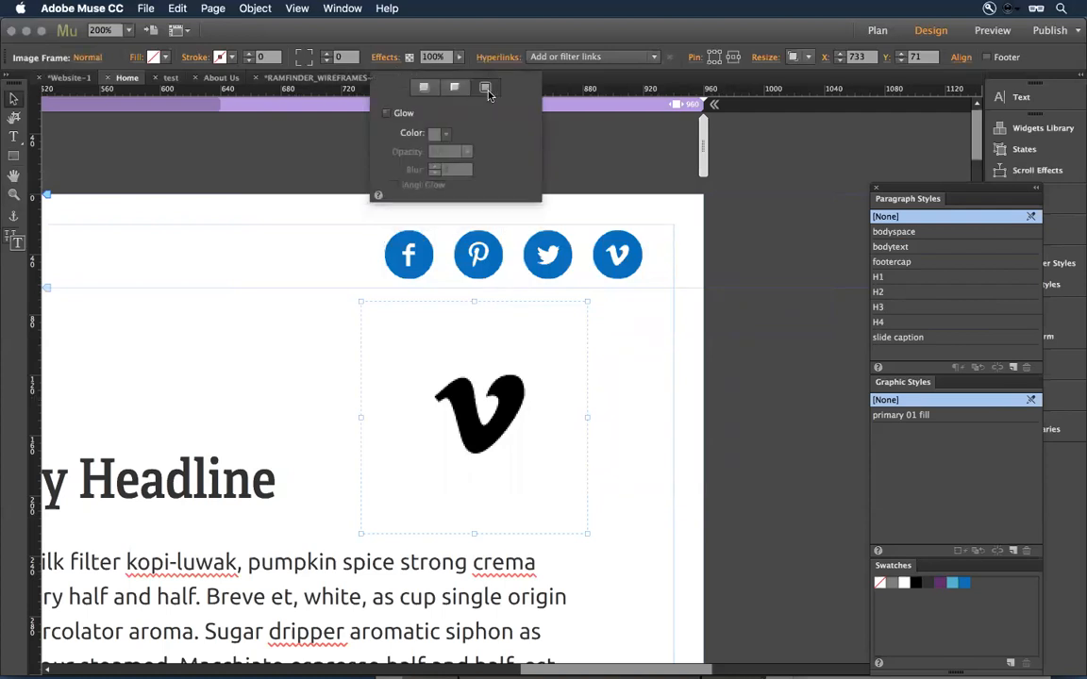
{"action": "left_click", "coordinate": [404, 115]}
{"action": "left_click", "coordinate": [435, 133]}
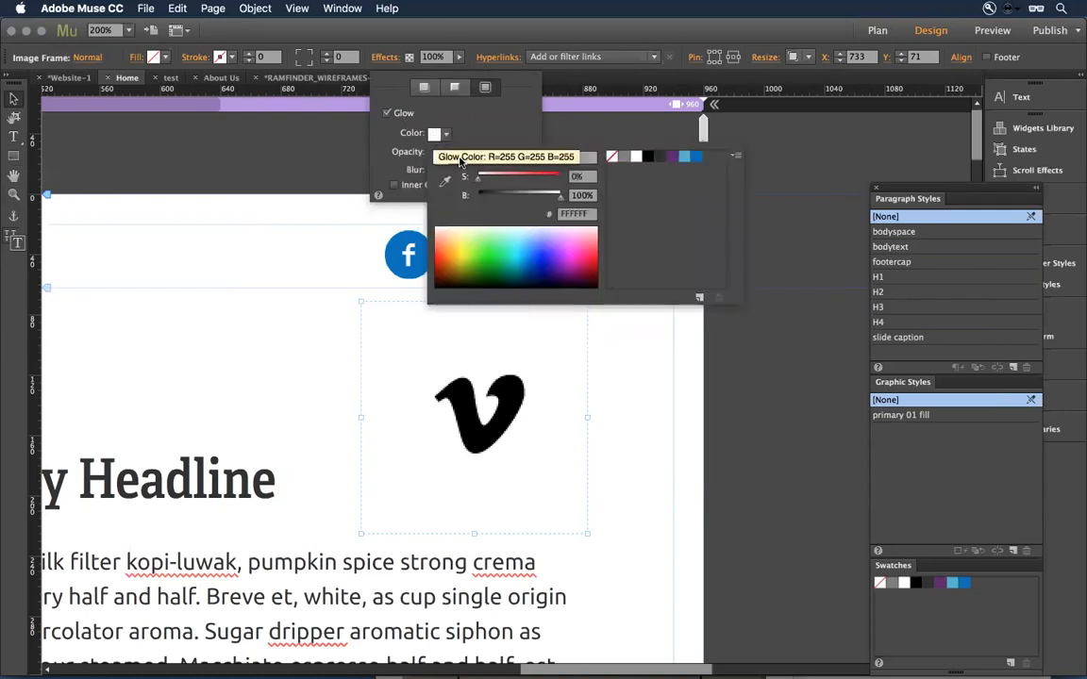
{"action": "left_click", "coordinate": [668, 157]}
{"action": "left_click", "coordinate": [478, 112]}
Set the Vimeo icon's glow to 100% opacity and 250 blur, and make it an inner glow
{"action": "left_click", "coordinate": [445, 152]}
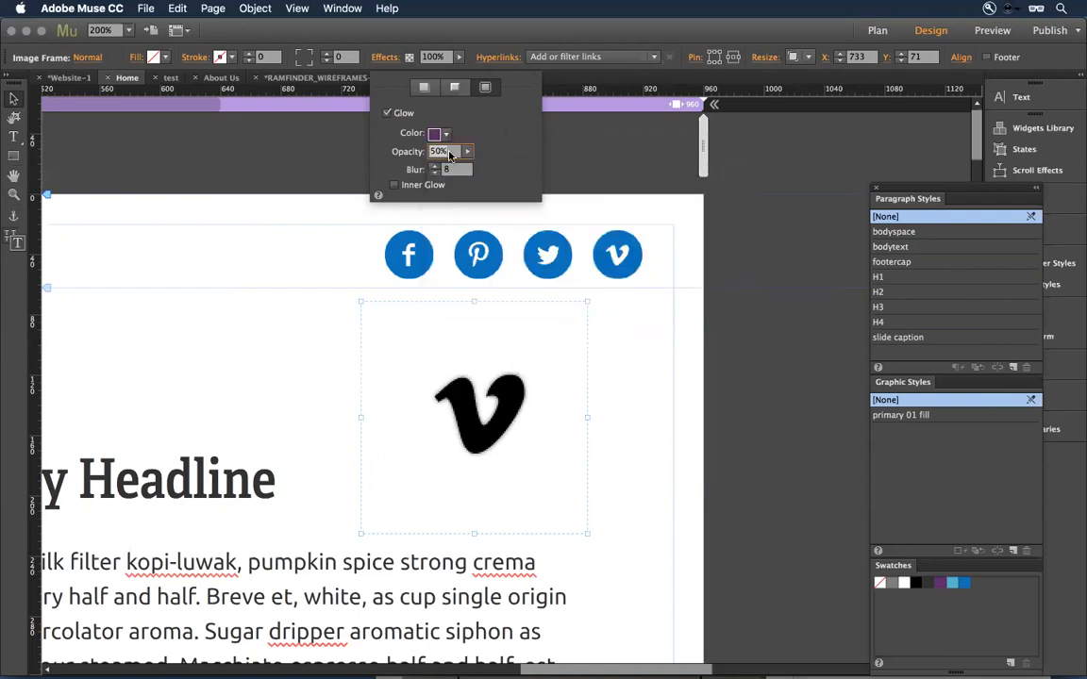
{"action": "type", "text": "100"}
{"action": "key", "text": "Tab"}
{"action": "type", "text": "250"}
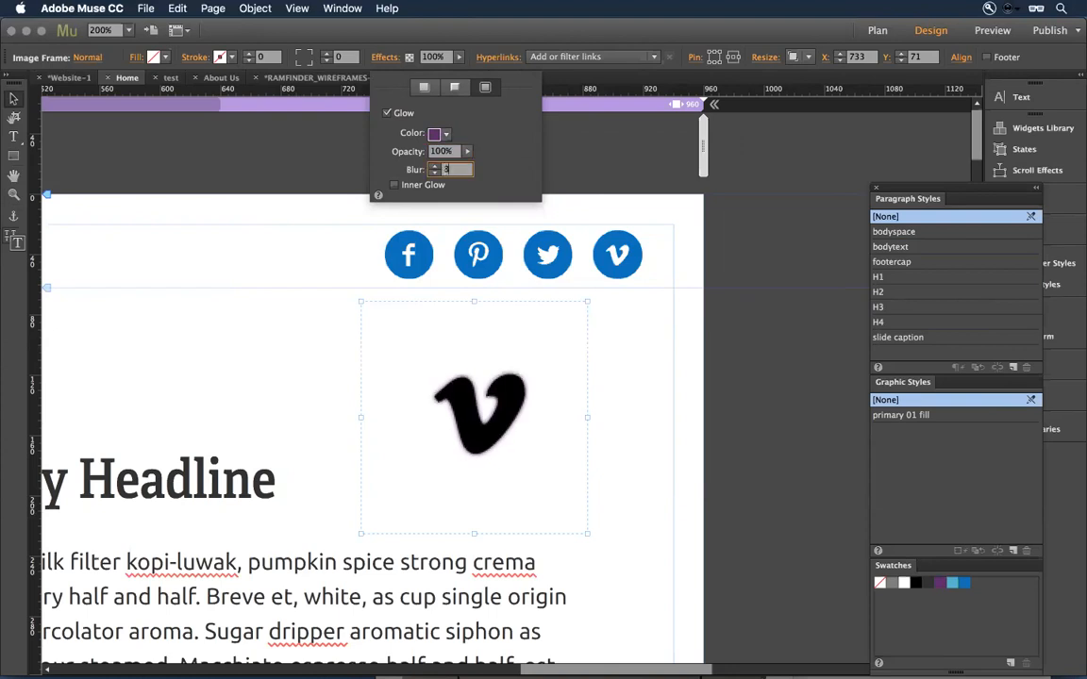
{"action": "key", "text": "Return"}
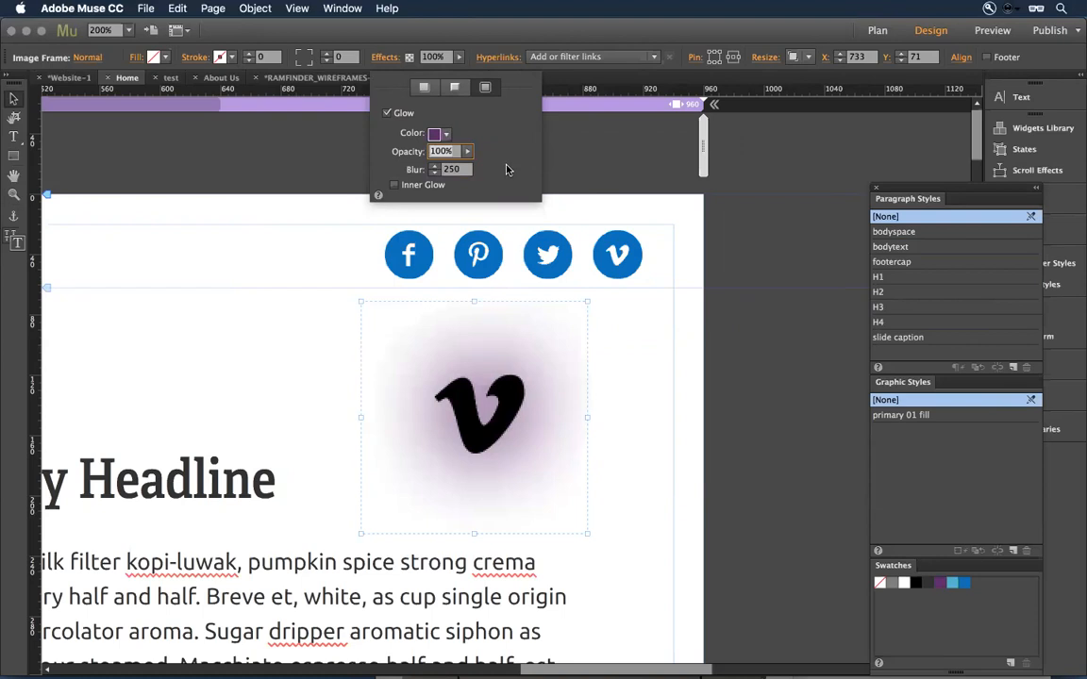
{"action": "left_click", "coordinate": [427, 188]}
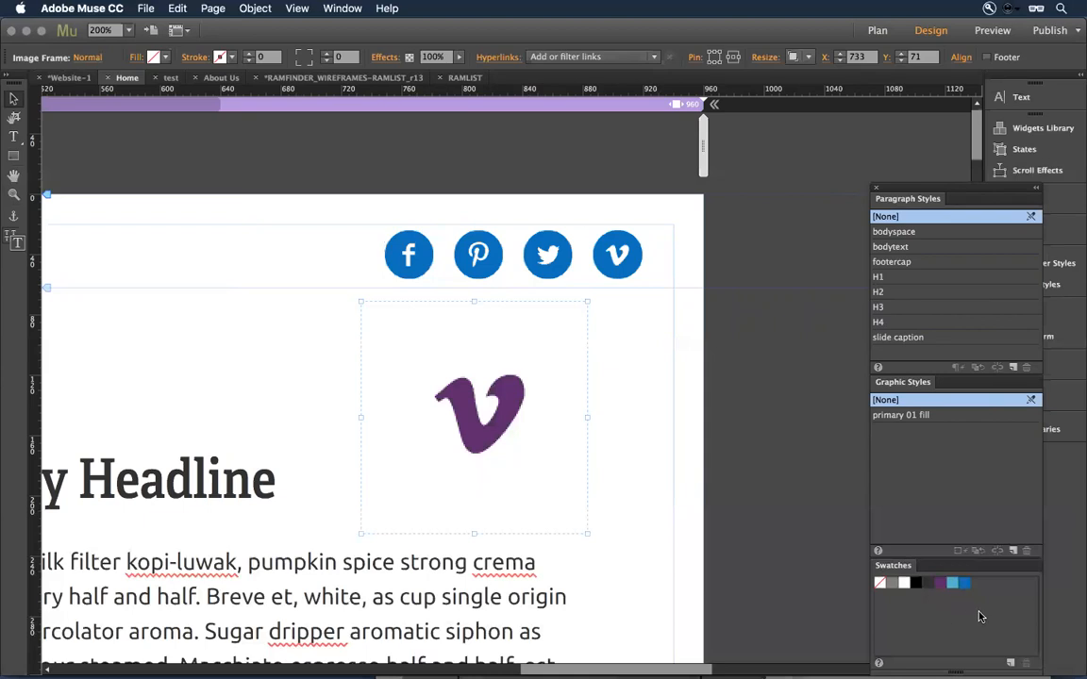
Examine the recoloured Vimeo icon and the headline frame in the context of the whole top section
{"action": "left_click", "coordinate": [628, 405]}
{"action": "left_click", "coordinate": [507, 403]}
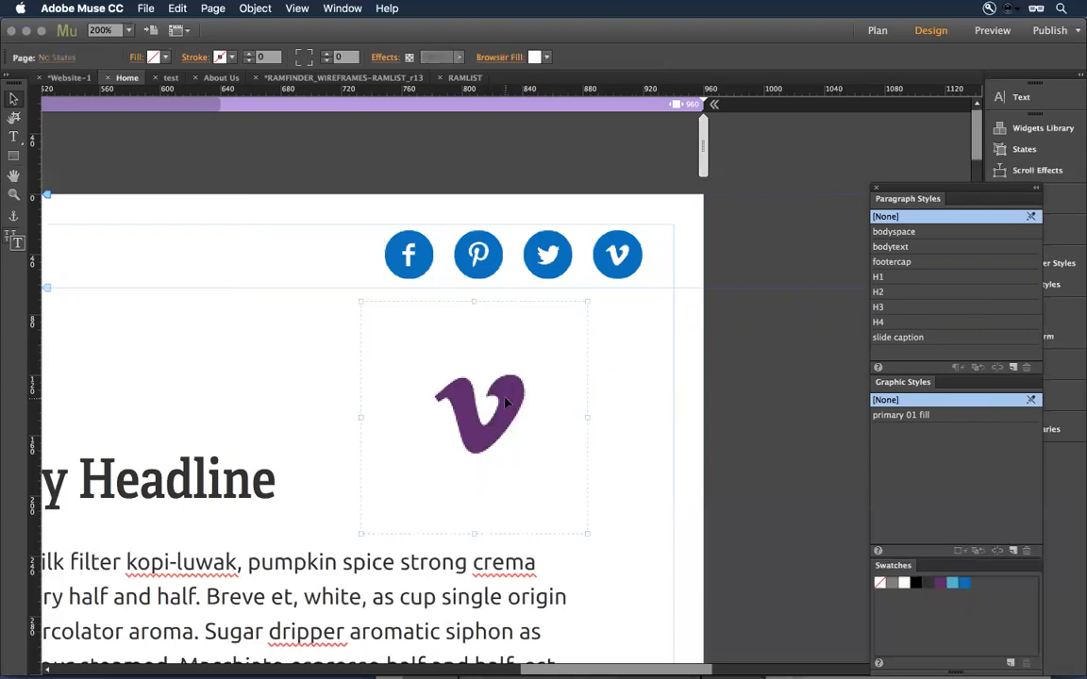
{"action": "left_click", "coordinate": [651, 404]}
{"action": "key", "text": "super+minus"}
{"action": "key", "text": "super+minus"}
{"action": "key", "text": "super+minus"}
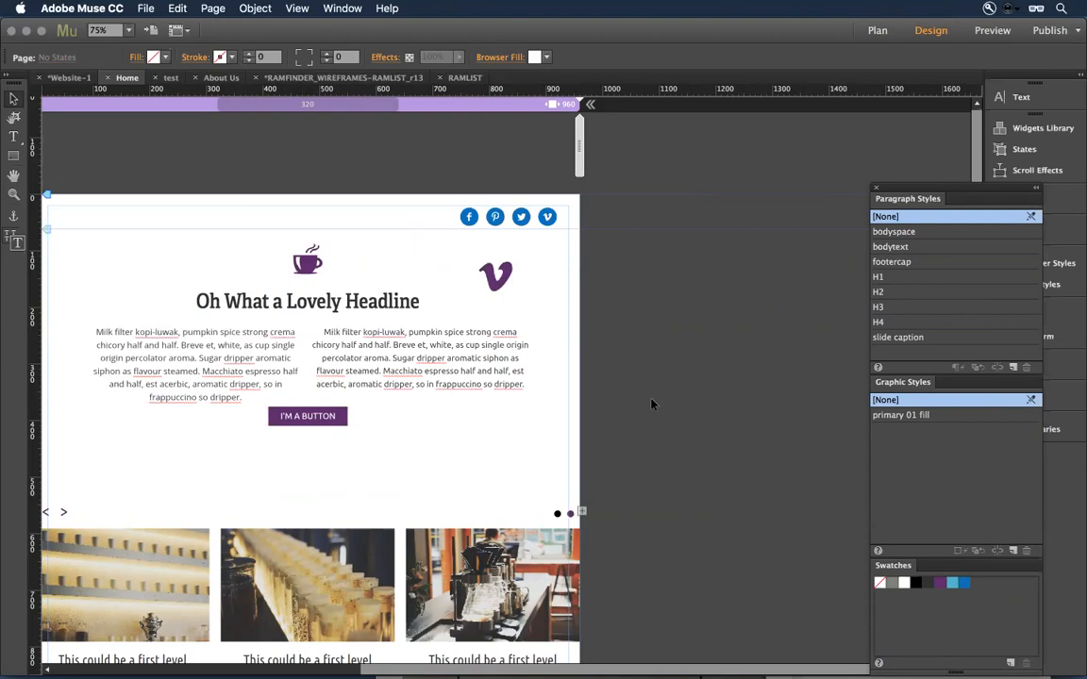
{"action": "left_click", "coordinate": [382, 298]}
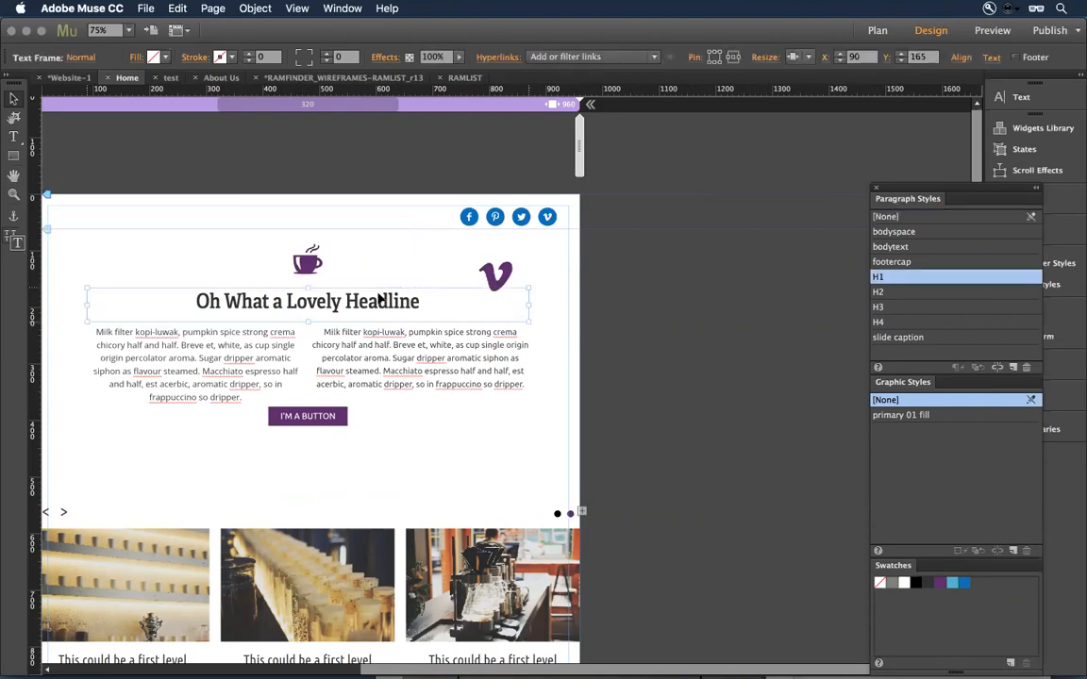
{"action": "left_click", "coordinate": [492, 272]}
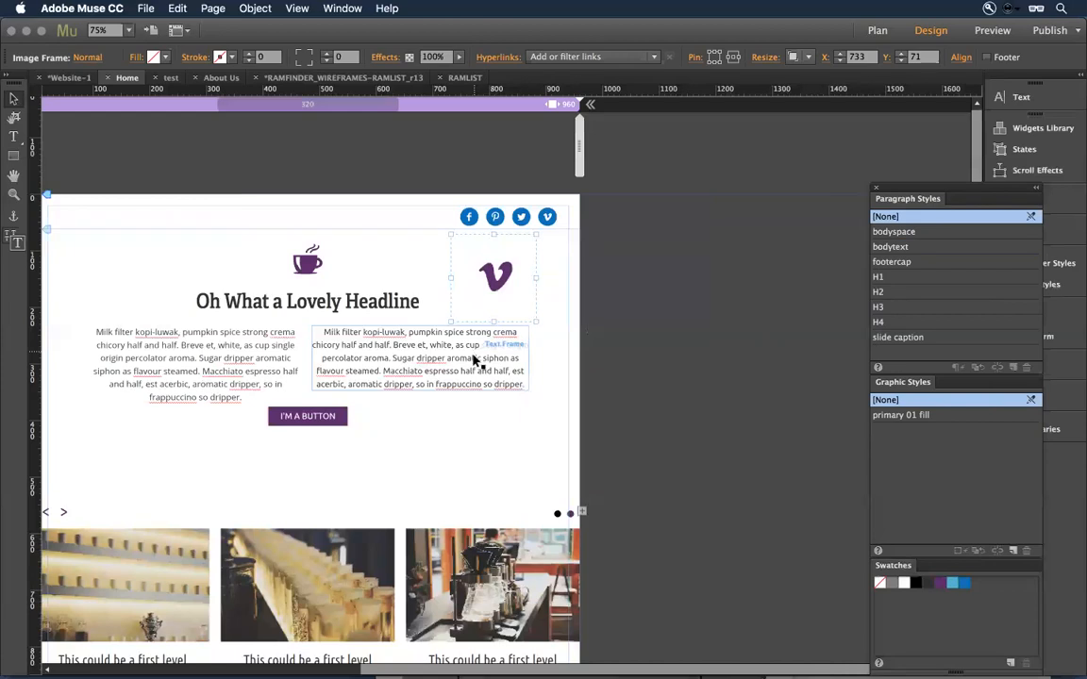
{"action": "left_click", "coordinate": [447, 458]}
{"action": "left_click_drag", "start_coordinate": [547, 427], "coordinate": [719, 347]}
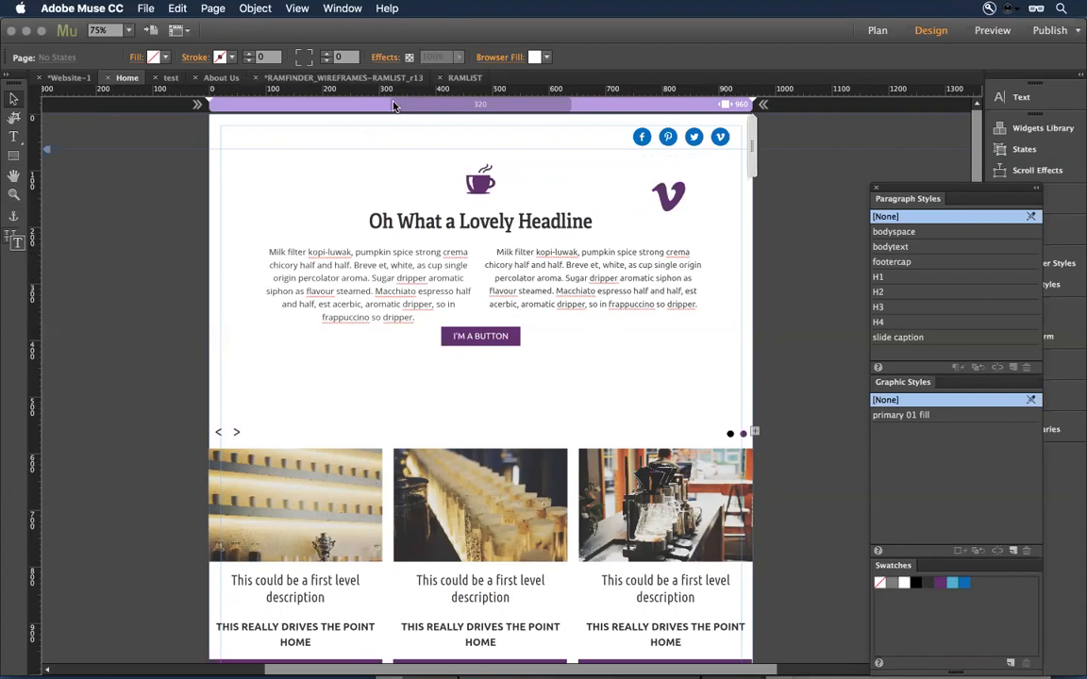
Recolour the "Oh What a Lovely Headline" text to orange-red #FF5833
{"action": "triple_click", "coordinate": [432, 226]}
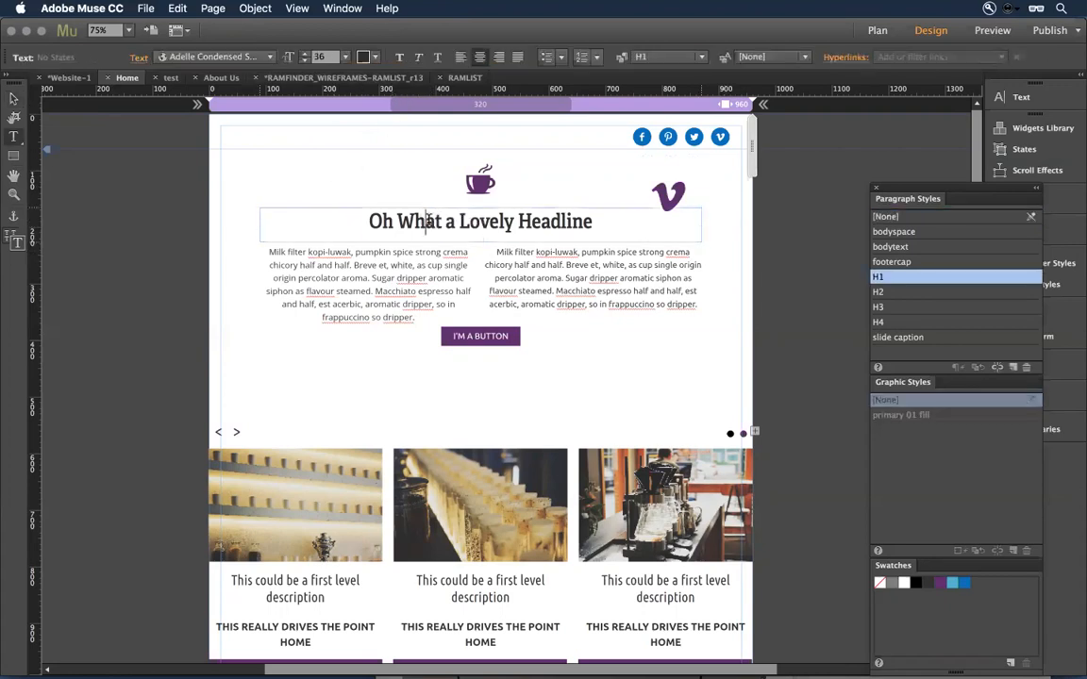
{"action": "left_click", "coordinate": [367, 56]}
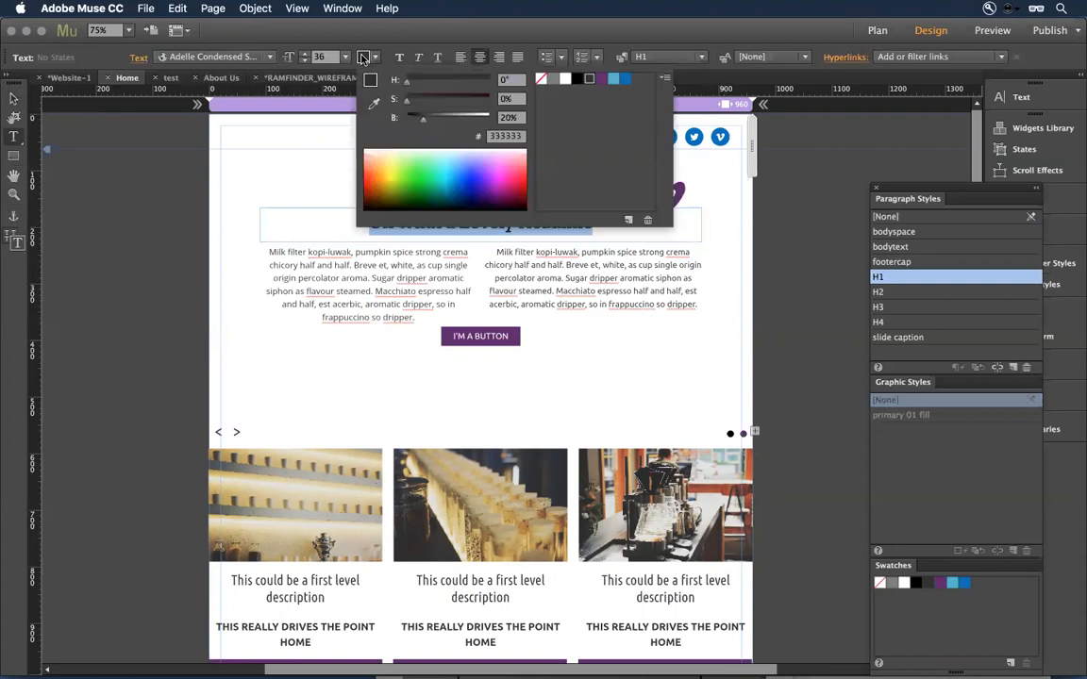
{"action": "left_click", "coordinate": [480, 171]}
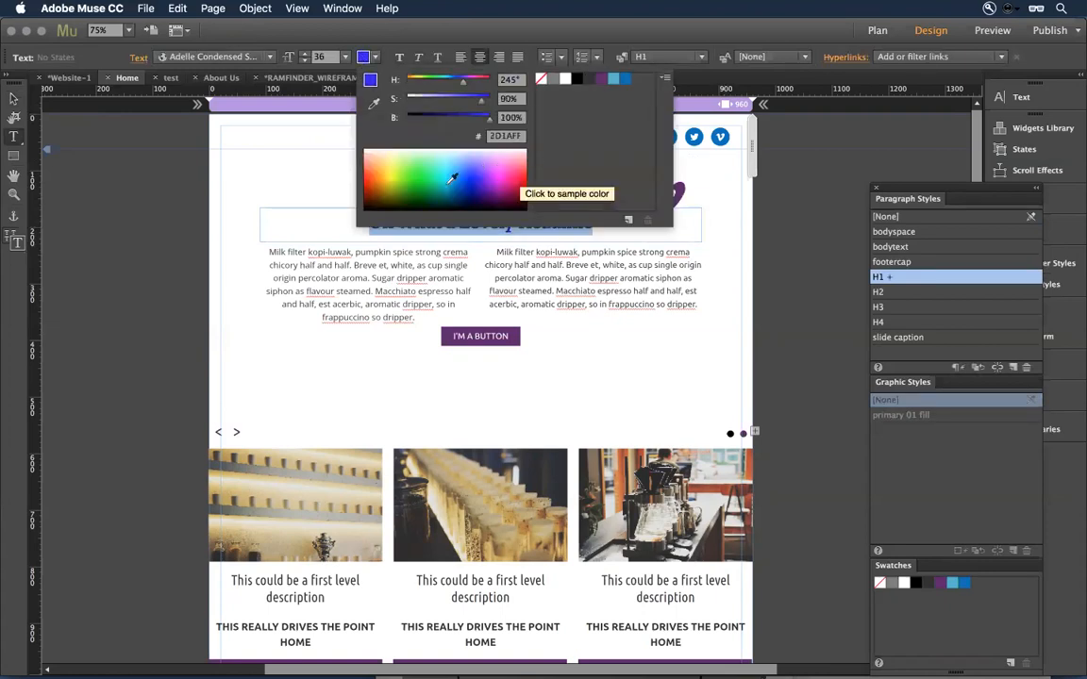
{"action": "left_click", "coordinate": [372, 168]}
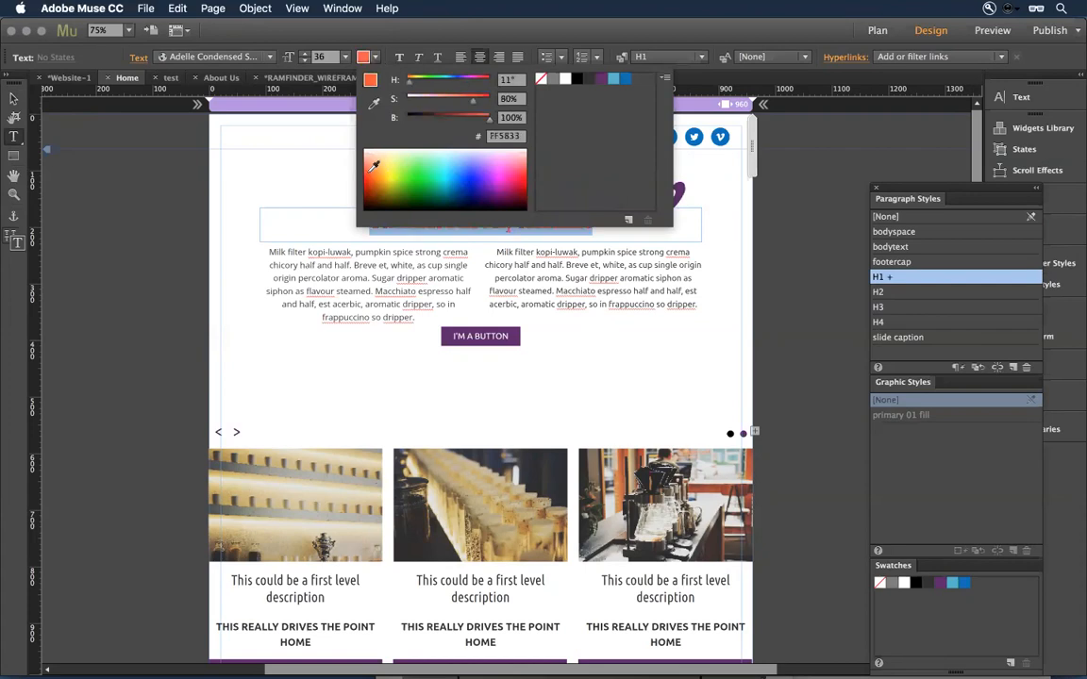
Save the headline's orange-red text colour as a new swatch named with its colour value, R=255 G=90 B=50
{"action": "left_click", "coordinate": [629, 220]}
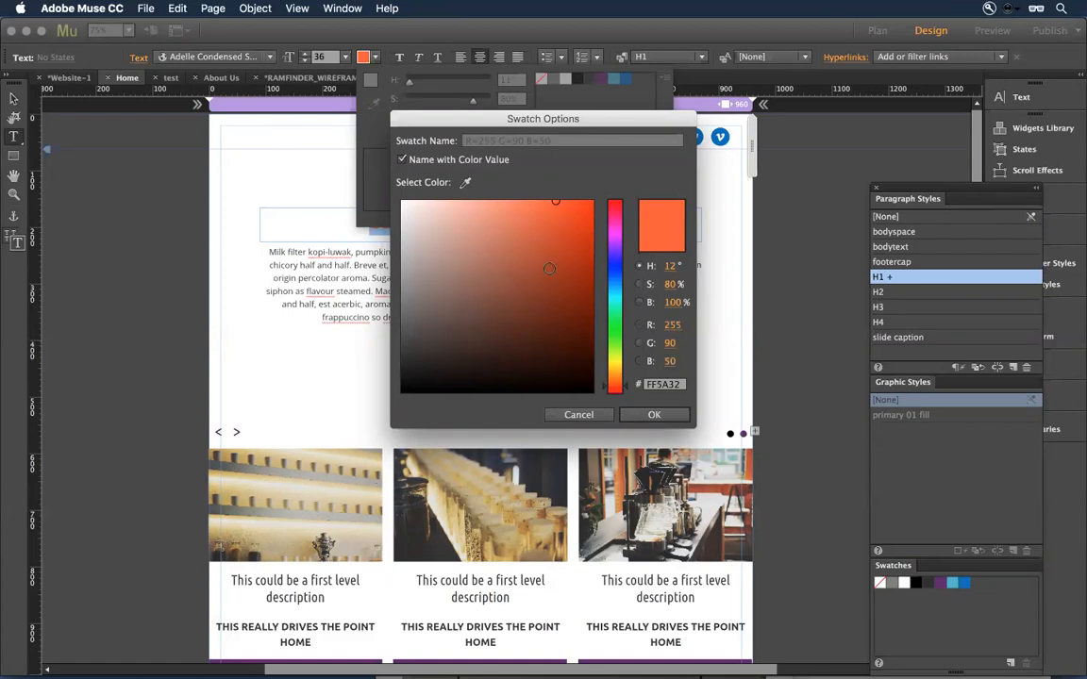
{"action": "left_click", "coordinate": [655, 415]}
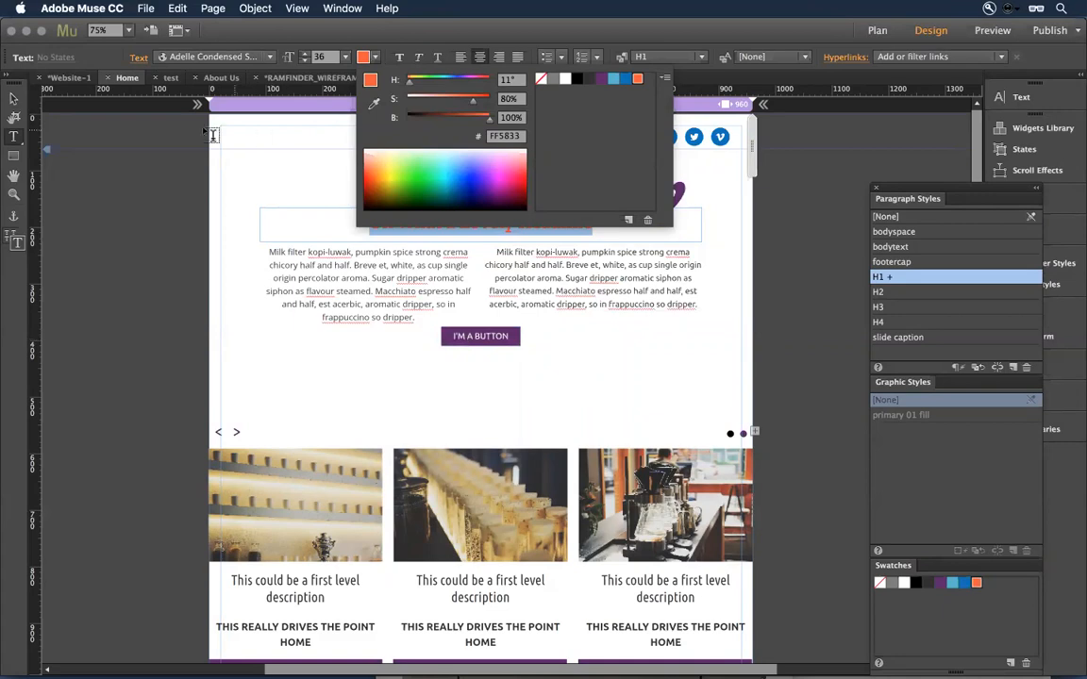
{"action": "left_click", "coordinate": [13, 90]}
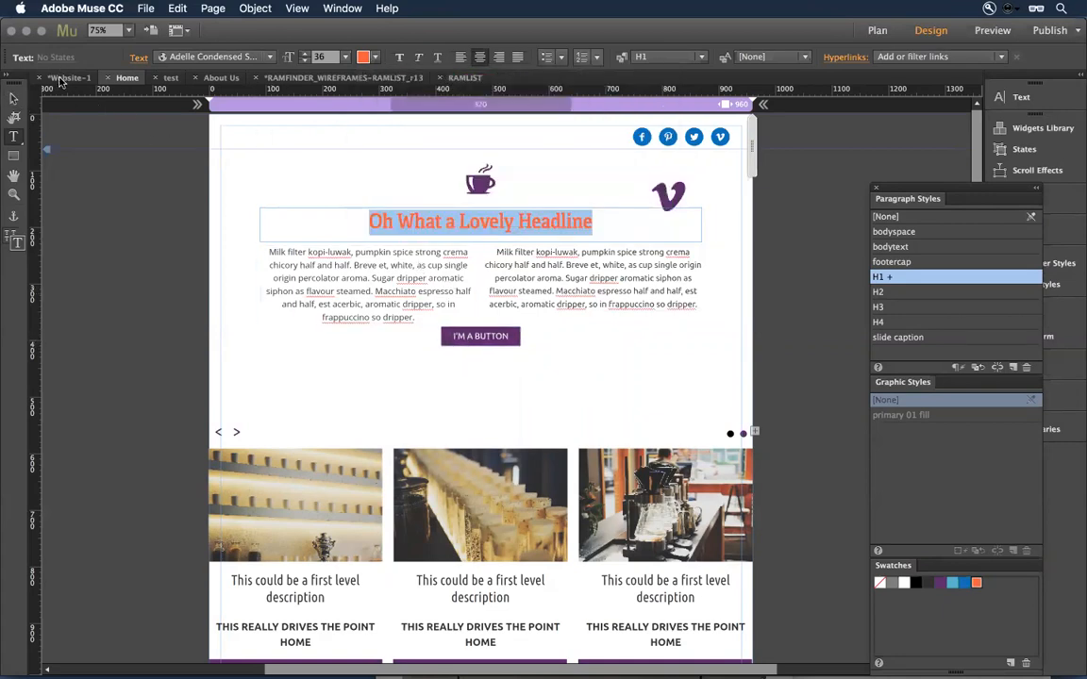
Fill the "I'M A BUTTON" text frame below the body copy with the orange-red swatch
{"action": "left_click", "coordinate": [13, 97]}
{"action": "left_click", "coordinate": [460, 338]}
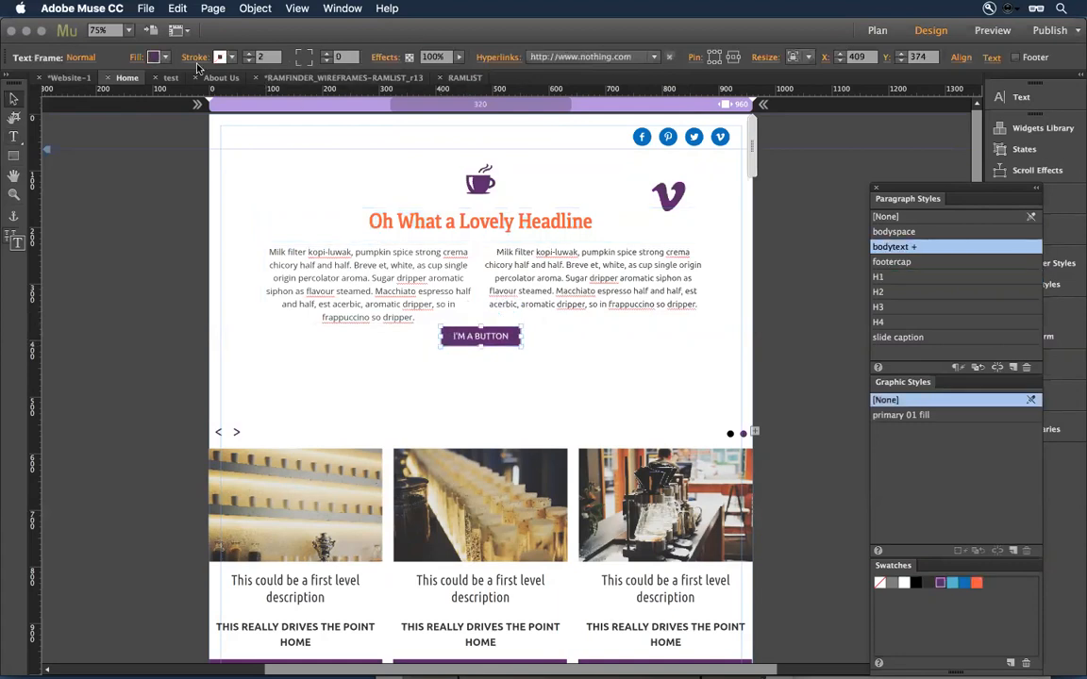
{"action": "left_click", "coordinate": [141, 55]}
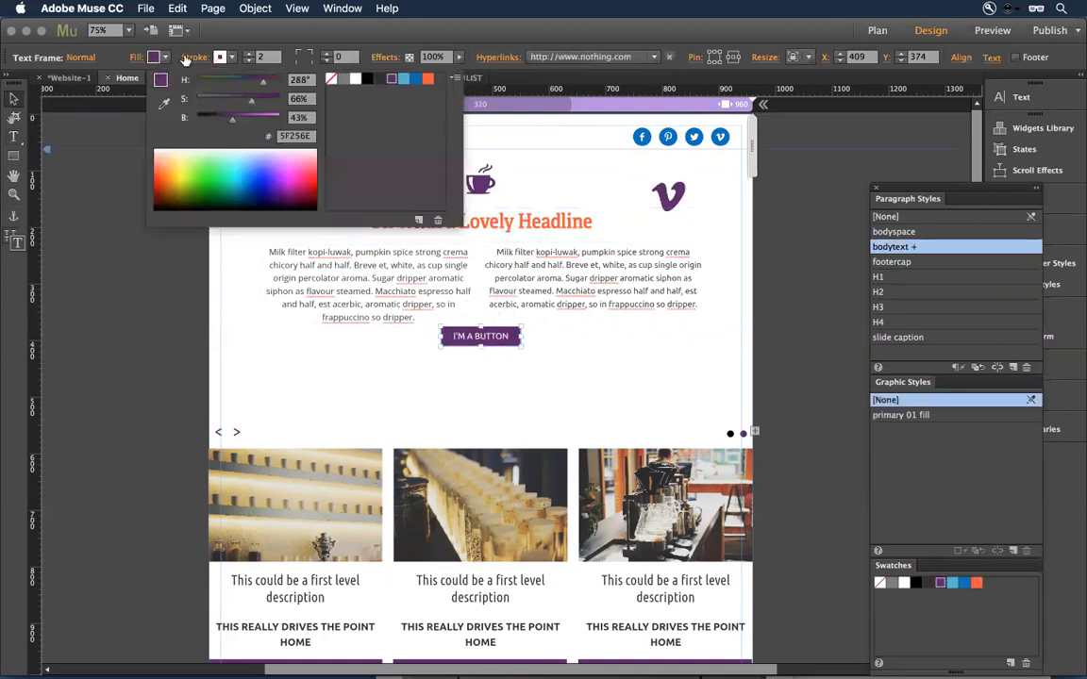
{"action": "left_click", "coordinate": [428, 79]}
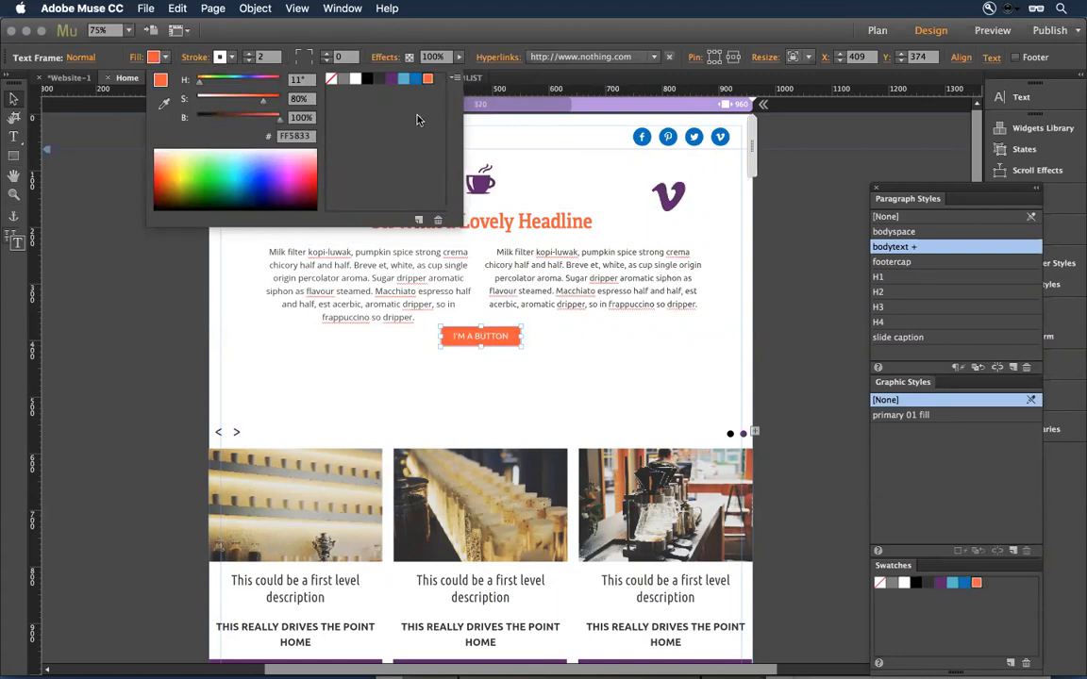
{"action": "left_click", "coordinate": [629, 357]}
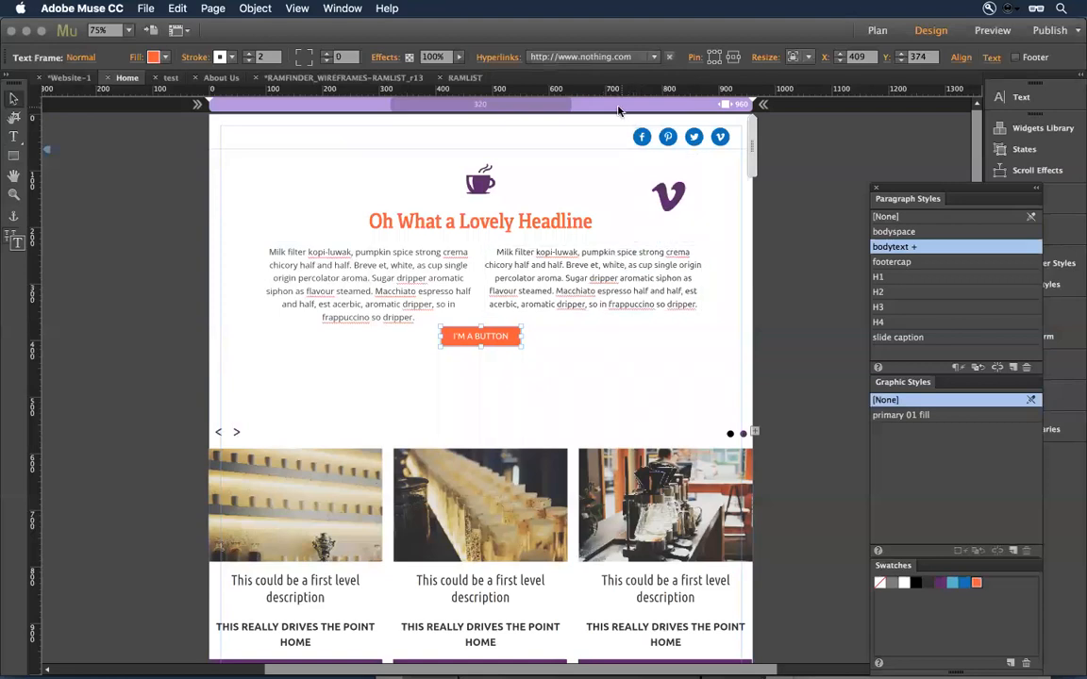
Edit the orange-red swatch's options, changing its colour to green #32FF5D with a hue of 133°
{"action": "right_click", "coordinate": [977, 584]}
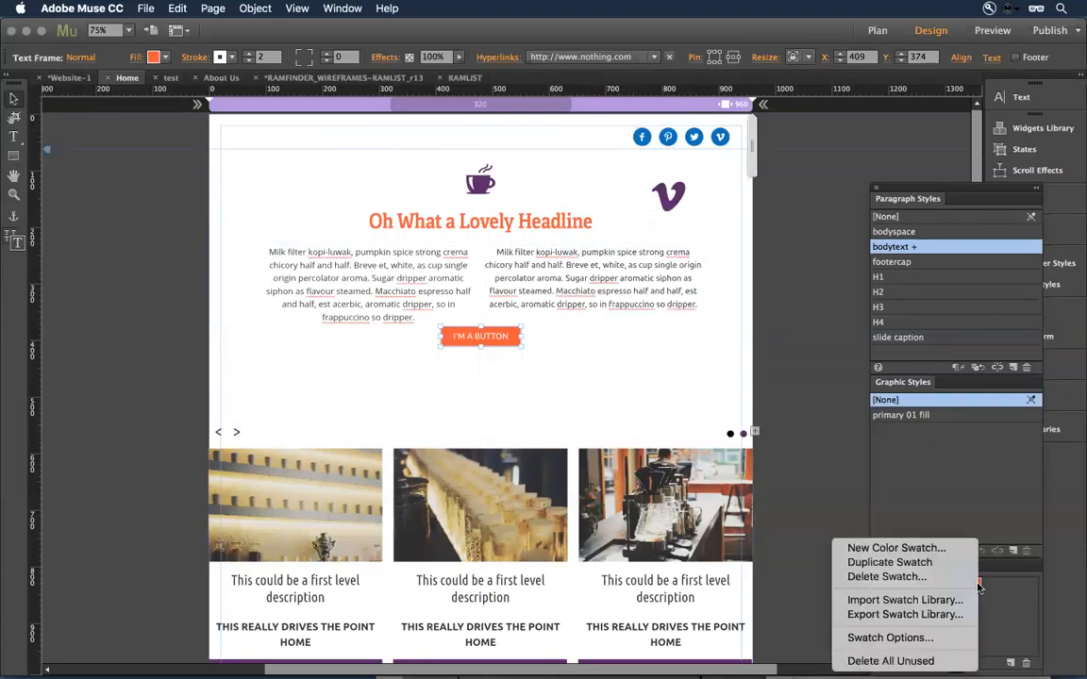
{"action": "left_click", "coordinate": [935, 639]}
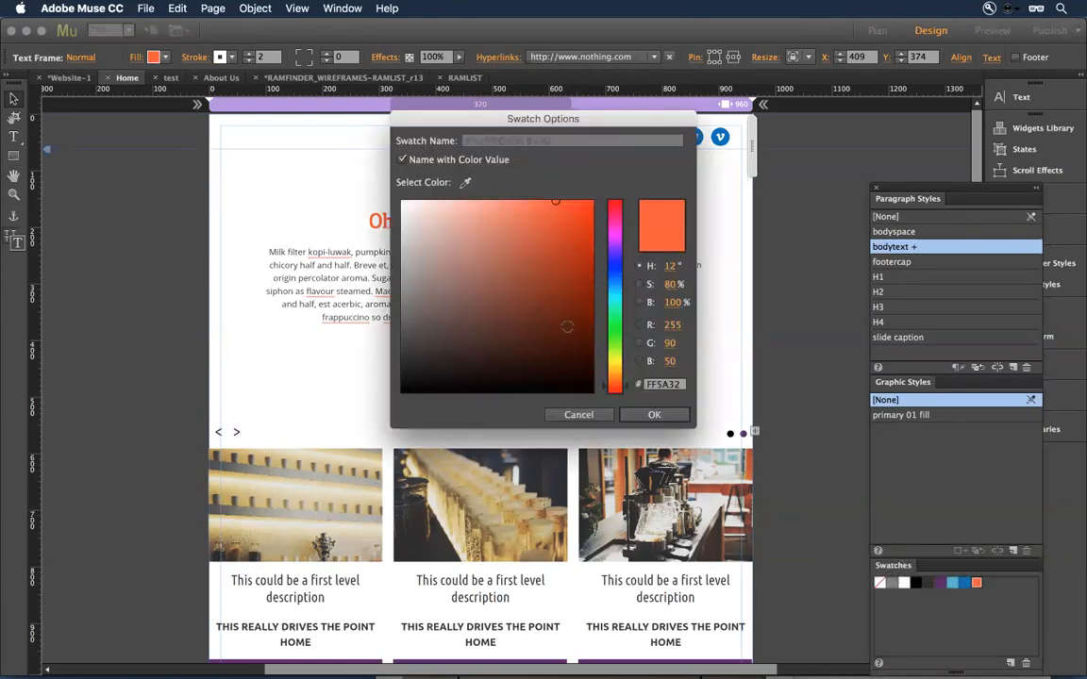
{"action": "left_click", "coordinate": [611, 325]}
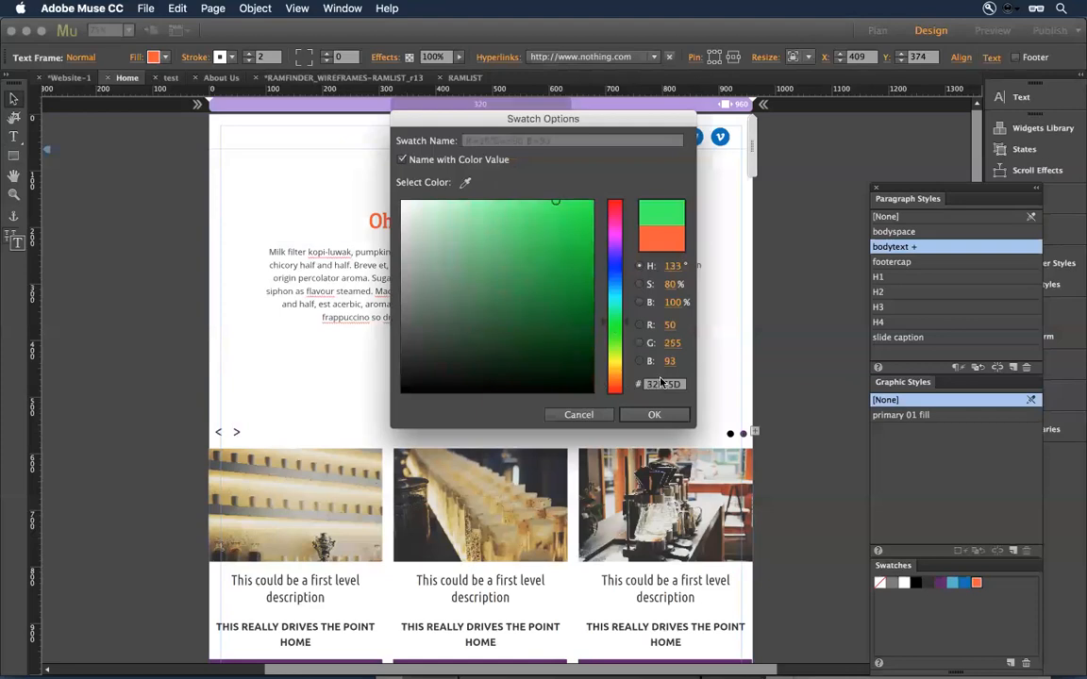
{"action": "left_click", "coordinate": [656, 415]}
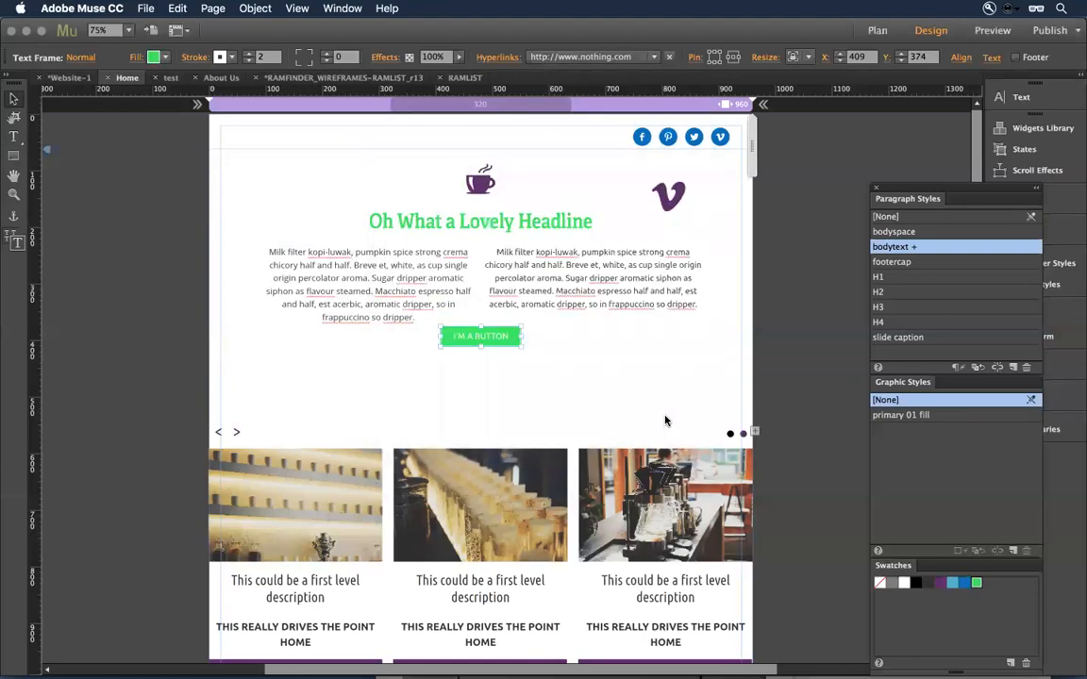